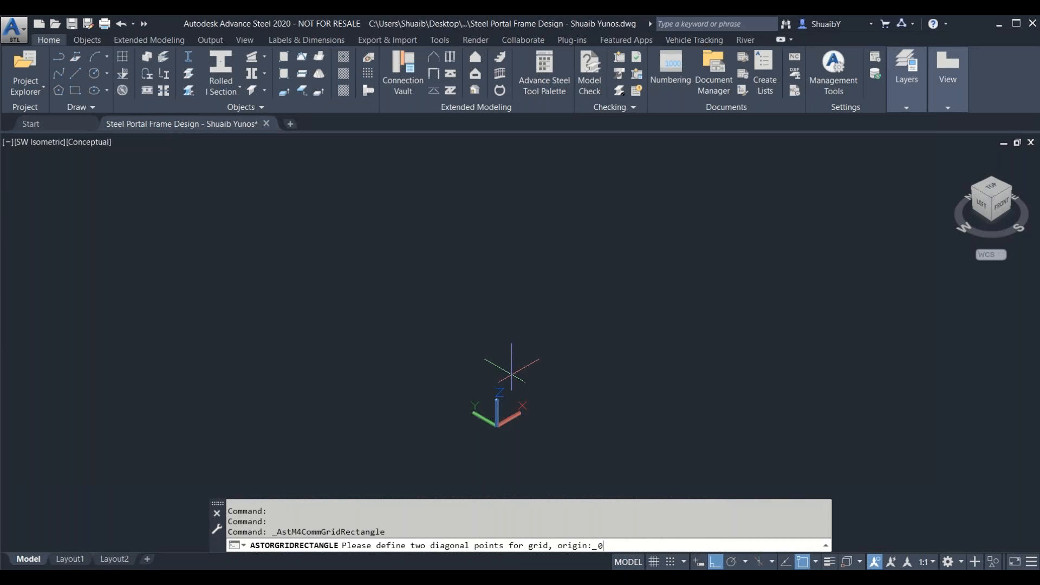
# Create a rectangular axis grid from origin 0,0 with the default 18000 by 12000 size, and review the 18000 axes' group settings
pyautogui.press('Return')
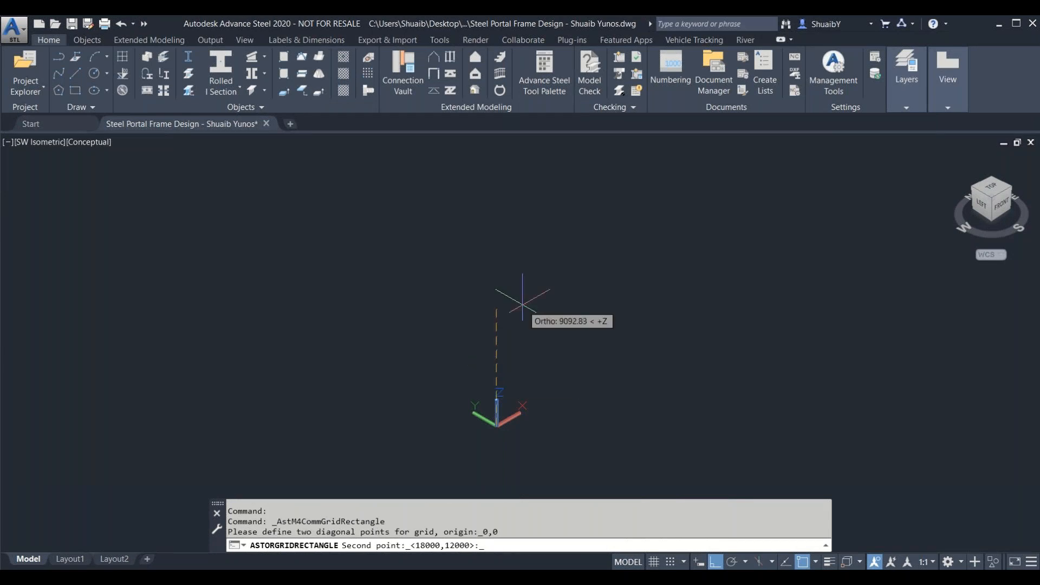
pyautogui.press('Return')
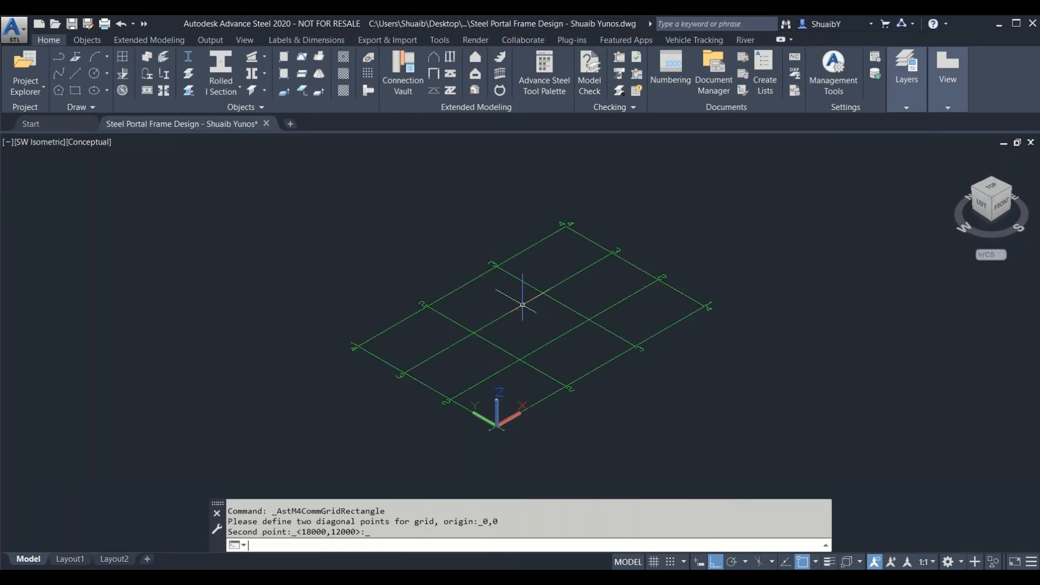
pyautogui.doubleClick(389, 362)
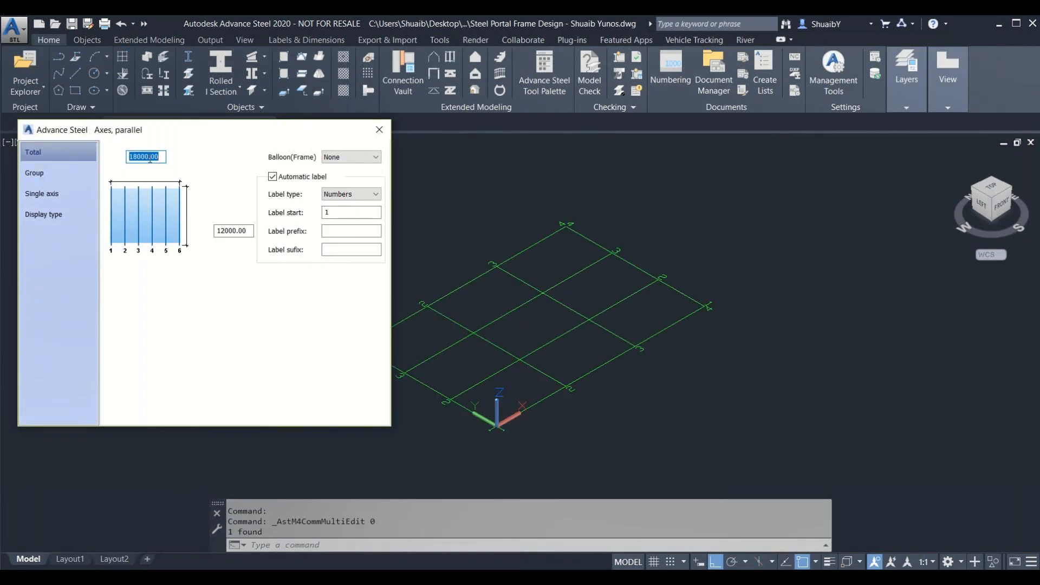
pyautogui.click(31, 179)
pyautogui.click(35, 195)
pyautogui.click(92, 176)
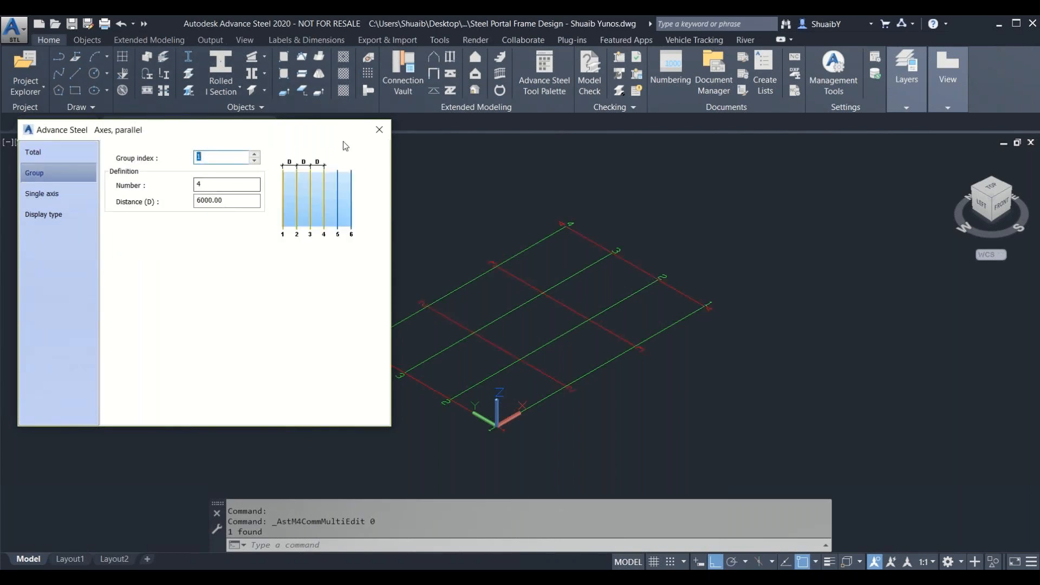
# Set the axis group spanning the 12000 side to 3 axes at a distance of 6000
pyautogui.doubleClick(420, 361)
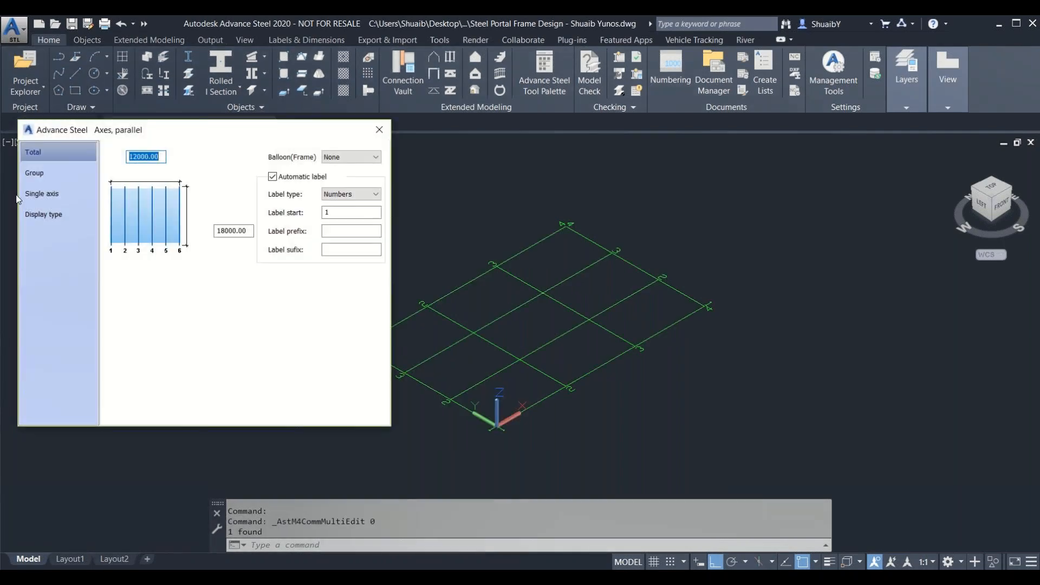
pyautogui.click(38, 179)
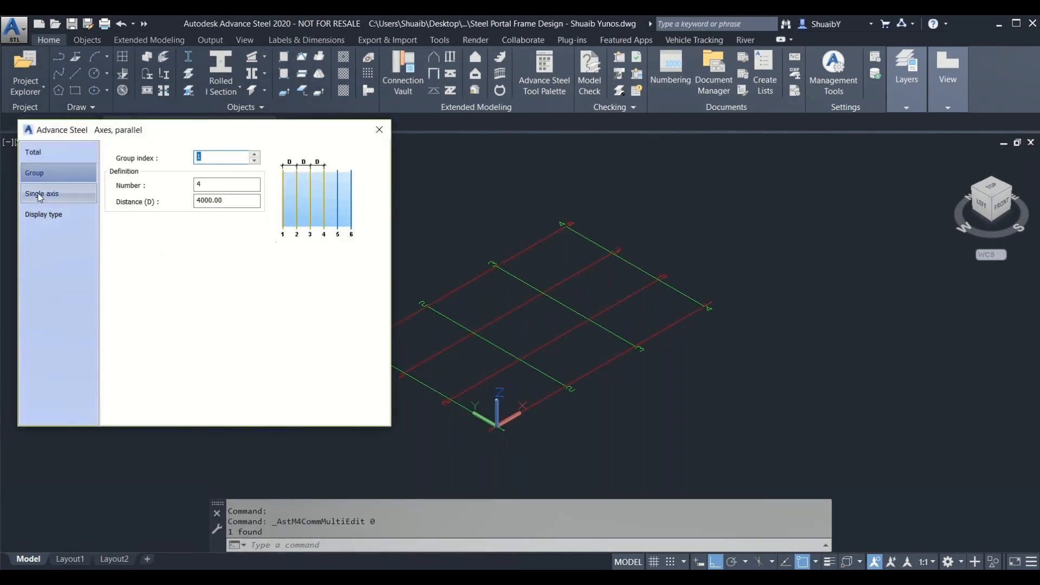
pyautogui.click(39, 195)
pyautogui.click(35, 173)
pyautogui.press('Tab')
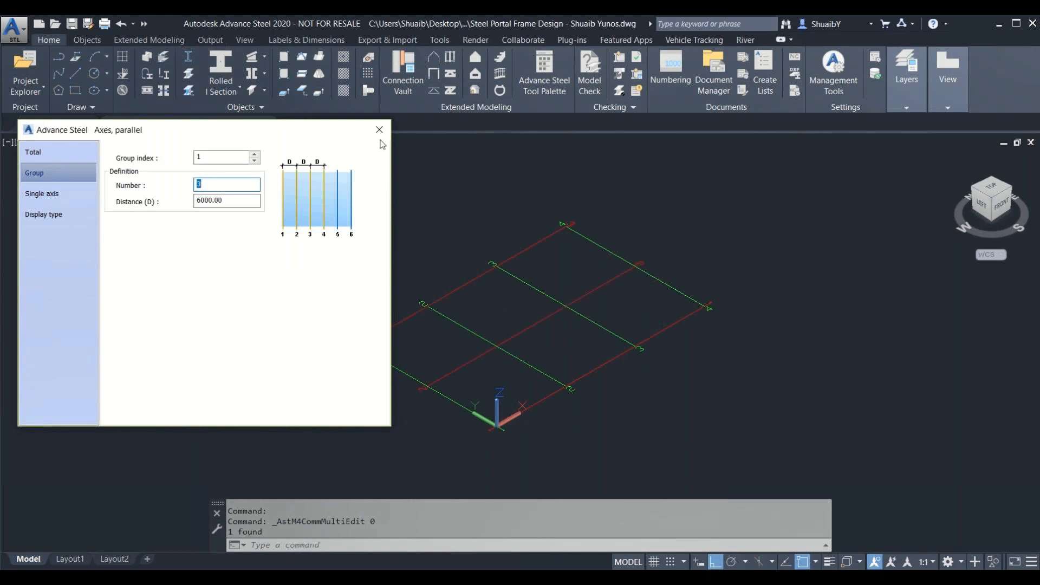
# Give the numbered axes spanning the 12000 side an Edging balloon frame
pyautogui.click(34, 159)
pyautogui.click(347, 157)
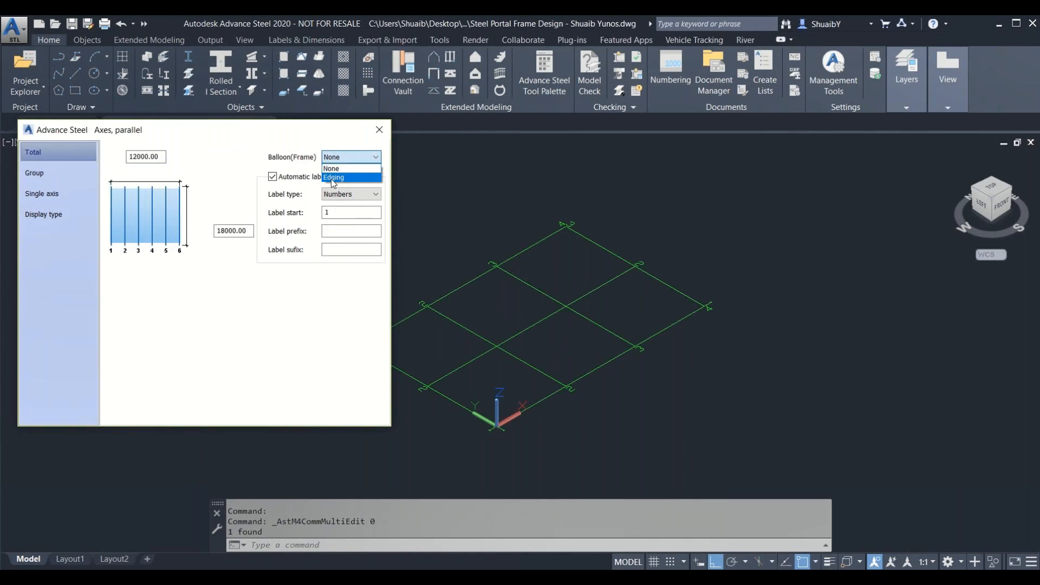
pyautogui.click(333, 177)
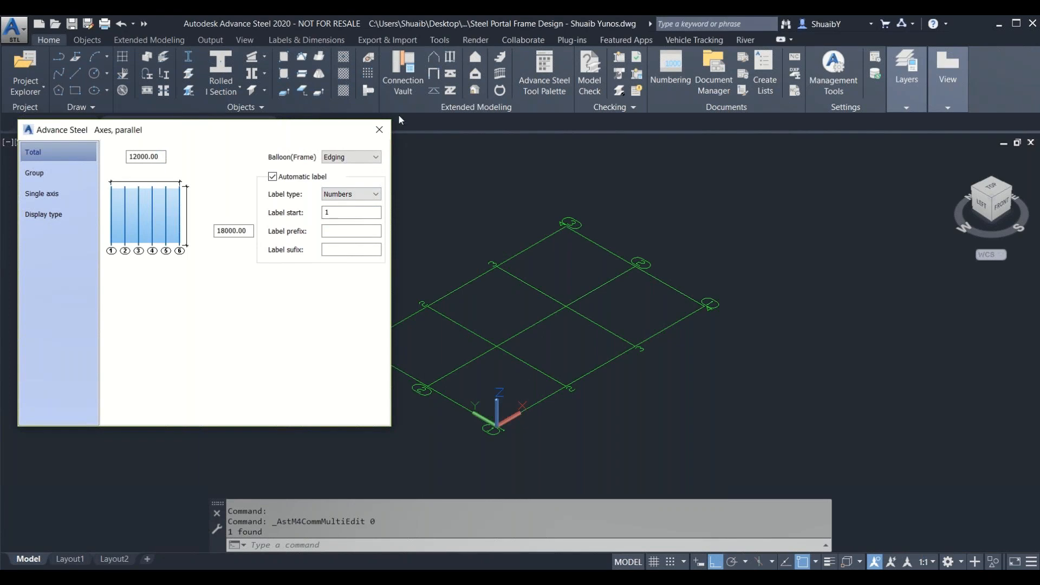
pyautogui.click(379, 129)
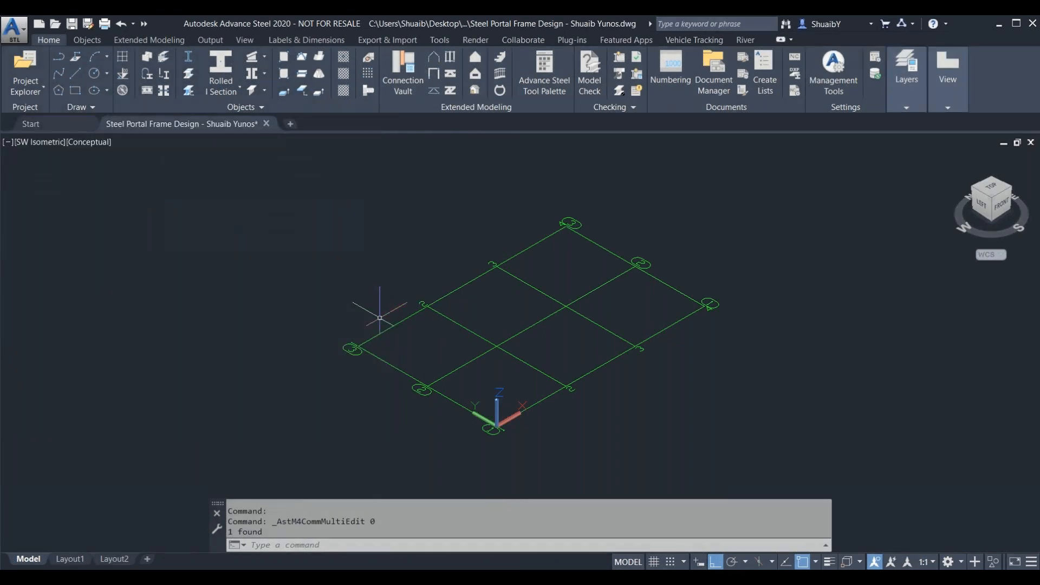
# Label the axes spanning the 18000 side with capital letters starting at A and give them an Edging balloon frame
pyautogui.click(425, 299)
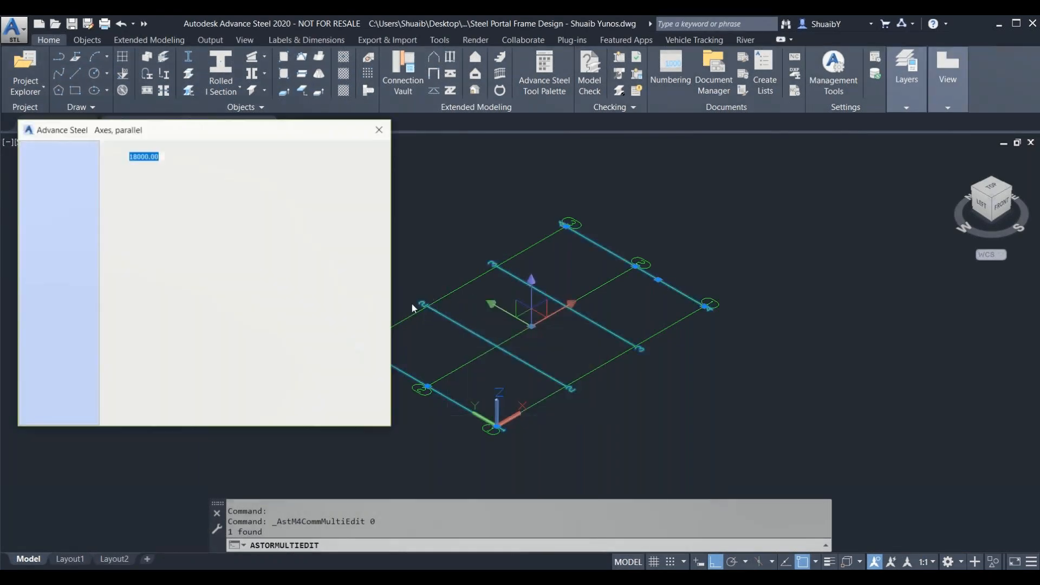
pyautogui.click(350, 195)
pyautogui.click(345, 214)
pyautogui.click(372, 162)
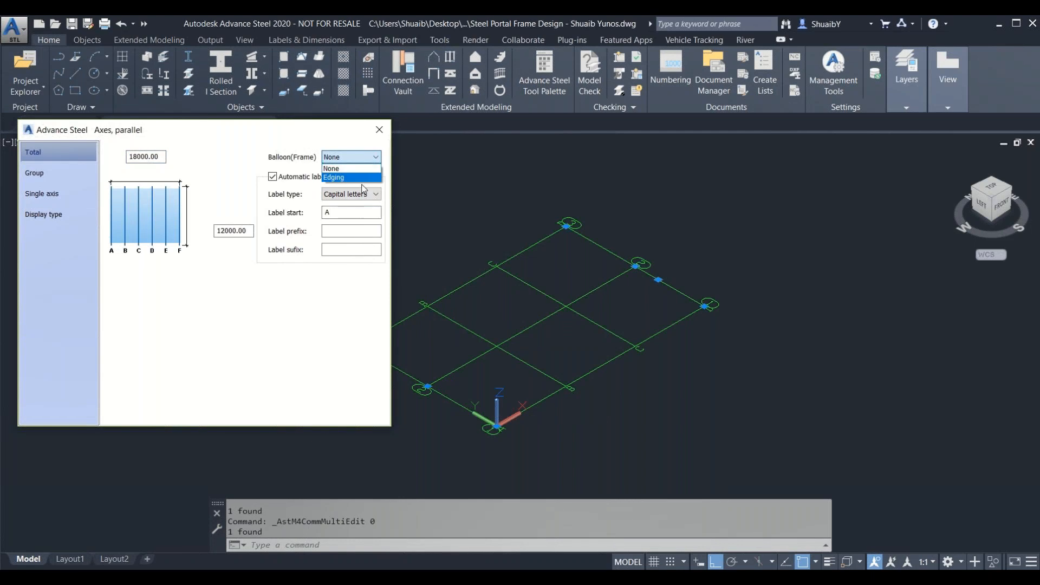
pyautogui.click(358, 178)
pyautogui.press('Escape')
pyautogui.click(421, 301)
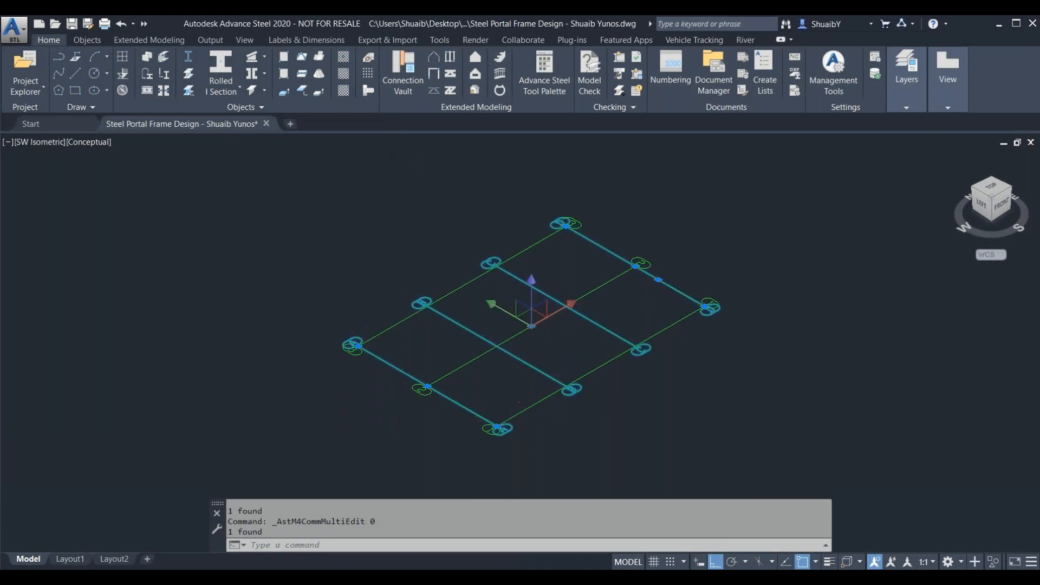
pyautogui.click(357, 346)
pyautogui.press('Escape')
pyautogui.press('Escape')
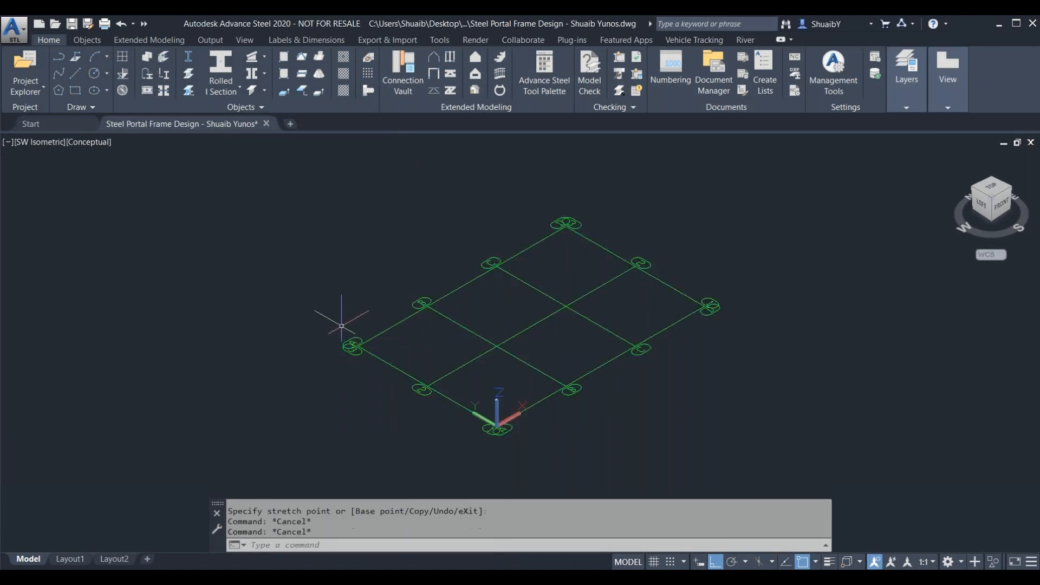
# Stretch the lettered axes outward at both ends so their balloons sit clear of the grid
pyautogui.click(422, 302)
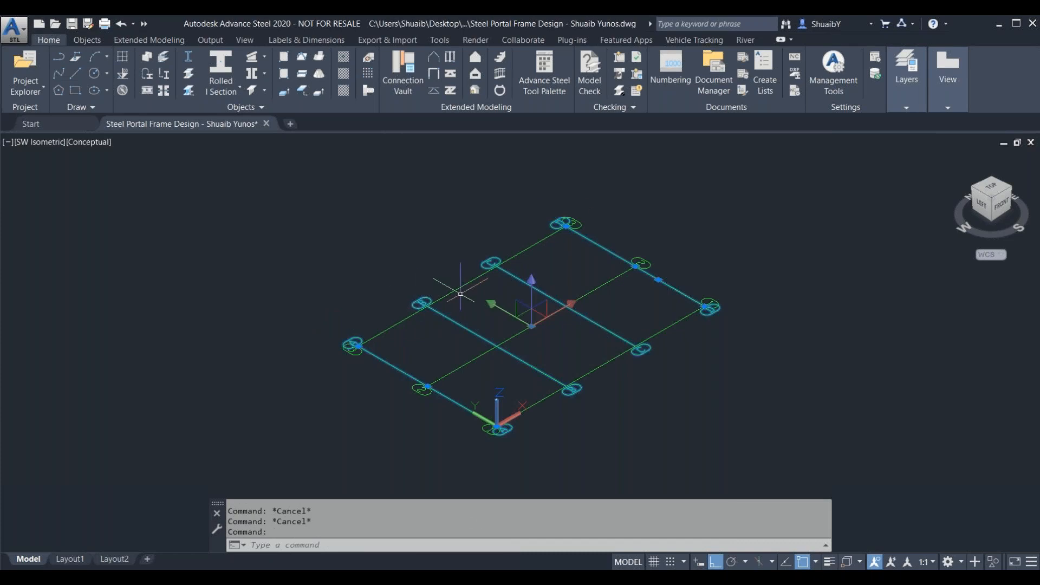
pyautogui.click(565, 223)
pyautogui.click(520, 192)
pyautogui.click(705, 307)
pyautogui.click(753, 335)
pyautogui.press('Escape')
pyautogui.press('Escape')
pyautogui.press('Escape')
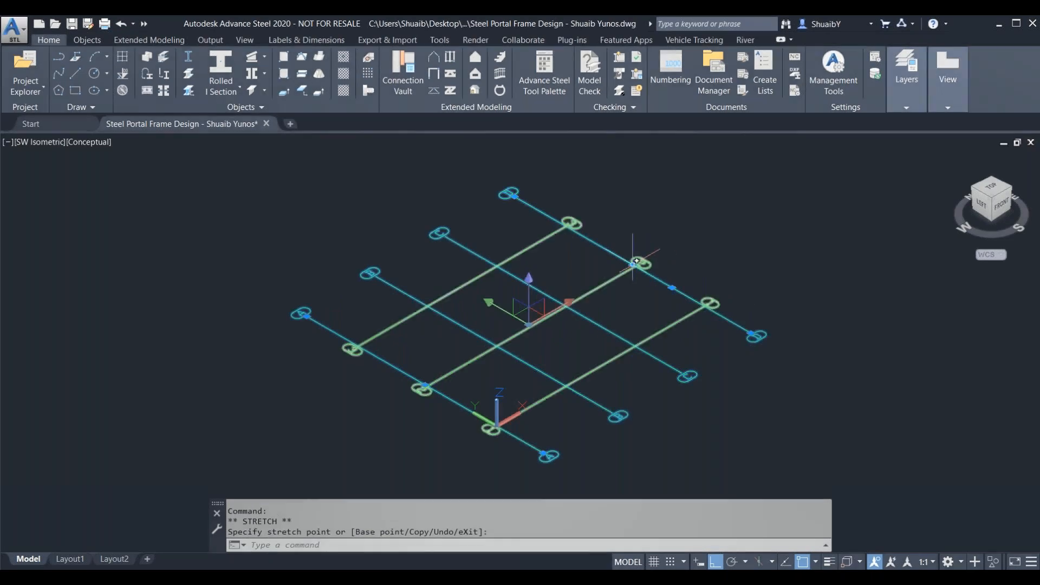
# Stretch the numbered axes outward at both ends so their balloons sit clear of the grid
pyautogui.click(555, 239)
pyautogui.click(527, 223)
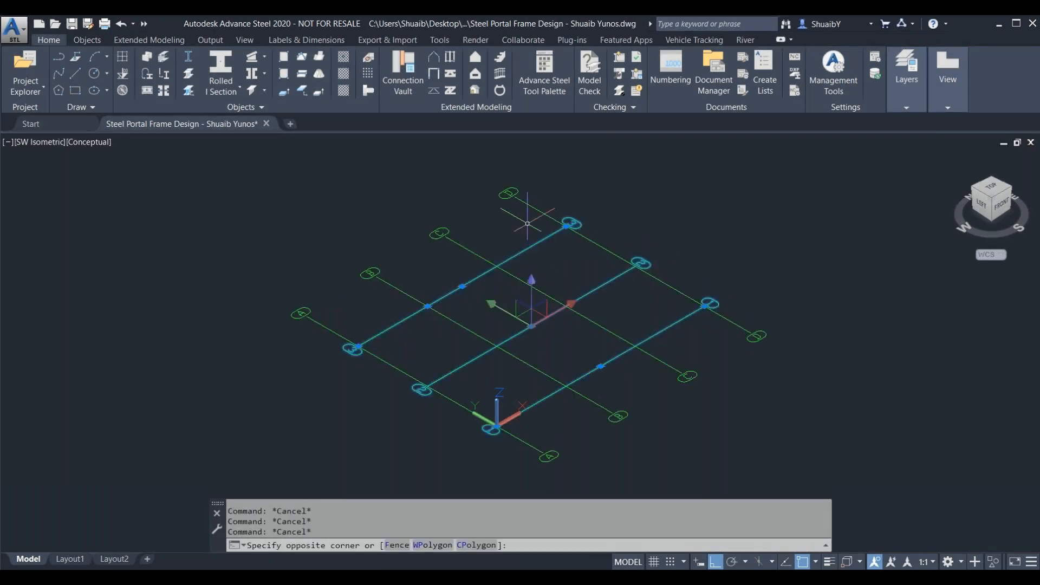
pyautogui.click(566, 226)
pyautogui.click(618, 195)
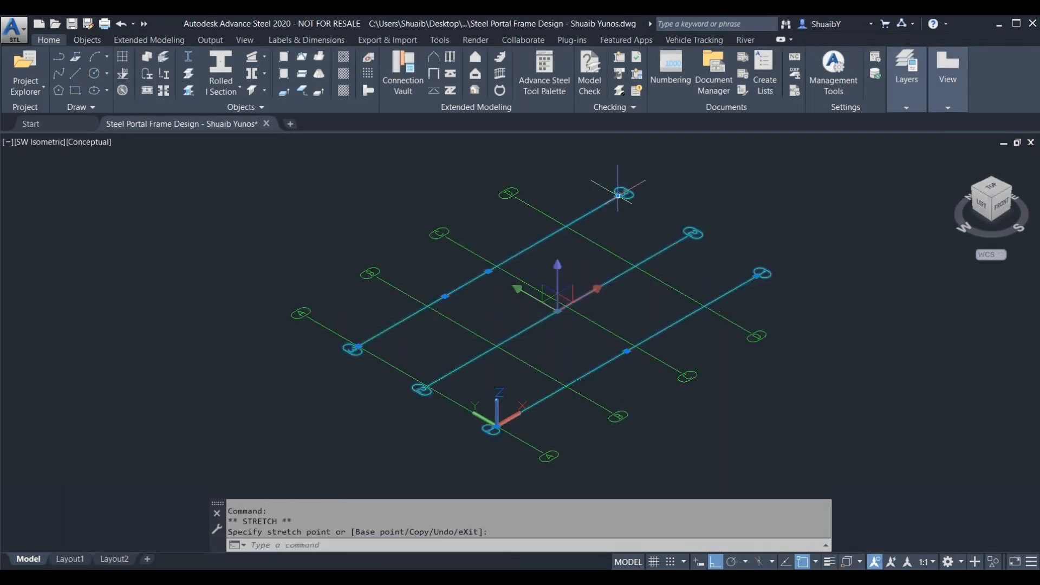
pyautogui.click(357, 345)
pyautogui.click(283, 397)
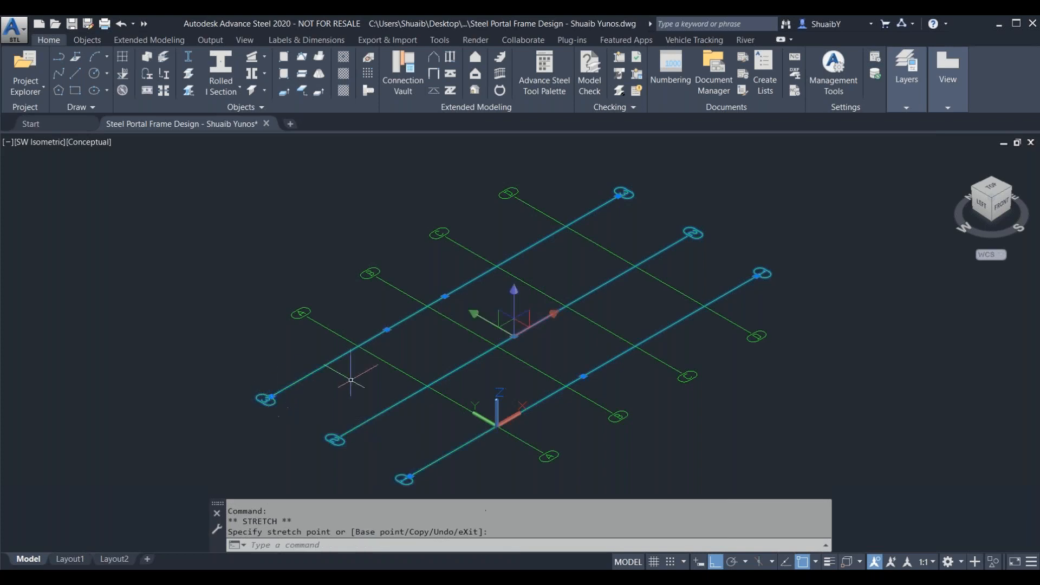
pyautogui.press('Escape')
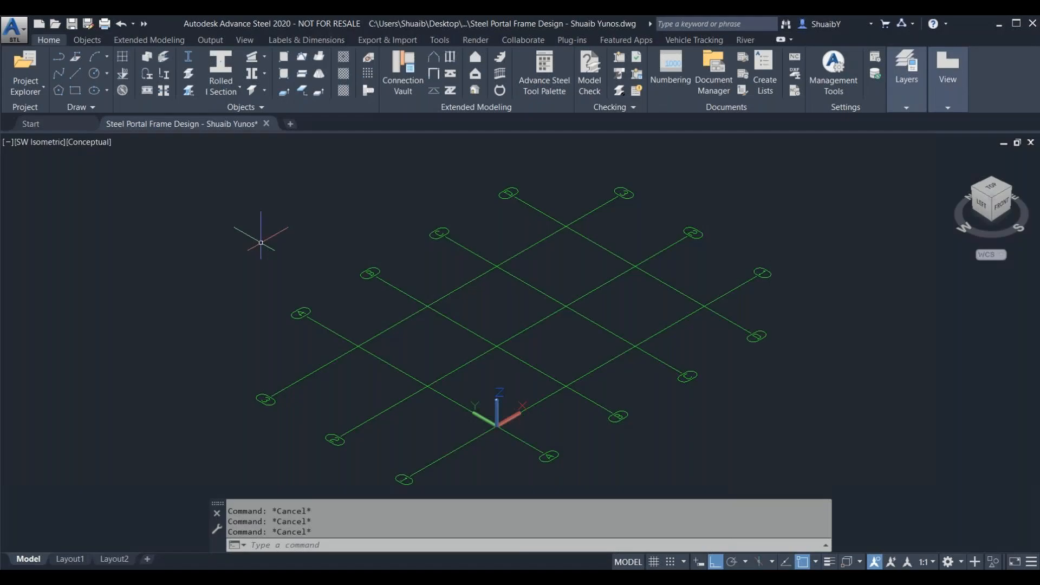
# Create a portal frame along axis A from the intersection with axis 3 to that with axis 1, entering 10000 for the apex height
pyautogui.click(131, 41)
pyautogui.click(16, 62)
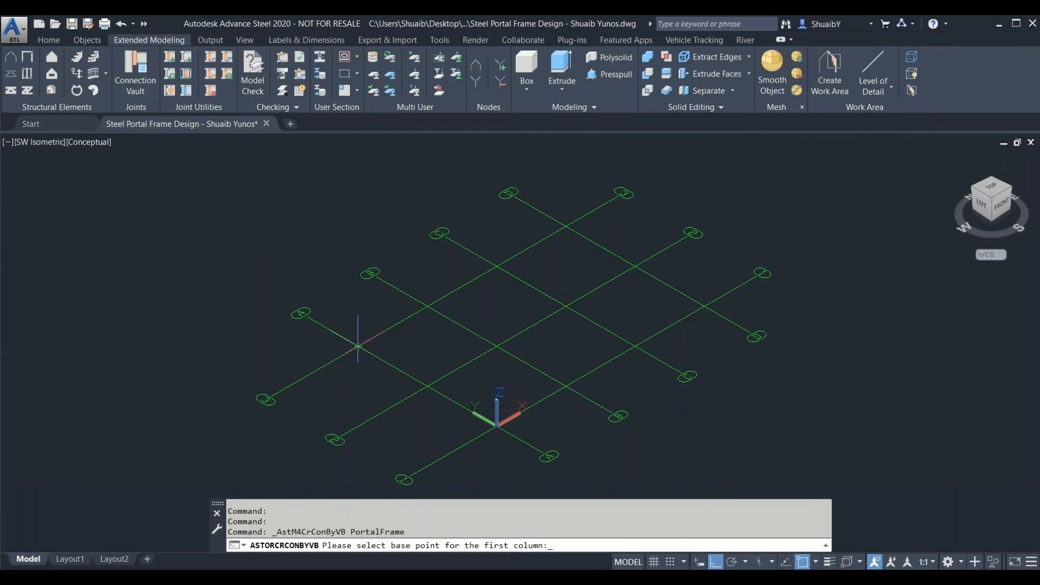
pyautogui.click(357, 345)
pyautogui.click(496, 425)
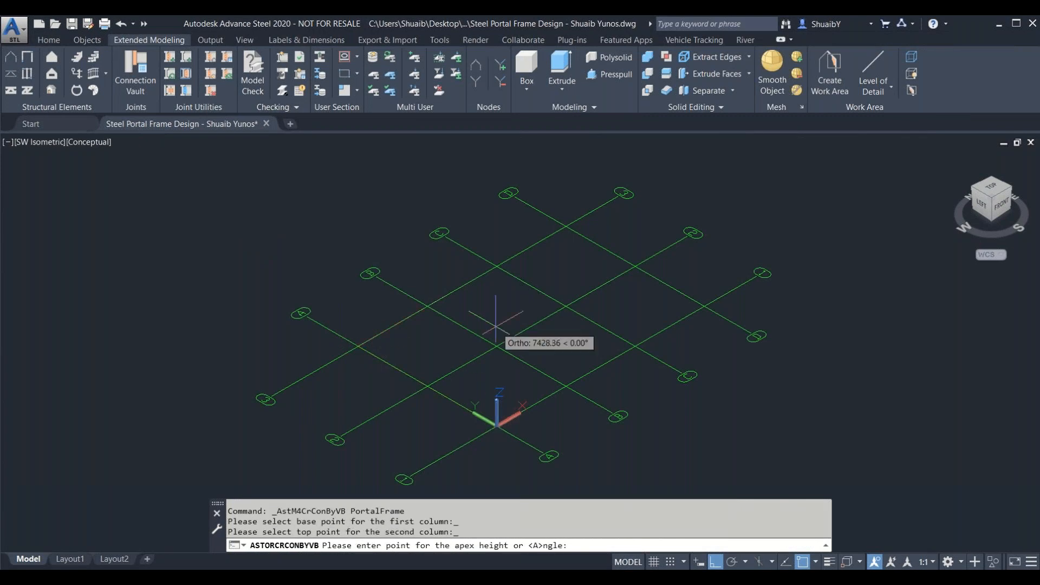
pyautogui.write('10000')
pyautogui.press('Return')
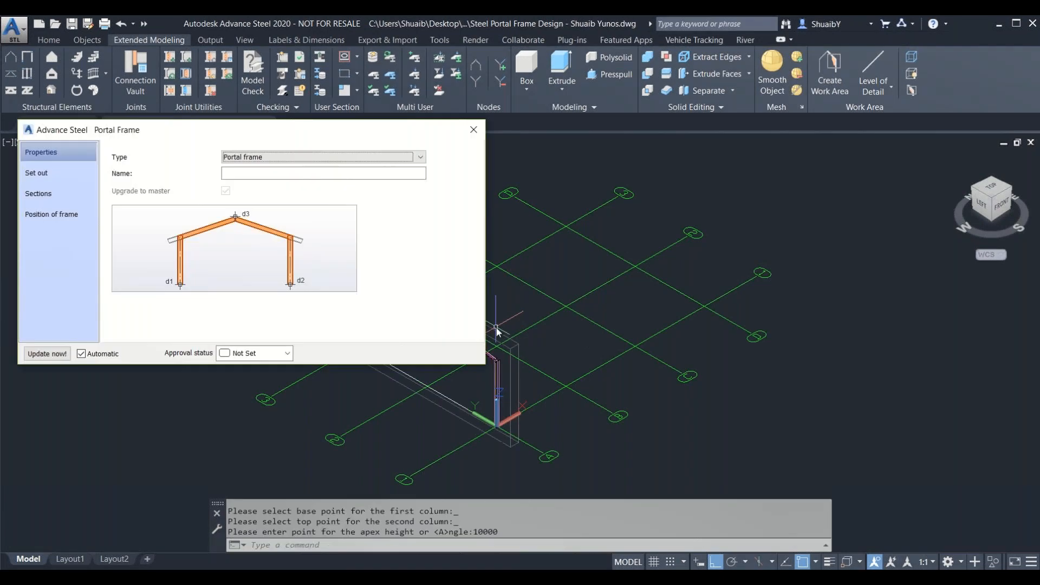
# Set the portal frame's roof slope 1 to 15 degrees
pyautogui.click(549, 311)
pyautogui.moveTo(533, 304); pyautogui.dragTo(681, 307, button='middle')
pyautogui.scroll(3, 653, 323)
pyautogui.scroll(6, 653, 323)
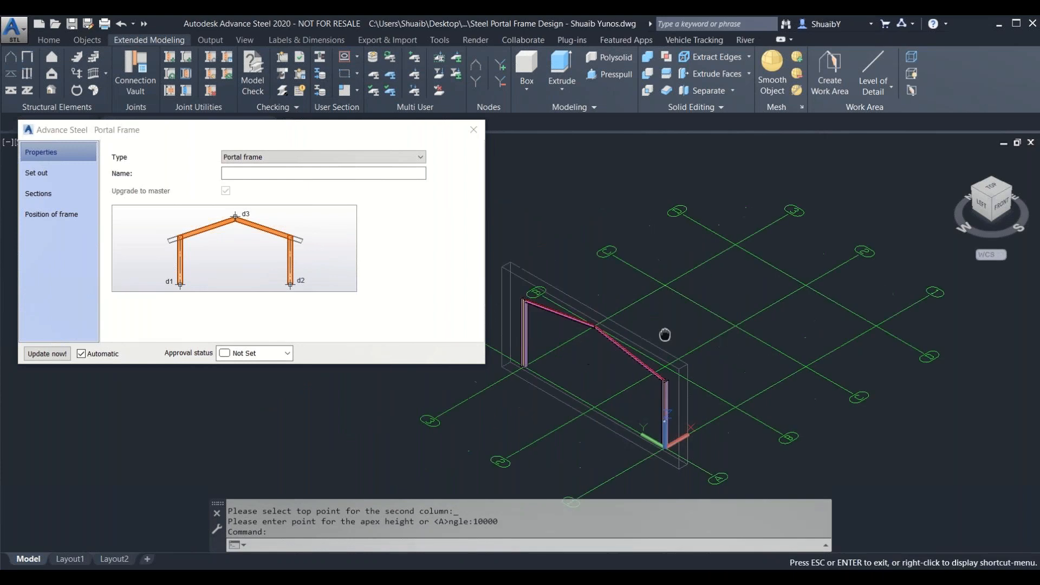
pyautogui.scroll(-4, 665, 334)
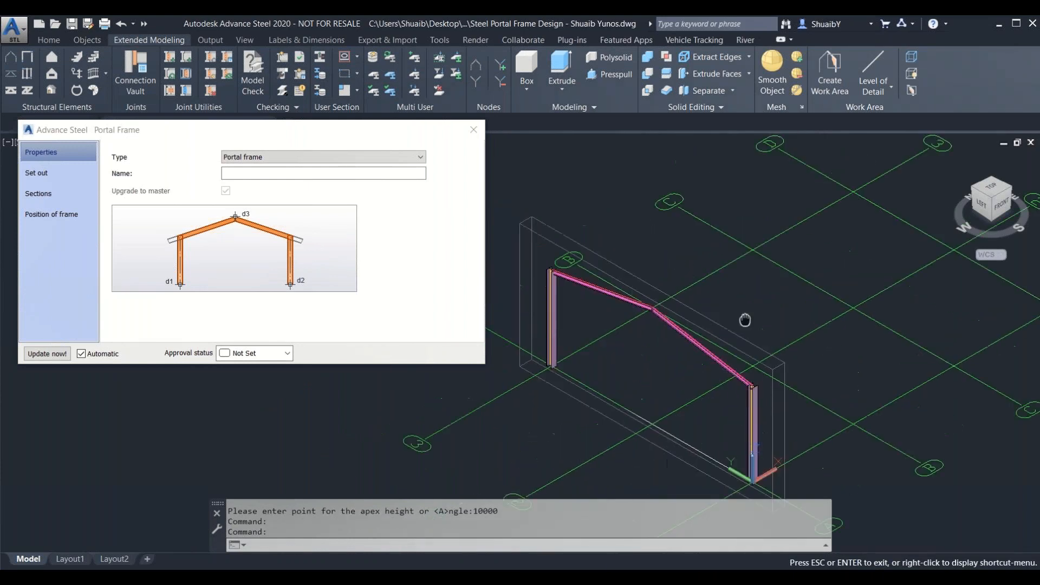
pyautogui.press('Escape')
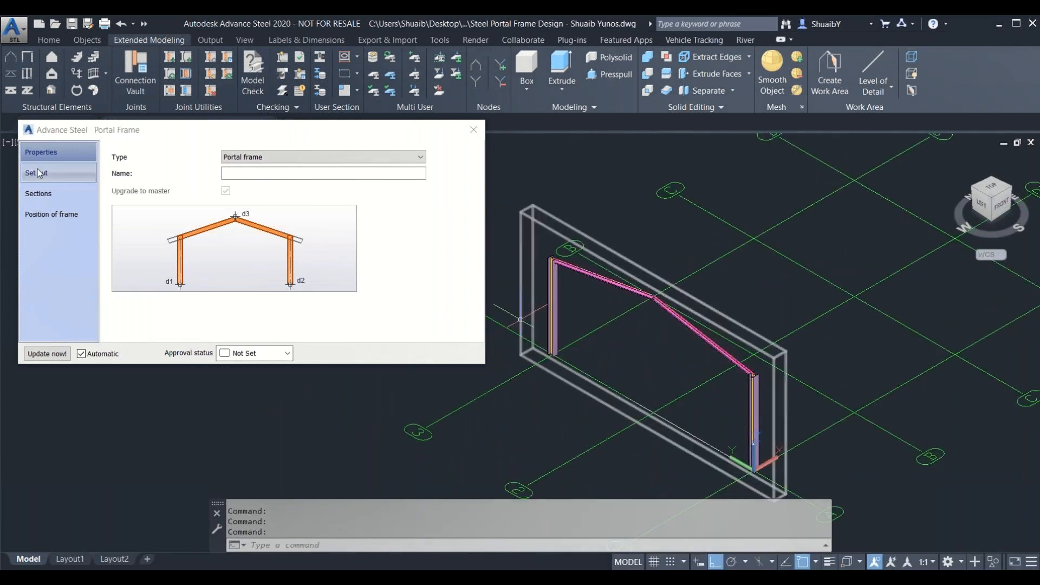
pyautogui.click(39, 173)
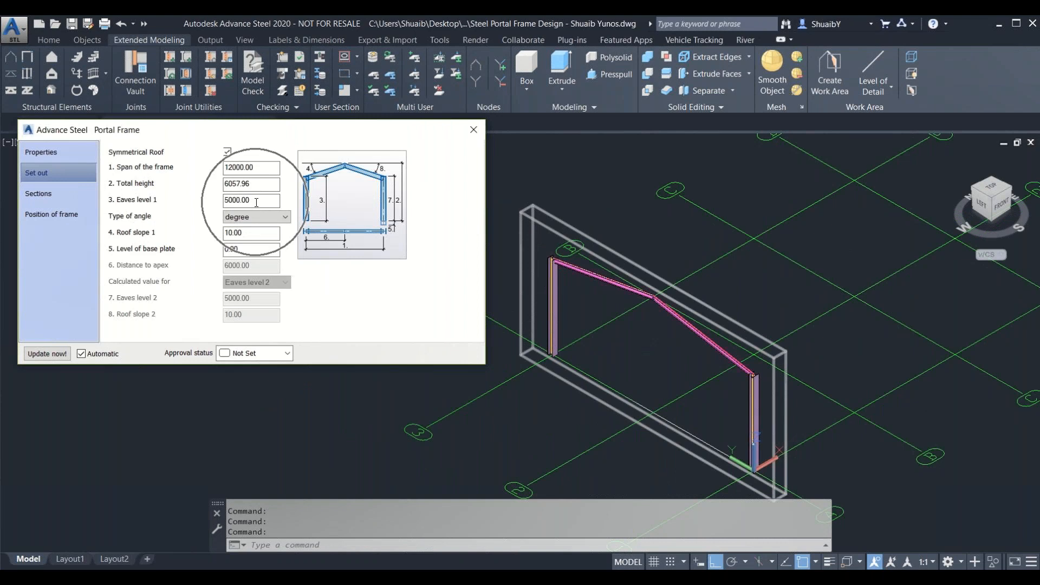
pyautogui.click(231, 232)
pyautogui.write('5')
pyautogui.press('Return')
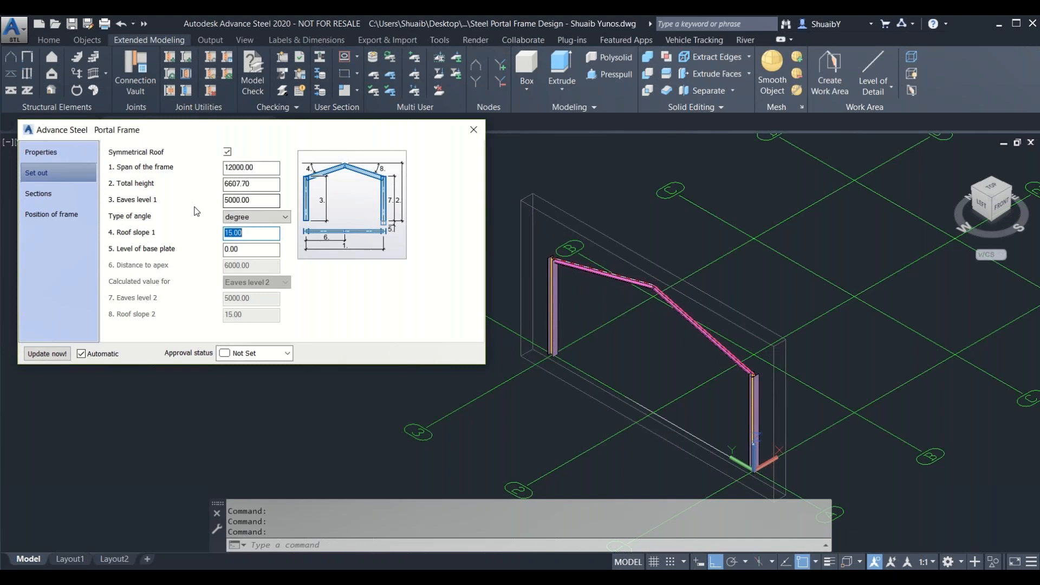
# Change the portal frame's column size to section IPE 200 from the SA_IPE profile class
pyautogui.click(55, 200)
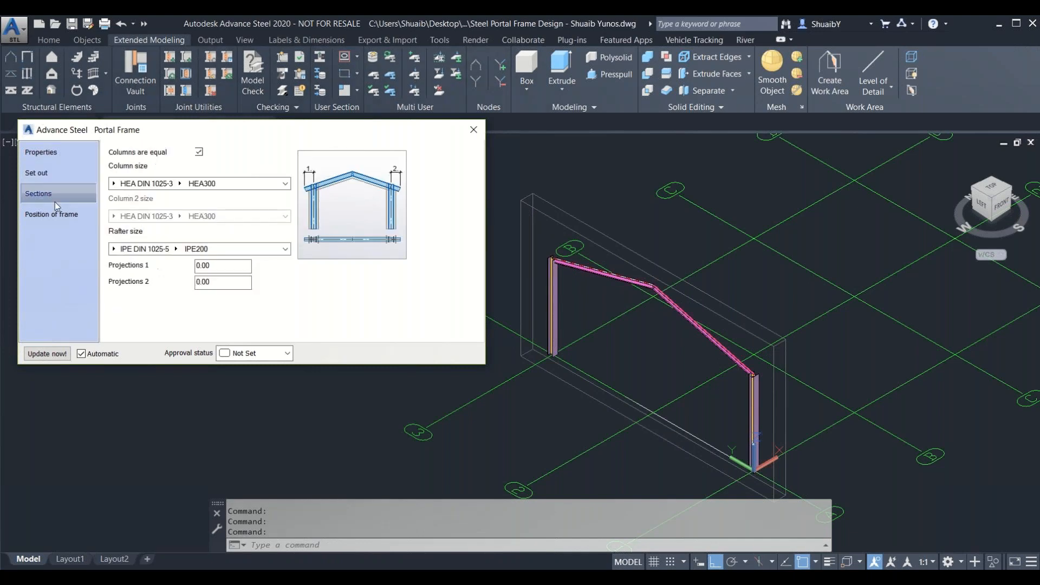
pyautogui.click(114, 183)
pyautogui.click(154, 376)
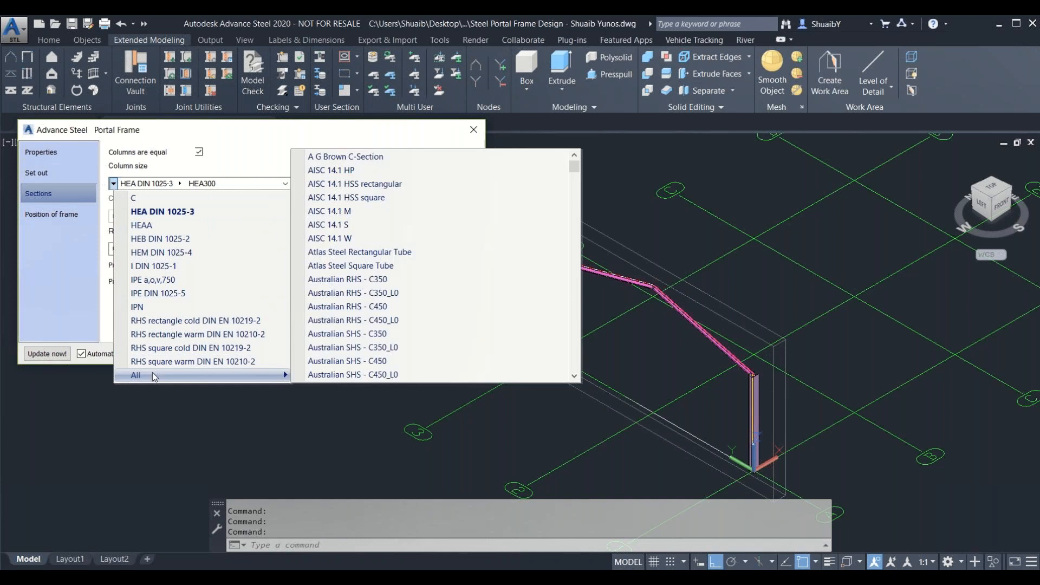
pyautogui.scroll(-20, 421, 251)
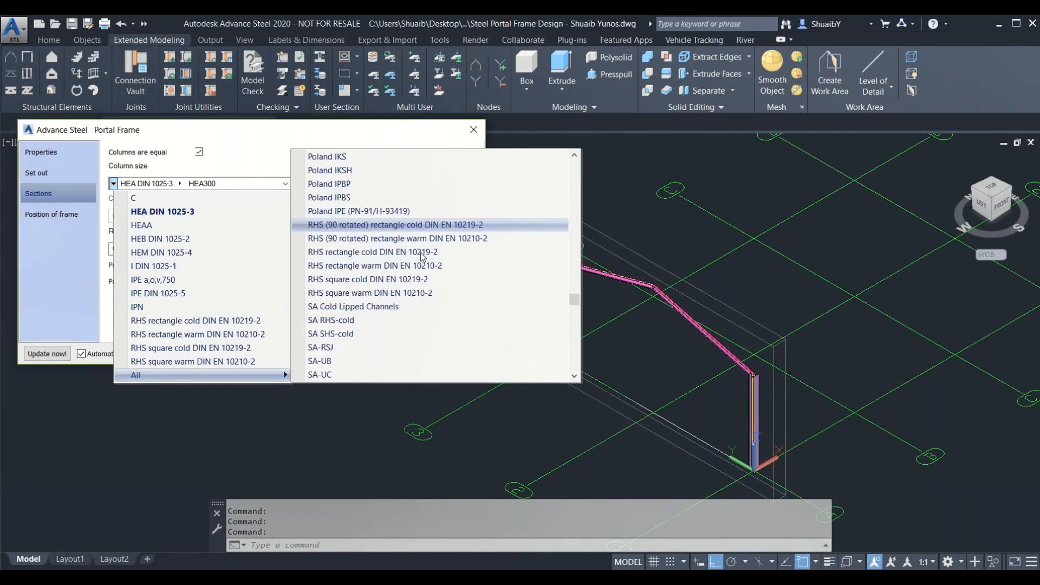
pyautogui.scroll(-2, 421, 251)
pyautogui.click(328, 319)
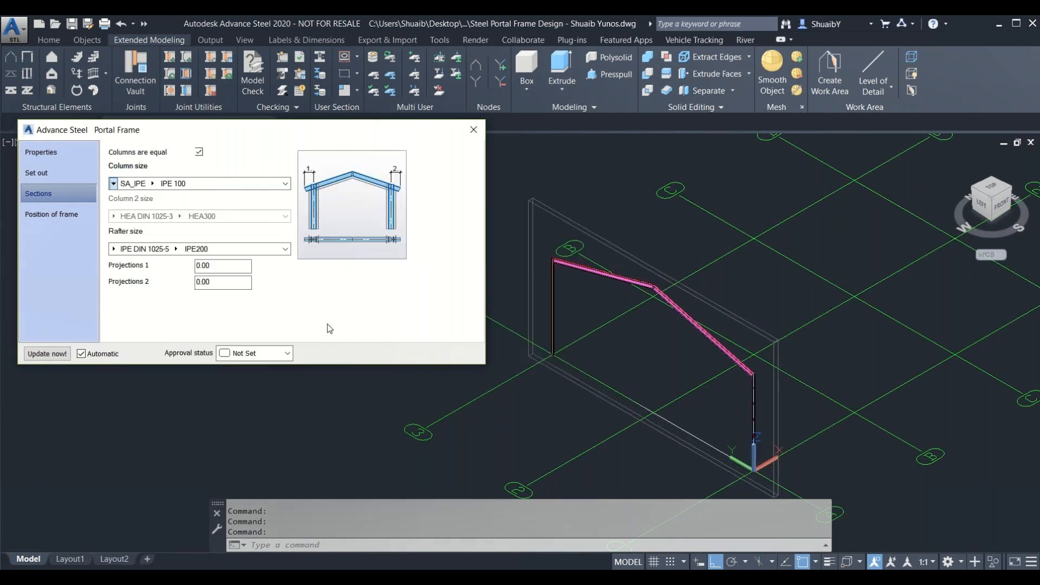
pyautogui.click(152, 183)
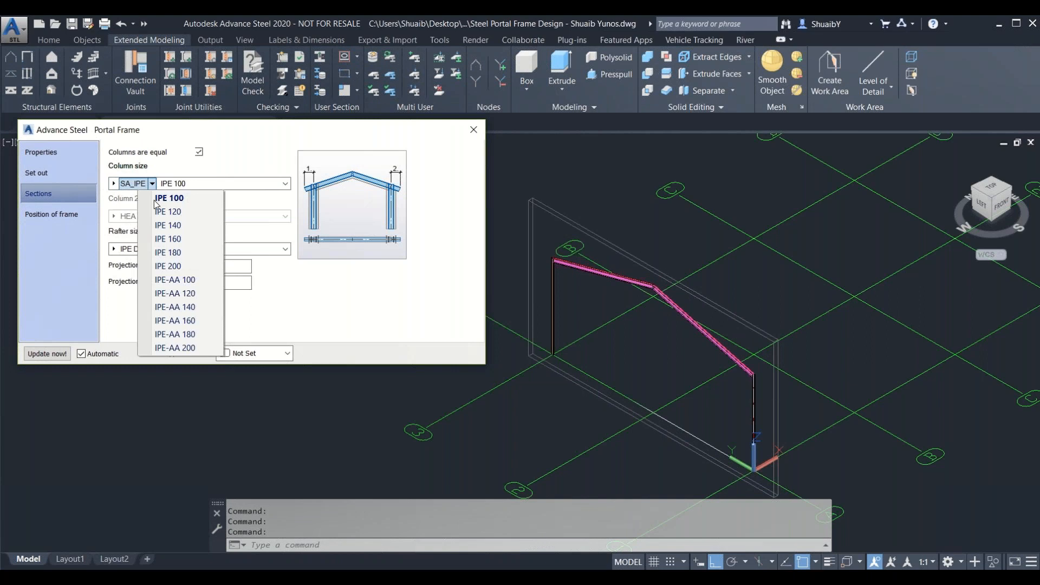
pyautogui.click(168, 265)
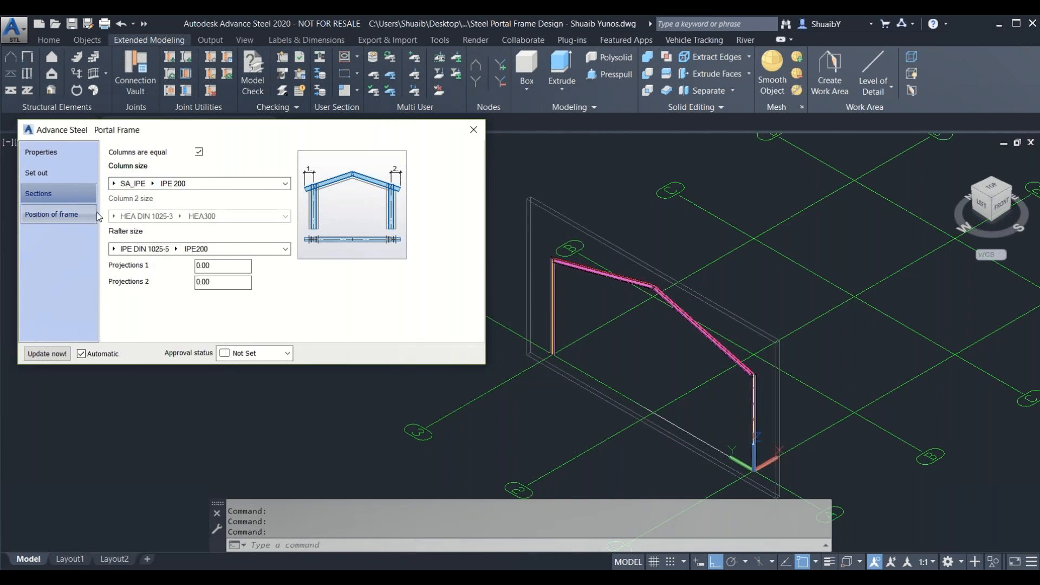
# Change the portal frame's rafter size to section IPE 200 from the SA_IPE profile class and finish editing the frame
pyautogui.click(114, 249)
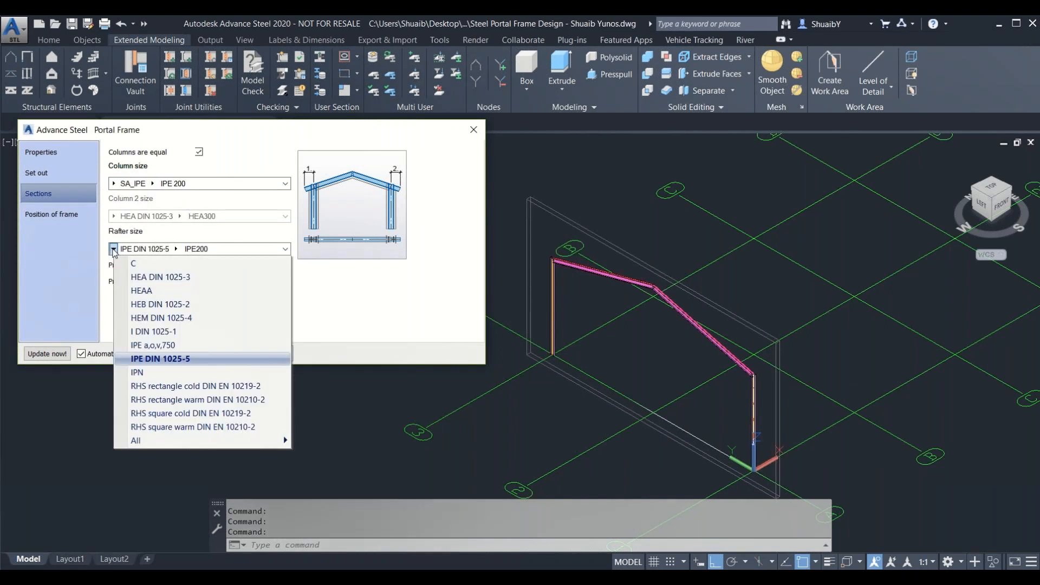
pyautogui.moveTo(181, 447)
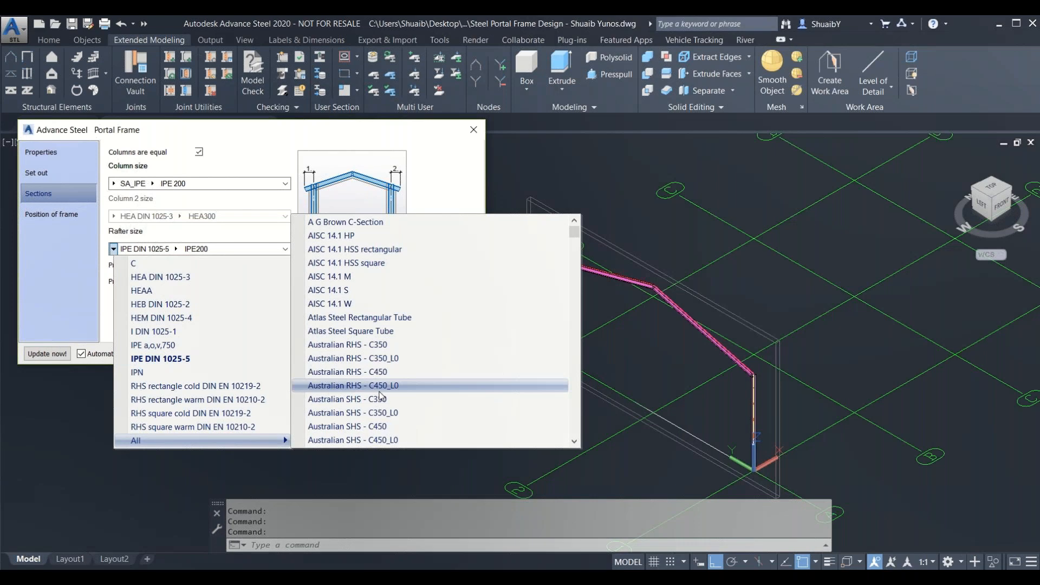
pyautogui.scroll(-15, 379, 411)
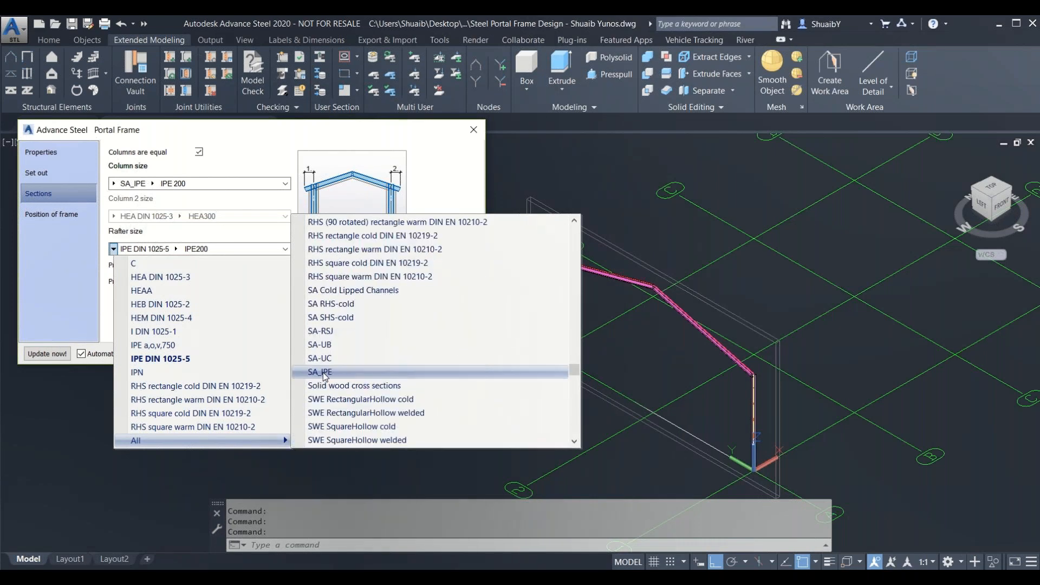
pyautogui.click(324, 373)
pyautogui.click(153, 250)
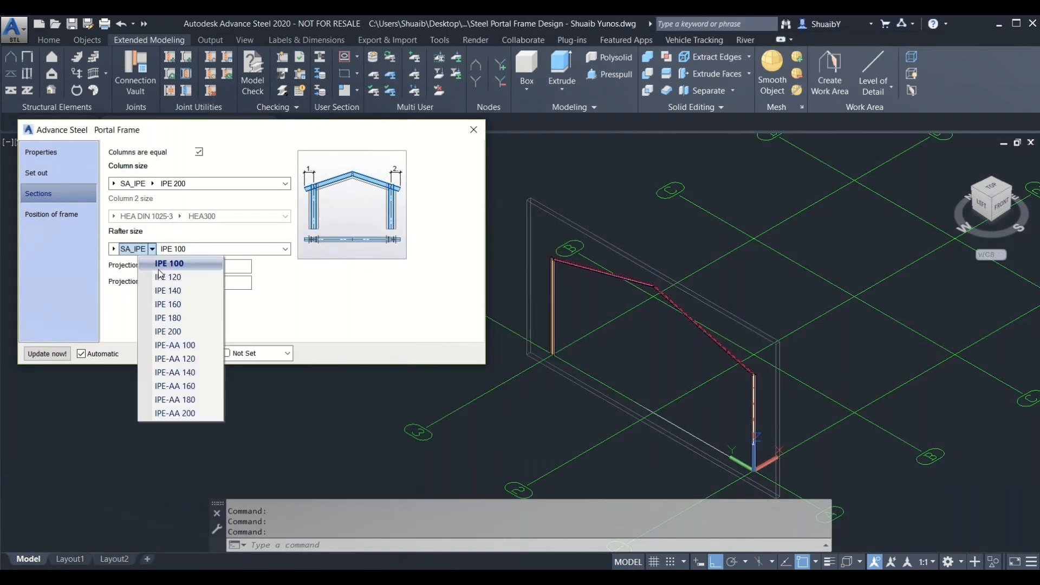
pyautogui.click(180, 330)
pyautogui.click(50, 214)
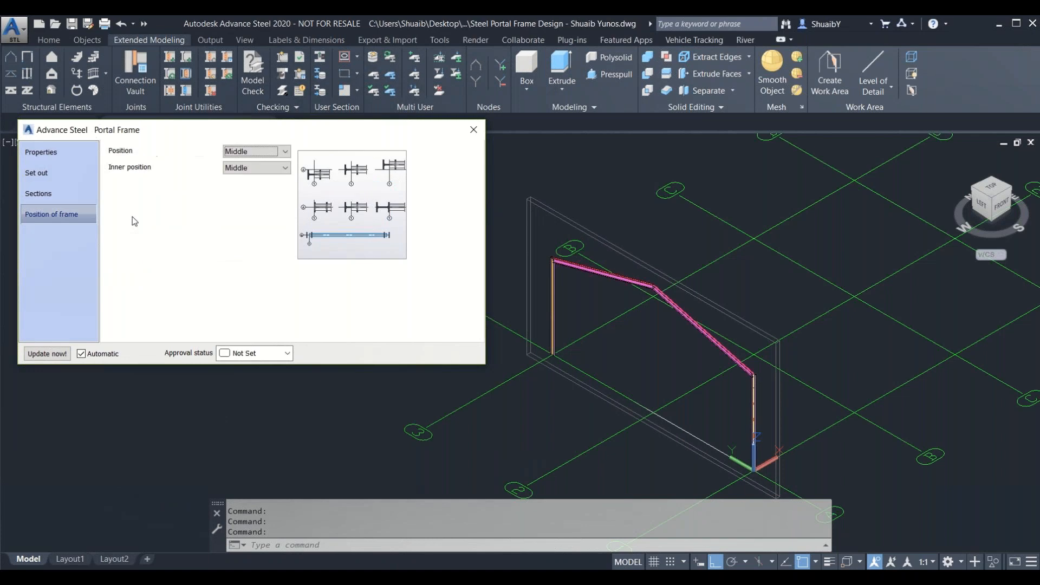
pyautogui.click(473, 129)
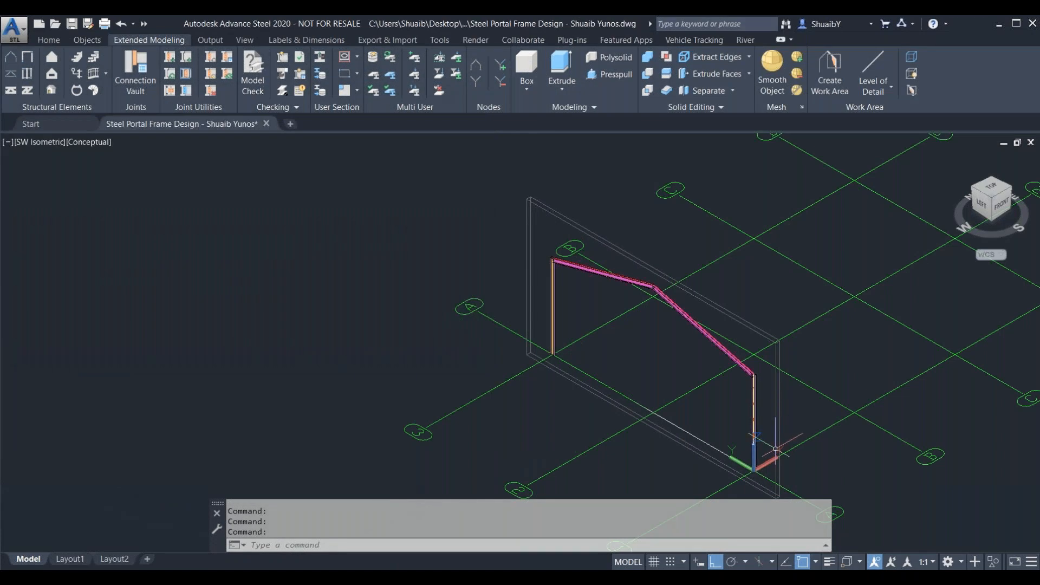
# Place an isolated concrete footing at the base of the front column, on the intersection of axis A and axis 1
pyautogui.scroll(2, 763, 424)
pyautogui.scroll(2, 737, 324)
pyautogui.scroll(2, 738, 371)
pyautogui.moveTo(766, 302); pyautogui.dragTo(581, 211, button='middle')
pyautogui.scroll(-2, 581, 212)
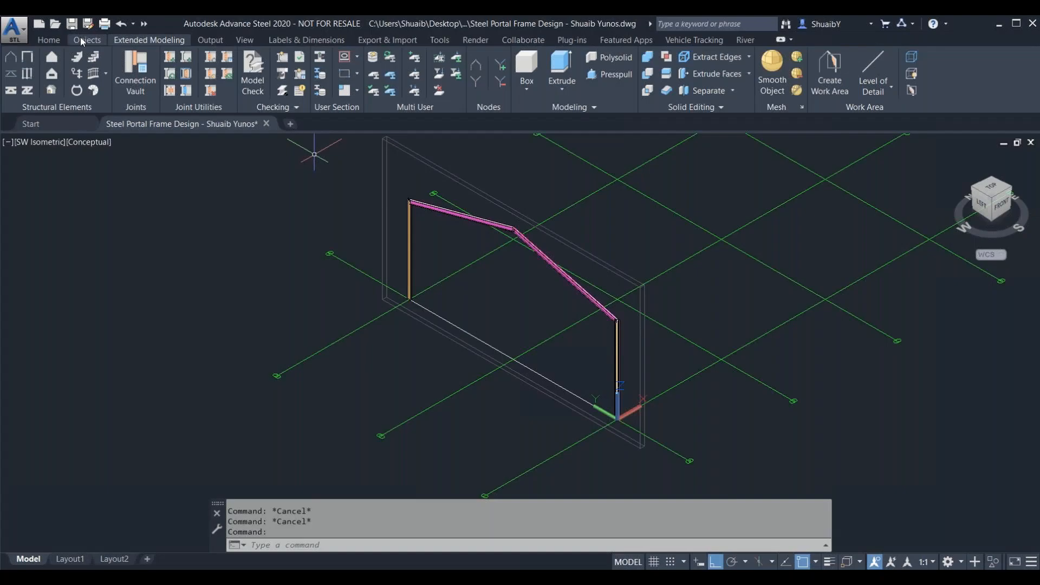
pyautogui.click(81, 39)
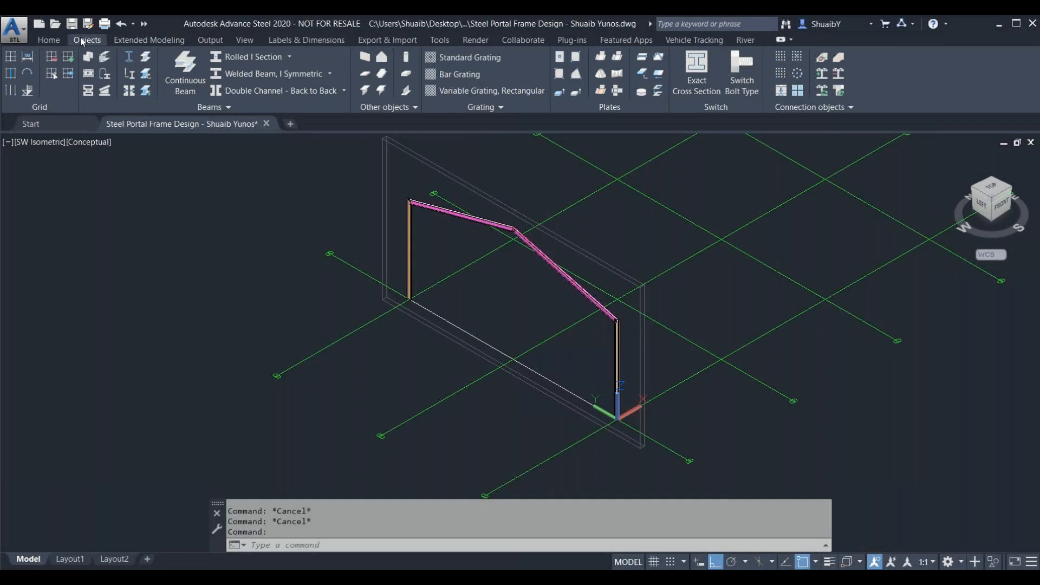
pyautogui.click(406, 73)
pyautogui.scroll(10, 620, 417)
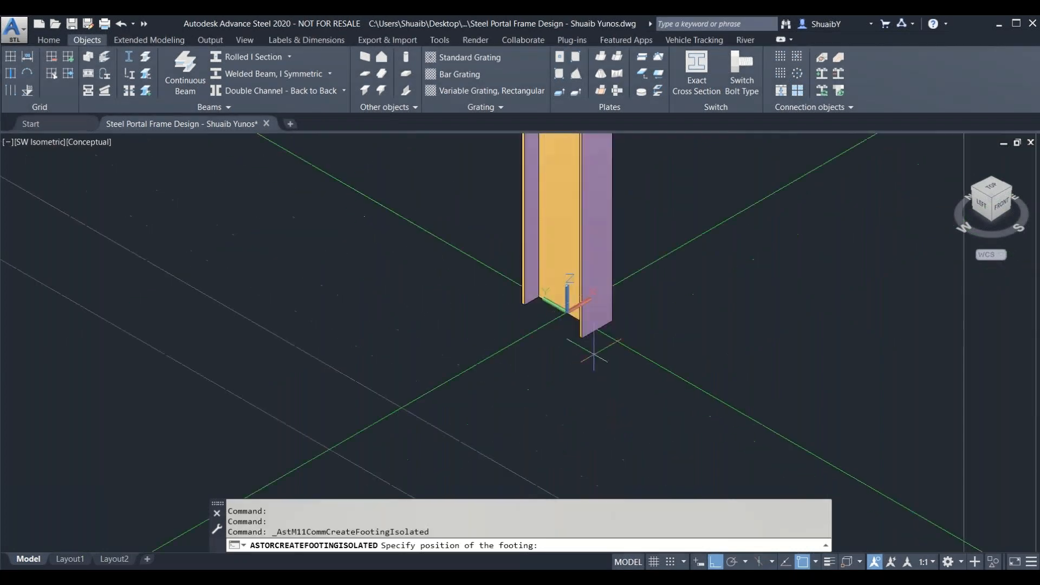
pyautogui.click(566, 313)
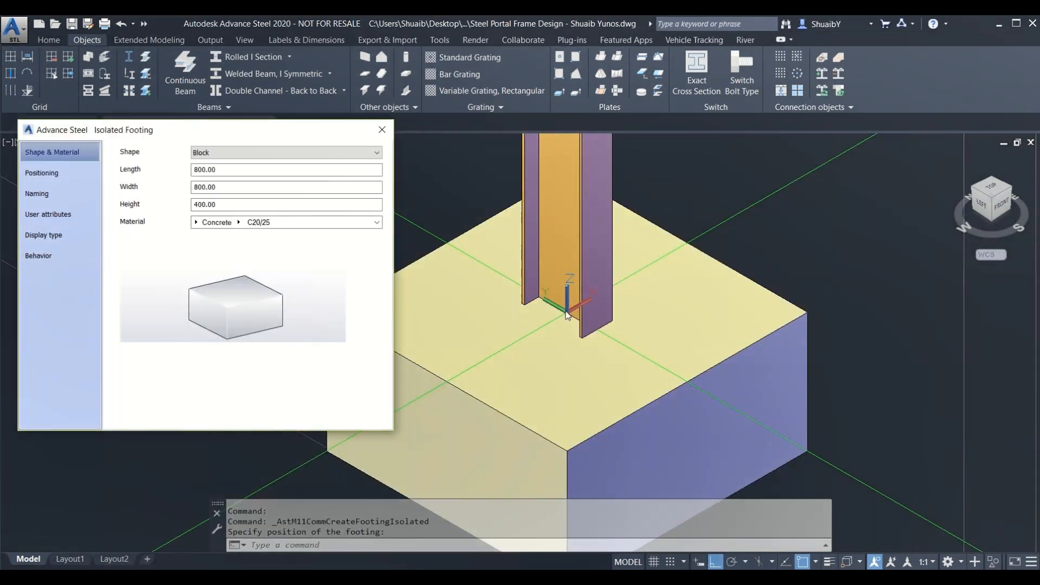
# Set the isolated footing's length and width to 600 and its height to 300
pyautogui.click(188, 170)
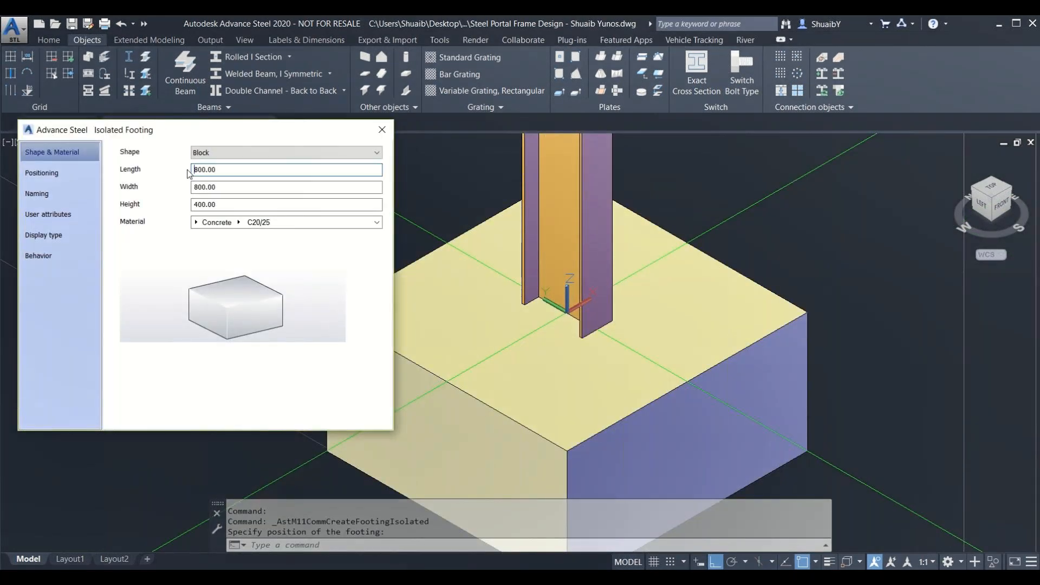
pyautogui.moveTo(195, 169); pyautogui.dragTo(198, 170)
pyautogui.write('6')
pyautogui.moveTo(195, 187); pyautogui.dragTo(198, 187)
pyautogui.write('6')
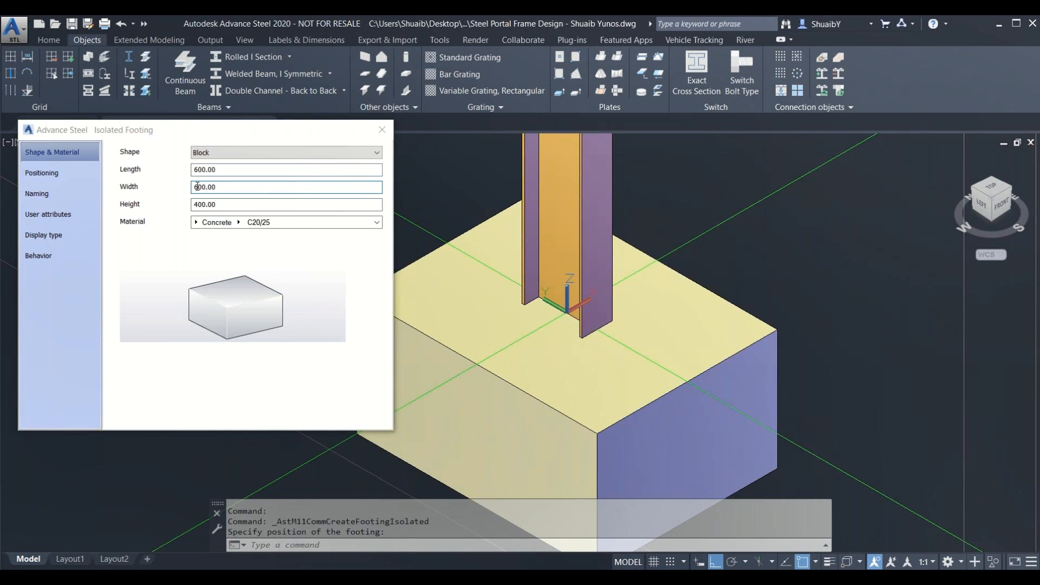
pyautogui.moveTo(197, 206); pyautogui.dragTo(194, 205)
pyautogui.write('3')
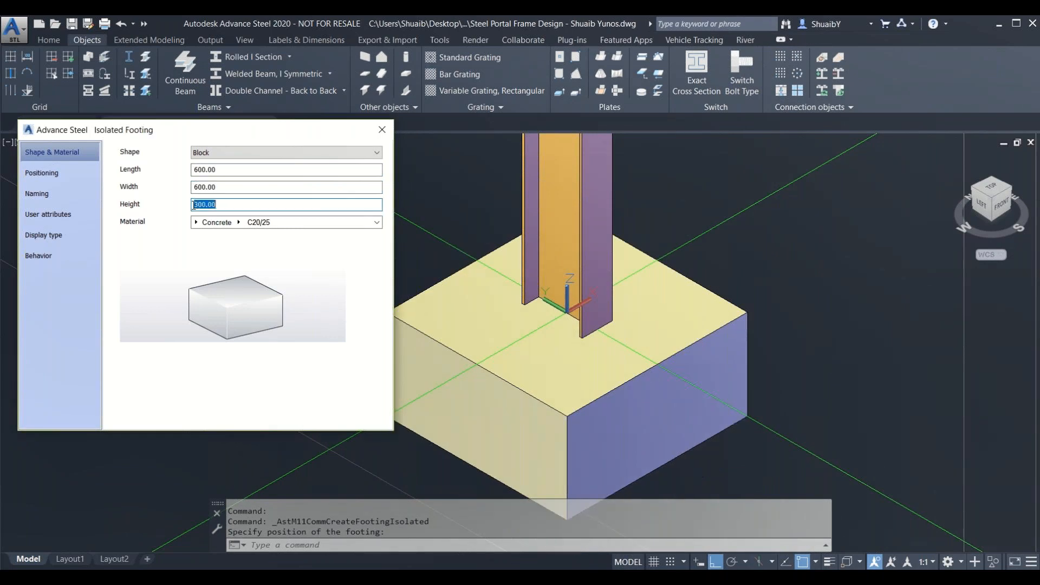
# Try side offsets for the footing, restore the centred offset, check its naming settings and finish editing
pyautogui.click(41, 169)
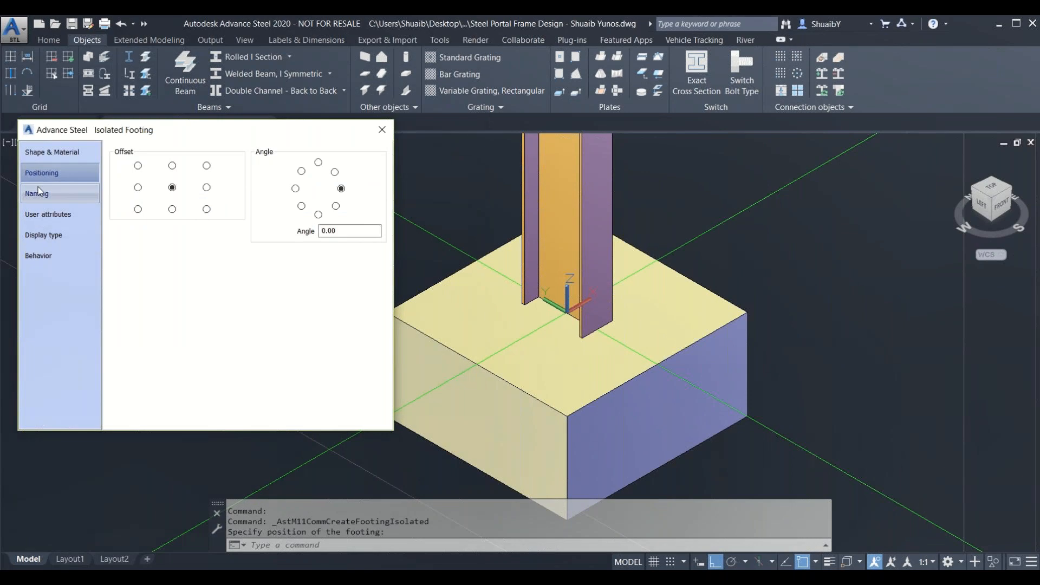
pyautogui.click(37, 194)
pyautogui.click(59, 174)
pyautogui.click(206, 188)
pyautogui.click(172, 187)
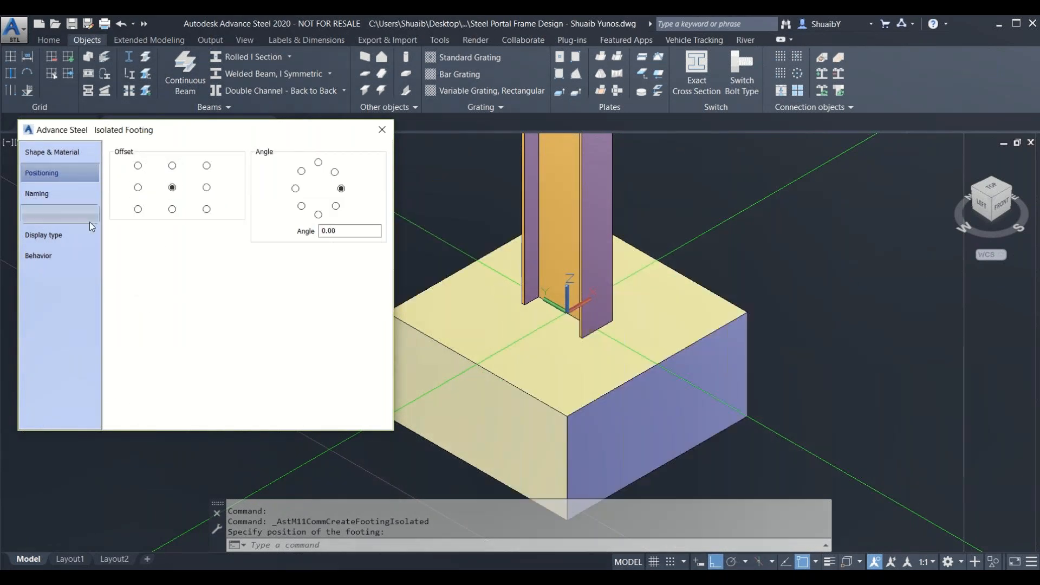
pyautogui.click(138, 187)
pyautogui.click(172, 187)
pyautogui.click(38, 195)
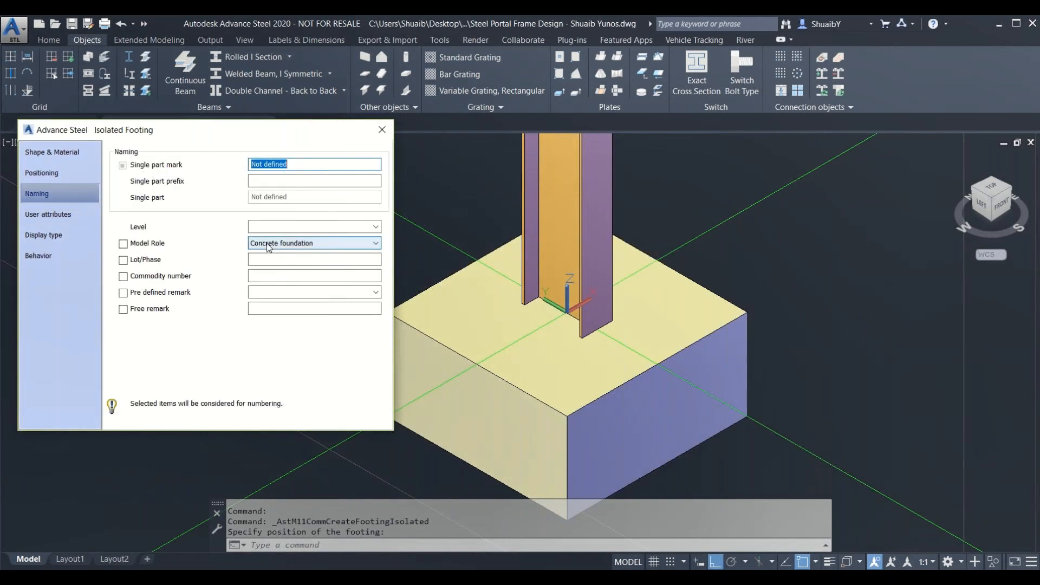
pyautogui.click(382, 129)
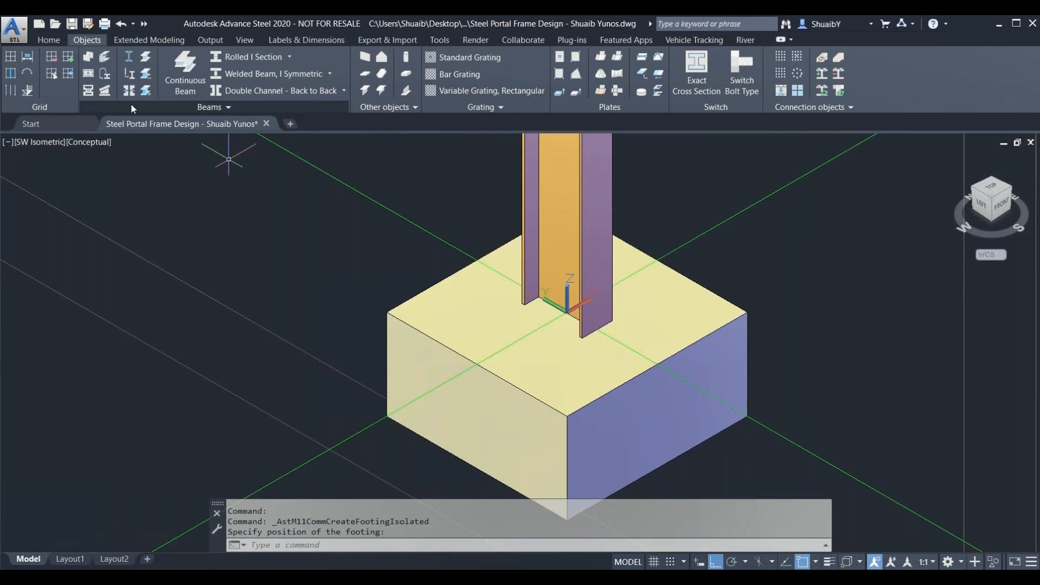
# Add a Base plate connection from the Connection Vault to the column, including the footing as the additional concrete object
pyautogui.click(44, 40)
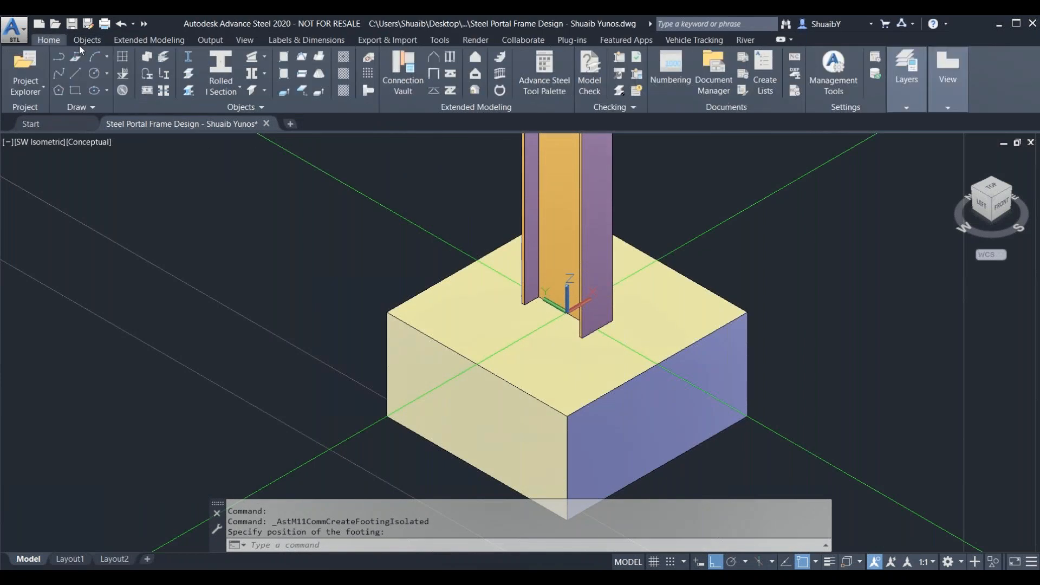
pyautogui.click(407, 68)
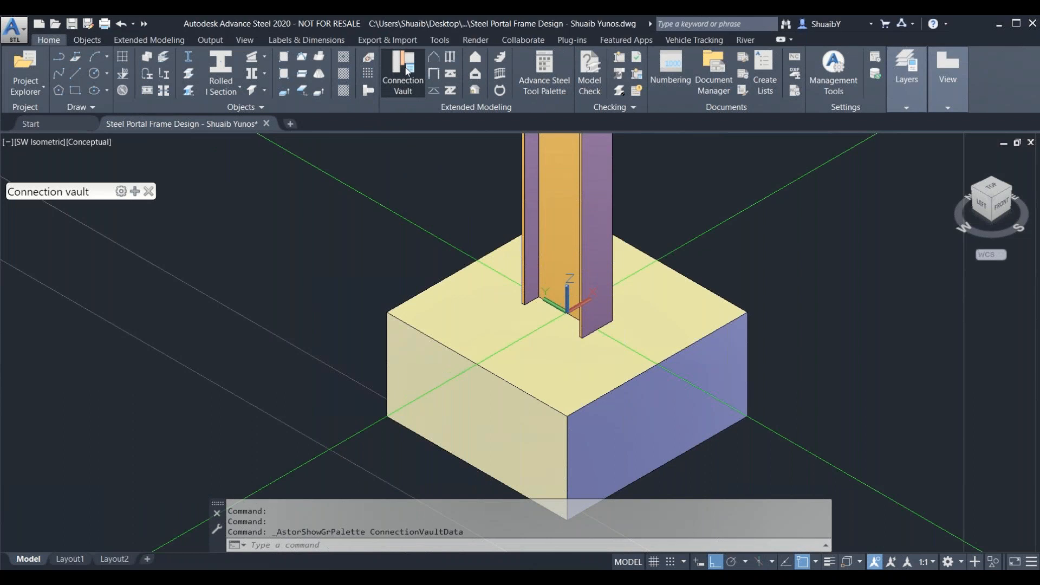
pyautogui.click(133, 191)
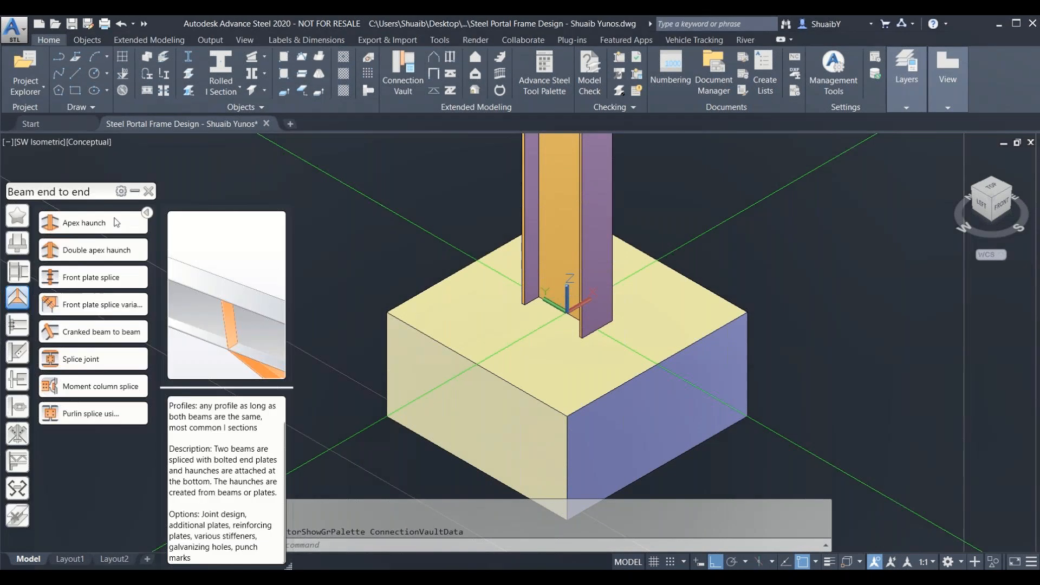
pyautogui.click(19, 244)
pyautogui.moveTo(103, 226)
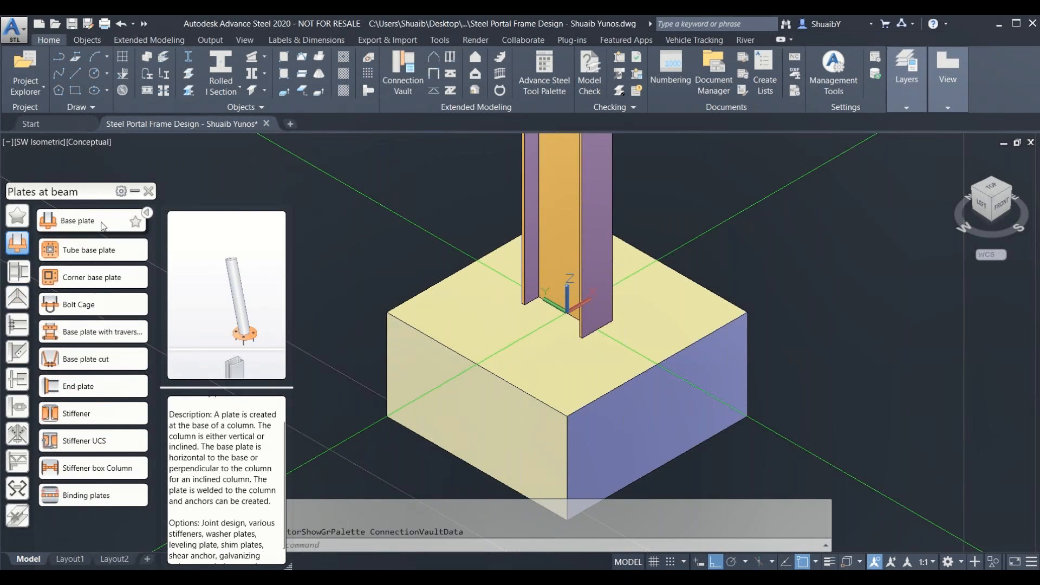
pyautogui.click(106, 226)
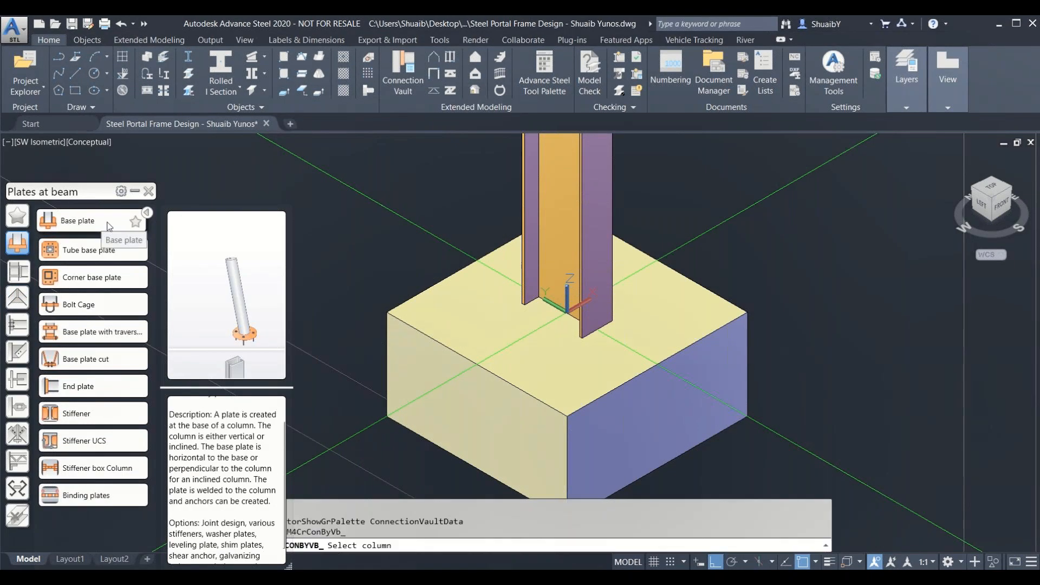
pyautogui.click(582, 265)
pyautogui.press('Return')
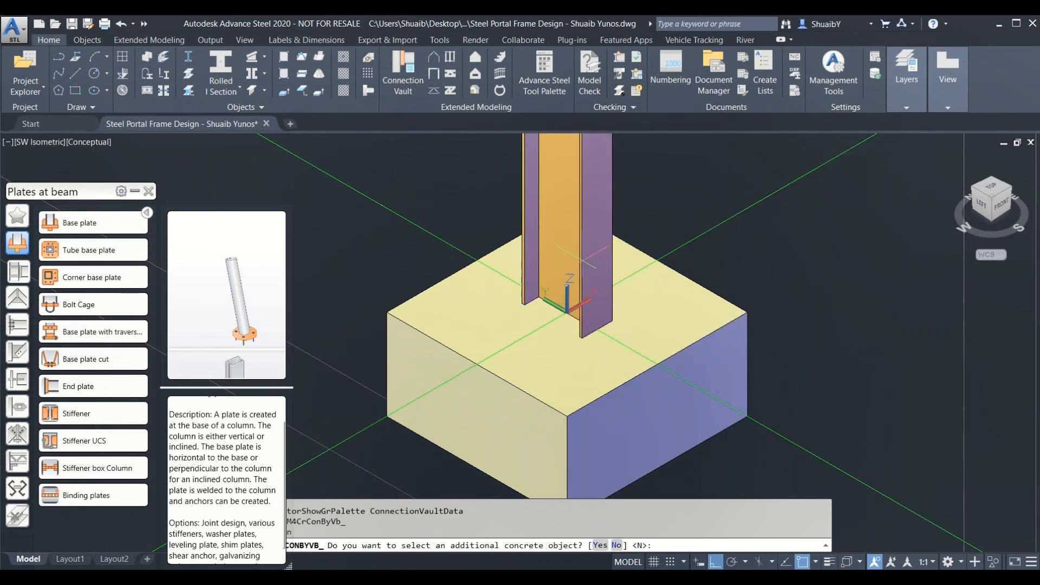
pyautogui.click(599, 544)
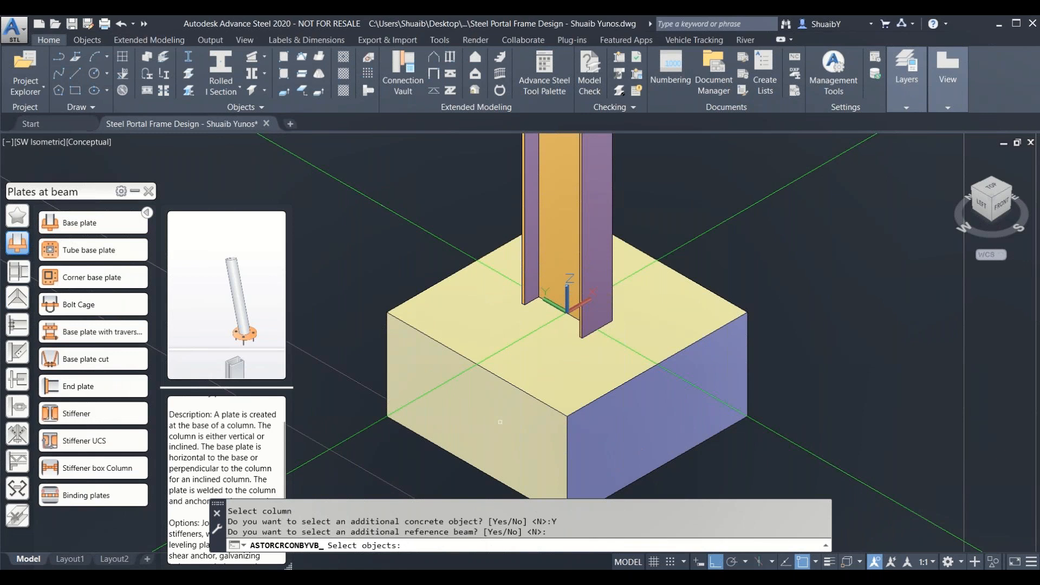
pyautogui.click(521, 389)
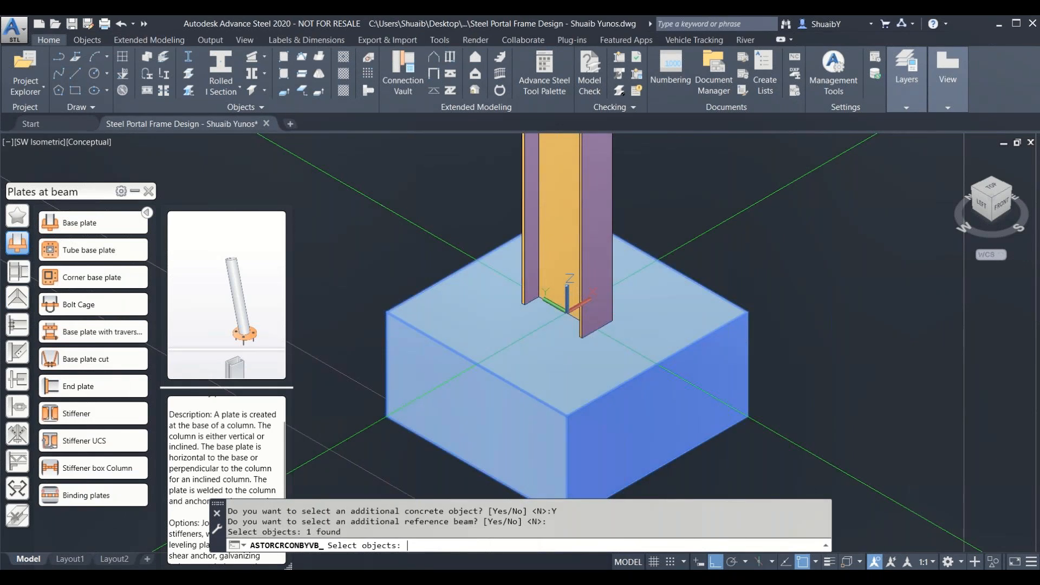
pyautogui.press('Return')
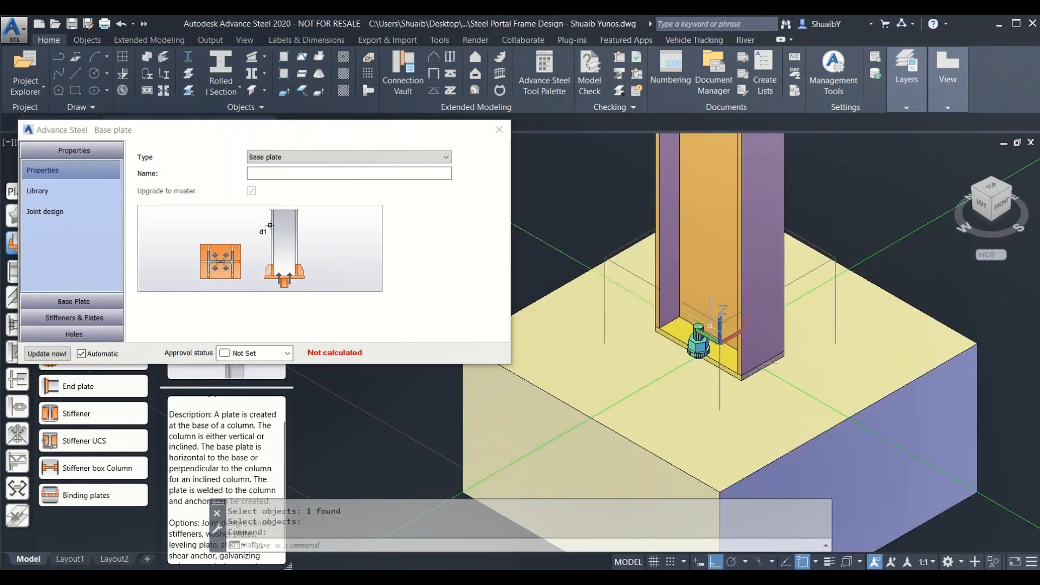
# Set the base plate's thickness to 20 and its layout to from center
pyautogui.scroll(2, 709, 326)
pyautogui.moveTo(724, 347); pyautogui.dragTo(777, 320, button='middle')
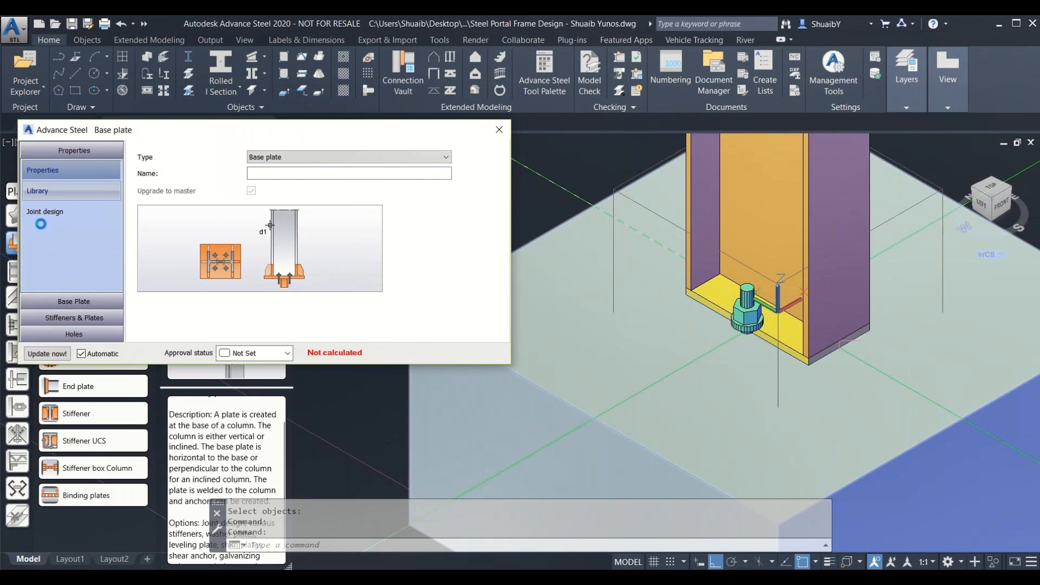
pyautogui.click(75, 302)
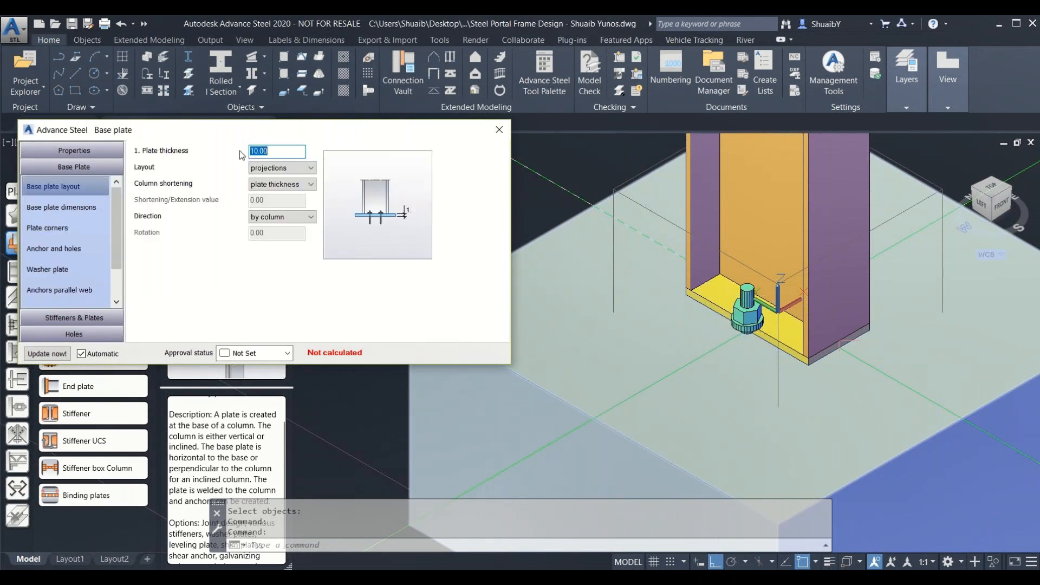
pyautogui.moveTo(255, 151); pyautogui.dragTo(245, 157)
pyautogui.write('2')
pyautogui.press('Return')
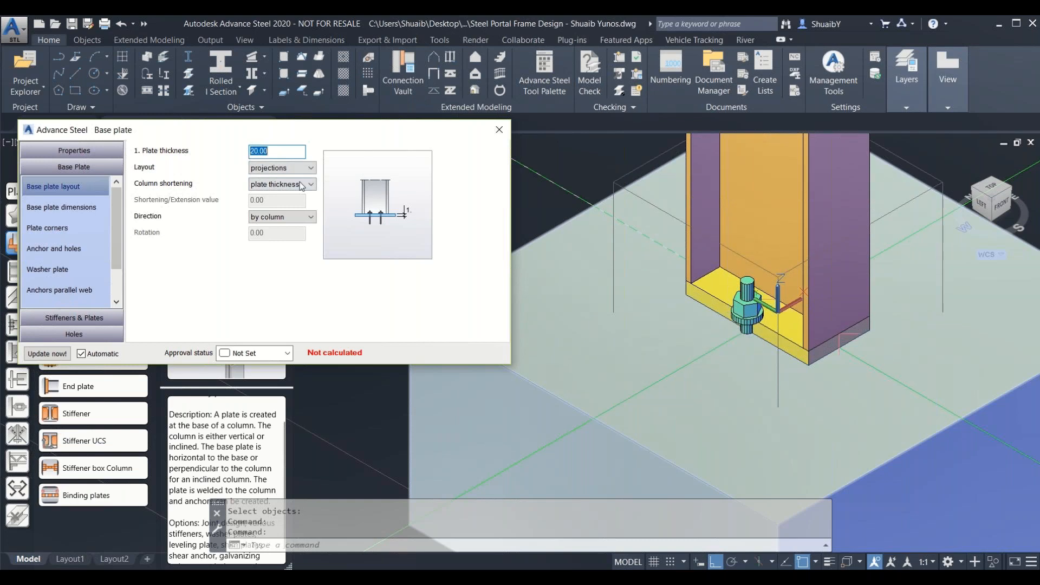
pyautogui.click(292, 167)
pyautogui.click(286, 198)
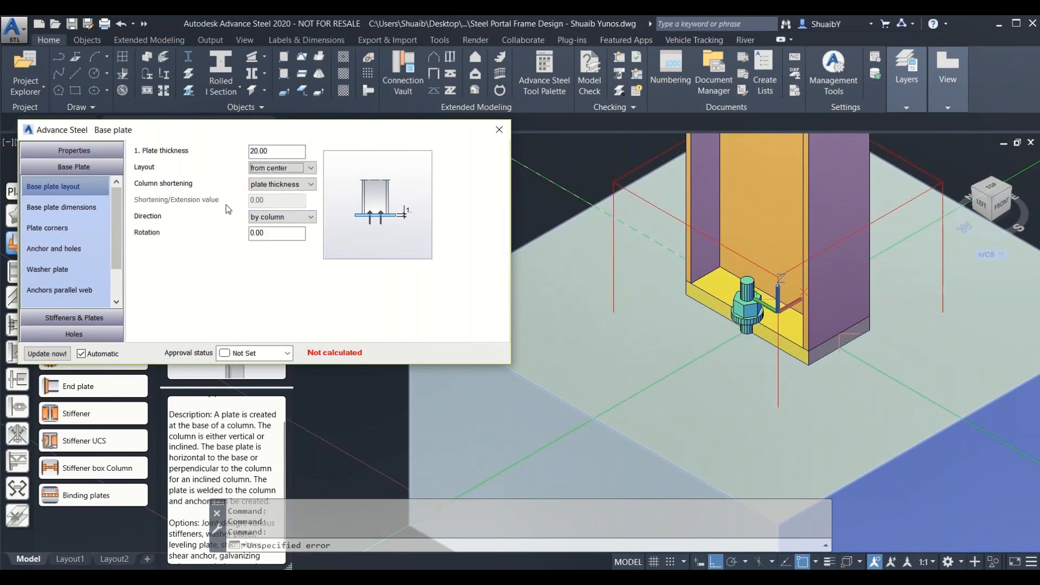
# Set Projection 1 of the base plate to 200 with all projections kept equal
pyautogui.click(59, 207)
pyautogui.click(251, 169)
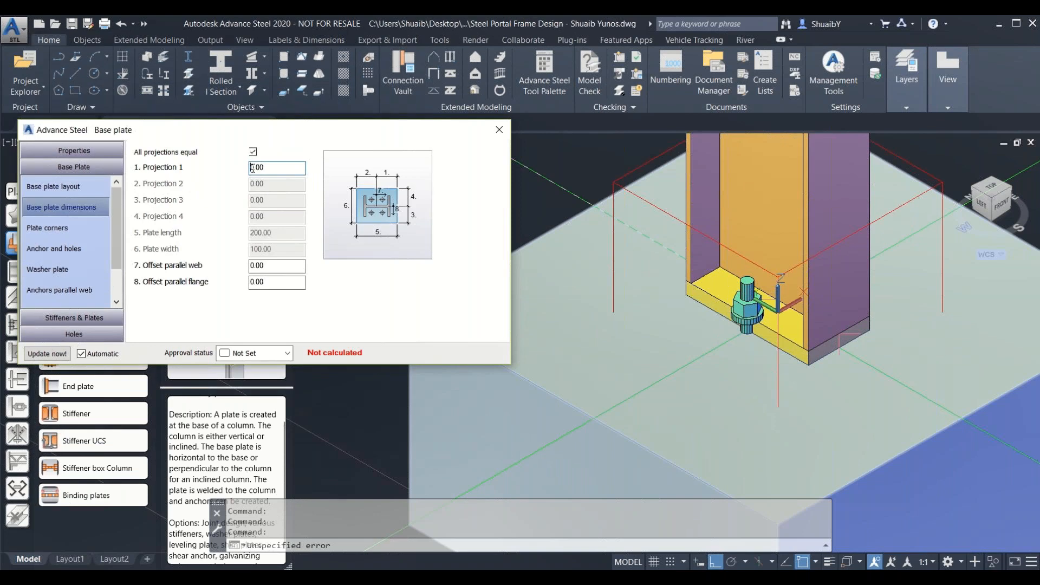
pyautogui.write('20')
pyautogui.press('Return')
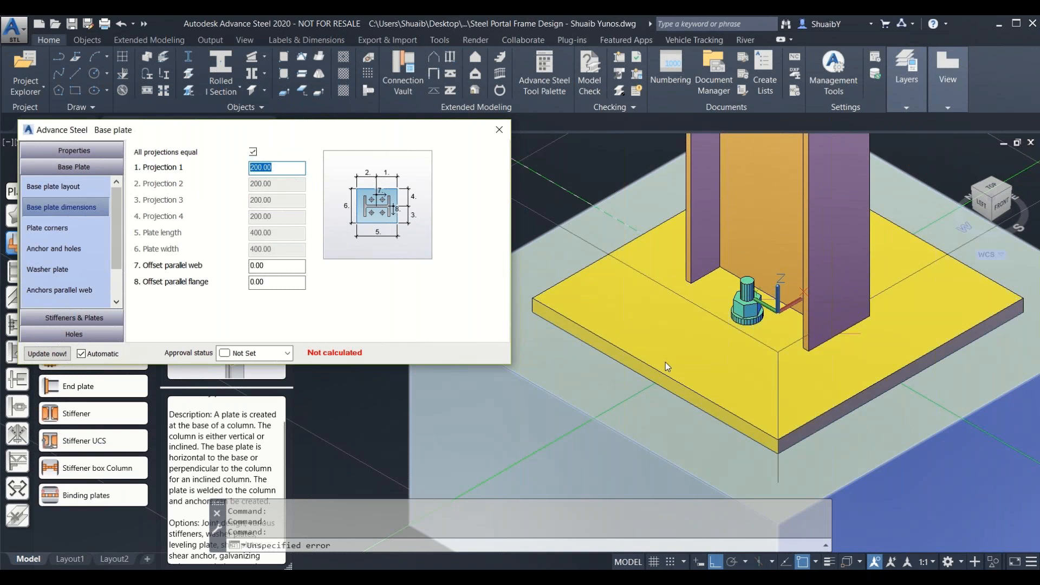
# Set the corner shape of all four base plate corners to convex
pyautogui.click(55, 227)
pyautogui.click(167, 168)
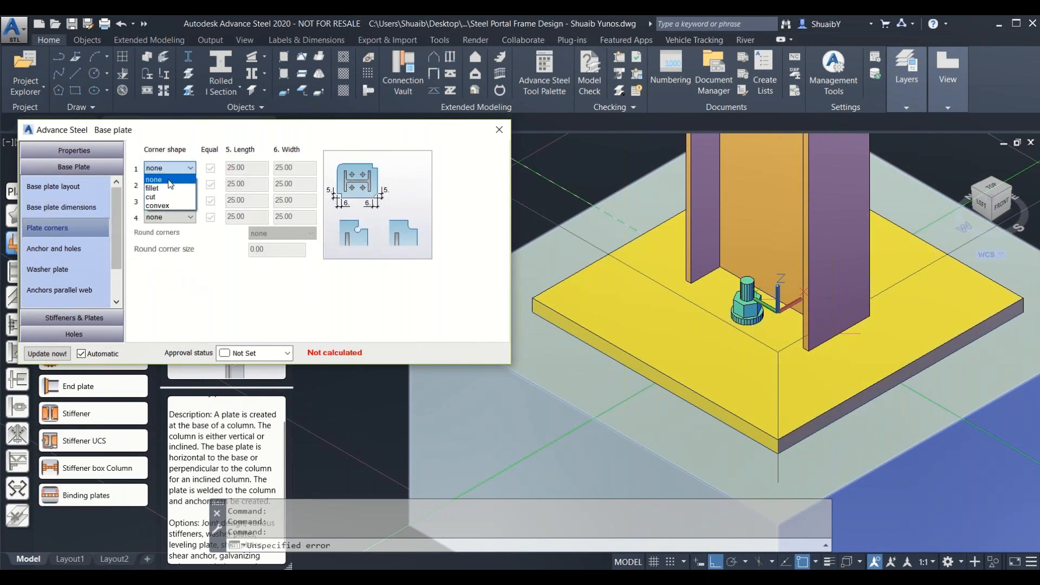
pyautogui.click(157, 204)
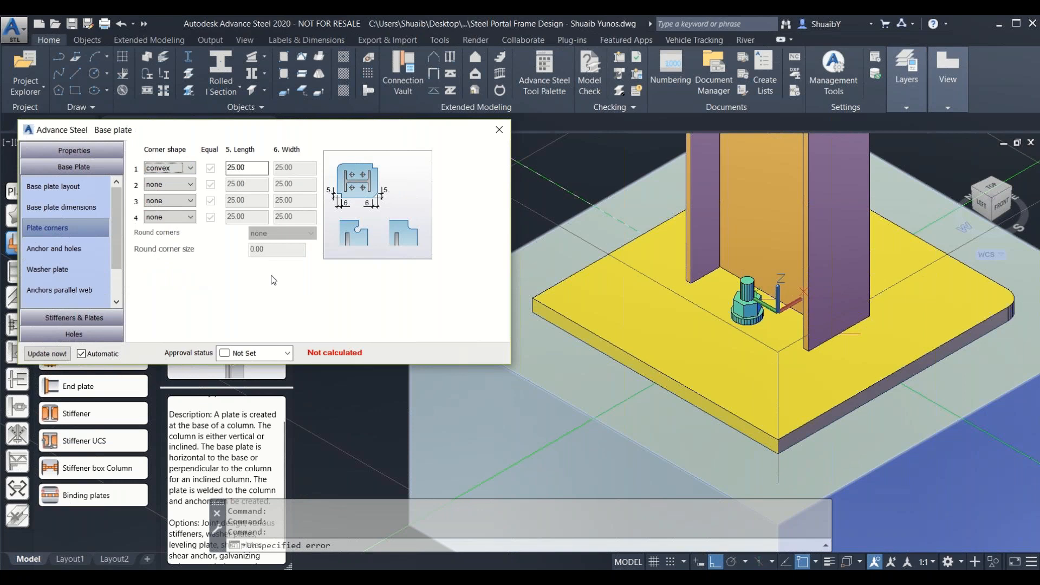
pyautogui.click(167, 184)
pyautogui.click(157, 222)
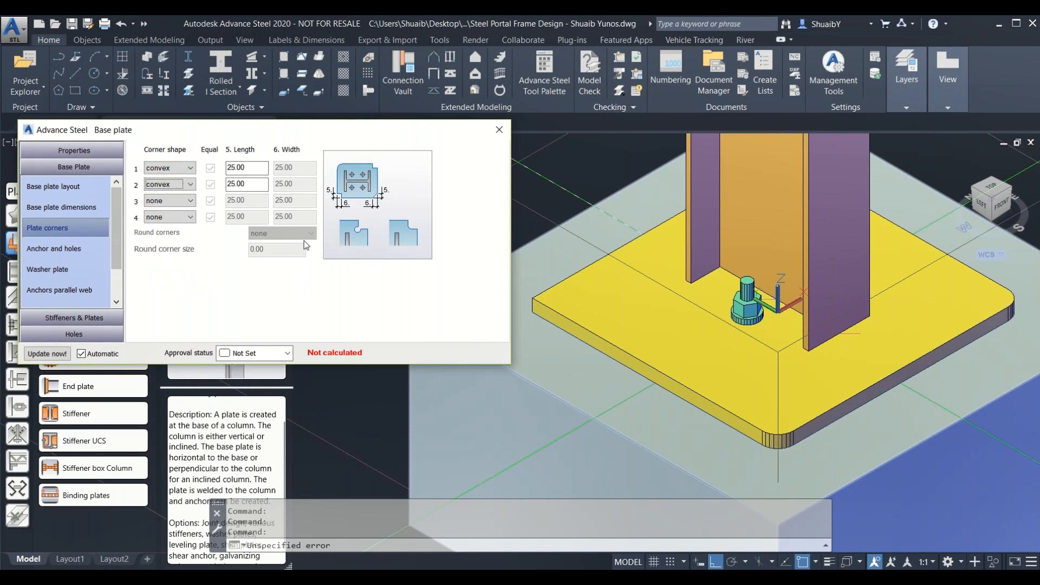
pyautogui.click(162, 200)
pyautogui.click(157, 238)
pyautogui.click(161, 216)
pyautogui.click(163, 254)
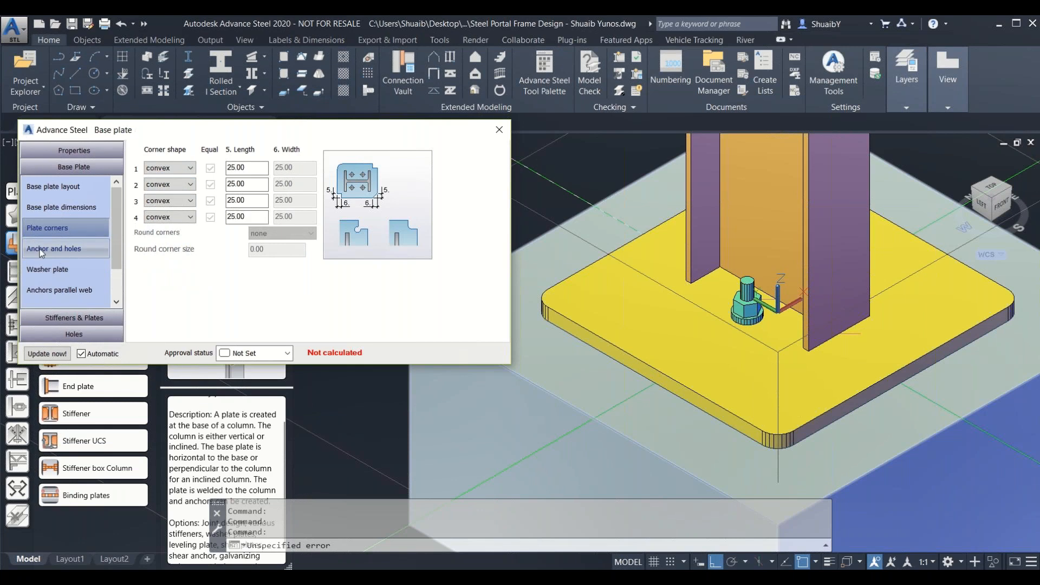
# Set the base plate's anchor type to HILTI HAS-E with a 20 mm anchor diameter
pyautogui.click(49, 249)
pyautogui.click(260, 164)
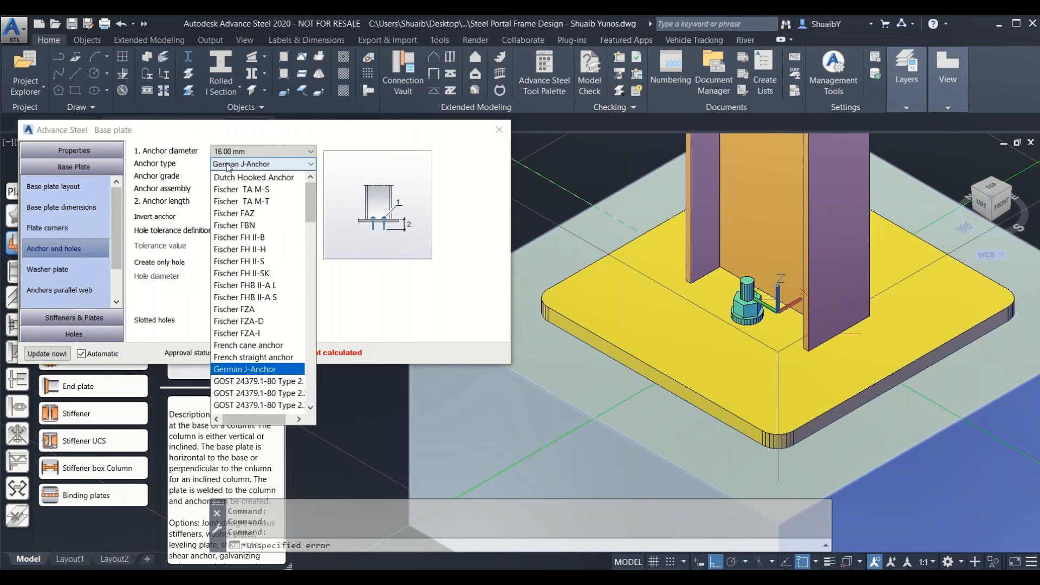
pyautogui.scroll(-4, 242, 281)
pyautogui.click(252, 332)
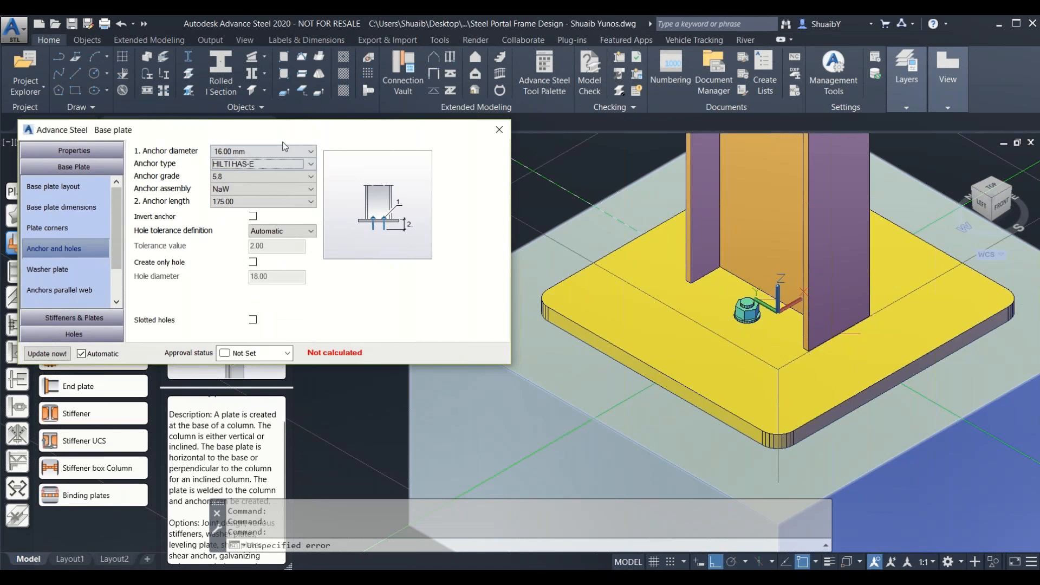
pyautogui.click(229, 151)
pyautogui.click(244, 199)
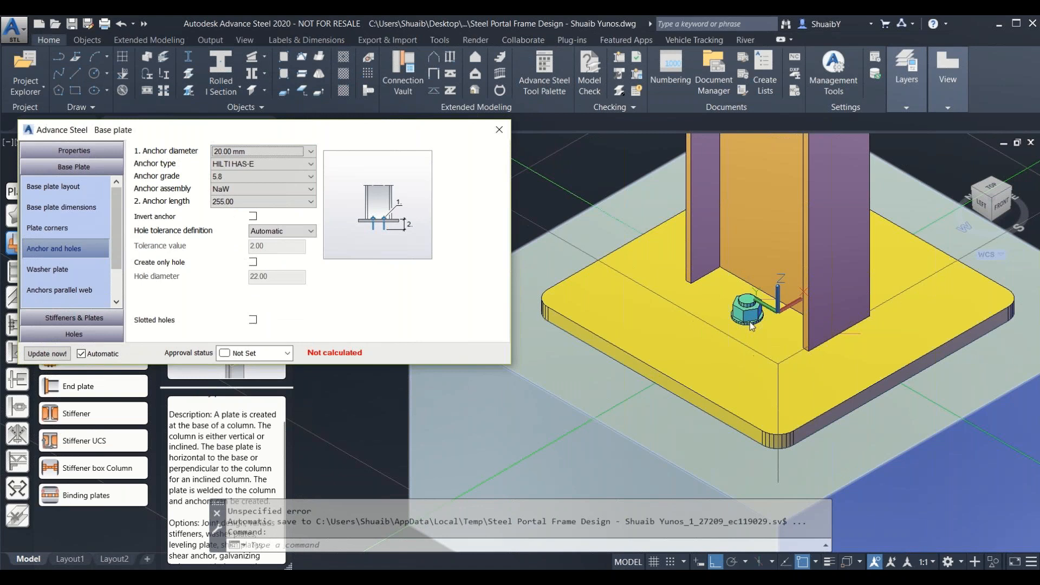
pyautogui.scroll(4, 632, 280)
pyautogui.moveTo(632, 280); pyautogui.dragTo(589, 270, button='middle')
pyautogui.press('Escape')
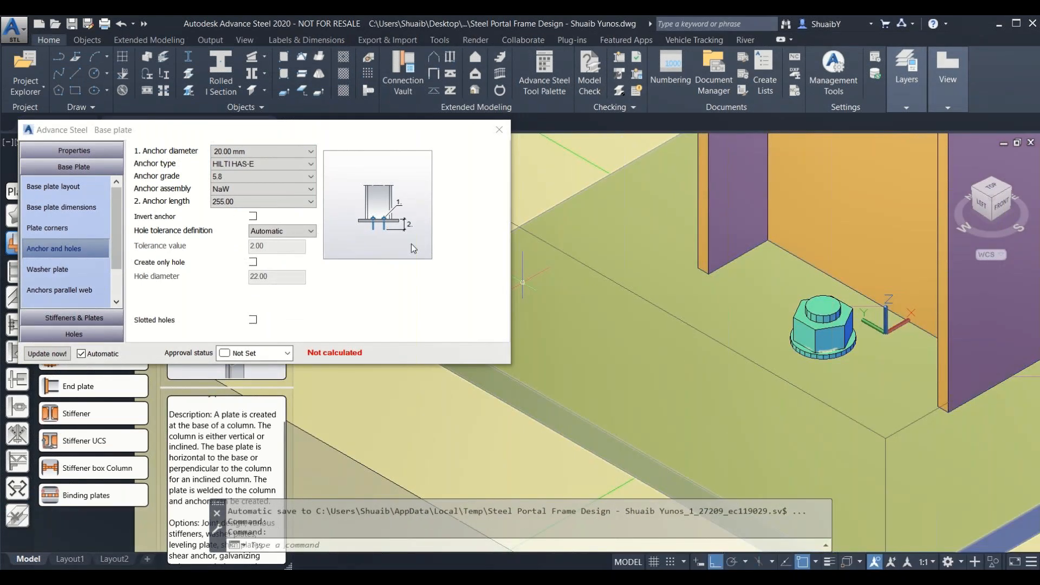
# Keep anchor grade 5.8 and set the anchor length to 275
pyautogui.click(221, 177)
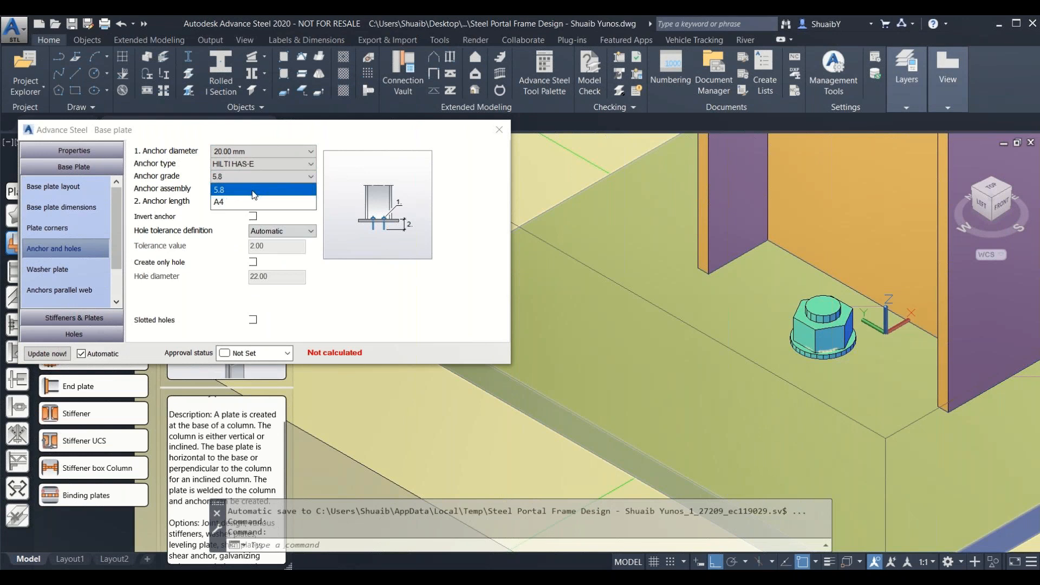
pyautogui.click(219, 190)
pyautogui.click(219, 201)
pyautogui.click(228, 223)
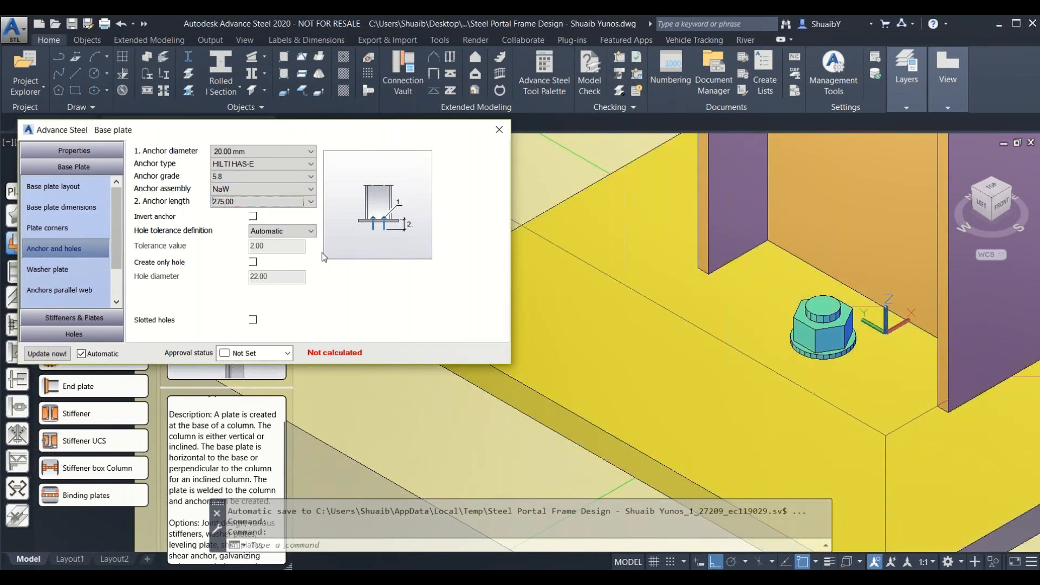
# Examine the anchors inside the footing in the 2D Wireframe visual style, then return to Conceptual
pyautogui.moveTo(86, 137); pyautogui.dragTo(76, 210)
pyautogui.click(82, 143)
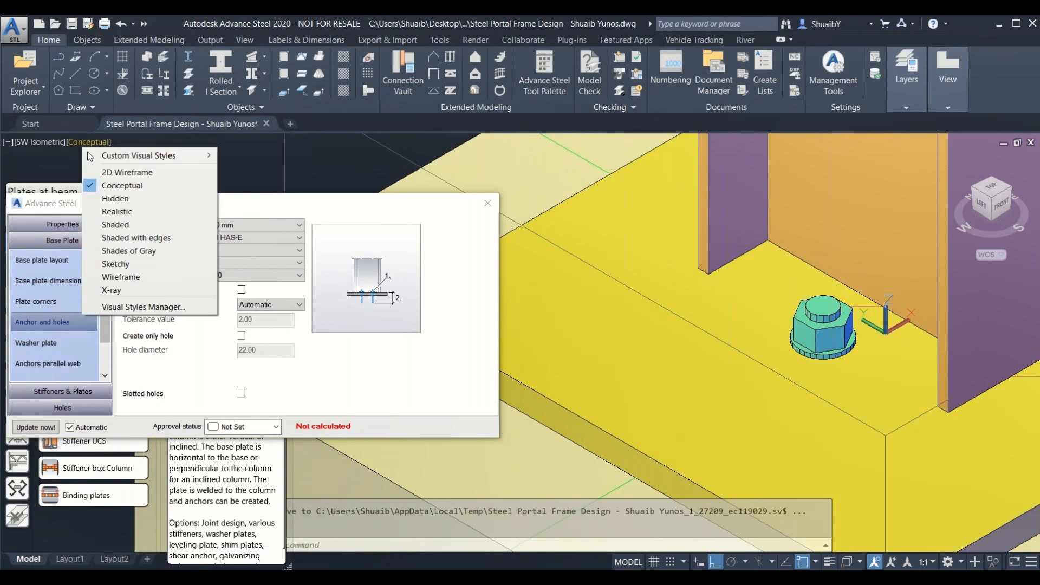
pyautogui.click(127, 172)
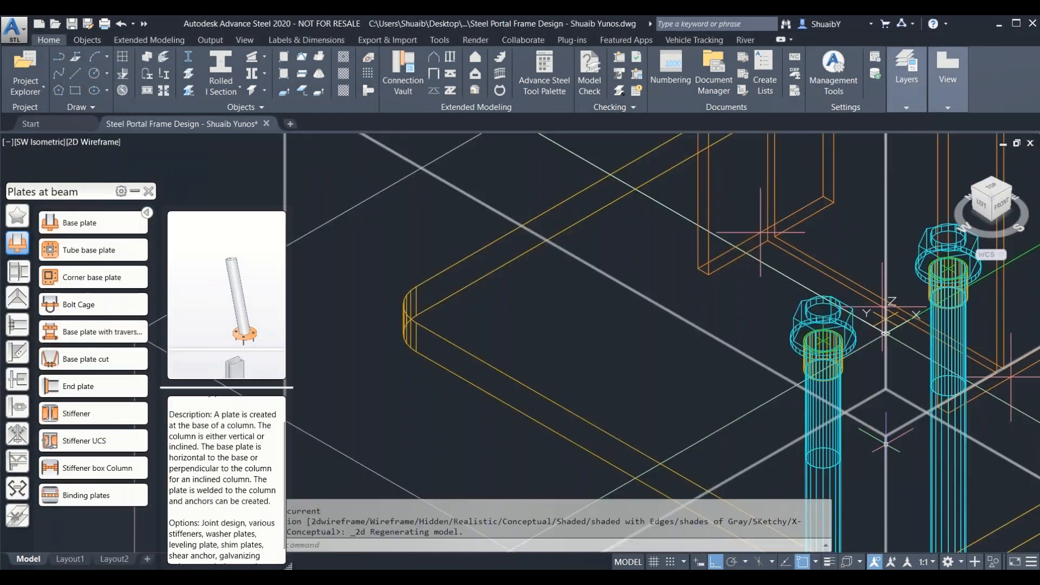
pyautogui.scroll(-4, 650, 280)
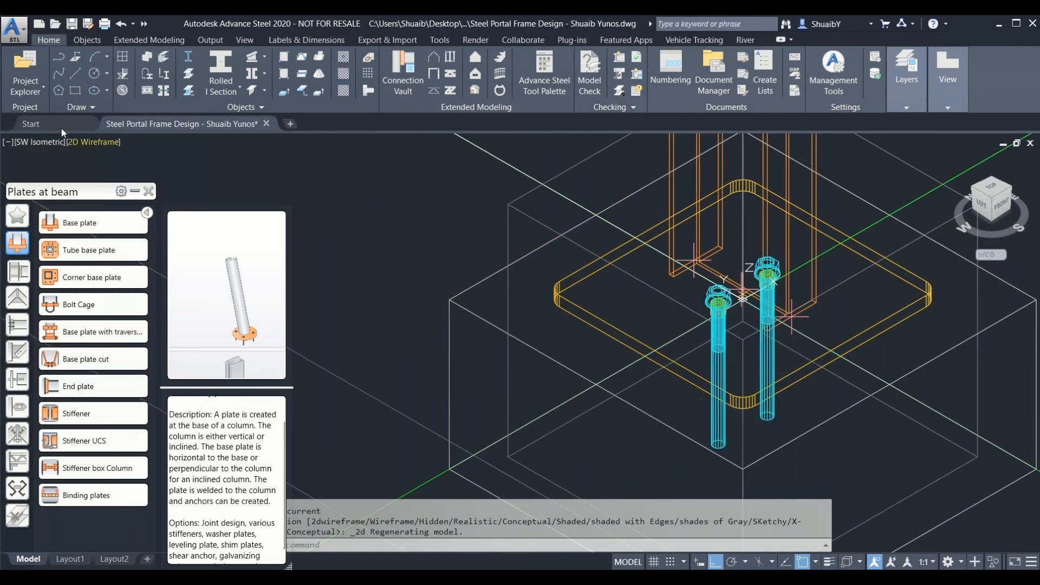
pyautogui.click(83, 141)
pyautogui.click(118, 184)
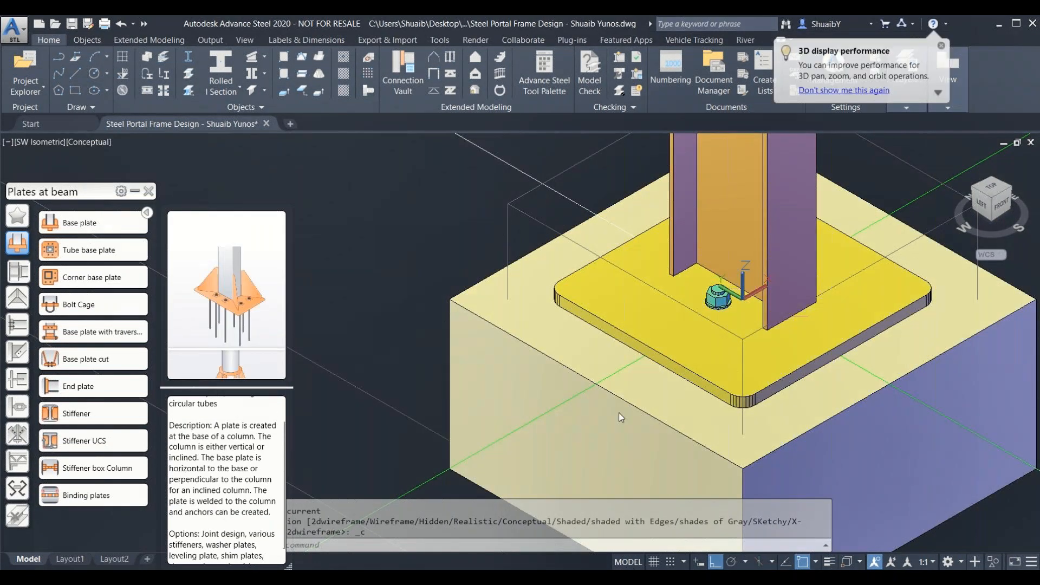
pyautogui.keyDown('shift'); pyautogui.moveTo(791, 446); pyautogui.dragTo(845, 459, button='middle'); pyautogui.keyUp('shift')
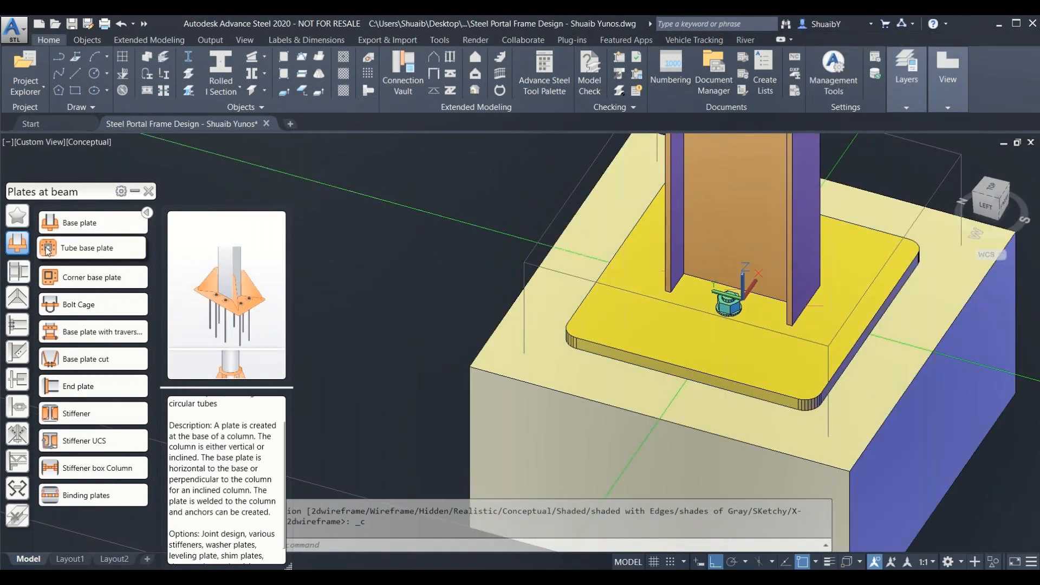
# Reopen the base plate's joint properties and set the intermediate distance of the anchors parallel to the web to 300
pyautogui.click(596, 277)
pyautogui.rightClick(595, 282)
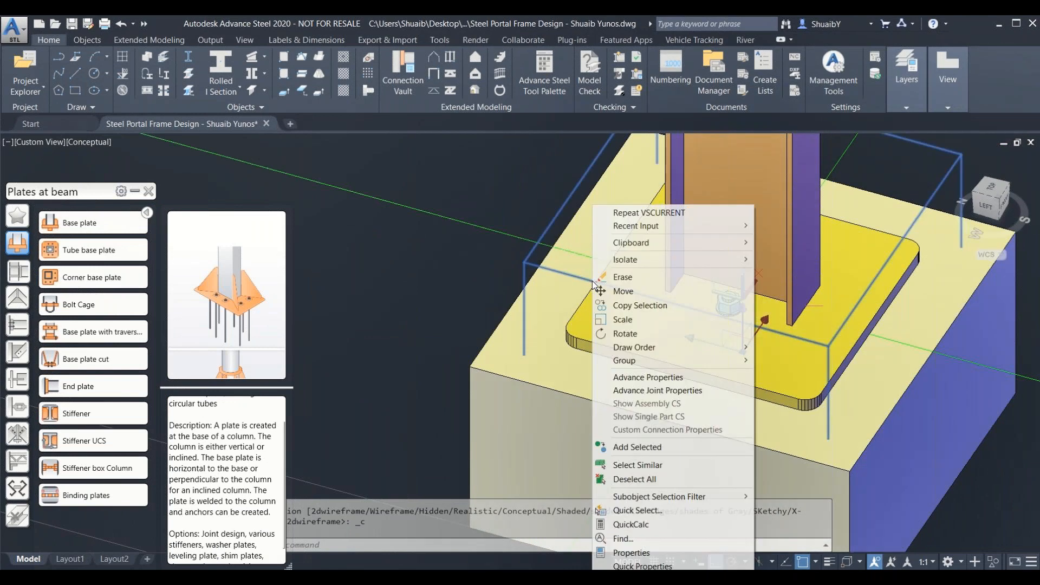
pyautogui.click(672, 391)
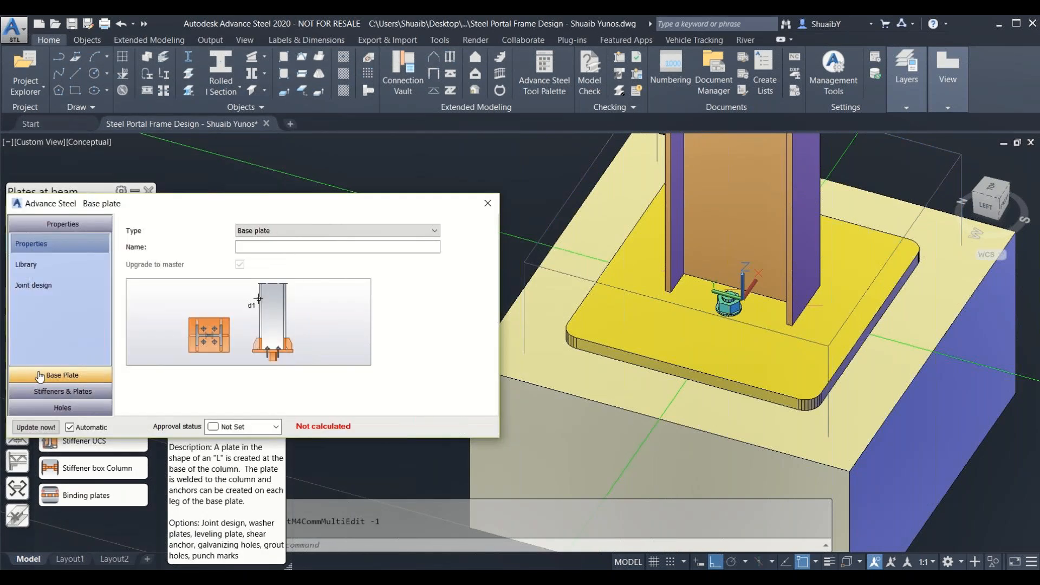
pyautogui.click(39, 375)
pyautogui.click(47, 299)
pyautogui.click(47, 322)
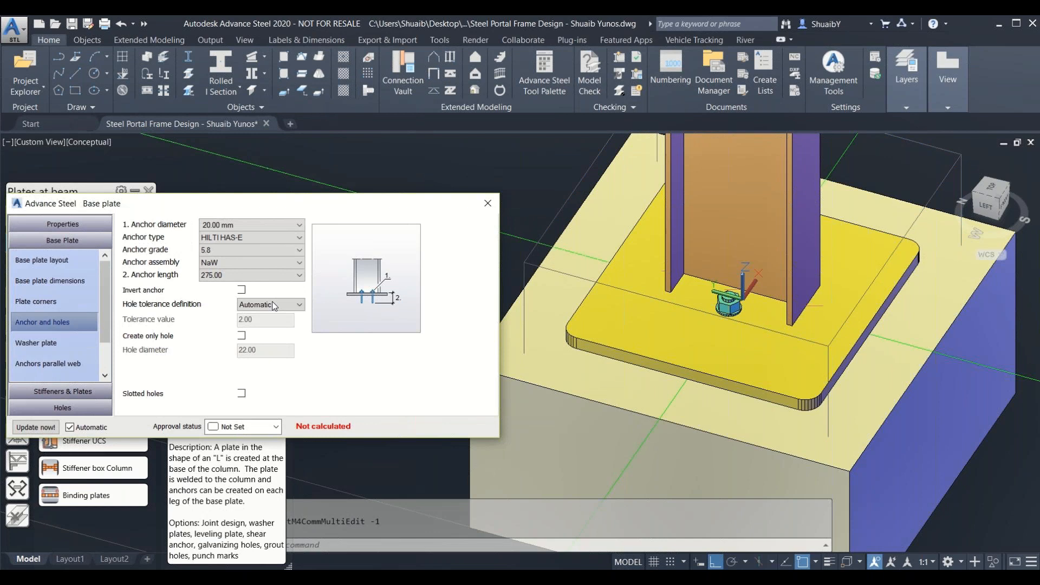
pyautogui.click(44, 343)
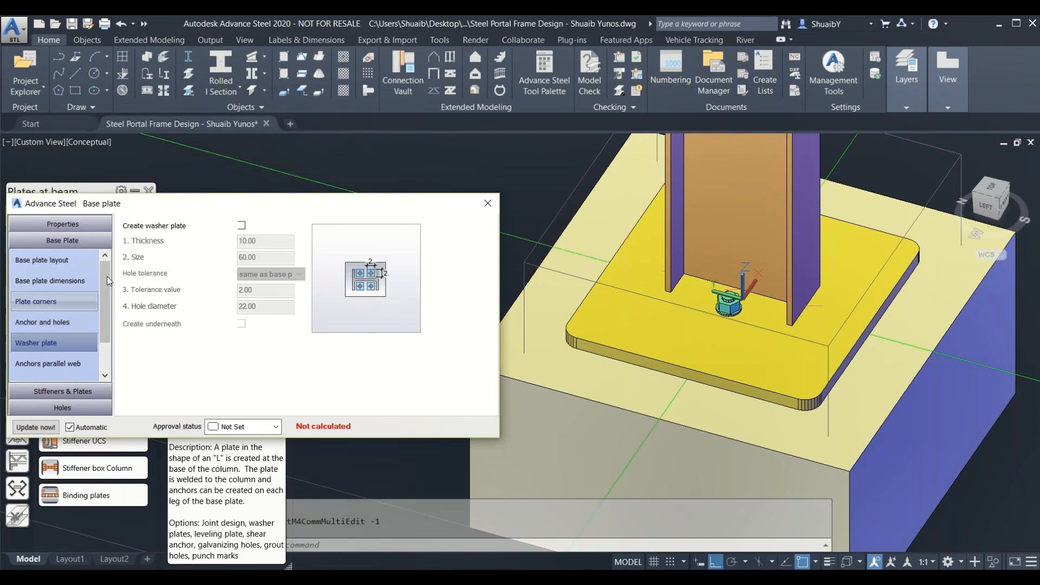
pyautogui.click(53, 358)
pyautogui.moveTo(243, 242); pyautogui.dragTo(235, 245)
pyautogui.write('300.00')
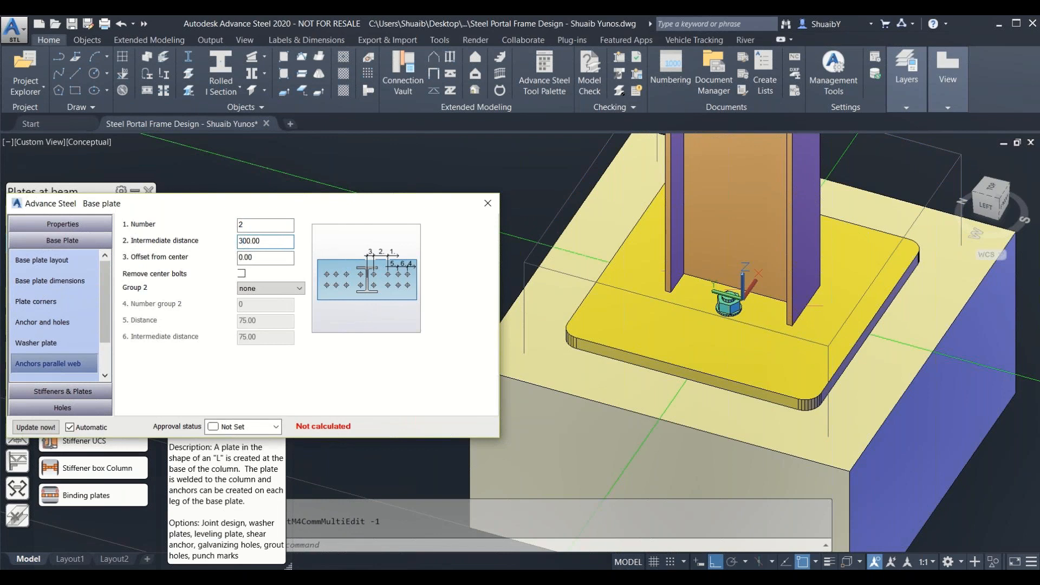
pyautogui.press('Return')
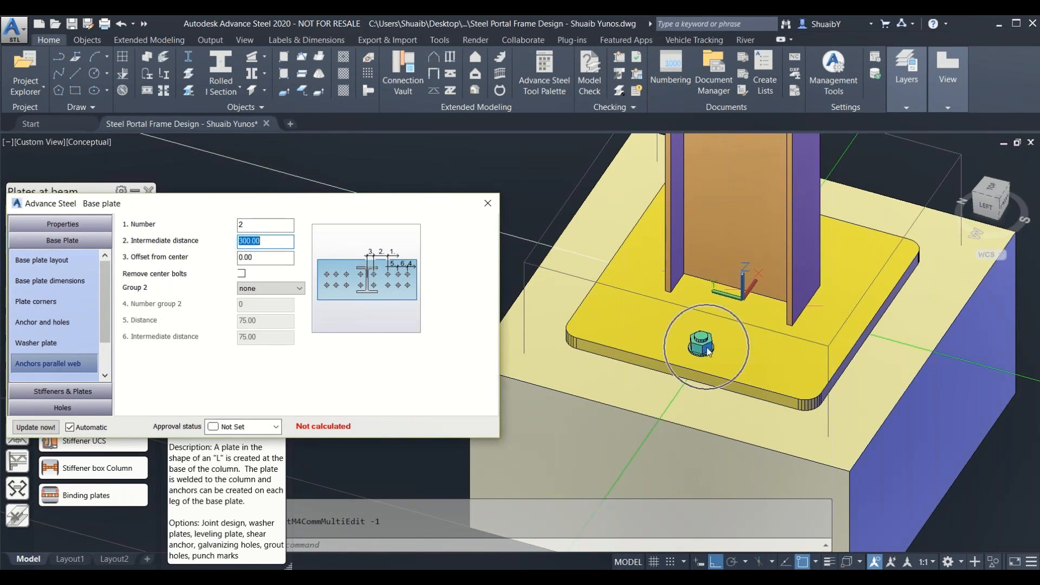
# Set the anchors parallel to the flange to a number of 2 with an intermediate distance of 300
pyautogui.scroll(-1, 56, 355)
pyautogui.click(56, 349)
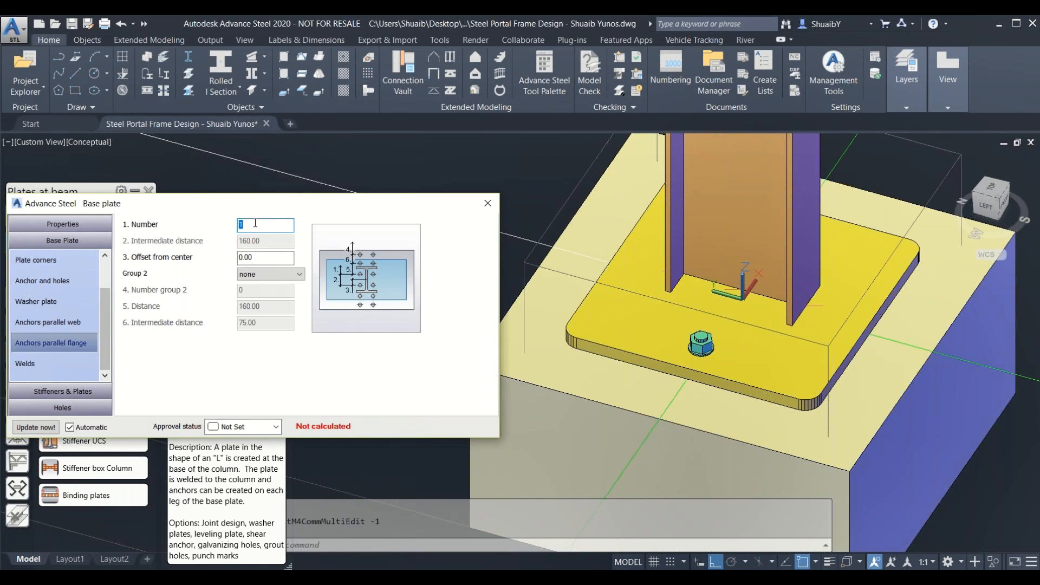
pyautogui.write('2')
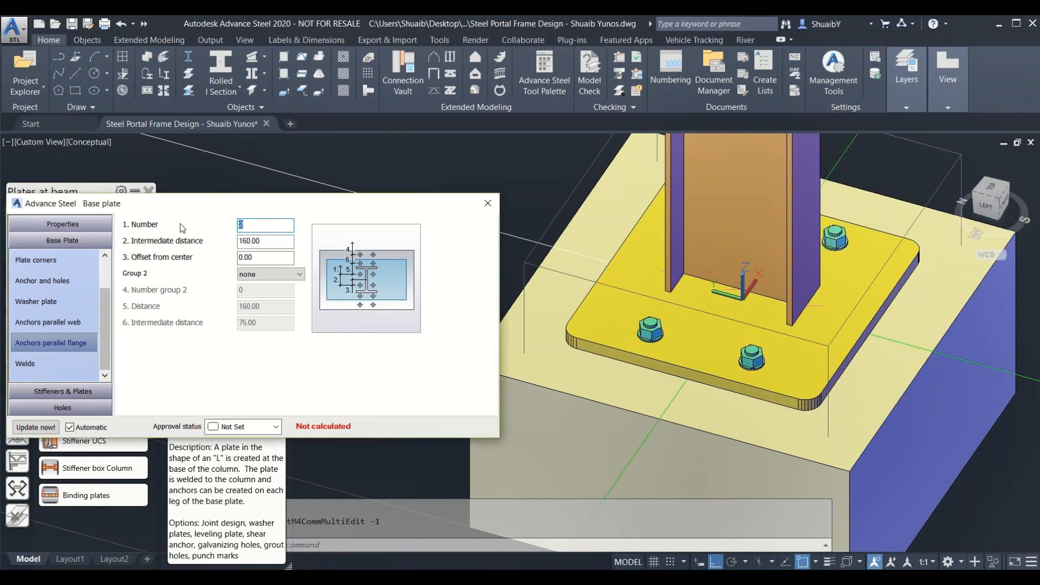
pyautogui.press('Tab')
pyautogui.write('300')
pyautogui.press('Return')
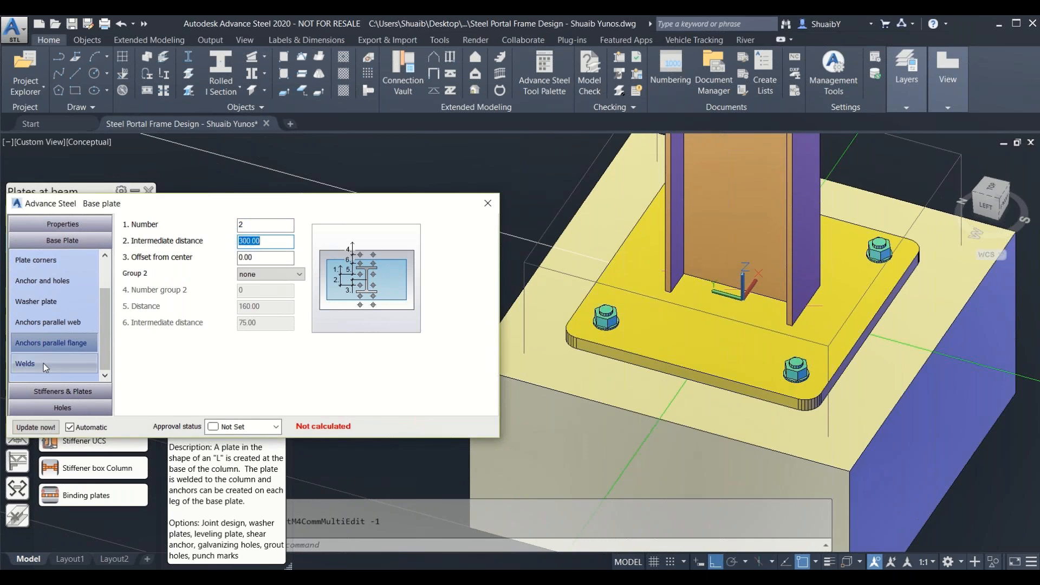
# Review the leveling plate and galvanizing hole settings, close the joint properties and inspect the base plate
pyautogui.click(48, 391)
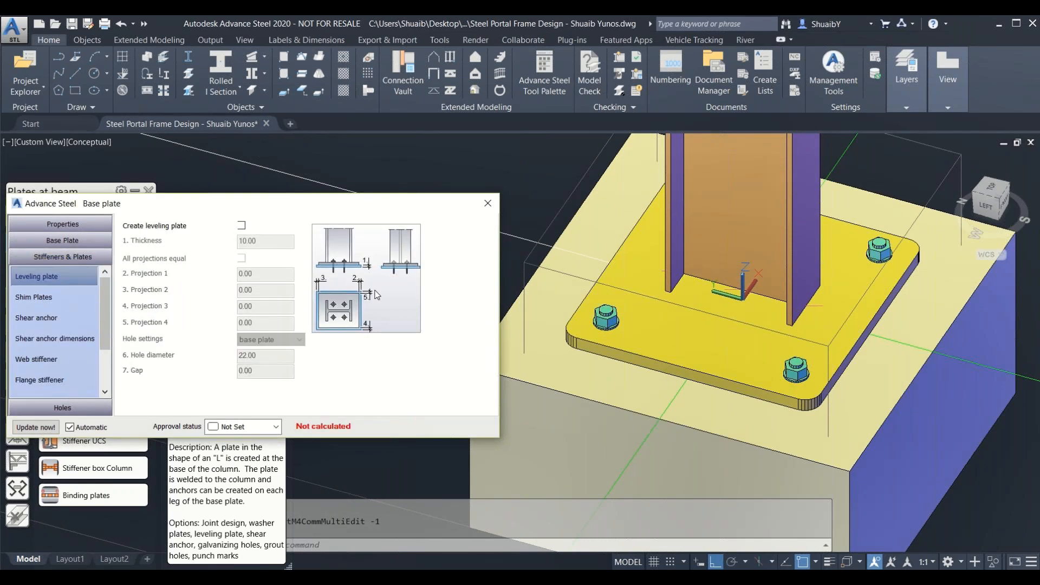
pyautogui.click(71, 409)
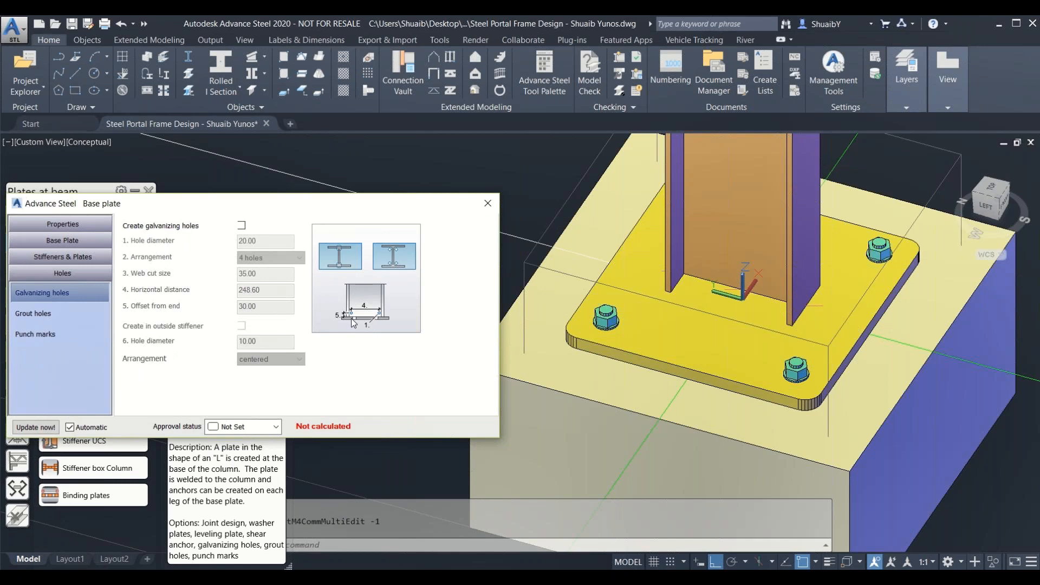
pyautogui.click(487, 203)
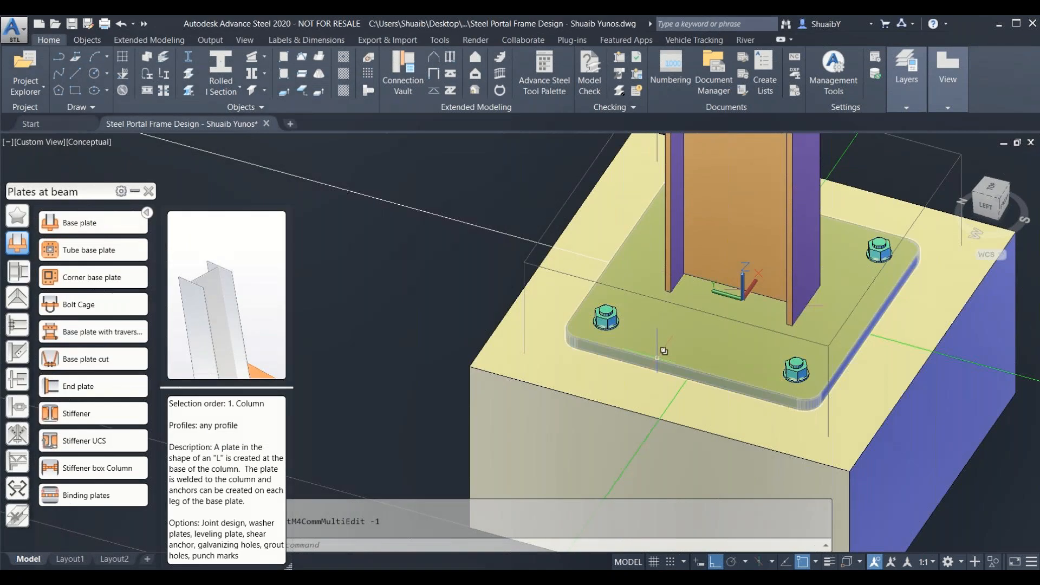
pyautogui.keyDown('shift'); pyautogui.moveTo(665, 331); pyautogui.dragTo(628, 285, button='middle'); pyautogui.keyUp('shift')
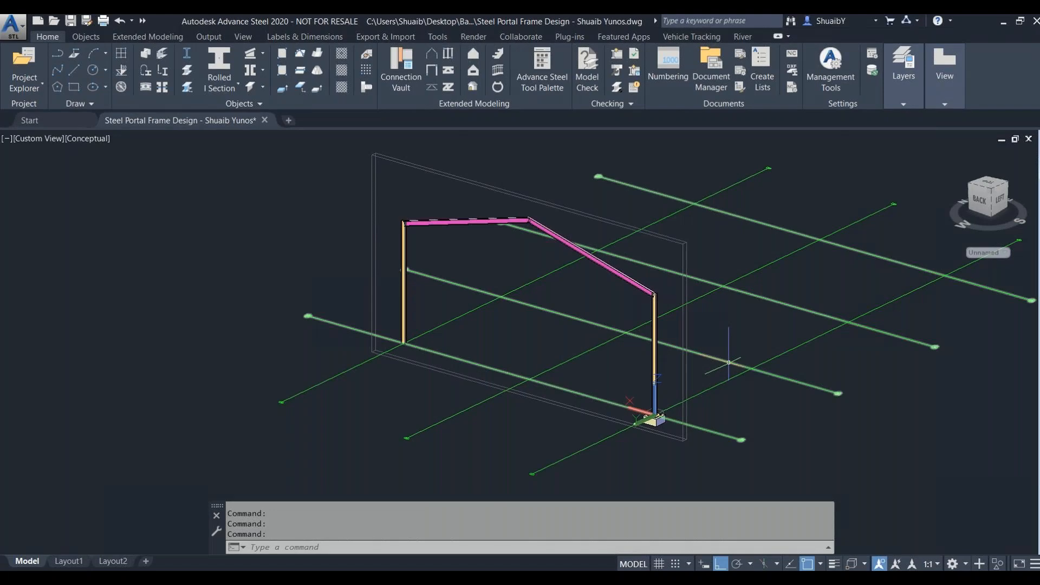
# Transfer the finished base plate connection to the opposite column without selecting an additional concrete object
pyautogui.scroll(6, 637, 373)
pyautogui.scroll(-6, 637, 373)
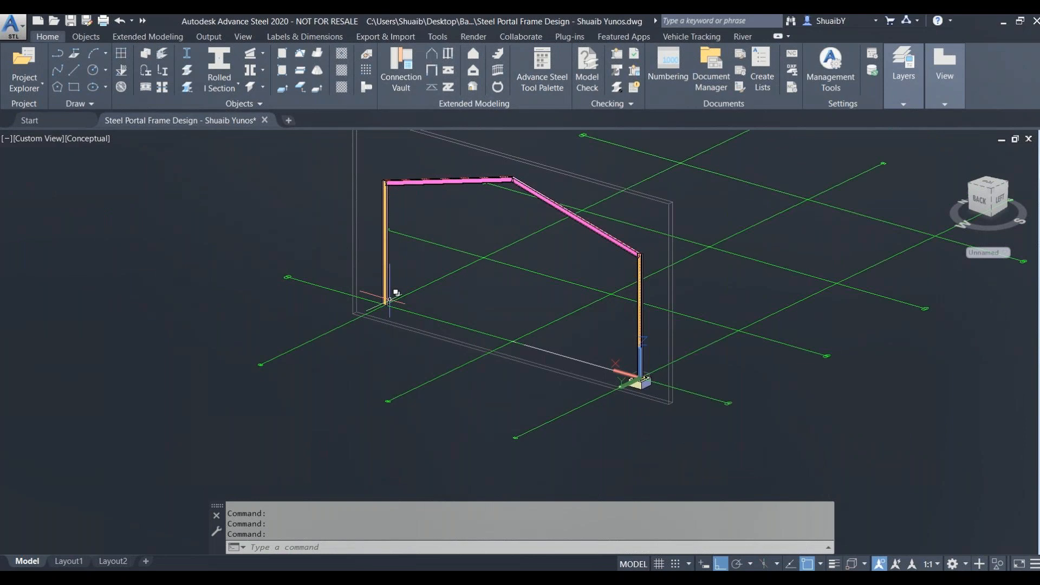
pyautogui.scroll(5, 645, 374)
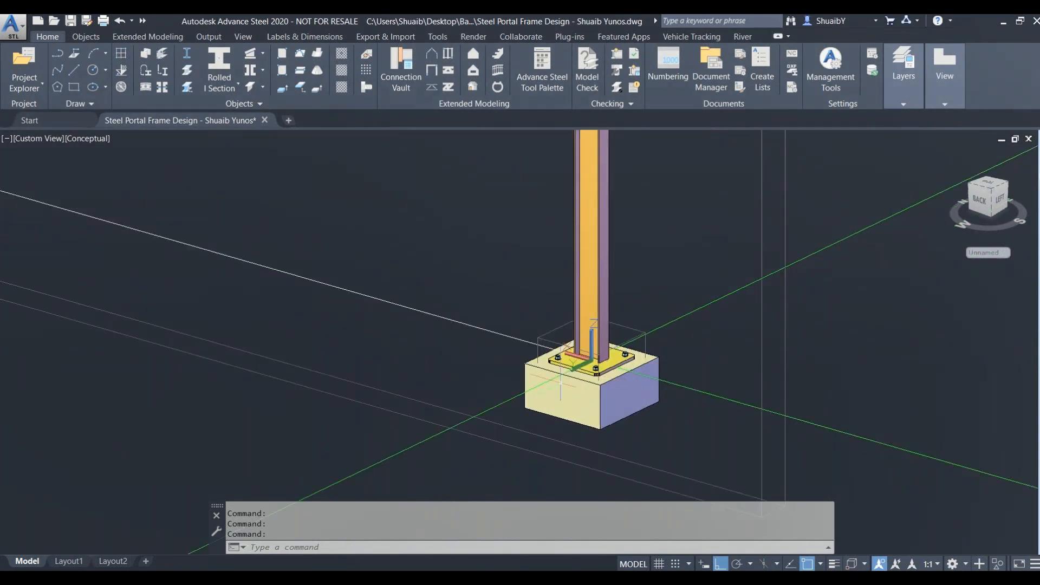
pyautogui.scroll(3, 560, 382)
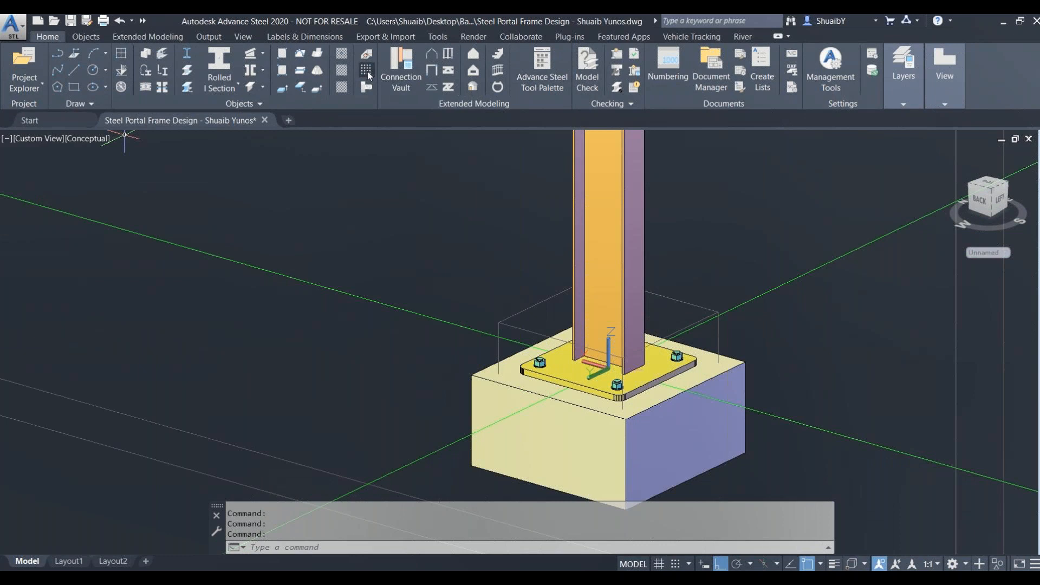
pyautogui.click(537, 70)
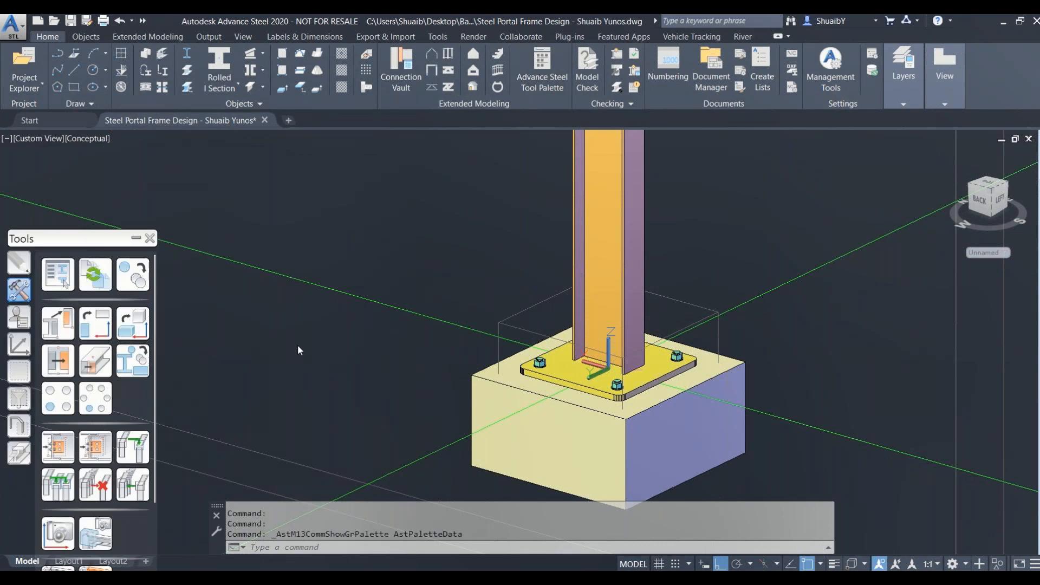
pyautogui.click(58, 450)
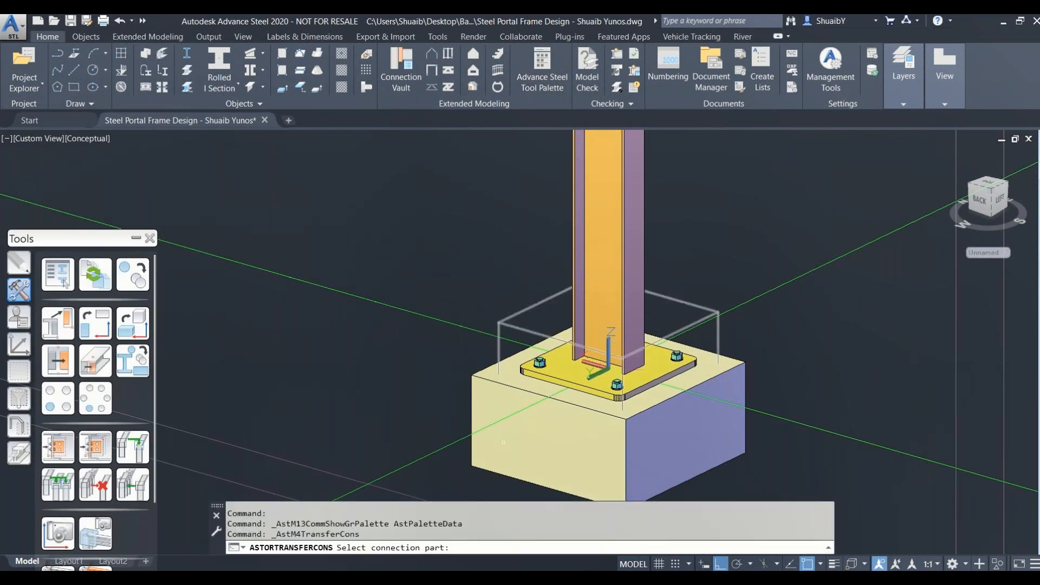
pyautogui.click(512, 325)
pyautogui.press('Return')
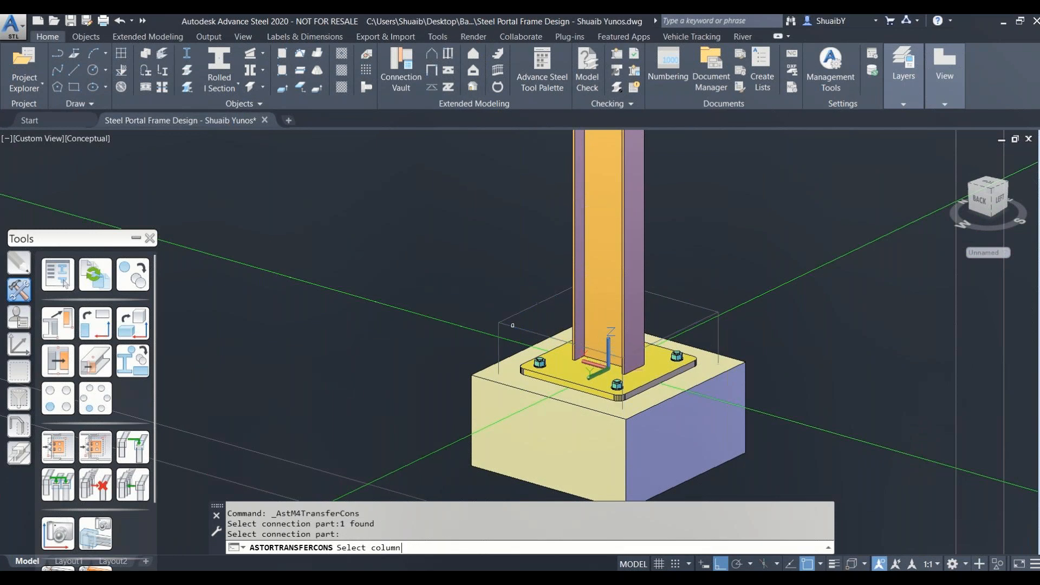
pyautogui.scroll(-10, 643, 368)
pyautogui.scroll(6, 335, 271)
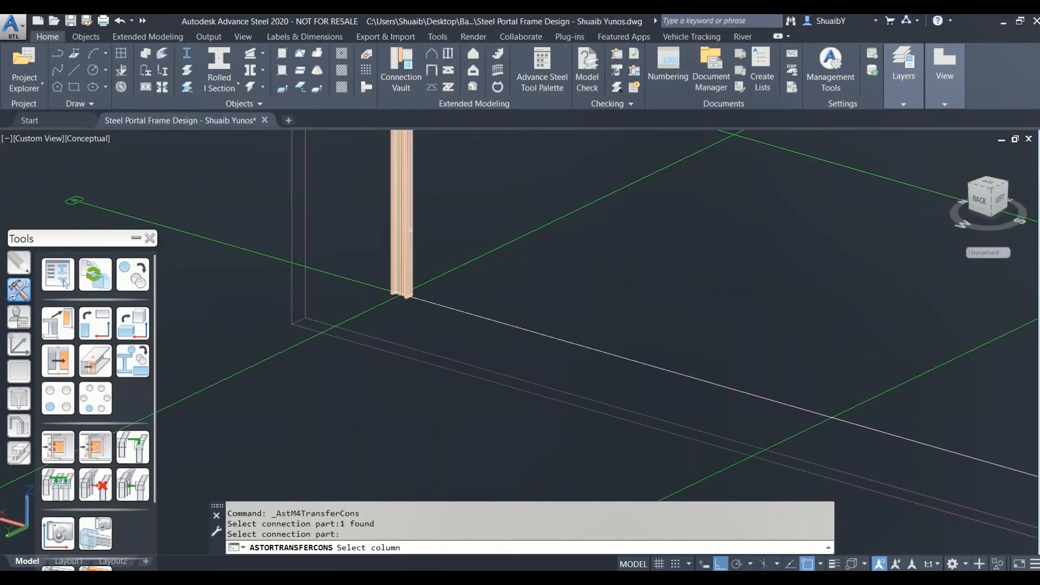
pyautogui.click(407, 230)
pyautogui.press('Return')
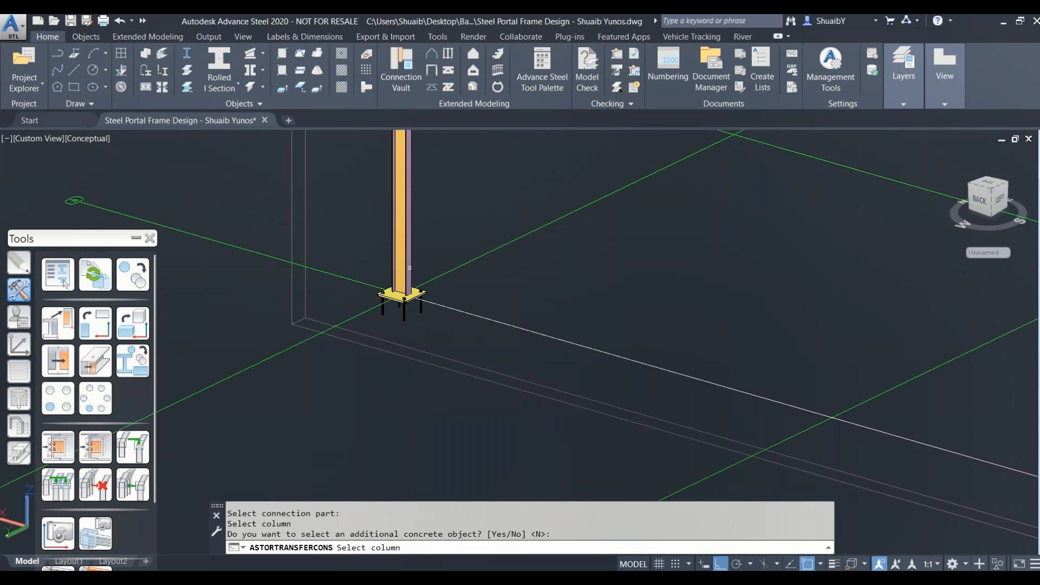
pyautogui.click(408, 269)
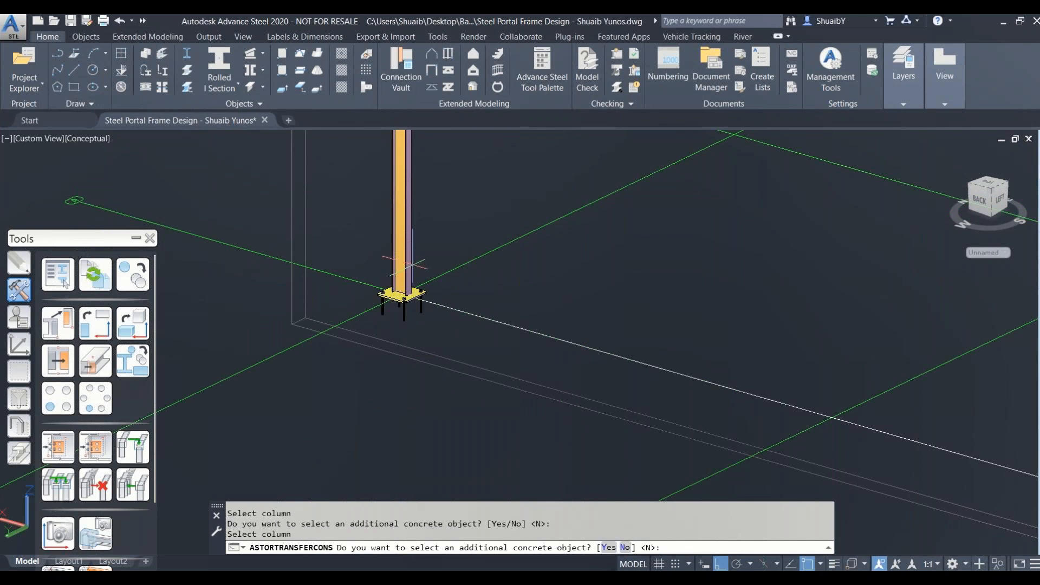
pyautogui.press('Escape')
pyautogui.scroll(6, 404, 299)
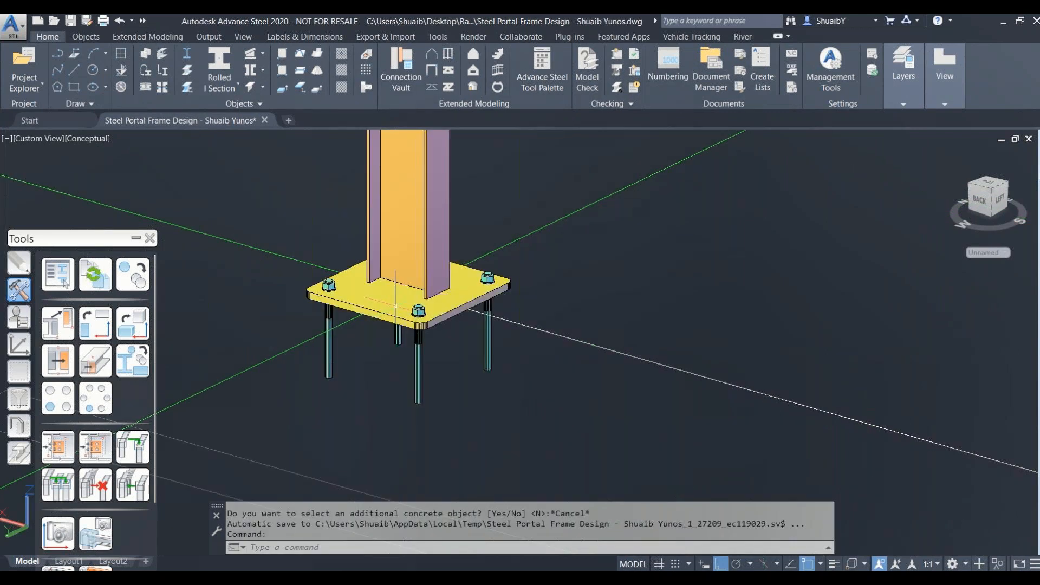
# Copy the concrete footing once by 12000 along X so it sits under the opposite column's base plate
pyautogui.scroll(-6, 395, 306)
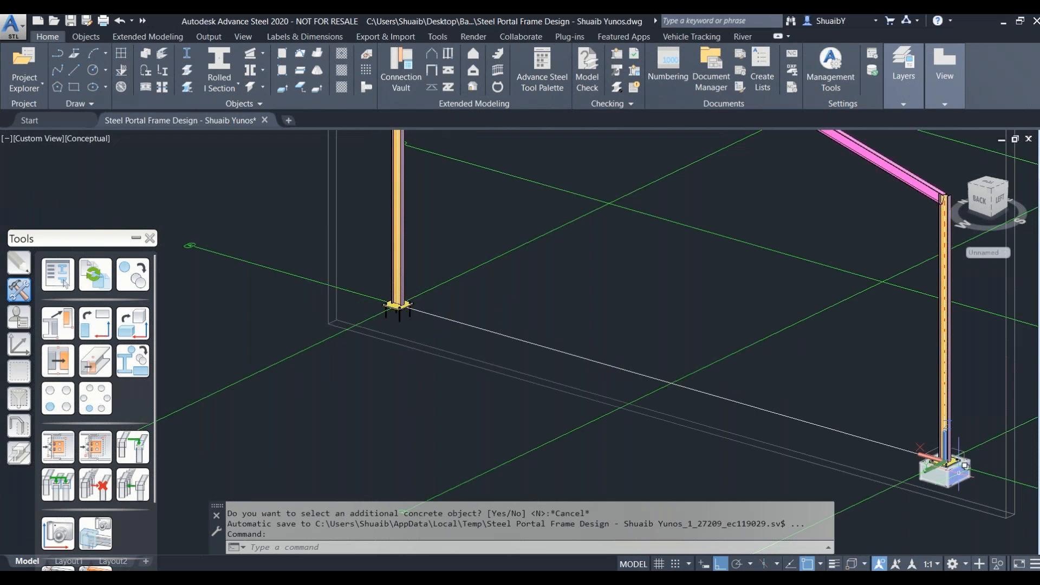
pyautogui.scroll(5, 953, 469)
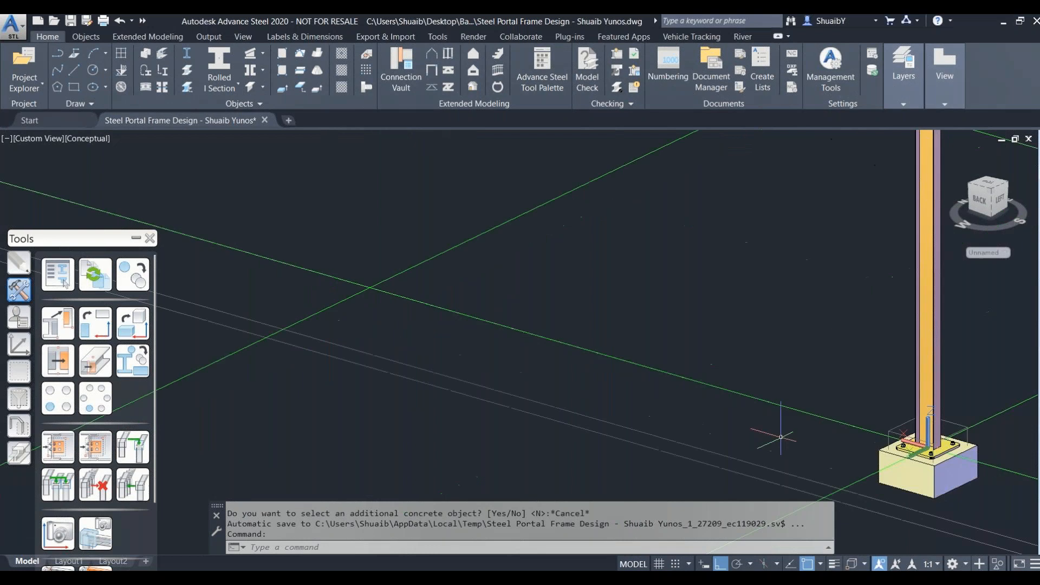
pyautogui.click(130, 279)
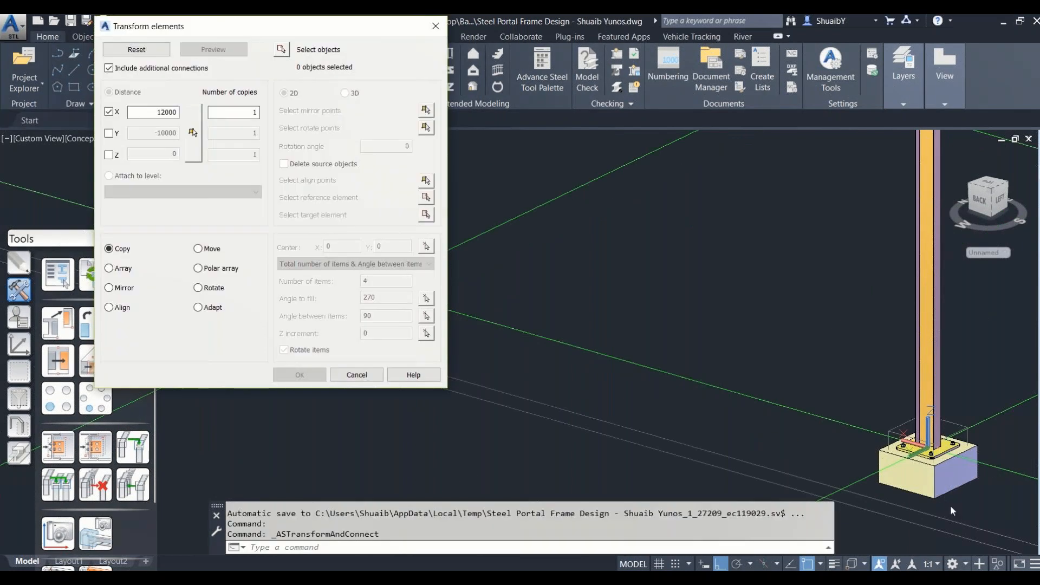
pyautogui.click(281, 50)
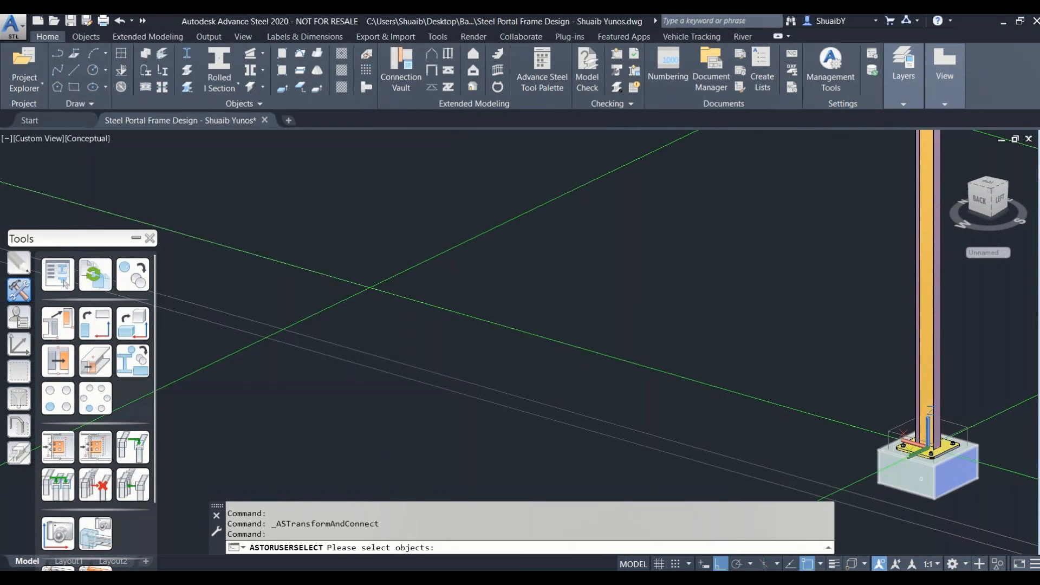
pyautogui.click(921, 479)
pyautogui.press('Return')
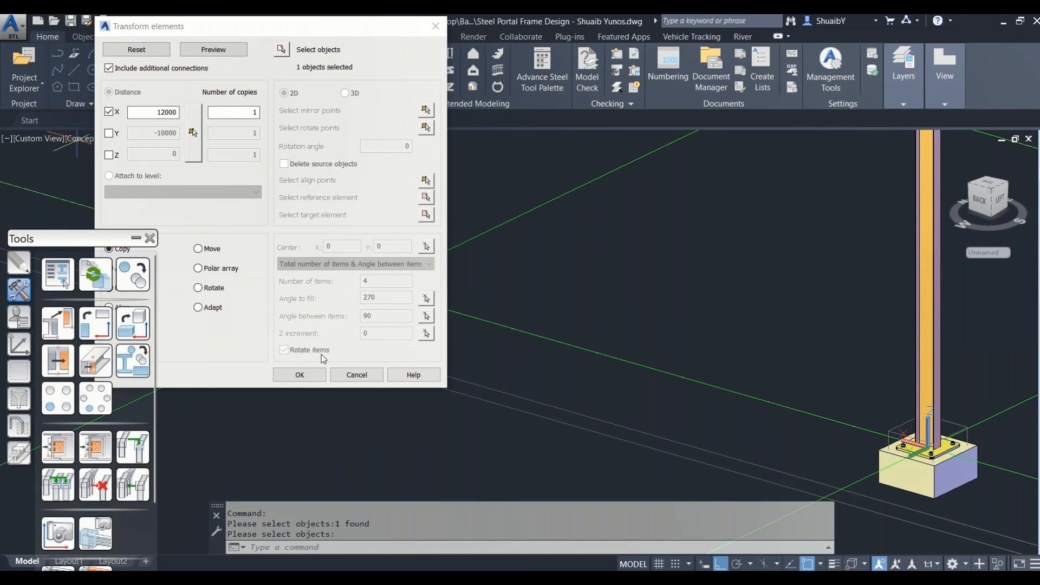
pyautogui.click(299, 374)
pyautogui.scroll(-5, 656, 381)
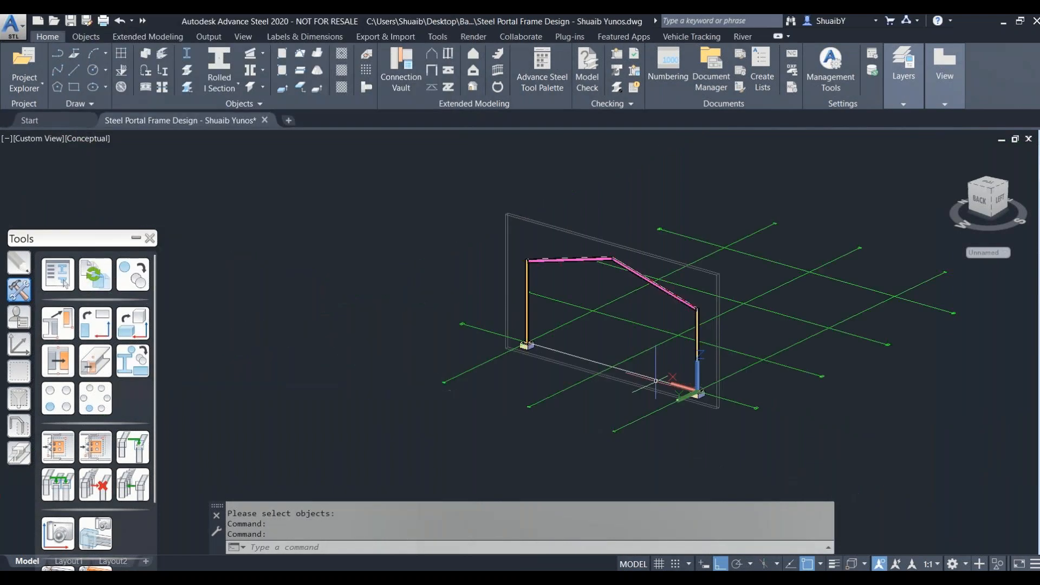
pyautogui.scroll(10, 525, 345)
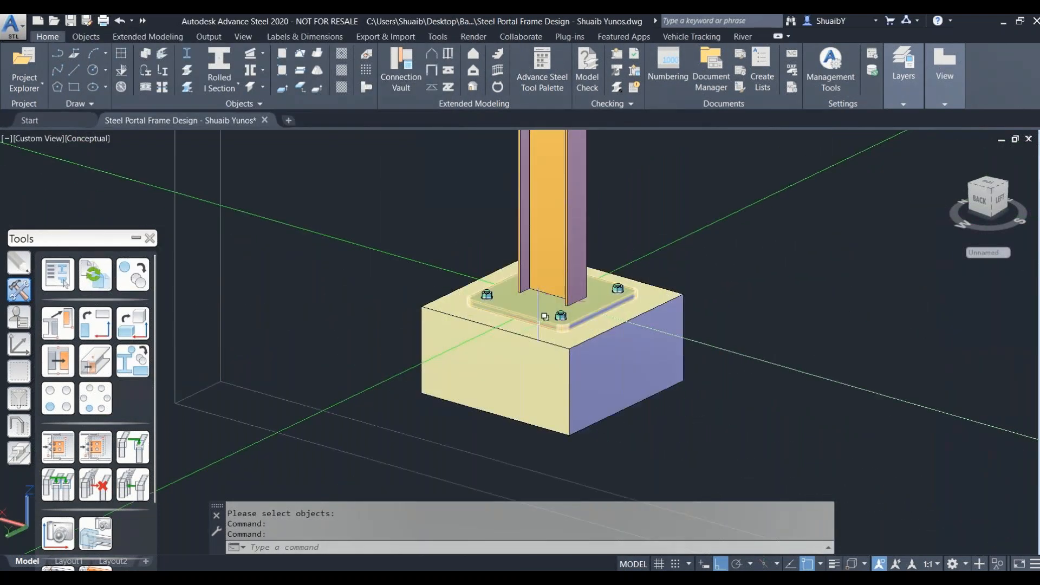
pyautogui.scroll(-10, 541, 319)
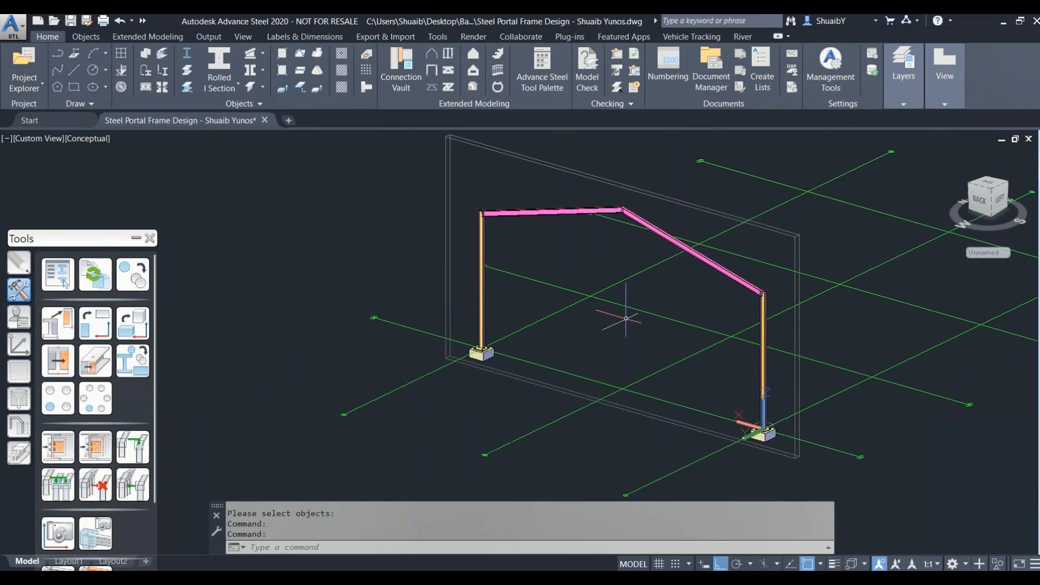
pyautogui.moveTo(625, 319); pyautogui.dragTo(554, 332, button='middle')
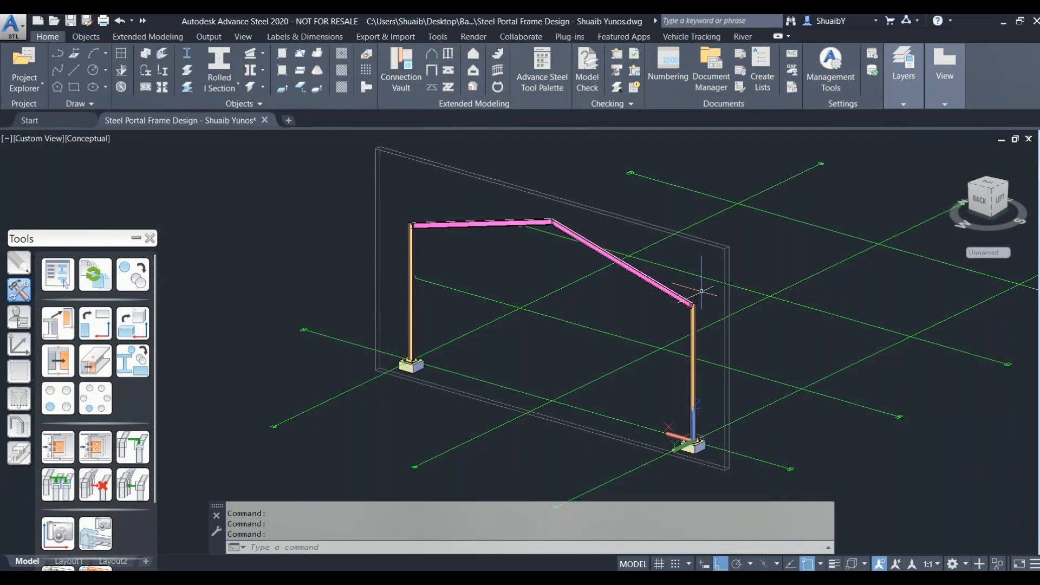
# Connect the column with the original footing to its rafter using a bolted knee of frame with haunch
pyautogui.scroll(8, 695, 299)
pyautogui.scroll(2, 689, 316)
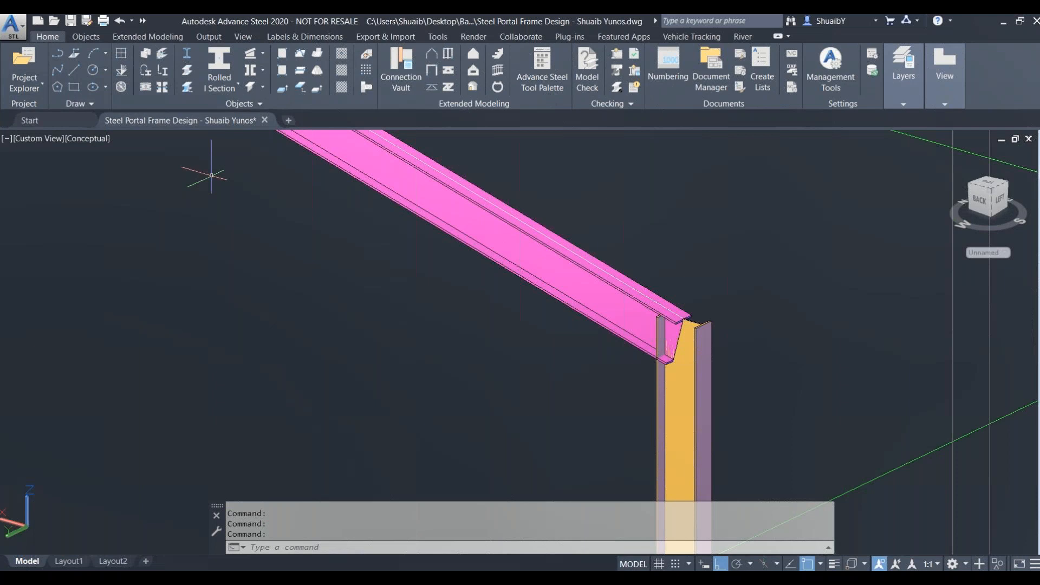
pyautogui.click(395, 78)
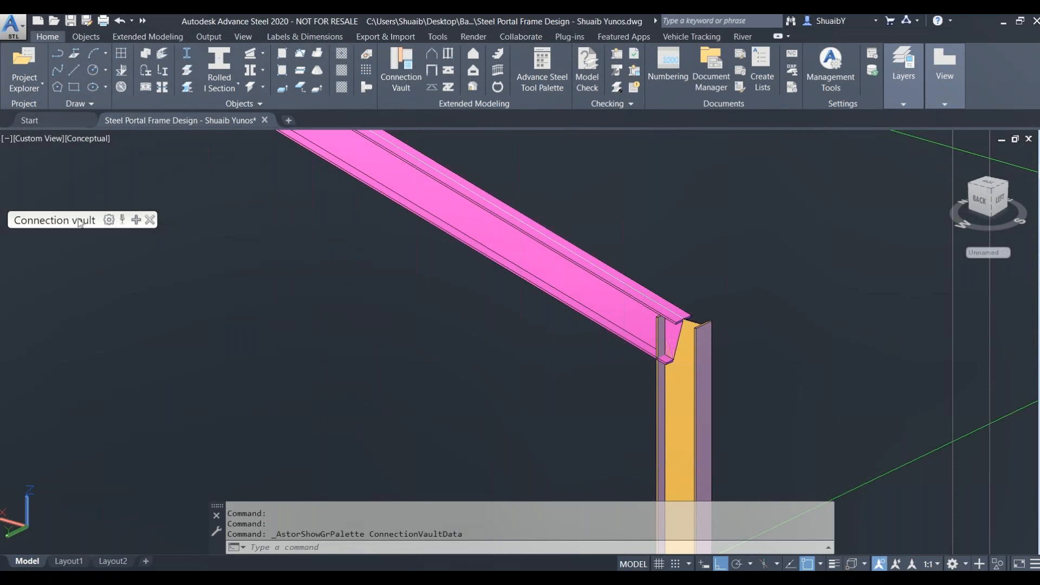
pyautogui.moveTo(79, 222); pyautogui.dragTo(76, 166)
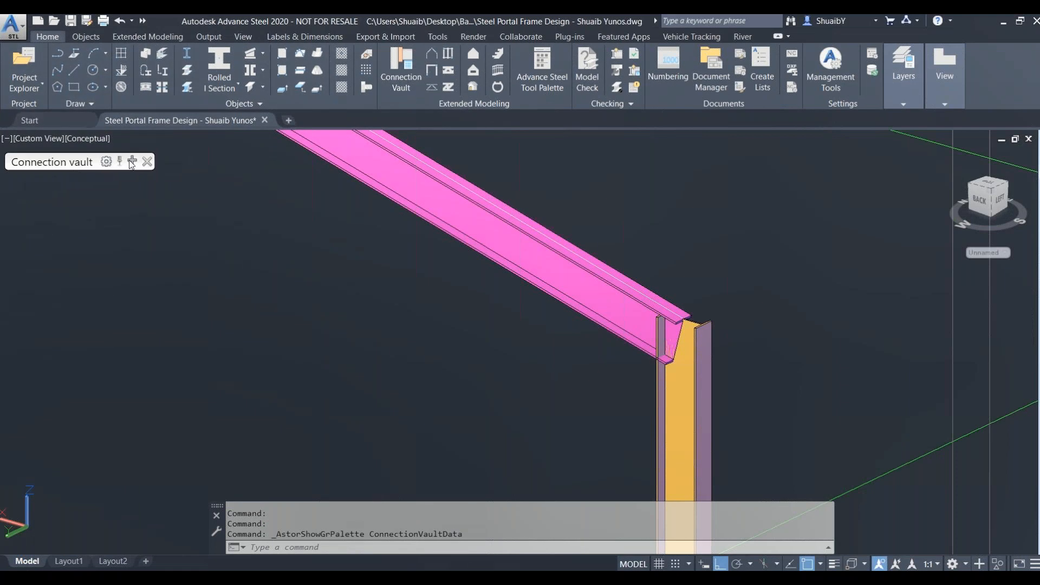
pyautogui.click(132, 163)
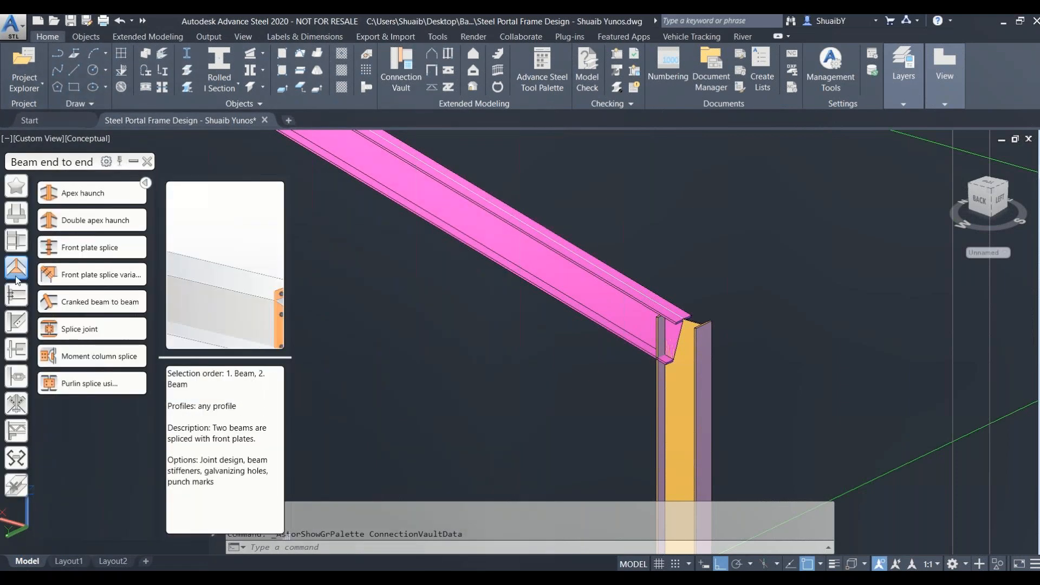
pyautogui.click(17, 240)
pyautogui.click(86, 197)
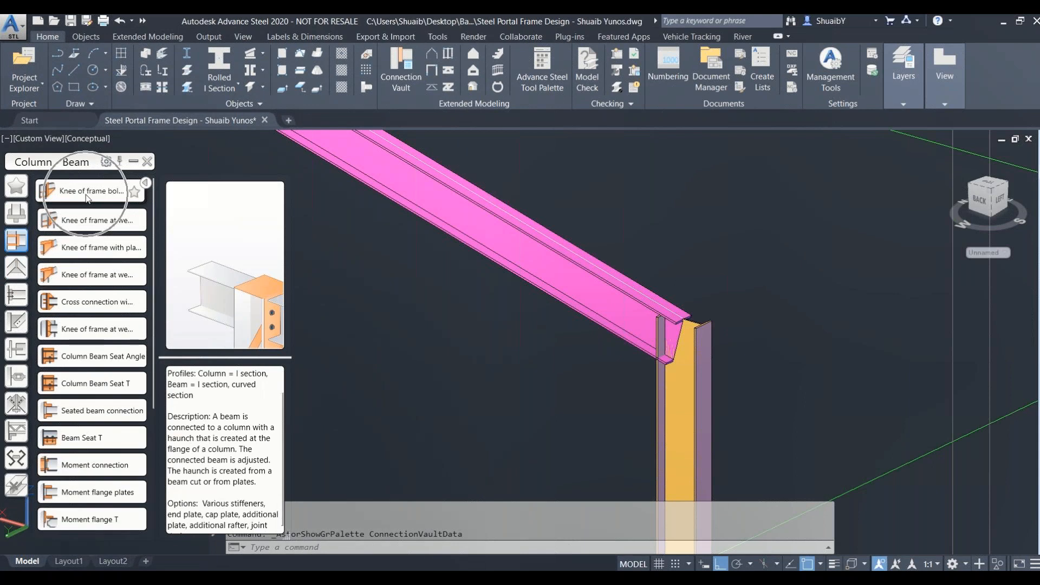
pyautogui.click(655, 379)
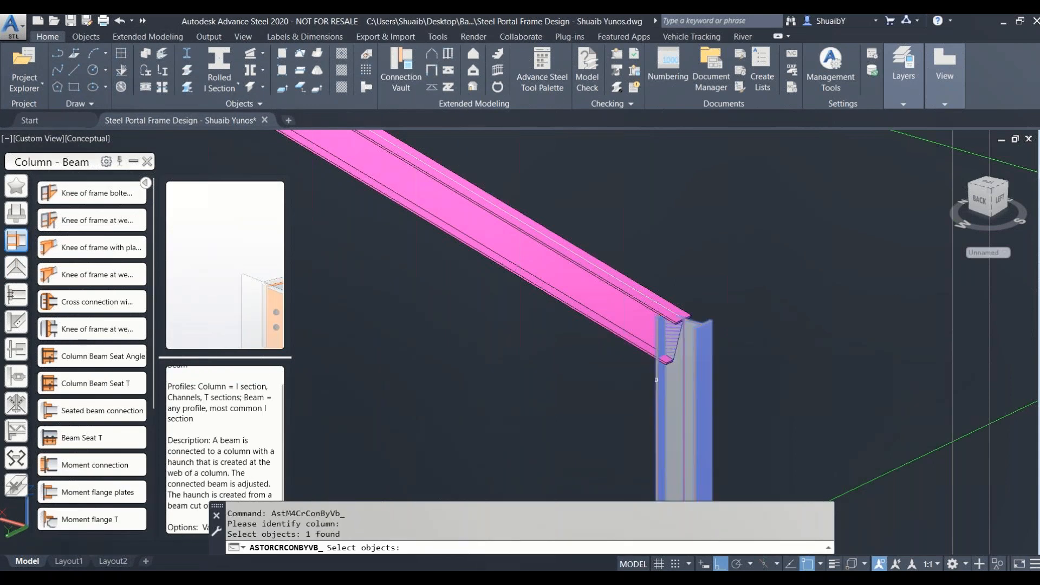
pyautogui.press('Return')
pyautogui.click(635, 289)
pyautogui.press('Return')
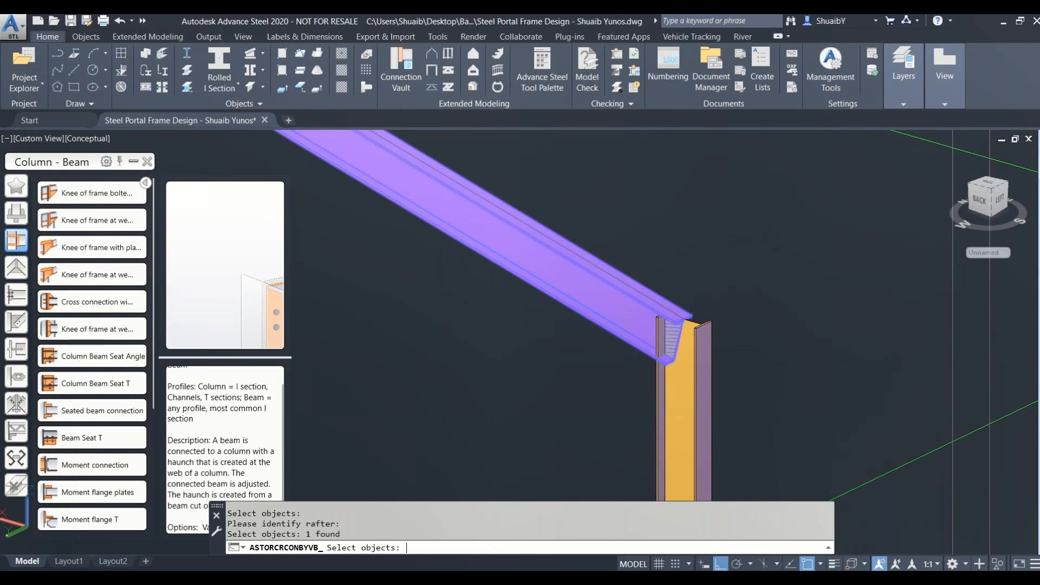
pyautogui.press('Return')
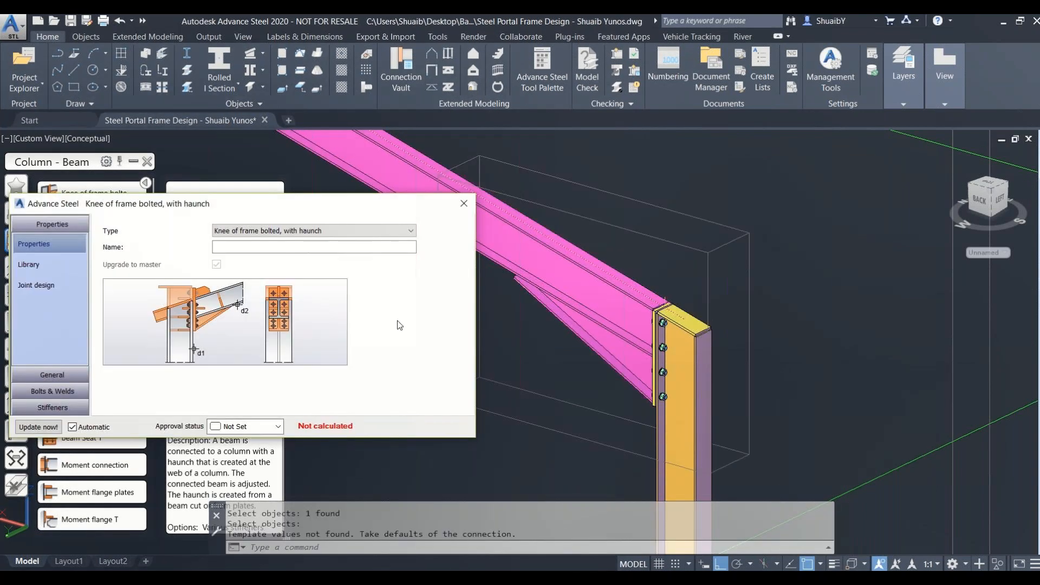
# Review the knee connection's haunch and stiffener settings, close its properties and inspect the bolted joint from several angles
pyautogui.click(41, 379)
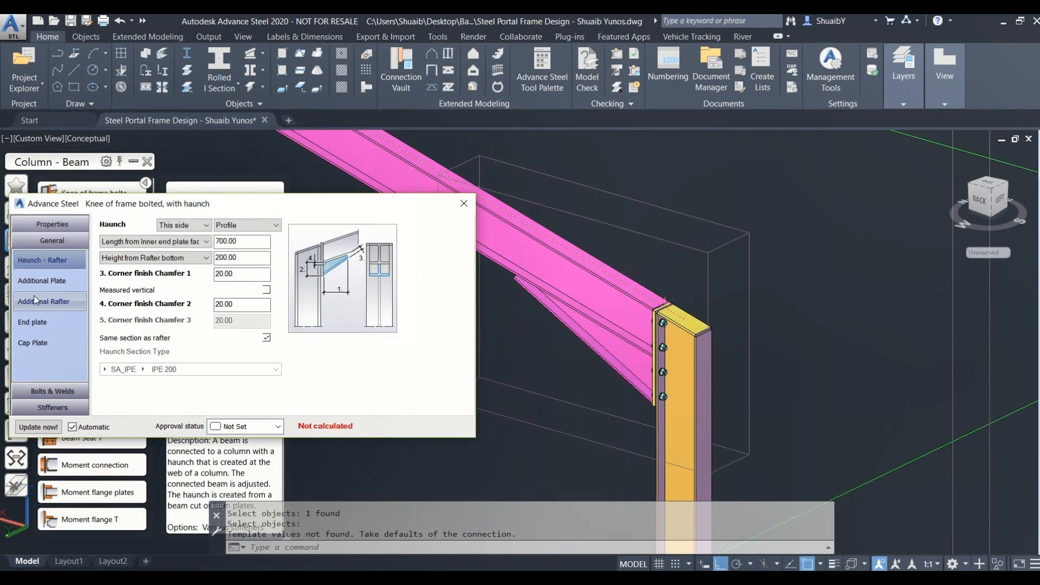
pyautogui.click(47, 406)
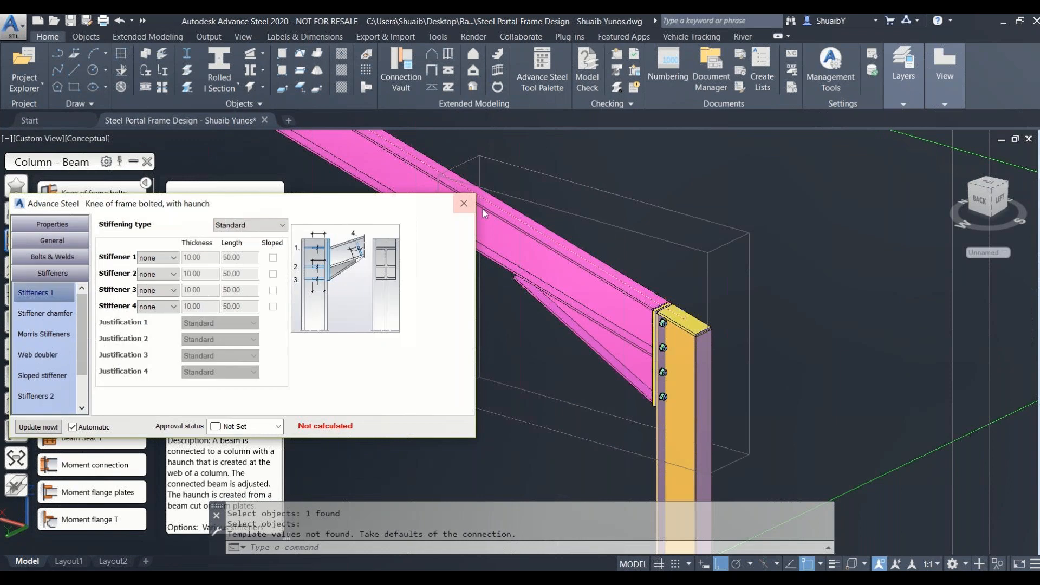
pyautogui.click(463, 203)
pyautogui.scroll(5, 682, 336)
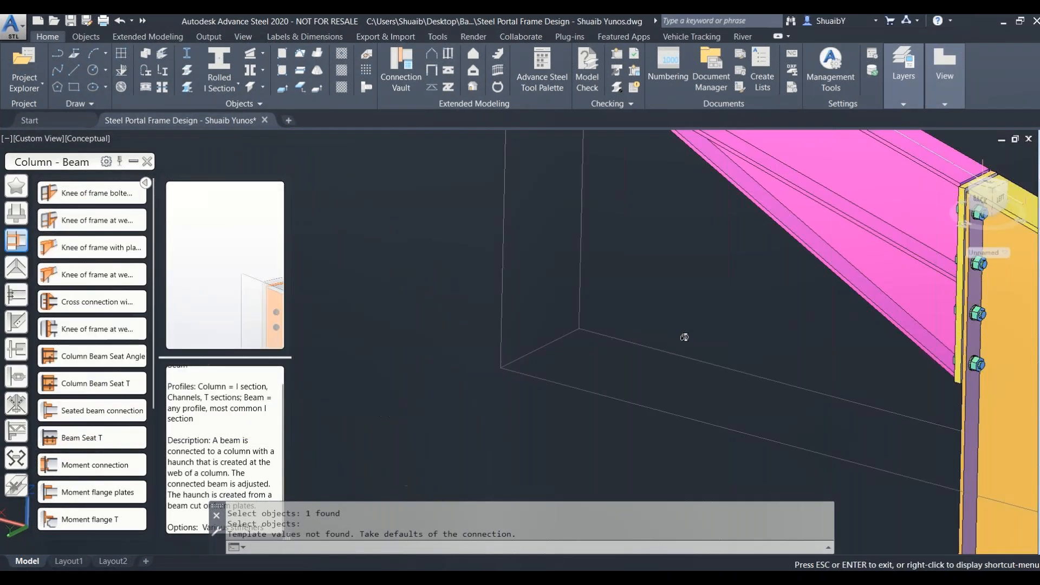
pyautogui.scroll(-3, 707, 347)
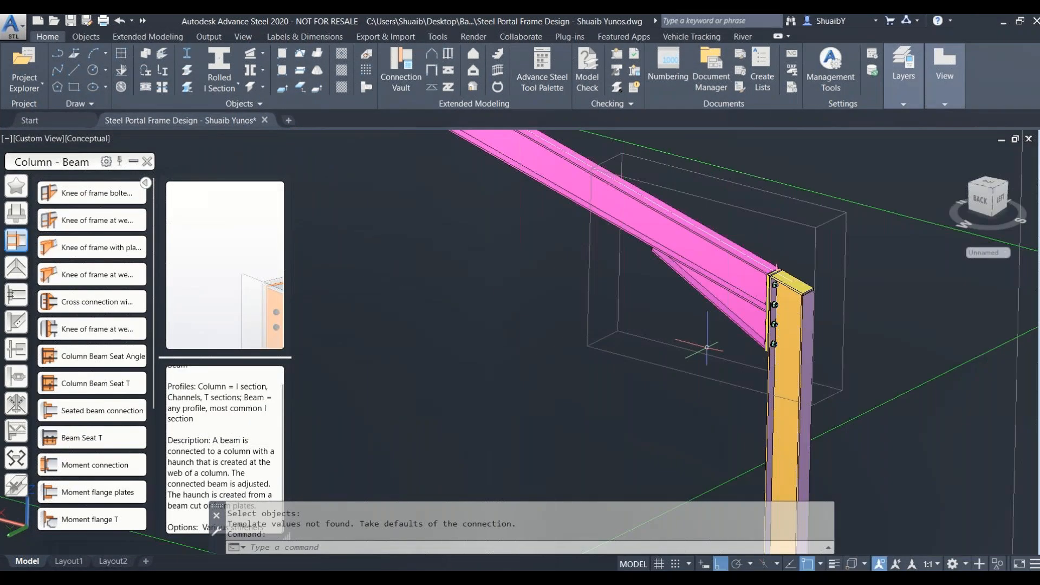
pyautogui.keyDown('shift'); pyautogui.moveTo(802, 309); pyautogui.dragTo(755, 304, button='middle'); pyautogui.keyUp('shift')
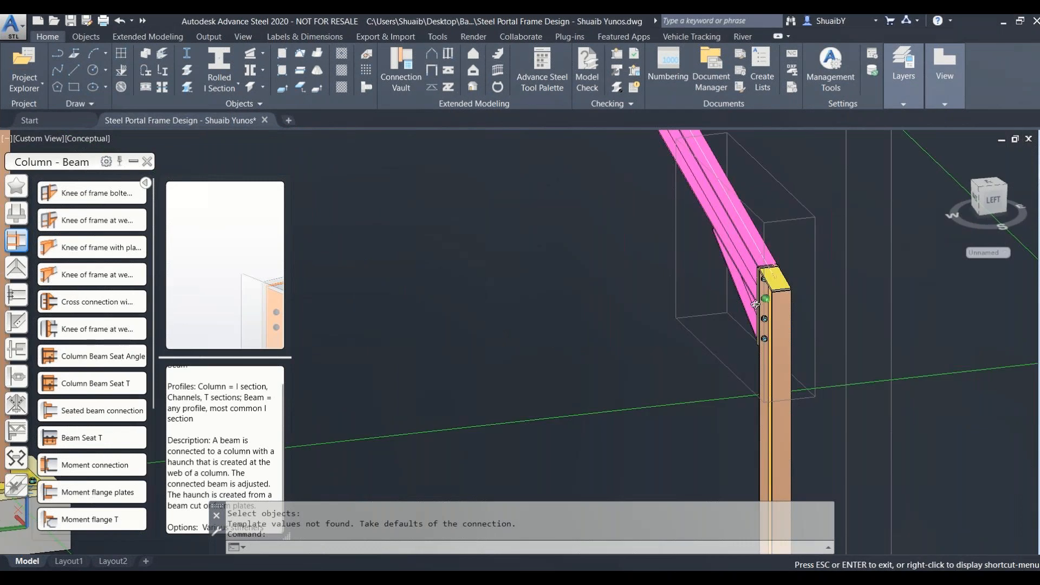
pyautogui.scroll(5, 755, 305)
pyautogui.keyDown('shift'); pyautogui.moveTo(766, 304); pyautogui.dragTo(927, 279, button='middle'); pyautogui.keyUp('shift')
pyautogui.scroll(-5, 826, 292)
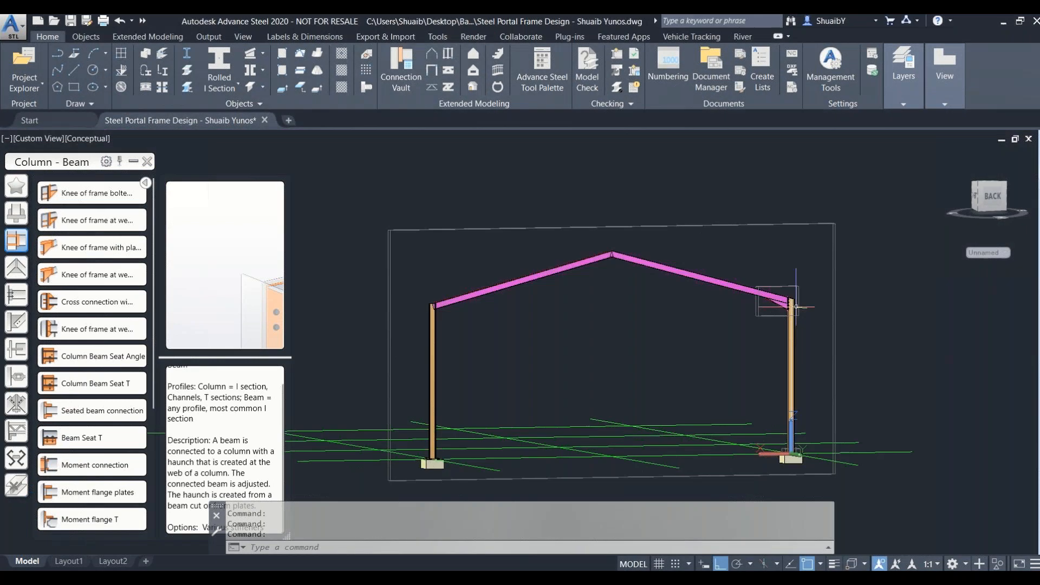
# Connect the opposite column to its rafter using a bolted knee of frame with haunch and close its properties
pyautogui.scroll(2, 398, 313)
pyautogui.scroll(2, 446, 299)
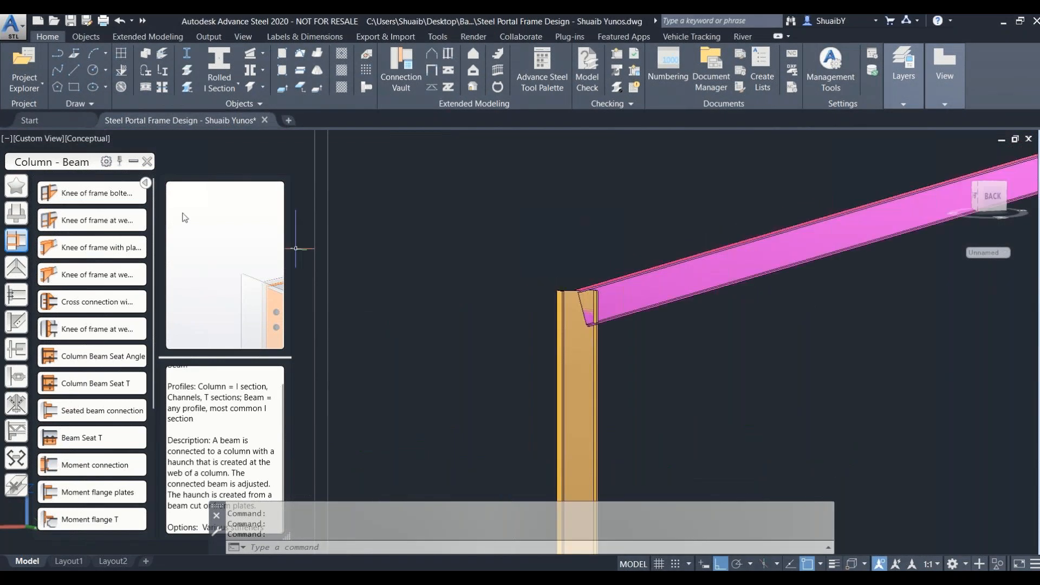
pyautogui.click(91, 193)
pyautogui.click(597, 357)
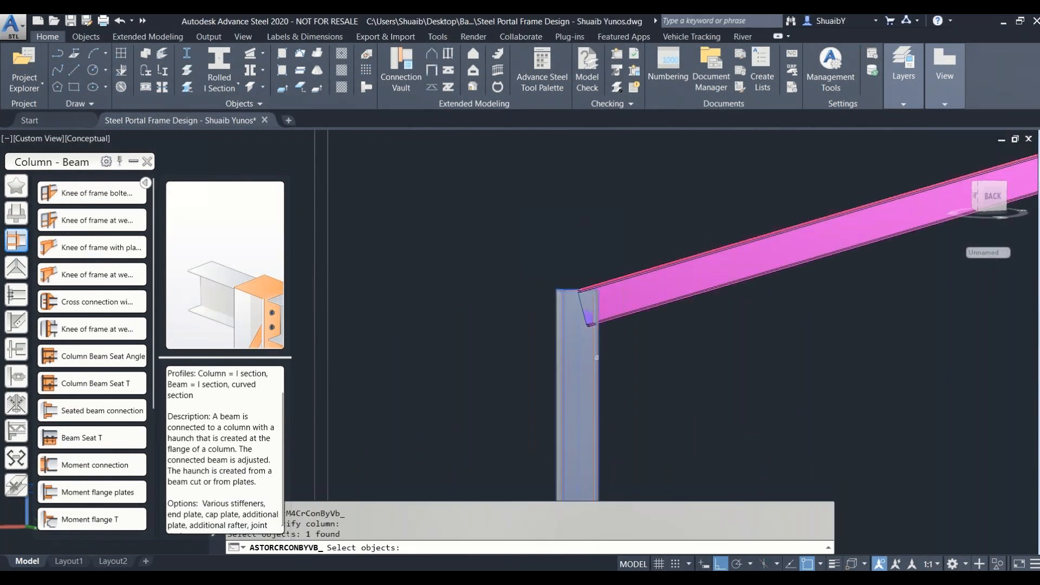
pyautogui.press('Return')
pyautogui.click(617, 303)
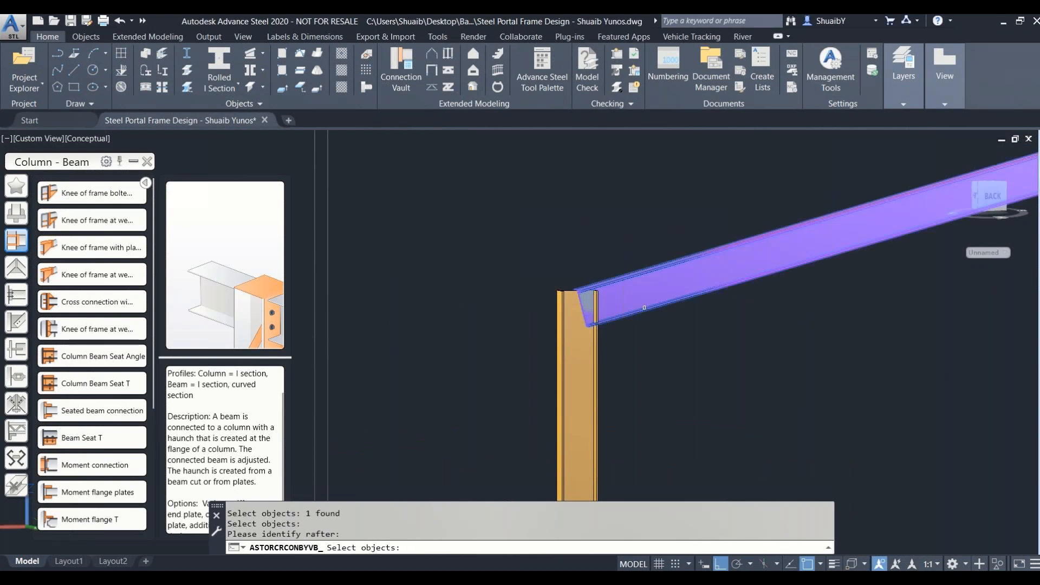
pyautogui.press('Return')
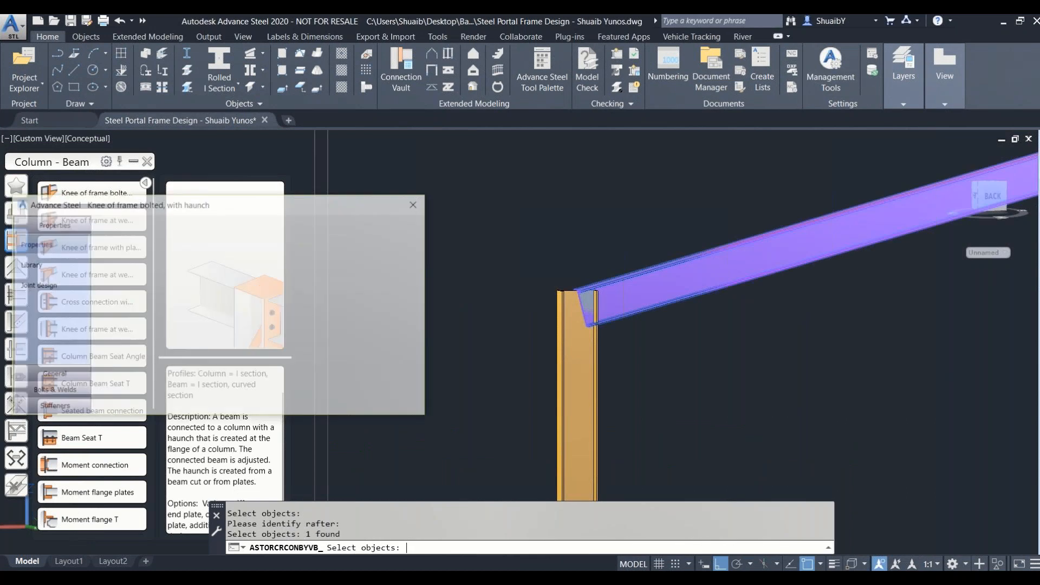
pyautogui.scroll(3, 599, 323)
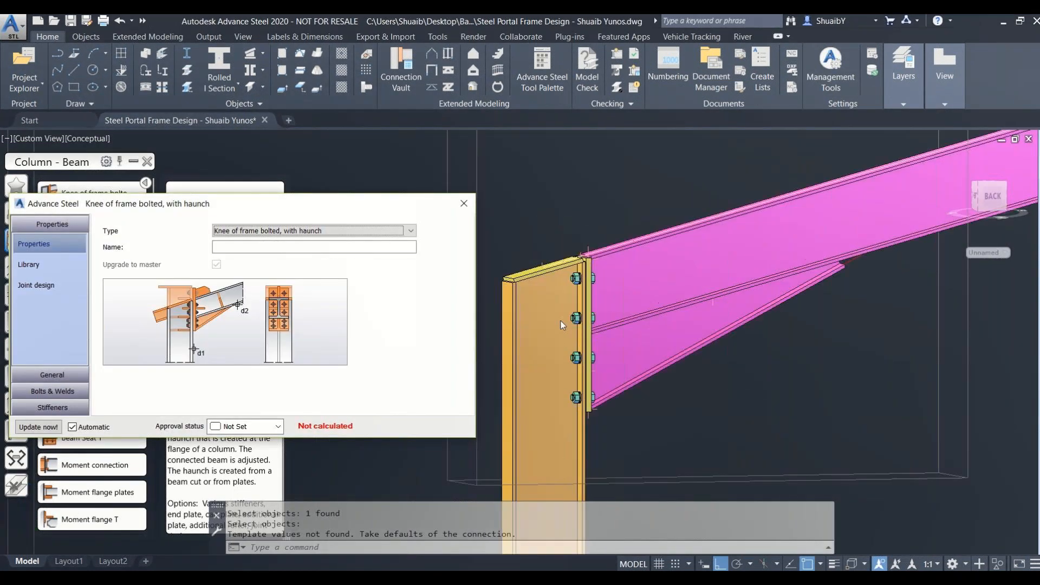
pyautogui.moveTo(596, 328)
pyautogui.keyDown('shift'); pyautogui.mouseDown(button='middle')
pyautogui.moveTo(579, 331)
pyautogui.moveTo(617, 336)
pyautogui.moveTo(579, 333)
pyautogui.mouseUp(button='middle'); pyautogui.keyUp('shift')
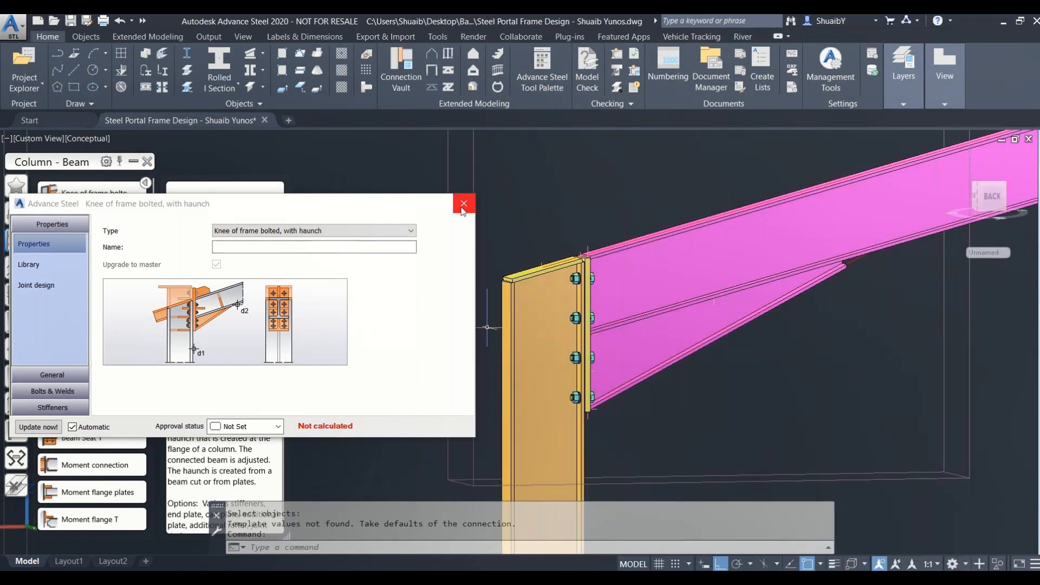
pyautogui.click(463, 204)
pyautogui.scroll(-6, 516, 305)
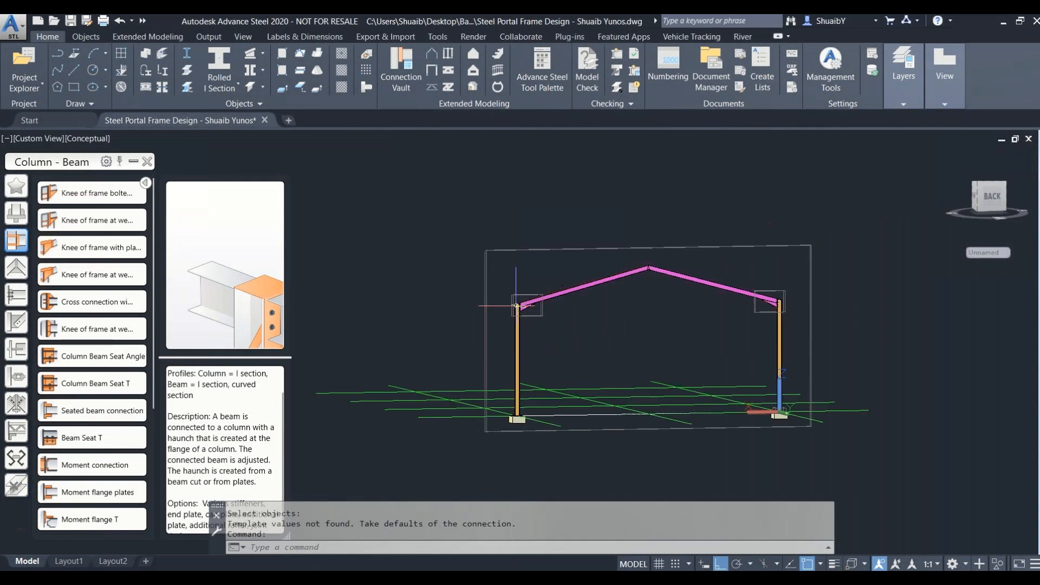
# Show the beam end-to-end connection types for joining the two rafters at the apex
pyautogui.scroll(8, 619, 222)
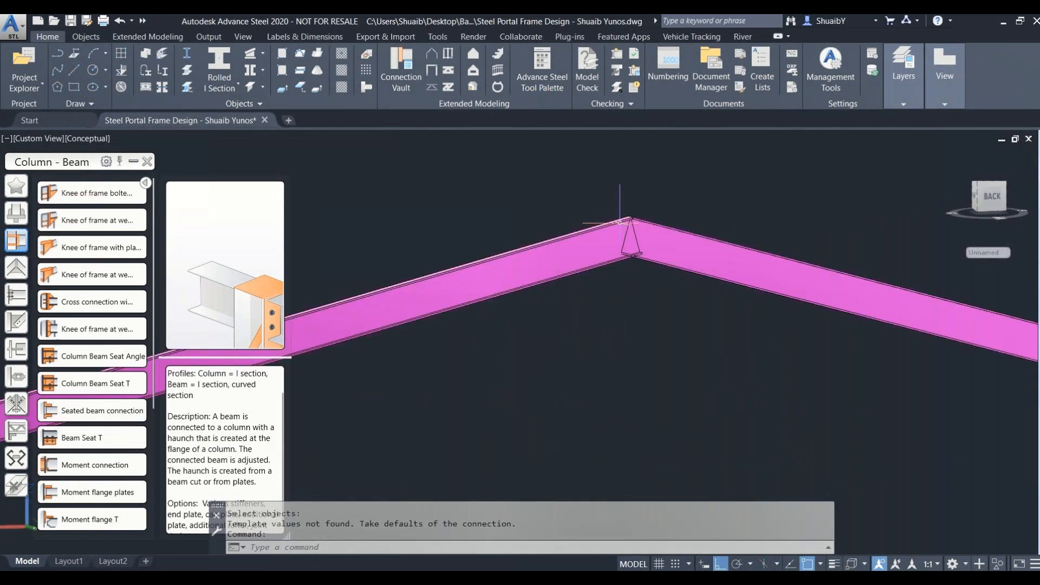
pyautogui.scroll(3, 619, 222)
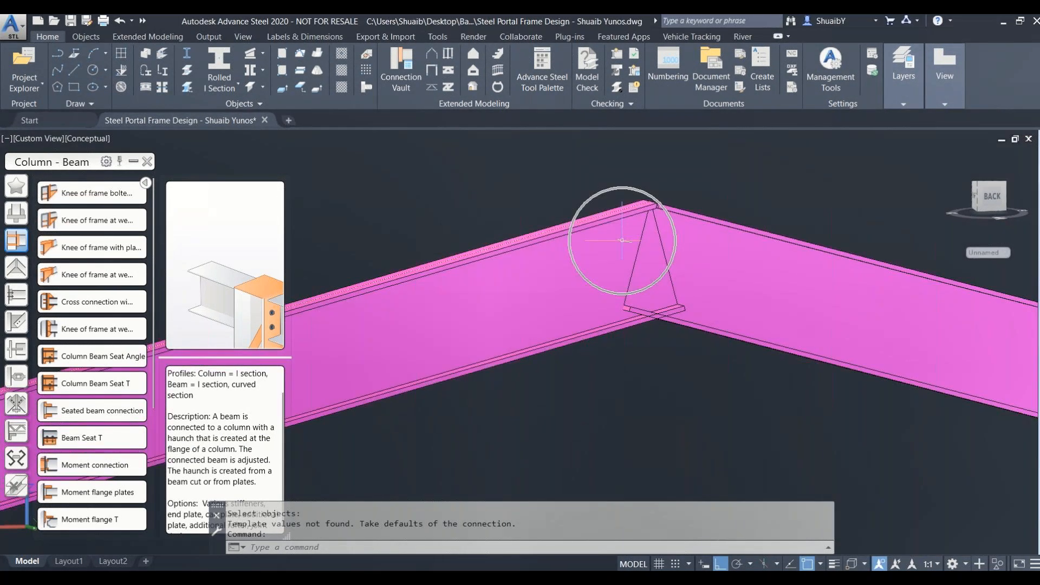
pyautogui.click(16, 268)
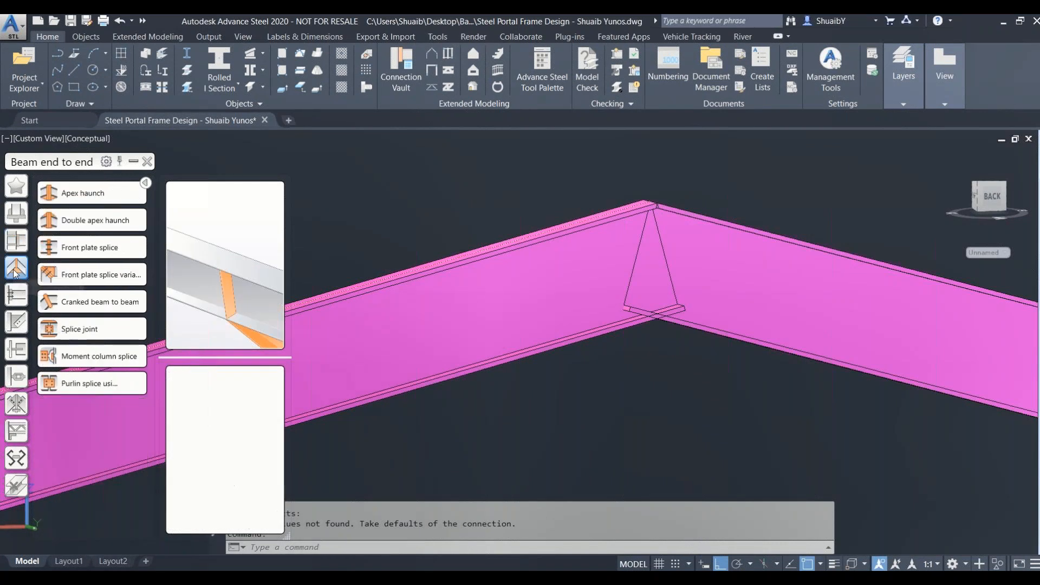
pyautogui.click(78, 207)
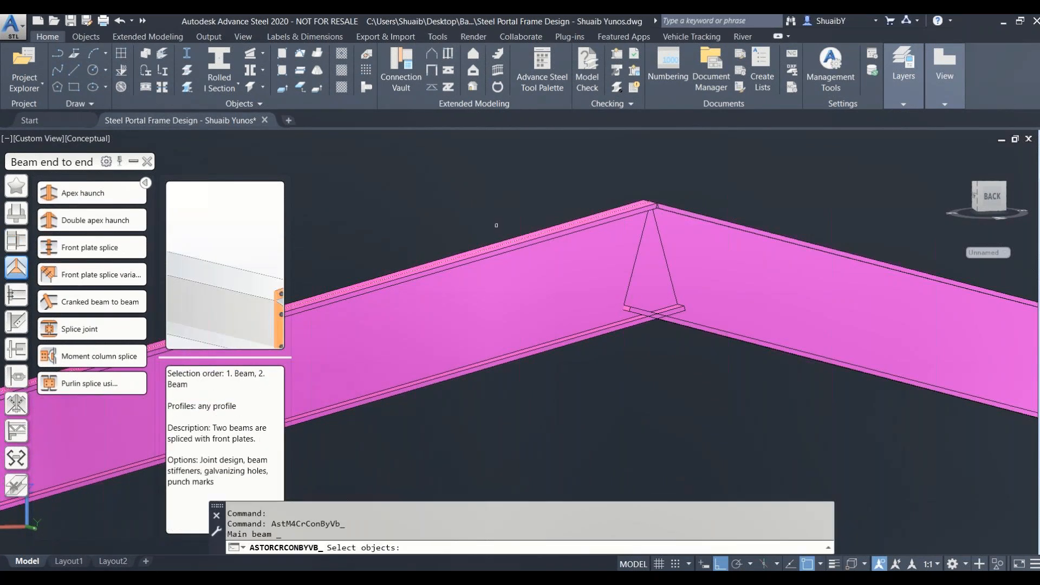
pyautogui.click(501, 248)
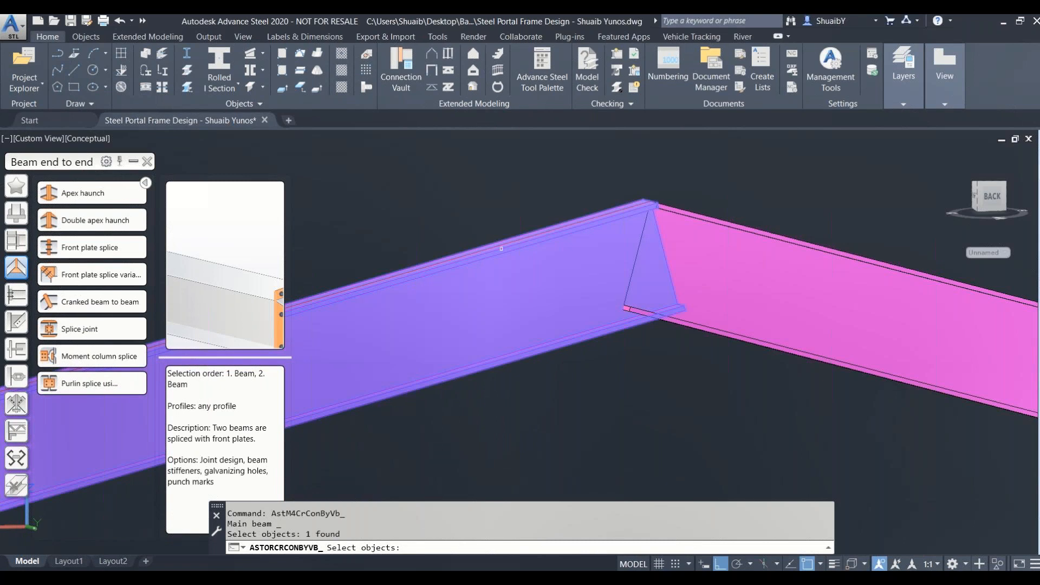
pyautogui.press('Return')
pyautogui.press('Escape')
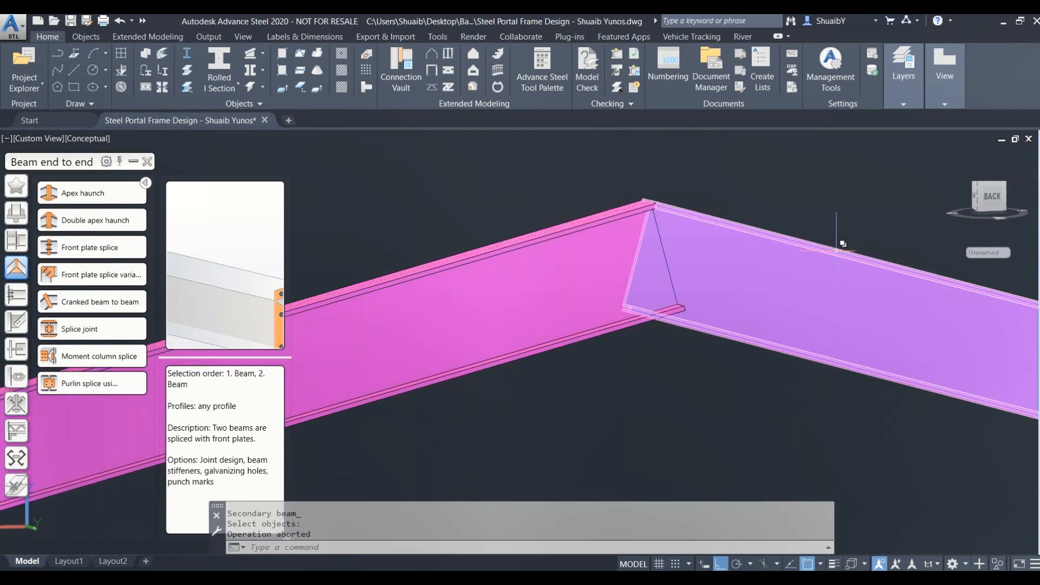
# Join the two rafters at the ridge with a bolted Apex haunch connection
pyautogui.click(70, 191)
pyautogui.click(446, 250)
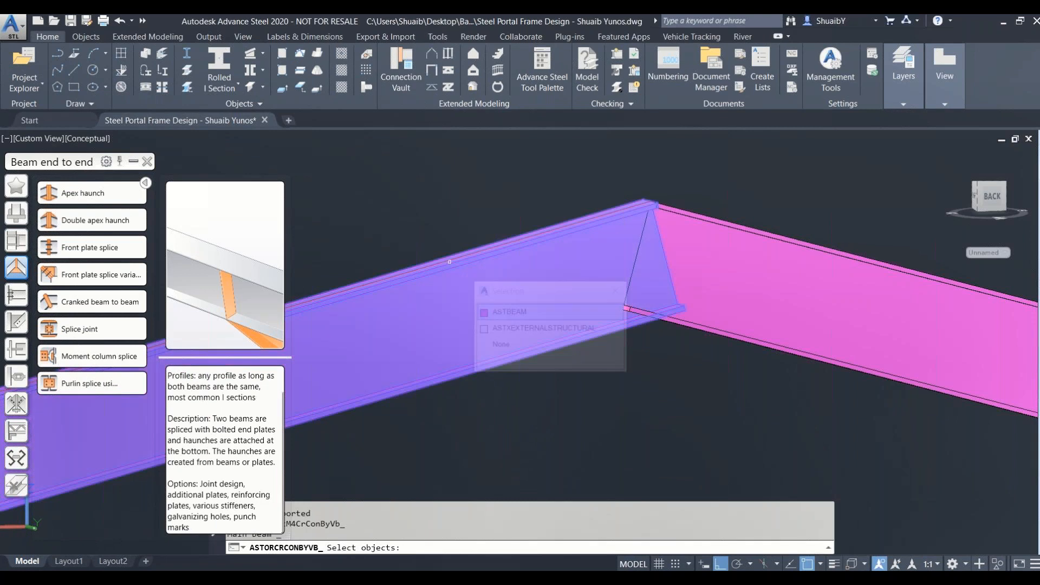
pyautogui.click(509, 312)
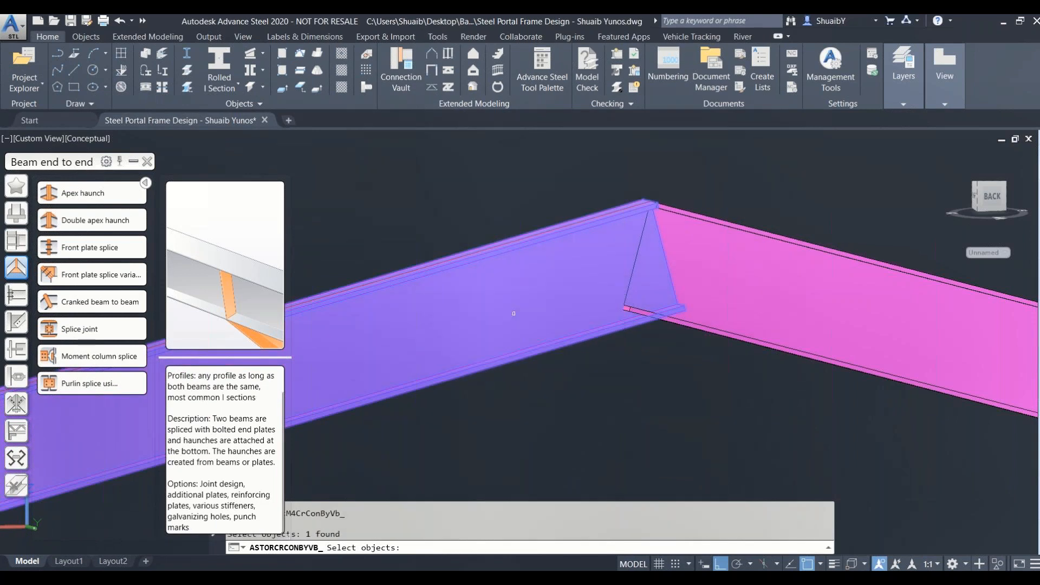
pyautogui.click(894, 347)
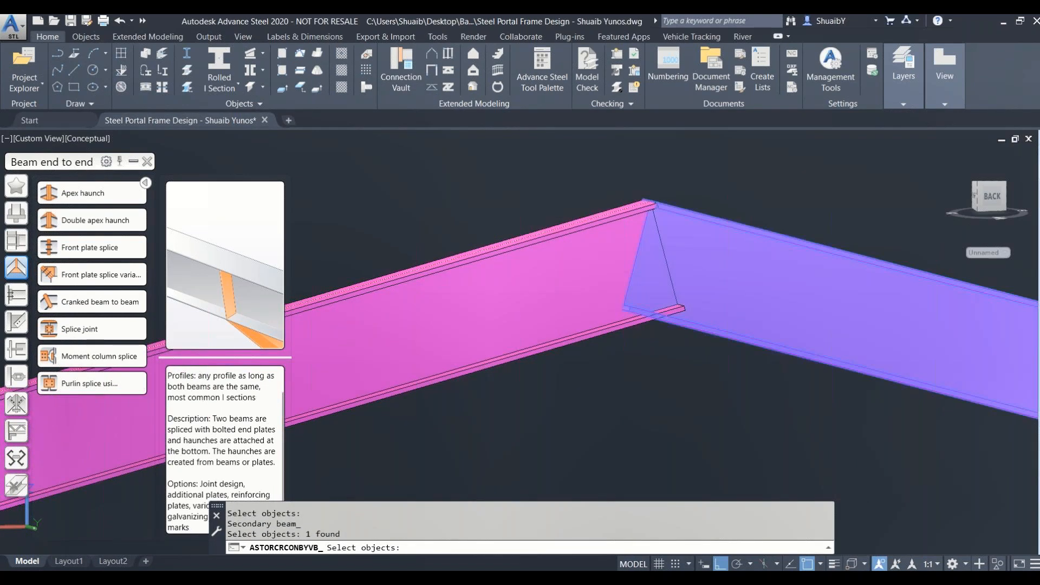
pyautogui.press('Return')
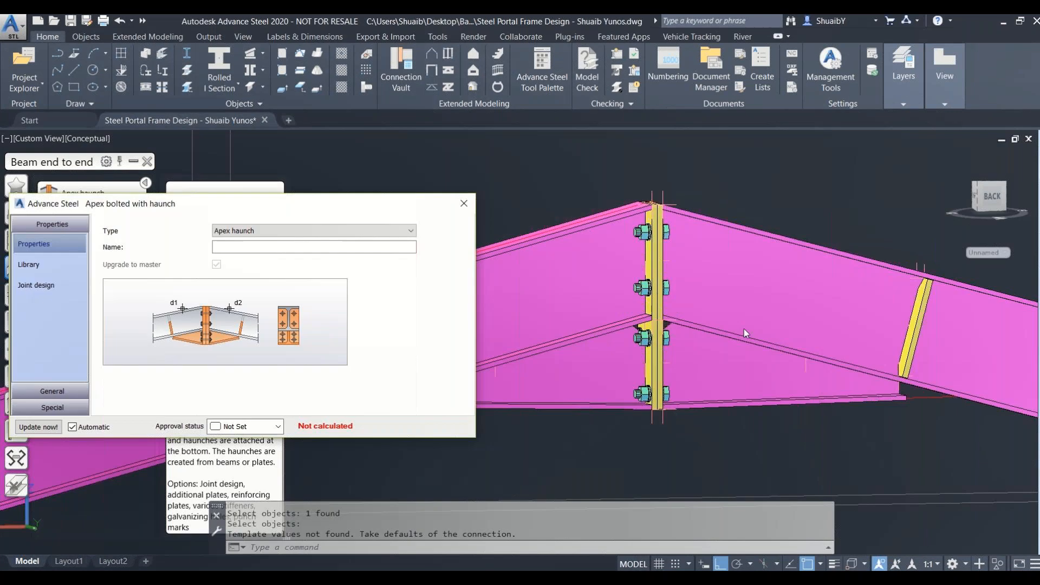
# Review the apex joint's end plate and additional plate settings, close its properties and inspect the whole frame
pyautogui.scroll(-2, 756, 290)
pyautogui.scroll(2, 679, 317)
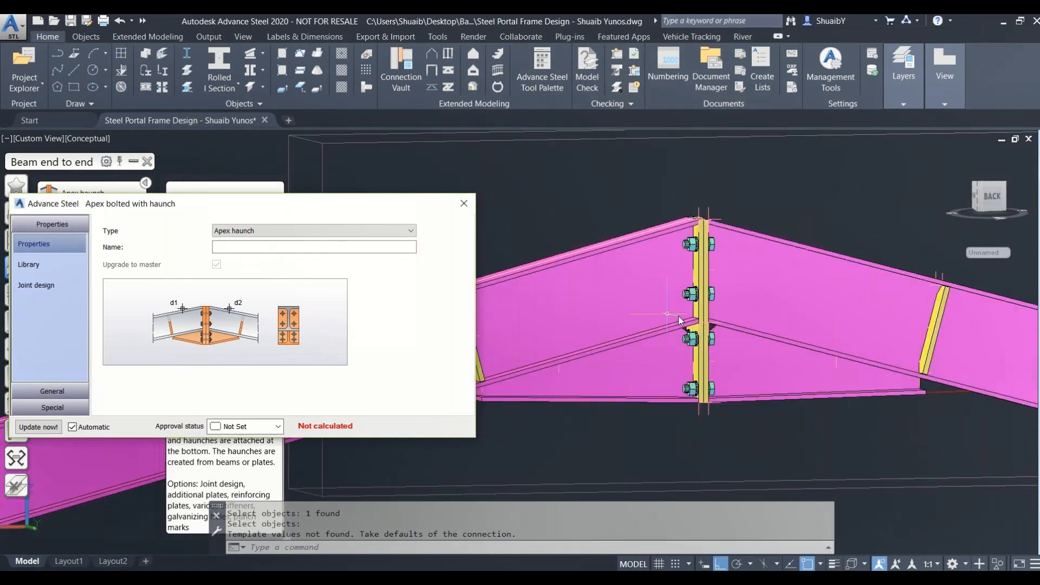
pyautogui.click(729, 329)
pyautogui.keyDown('shift'); pyautogui.moveTo(729, 329); pyautogui.dragTo(773, 314, button='middle'); pyautogui.keyUp('shift')
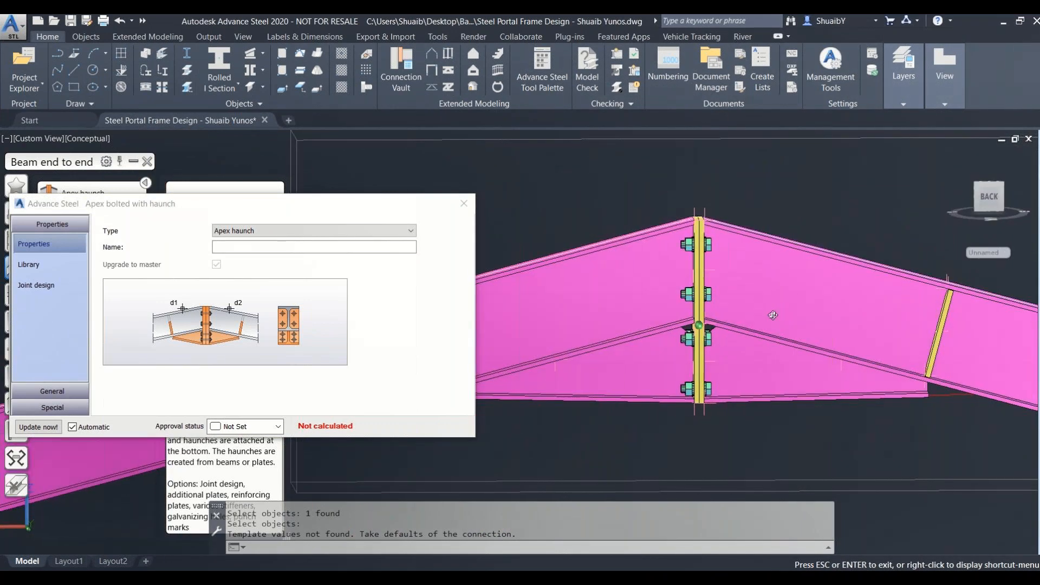
pyautogui.click(52, 390)
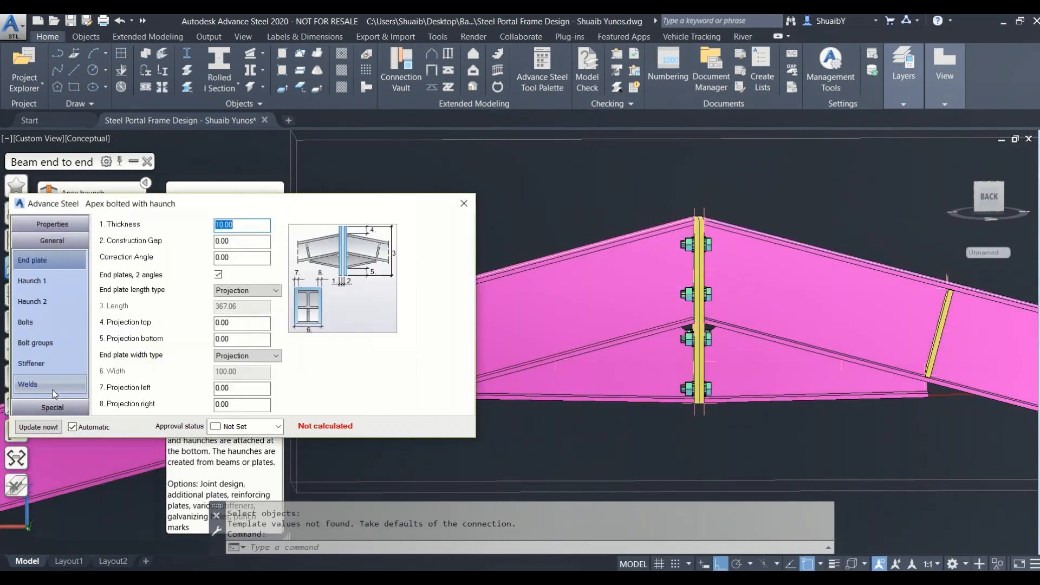
pyautogui.click(47, 409)
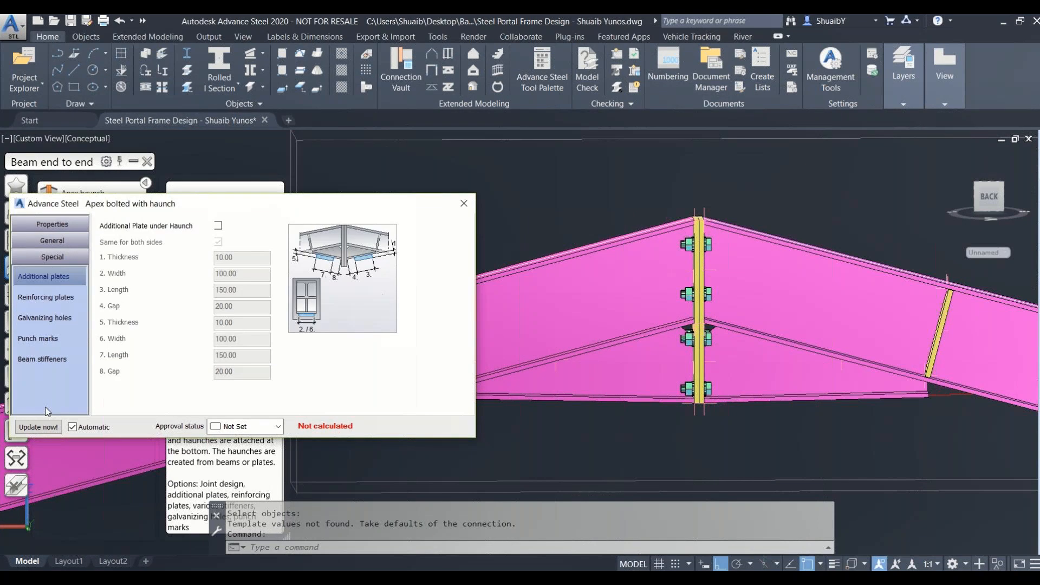
pyautogui.click(463, 203)
pyautogui.scroll(-5, 595, 274)
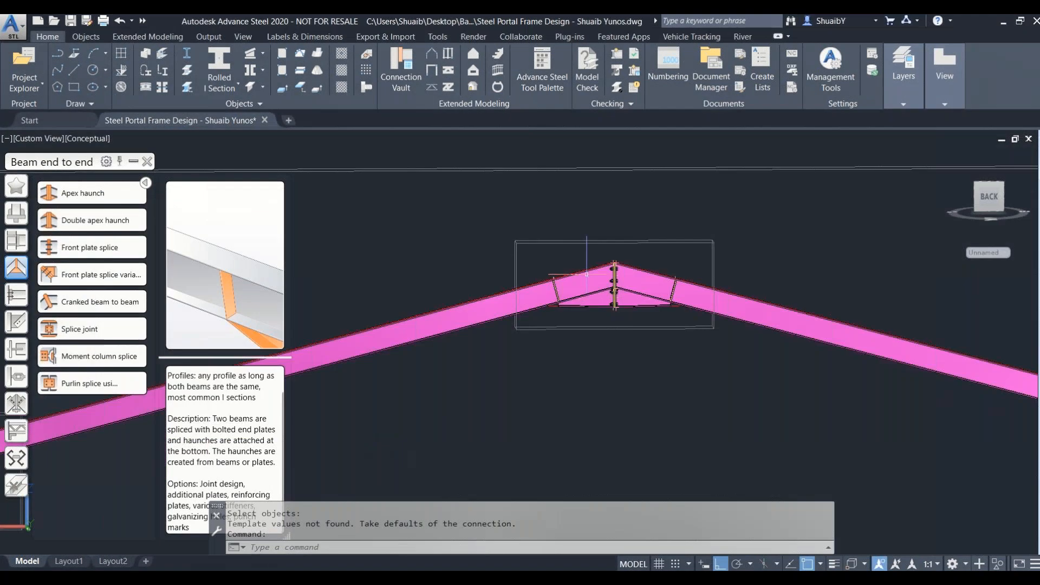
pyautogui.scroll(-3, 587, 274)
pyautogui.scroll(2, 696, 378)
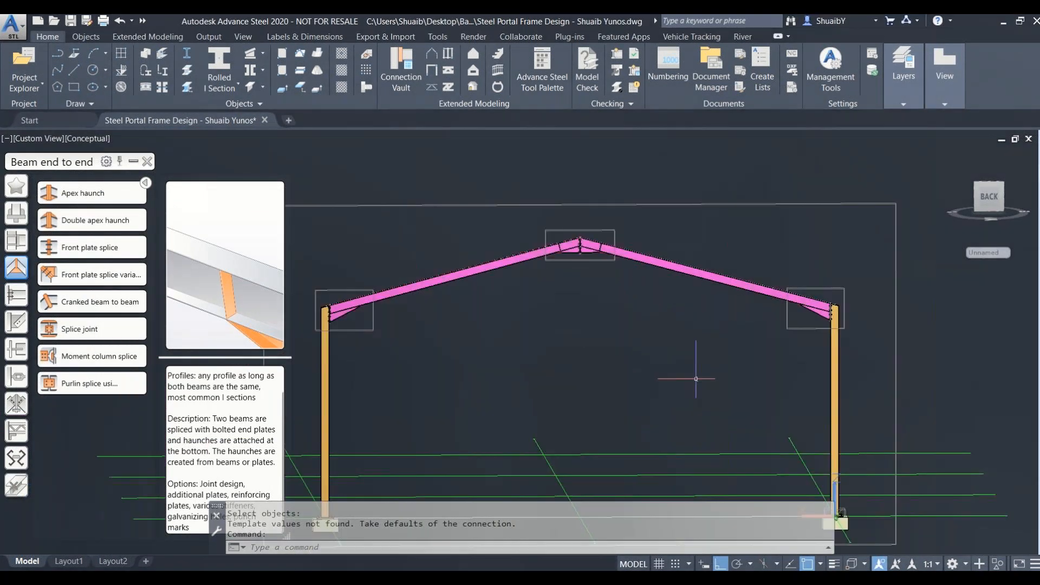
pyautogui.keyDown('shift'); pyautogui.moveTo(696, 378); pyautogui.dragTo(658, 407, button='middle'); pyautogui.keyUp('shift')
pyautogui.scroll(-1, 618, 364)
pyautogui.moveTo(618, 364); pyautogui.dragTo(537, 300, button='middle')
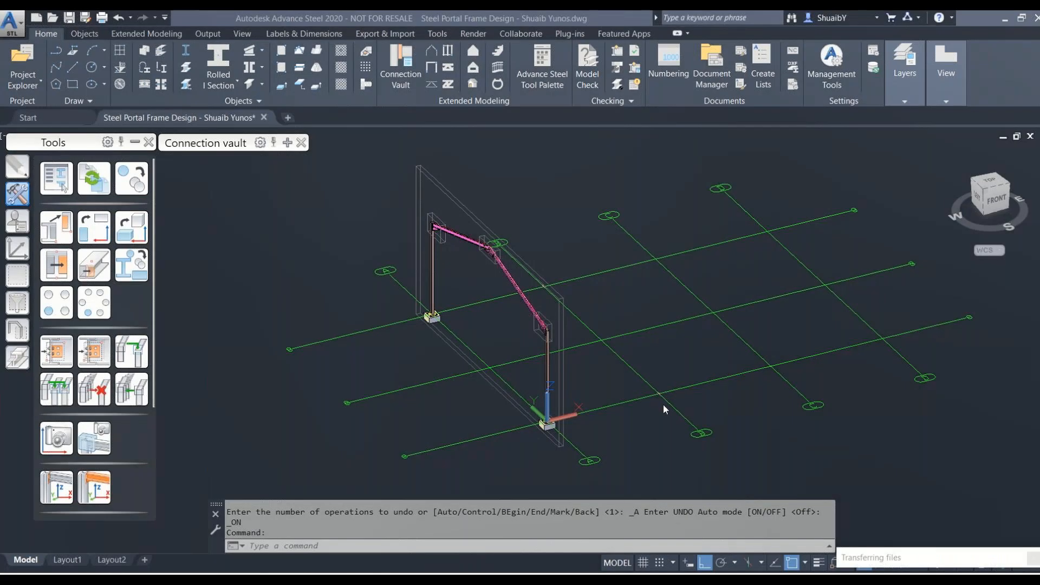
# Check the number and spacing of the parallel grid axes group that runs along the frame's plane
pyautogui.click(675, 405)
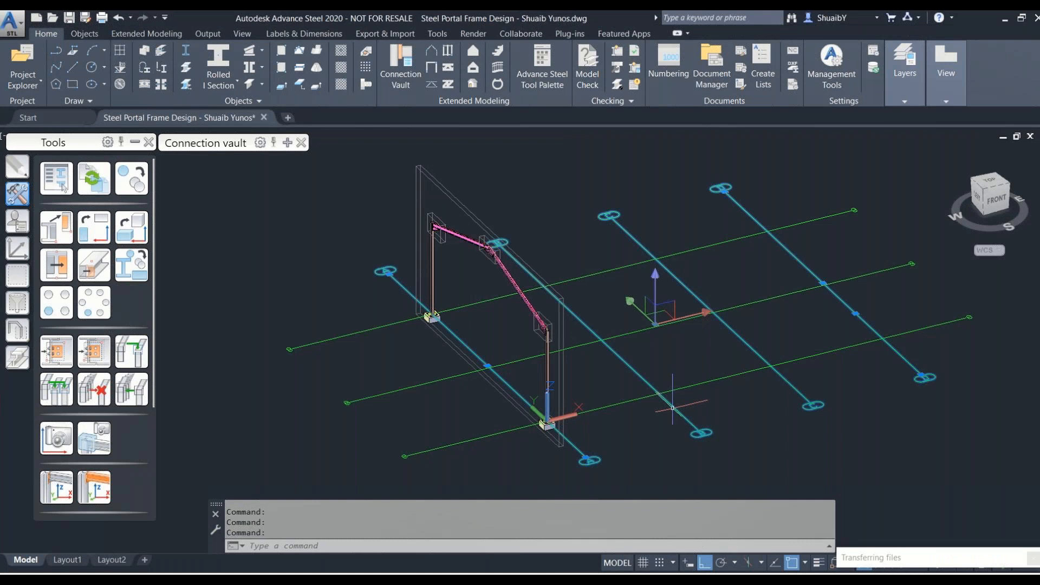
pyautogui.press('Escape')
pyautogui.doubleClick(673, 404)
pyautogui.click(28, 248)
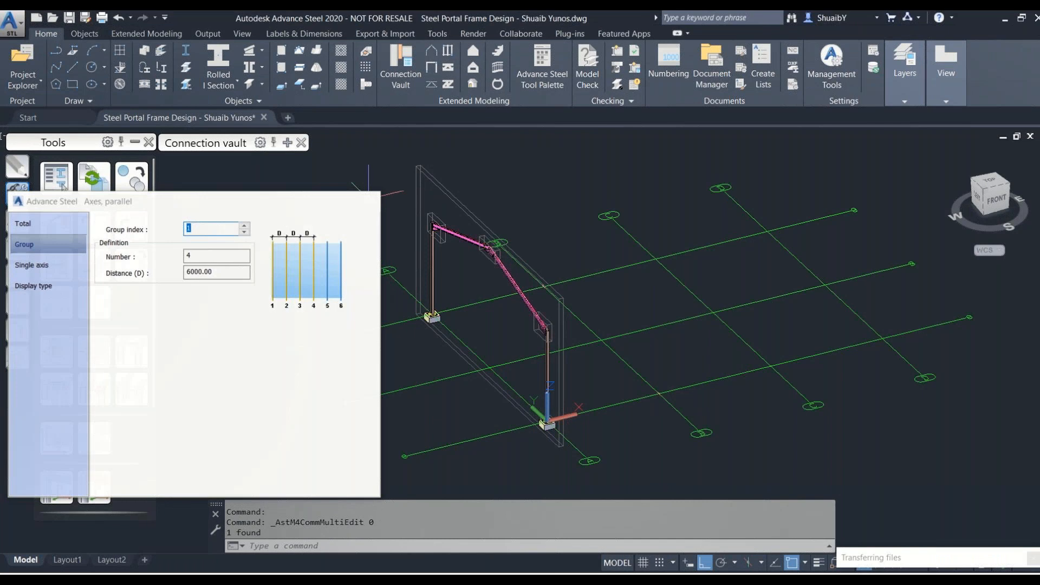
pyautogui.click(369, 201)
# Set up a transform copy of 3 copies spaced 6000 along X, selecting the footing and column at the origin
pyautogui.click(128, 173)
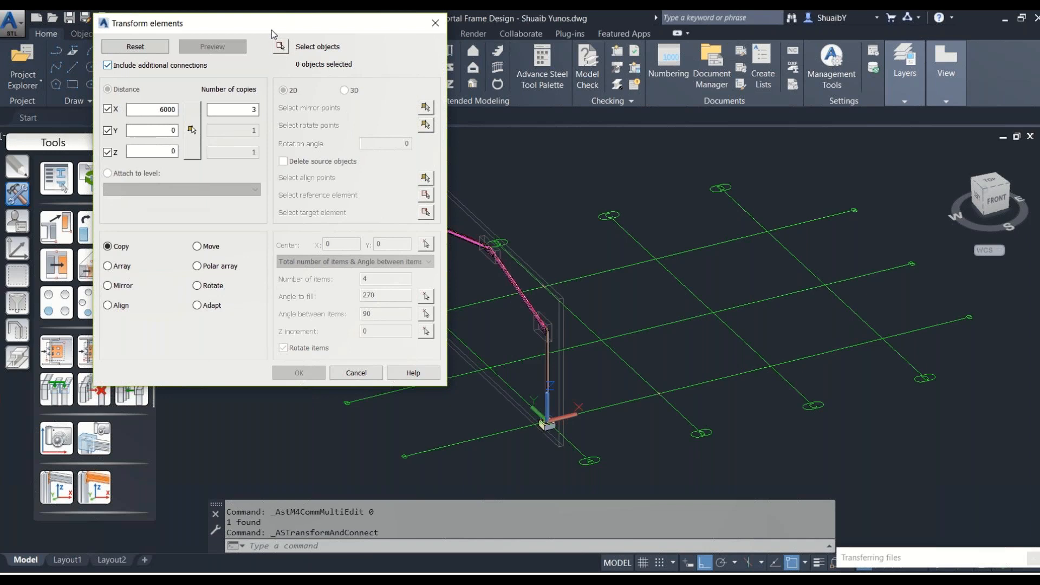
pyautogui.doubleClick(161, 110)
pyautogui.click(281, 47)
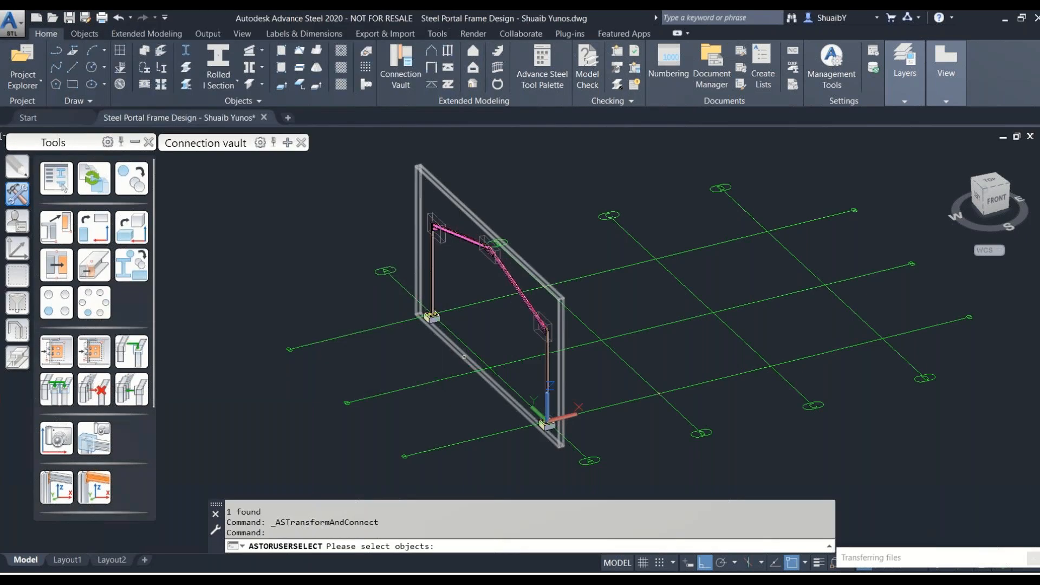
pyautogui.scroll(6, 531, 394)
pyautogui.click(531, 394)
pyautogui.click(626, 437)
pyautogui.scroll(-4, 526, 428)
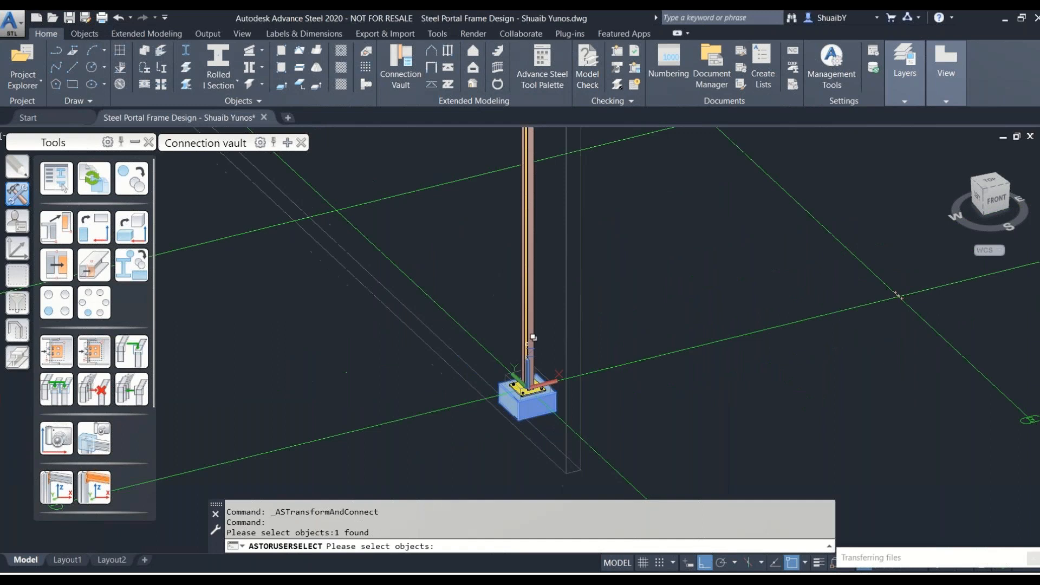
pyautogui.click(533, 336)
pyautogui.click(595, 391)
pyautogui.scroll(-3, 525, 338)
pyautogui.moveTo(505, 251); pyautogui.dragTo(528, 315, button='middle')
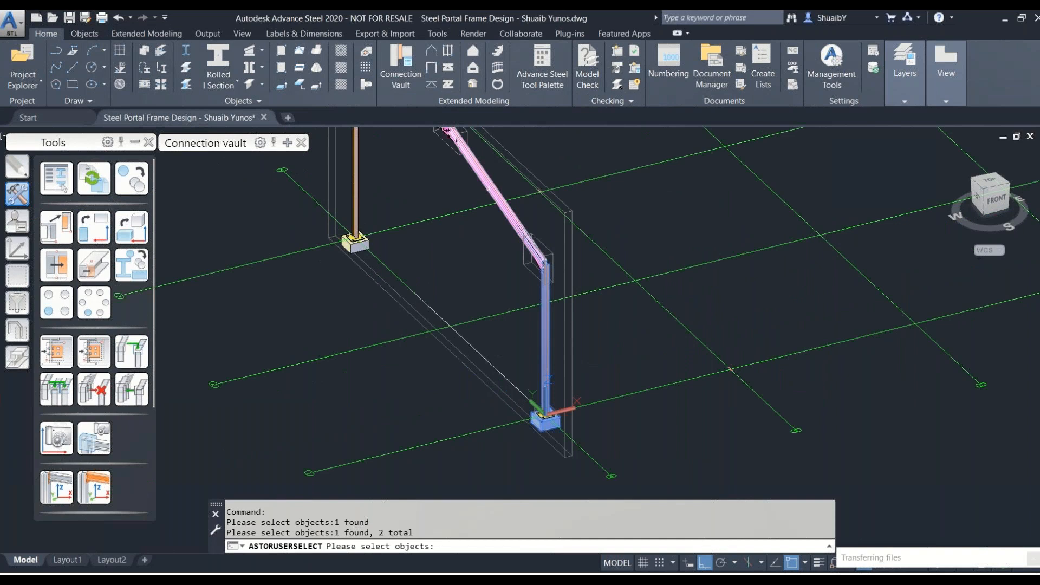
# Add both rafters, the opposite column and the portal frame's outer box to the copy selection and preview the copies
pyautogui.click(486, 187)
pyautogui.scroll(-6, 460, 216)
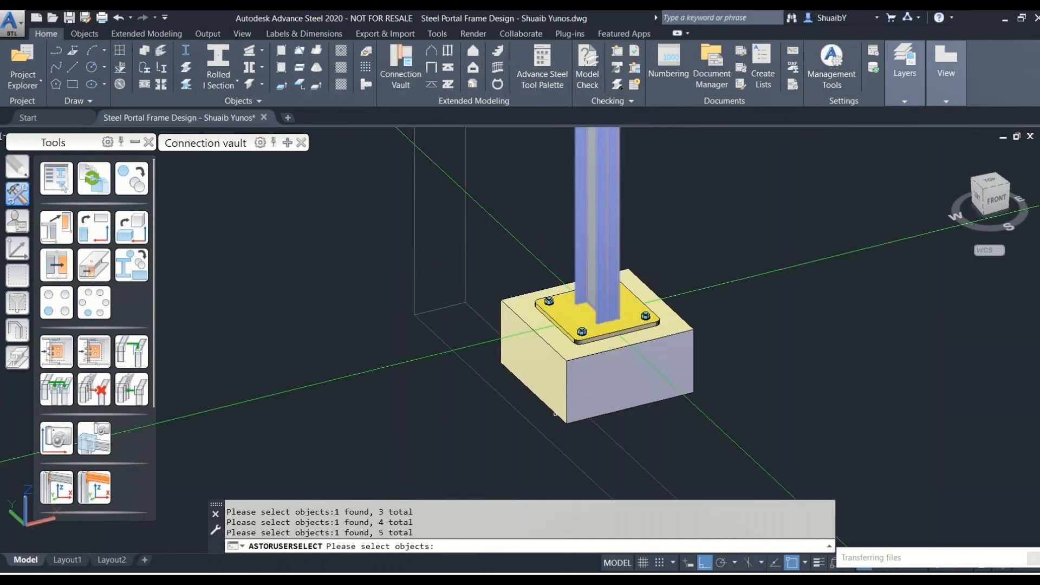
pyautogui.scroll(-5, 484, 361)
pyautogui.click(509, 366)
pyautogui.click(535, 342)
pyautogui.click(551, 282)
pyautogui.scroll(-4, 551, 283)
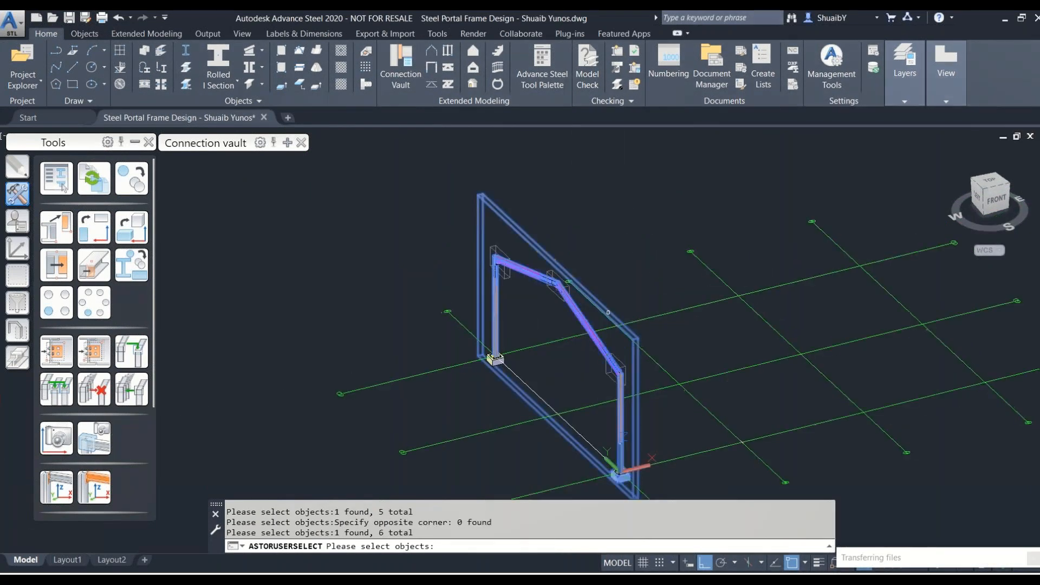
pyautogui.press('Return')
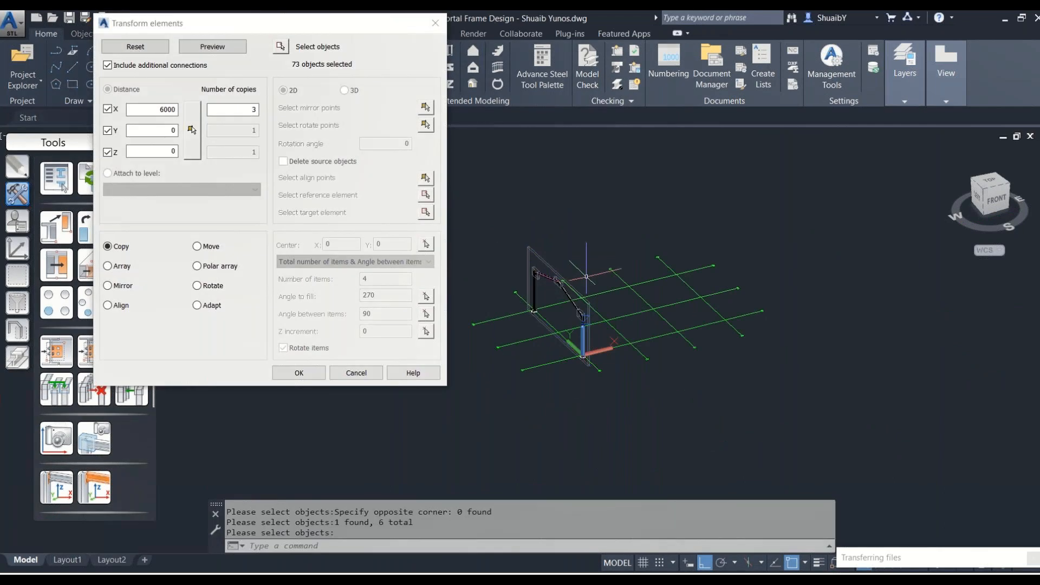
pyautogui.moveTo(580, 306); pyautogui.dragTo(636, 306, button='middle')
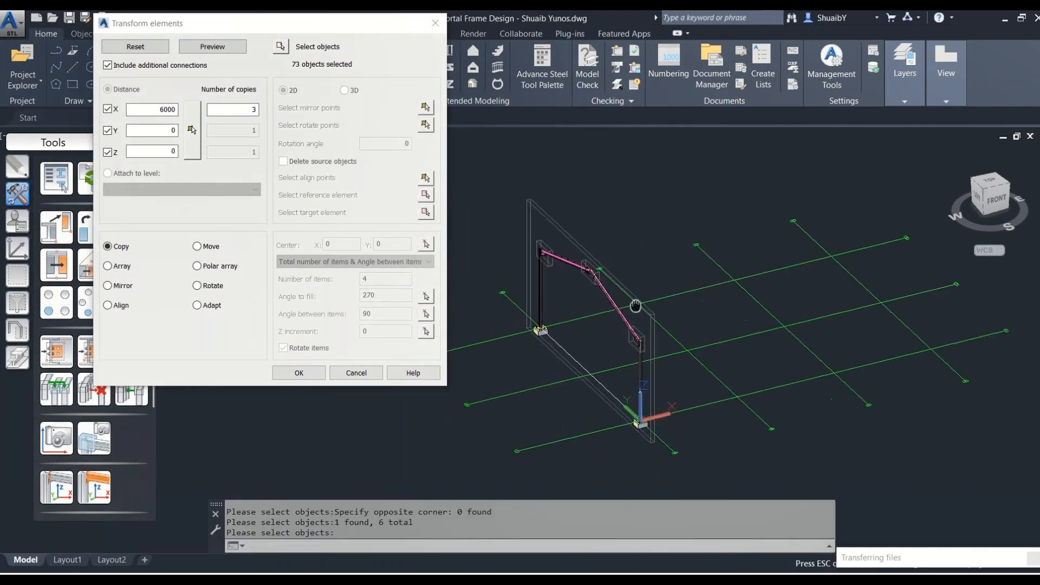
pyautogui.click(215, 49)
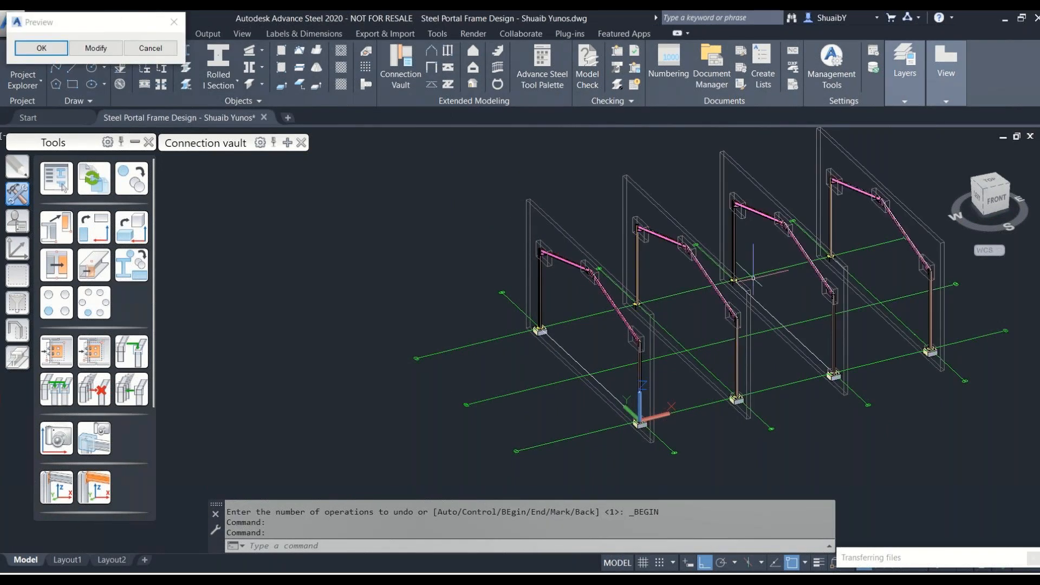
# Accept the previewed copies of the portal frame along the grid
pyautogui.click(28, 44)
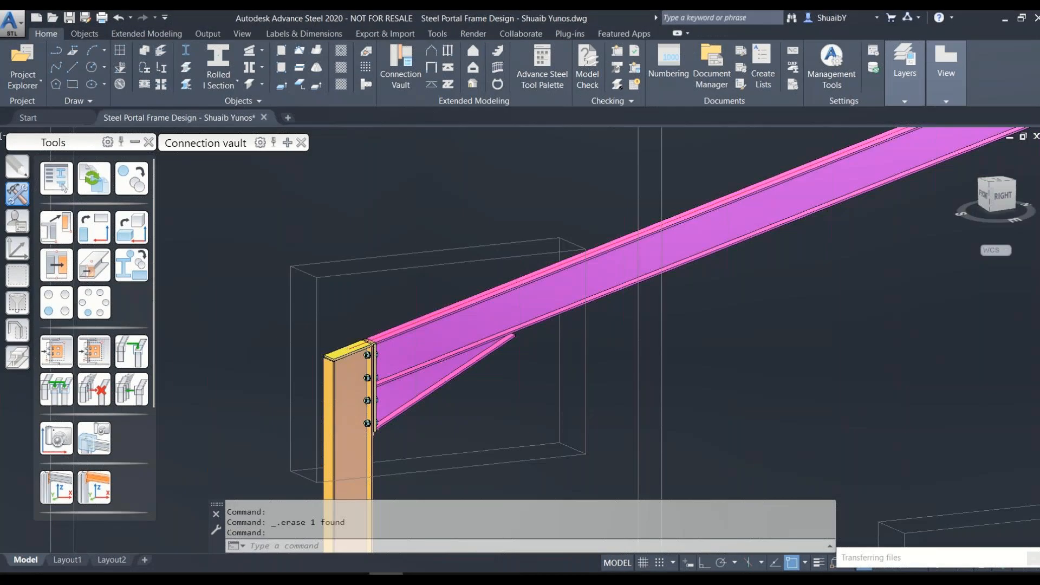
pyautogui.keyDown('shift'); pyautogui.moveTo(378, 380); pyautogui.dragTo(433, 389, button='middle'); pyautogui.keyUp('shift')
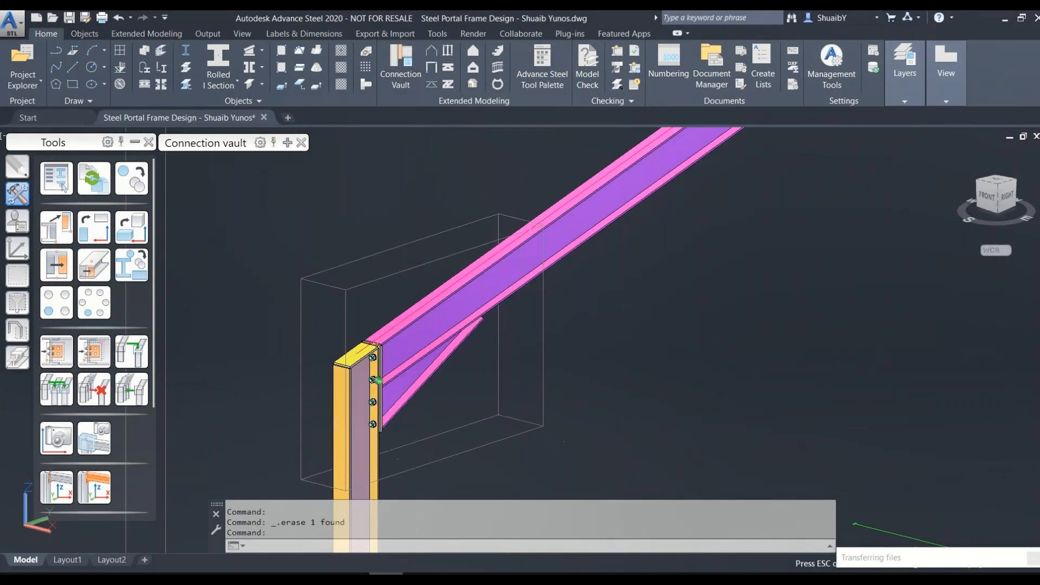
pyautogui.scroll(-2, 417, 389)
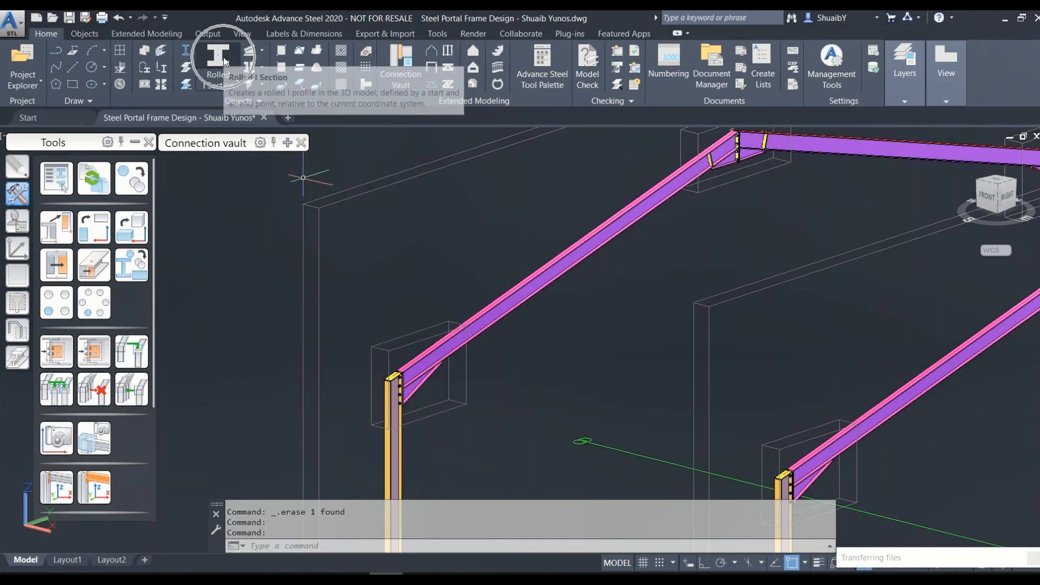
# Place a rolled I section beam between the tops of the origin column and the adjacent frame's column
pyautogui.click(223, 57)
pyautogui.scroll(1, 393, 386)
pyautogui.scroll(3, 375, 401)
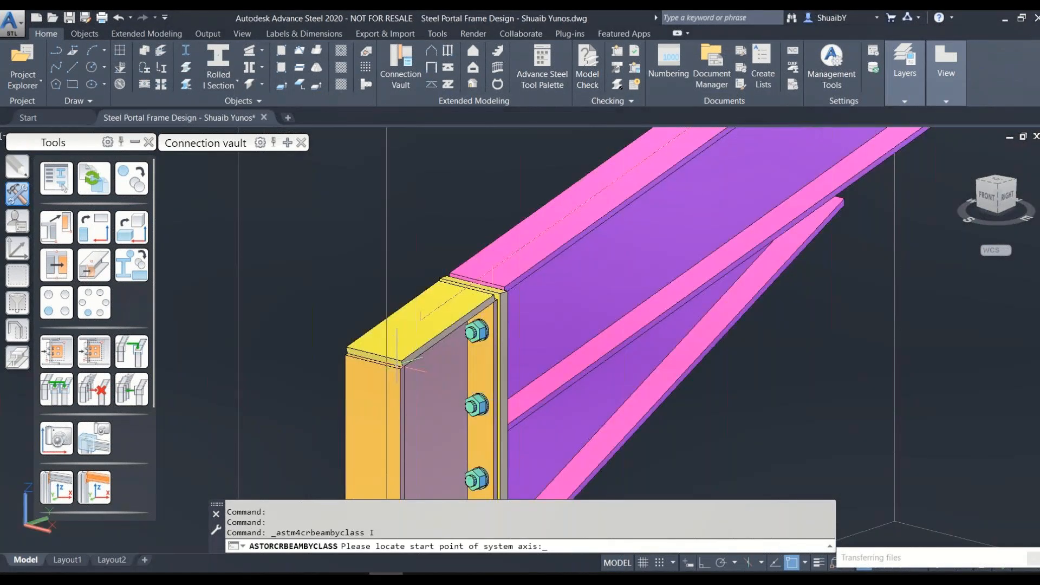
pyautogui.click(378, 298)
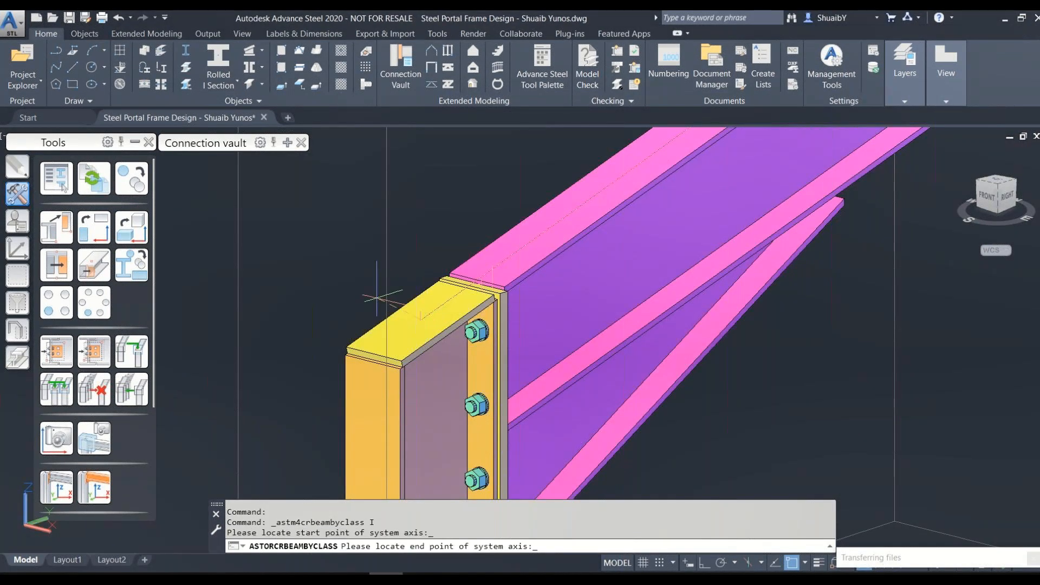
pyautogui.scroll(-5, 378, 297)
pyautogui.scroll(5, 667, 335)
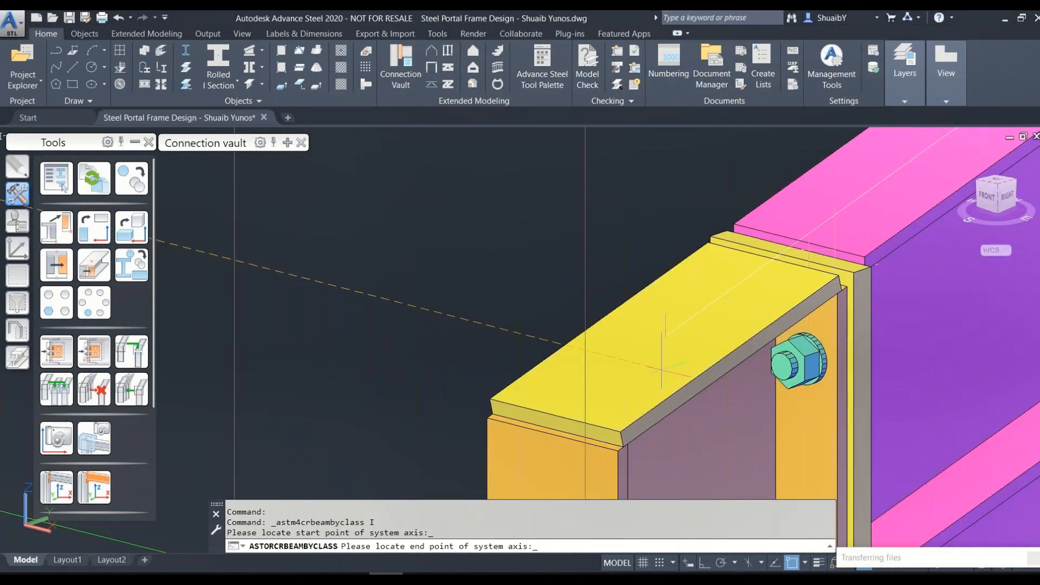
pyautogui.click(667, 335)
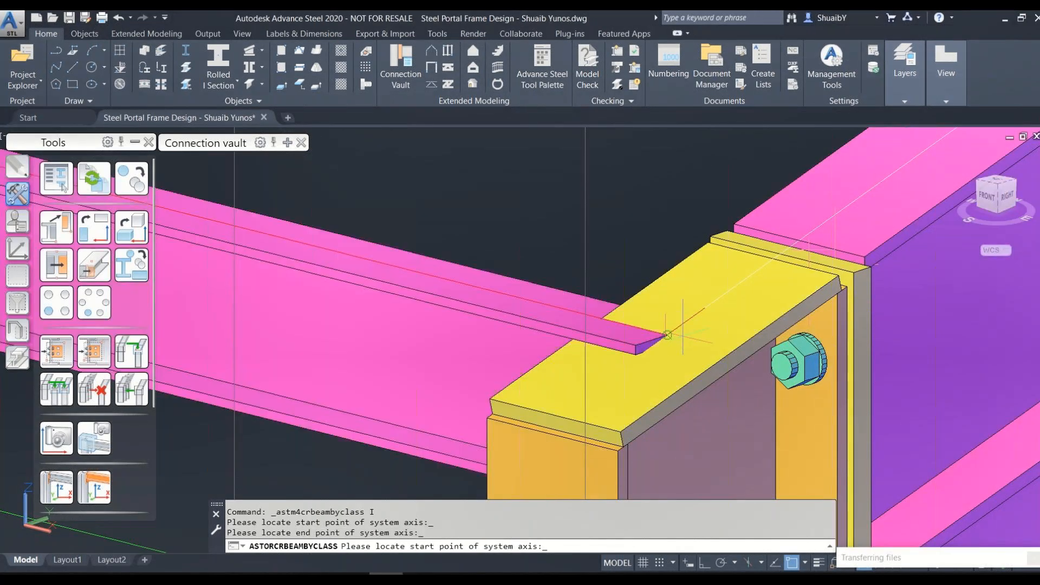
pyautogui.keyDown('shift'); pyautogui.moveTo(673, 362); pyautogui.dragTo(616, 318, button='middle'); pyautogui.keyUp('shift')
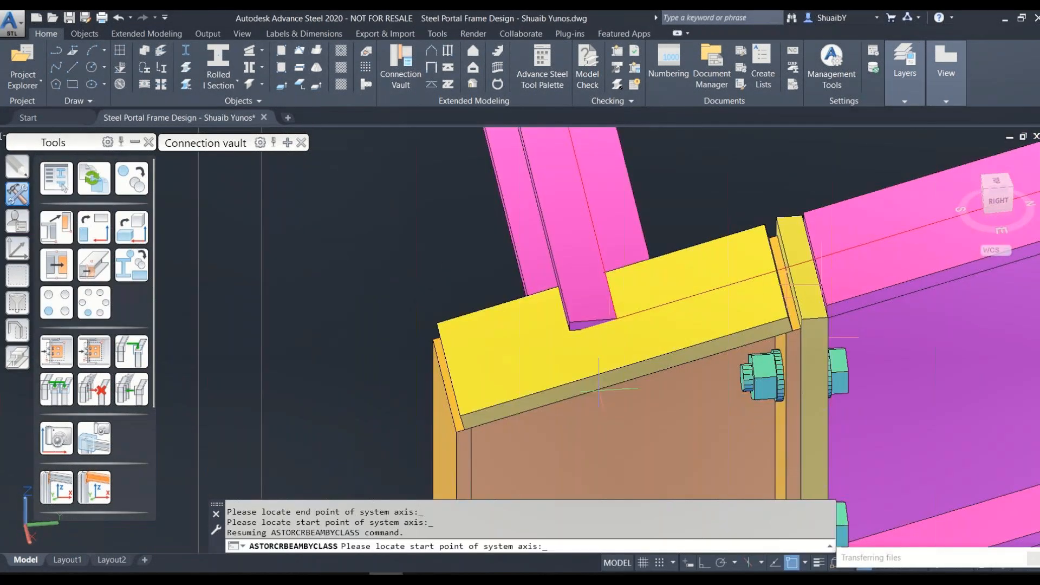
pyautogui.press('Return')
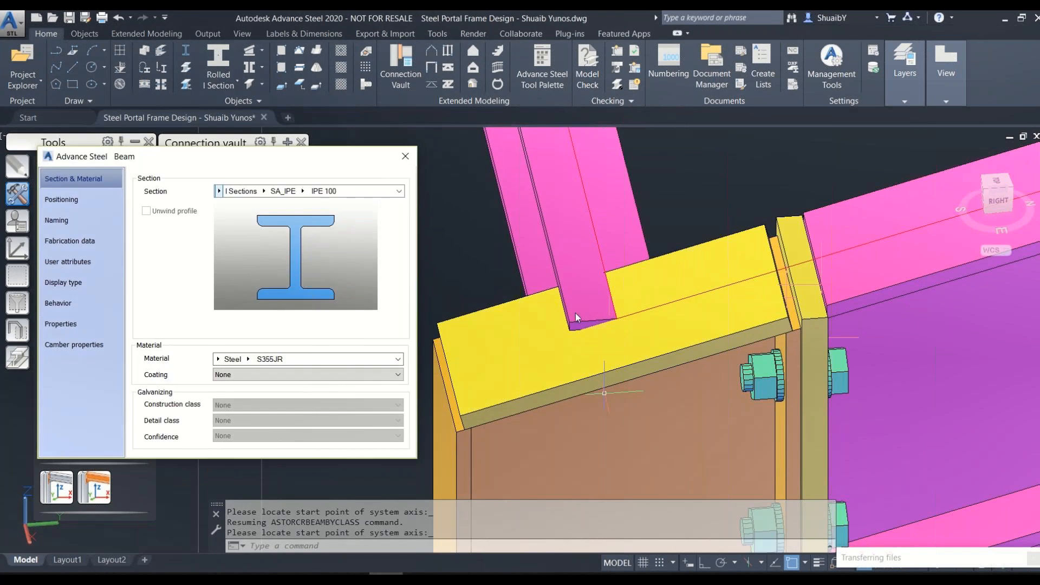
# Lower the new IPE 100 beam by setting its Z offset to -150 and close its properties
pyautogui.scroll(-5, 576, 313)
pyautogui.scroll(-2, 629, 406)
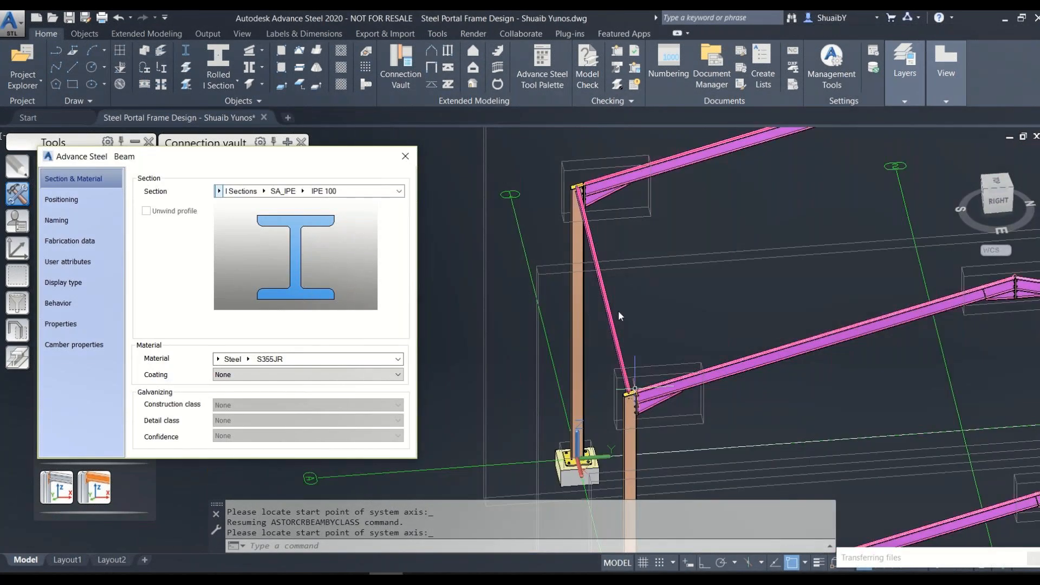
pyautogui.scroll(3, 568, 167)
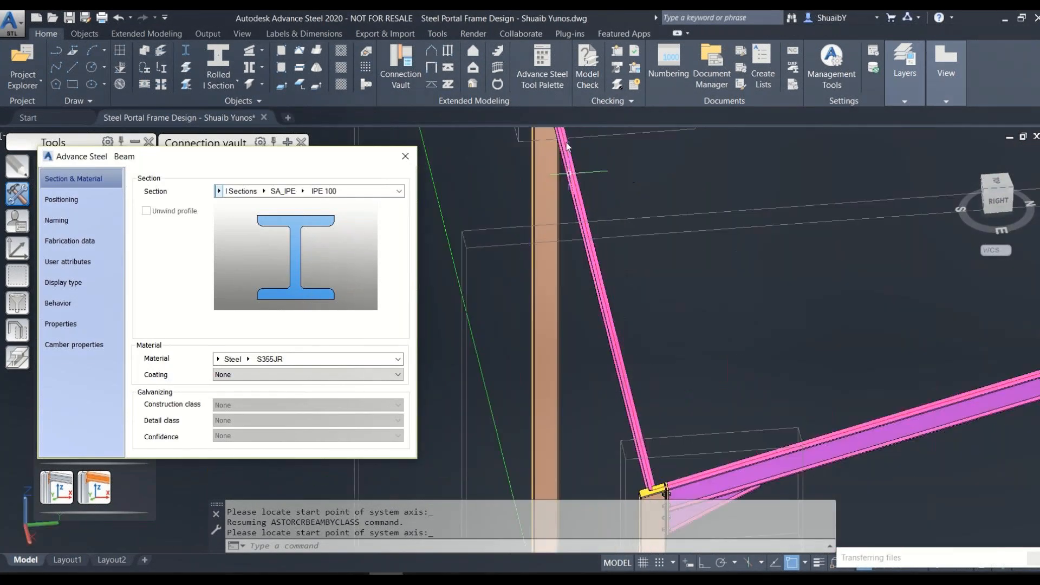
pyautogui.moveTo(548, 184); pyautogui.dragTo(608, 345, button='middle')
pyautogui.scroll(3, 615, 243)
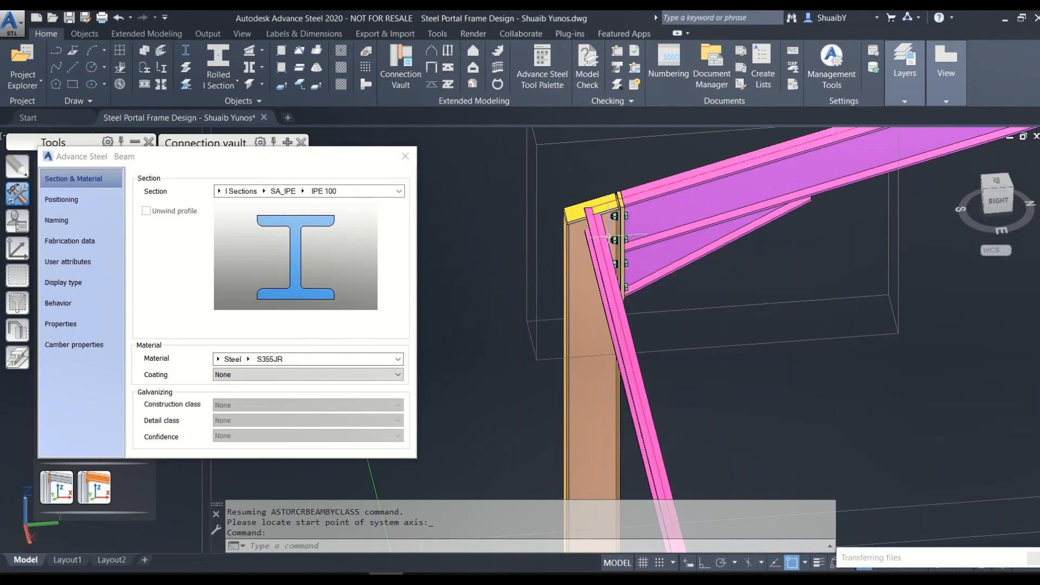
pyautogui.scroll(2, 612, 250)
pyautogui.keyDown('shift'); pyautogui.moveTo(615, 262); pyautogui.dragTo(627, 243, button='middle'); pyautogui.keyUp('shift')
pyautogui.click(108, 200)
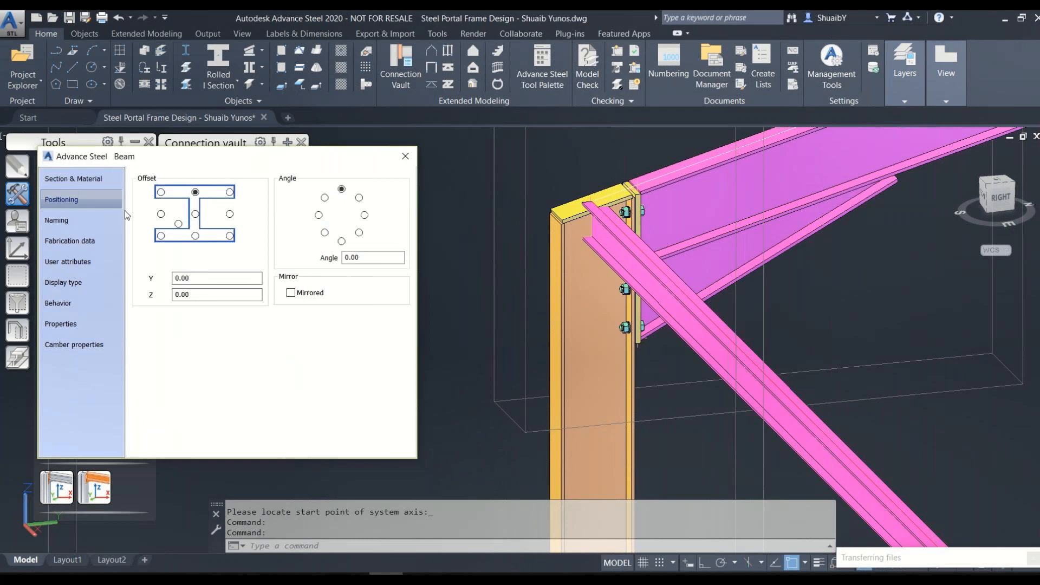
pyautogui.click(175, 295)
pyautogui.write('-15')
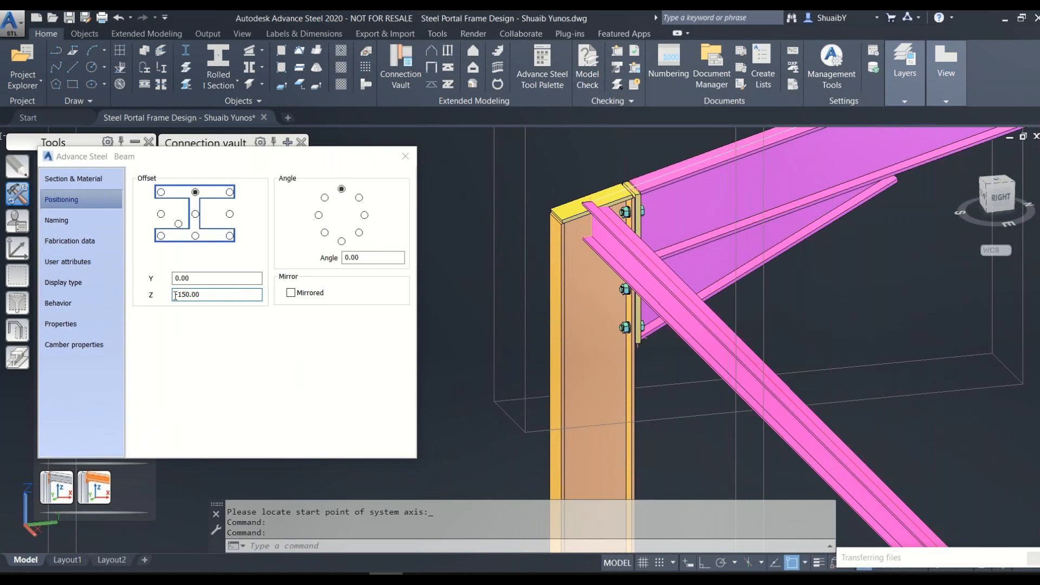
pyautogui.press('Return')
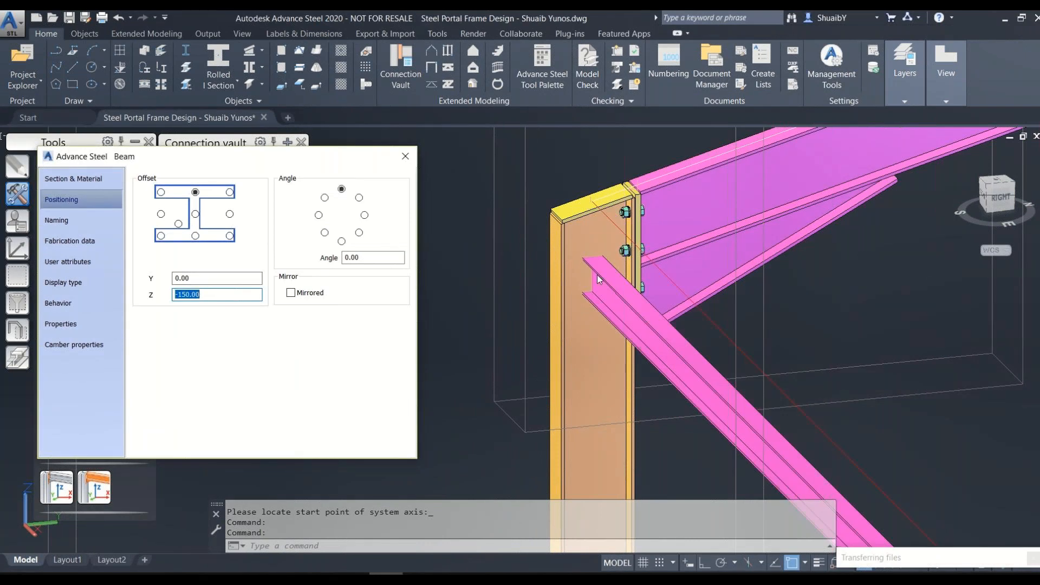
pyautogui.click(405, 156)
# Add a single side end plate connection with the column as main beam and the IPE 100 beam as secondary beam
pyautogui.scroll(-5, 489, 227)
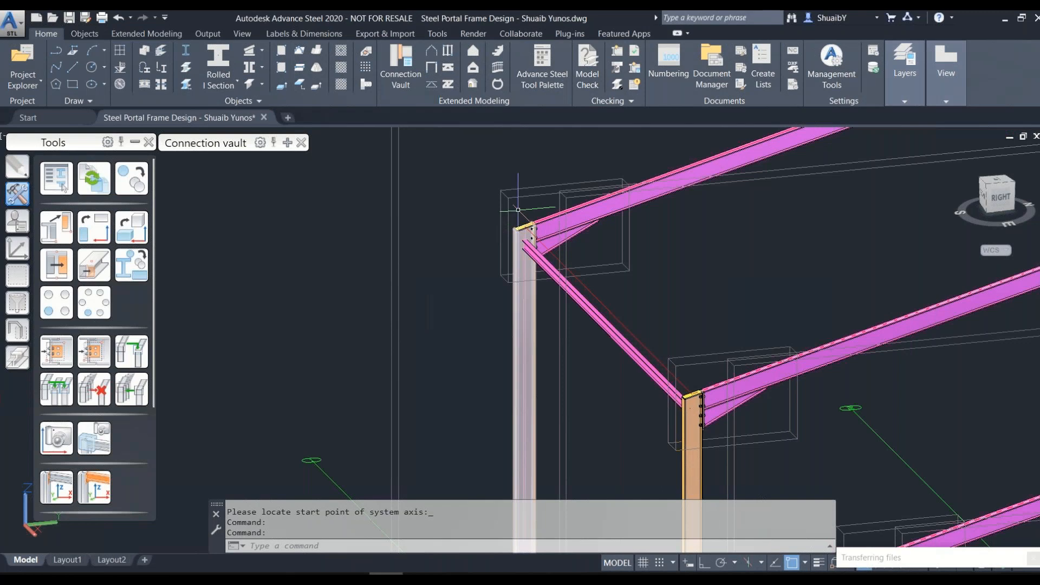
pyautogui.scroll(5, 517, 210)
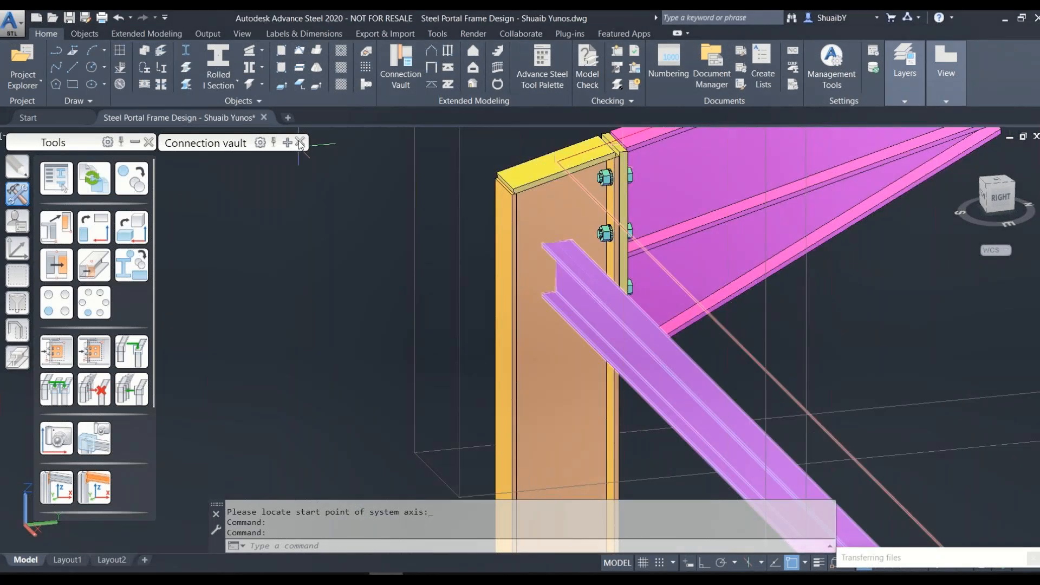
pyautogui.moveTo(298, 141)
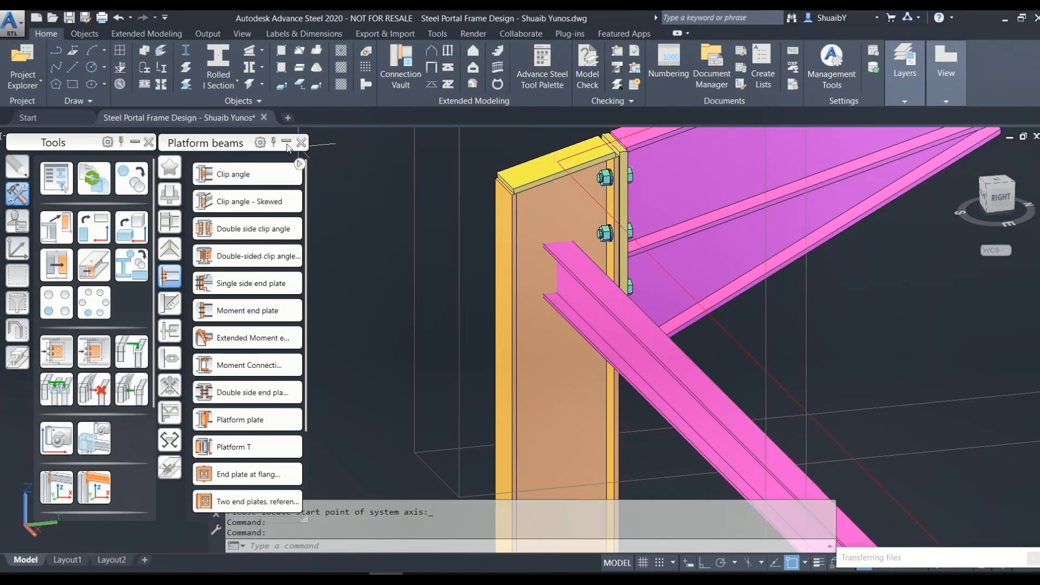
pyautogui.click(168, 278)
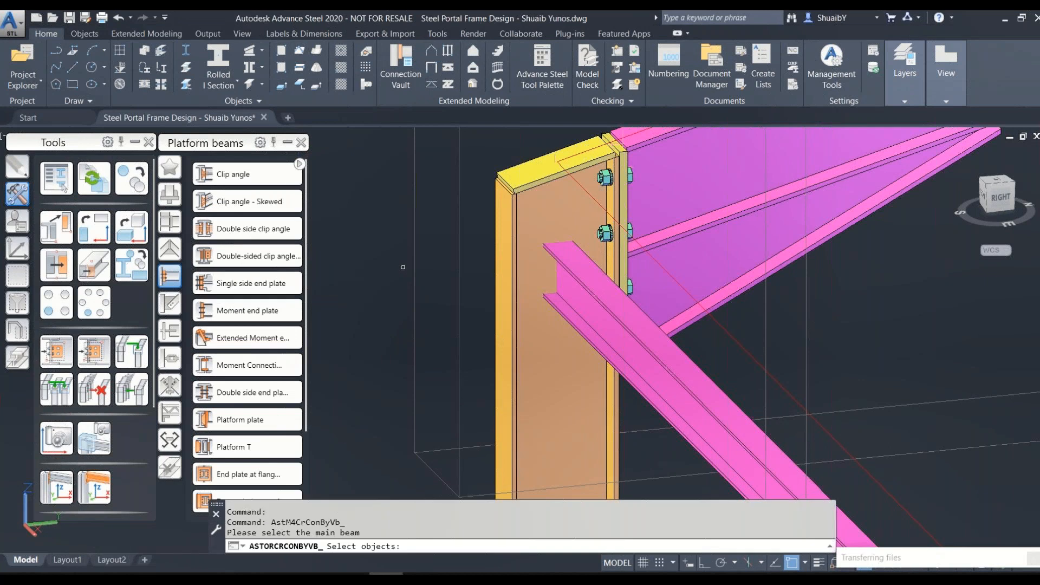
pyautogui.click(570, 211)
pyautogui.press('Return')
pyautogui.click(575, 269)
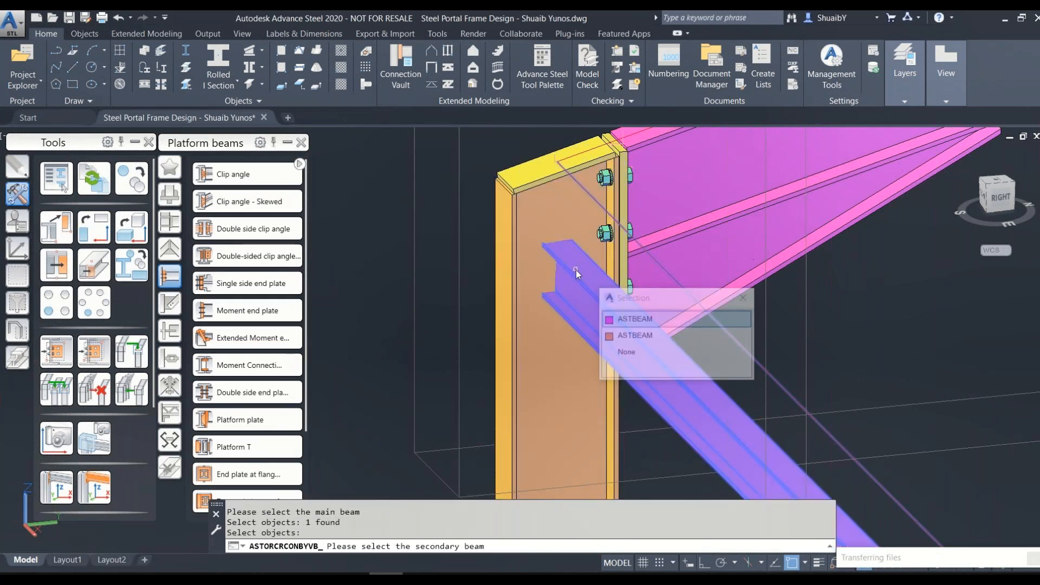
pyautogui.click(634, 319)
pyautogui.press('Return')
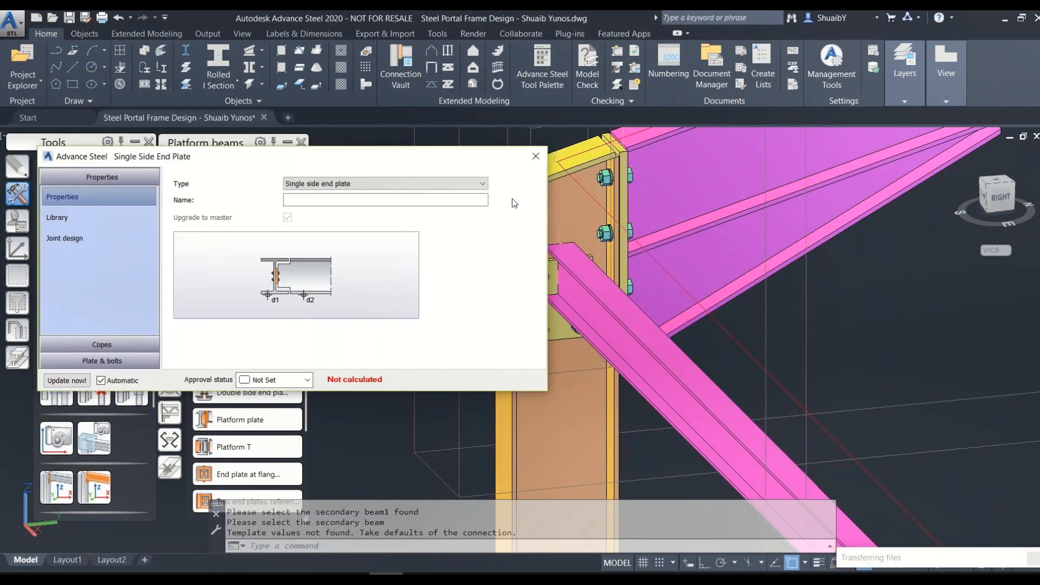
# Close the Tools palette that overlaps the end plate joint's properties
pyautogui.moveTo(608, 255); pyautogui.dragTo(804, 267, button='middle')
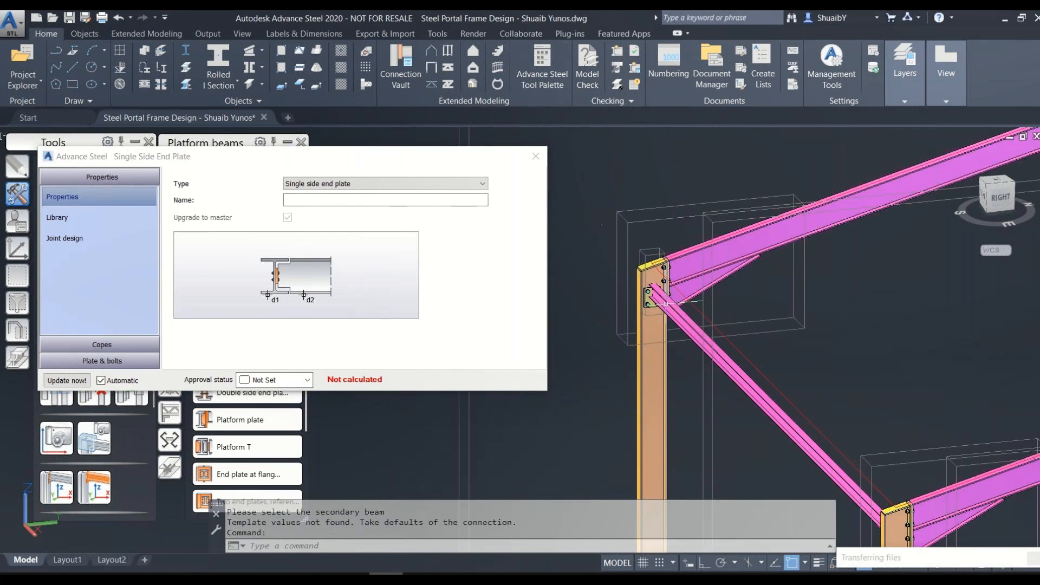
pyautogui.scroll(4, 802, 282)
pyautogui.scroll(2, 645, 299)
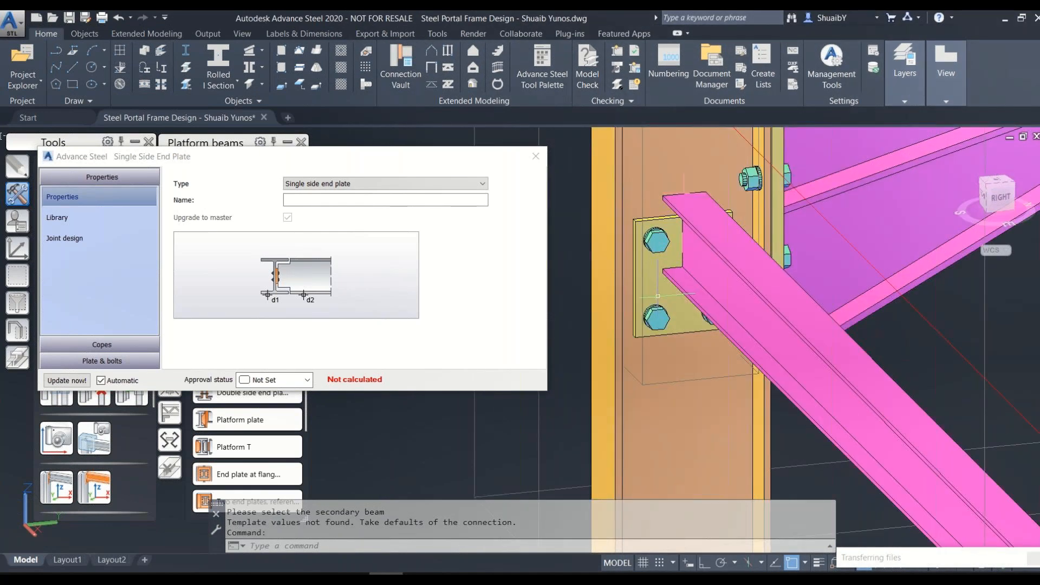
pyautogui.click(17, 194)
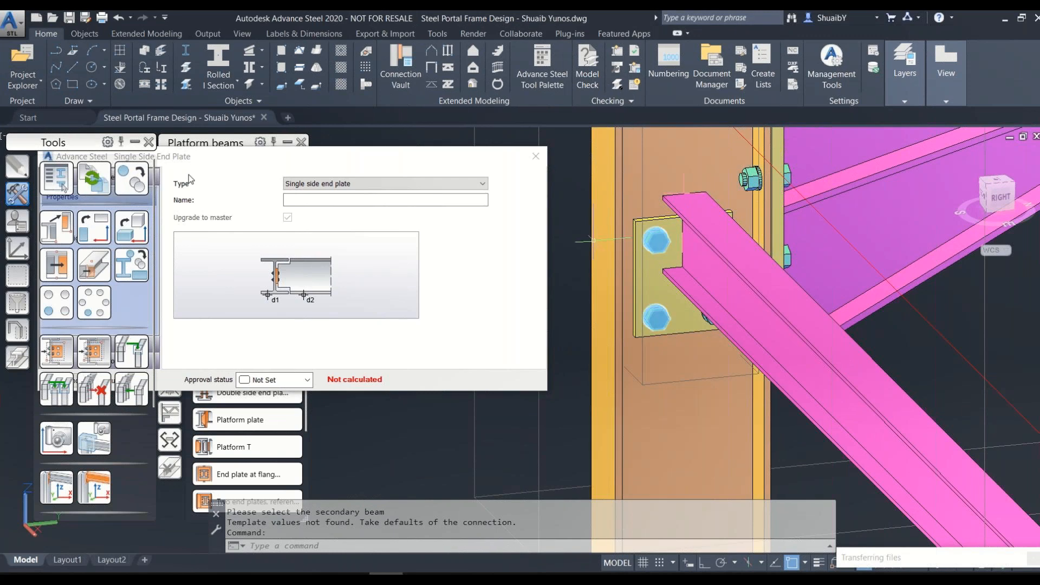
pyautogui.click(146, 142)
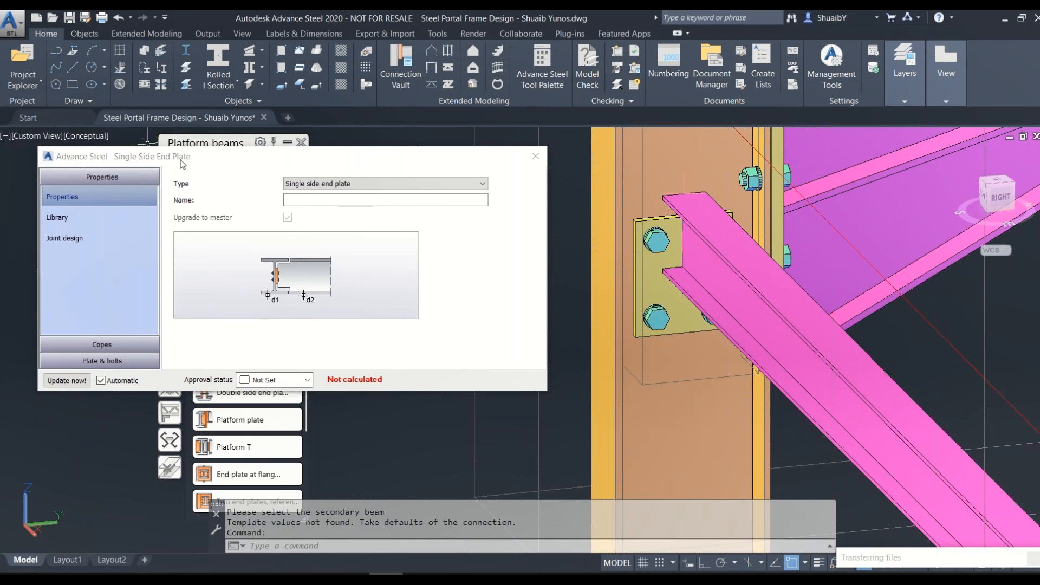
# Set the end plate's horizontal layout to Total with a plate width of 120
pyautogui.click(104, 361)
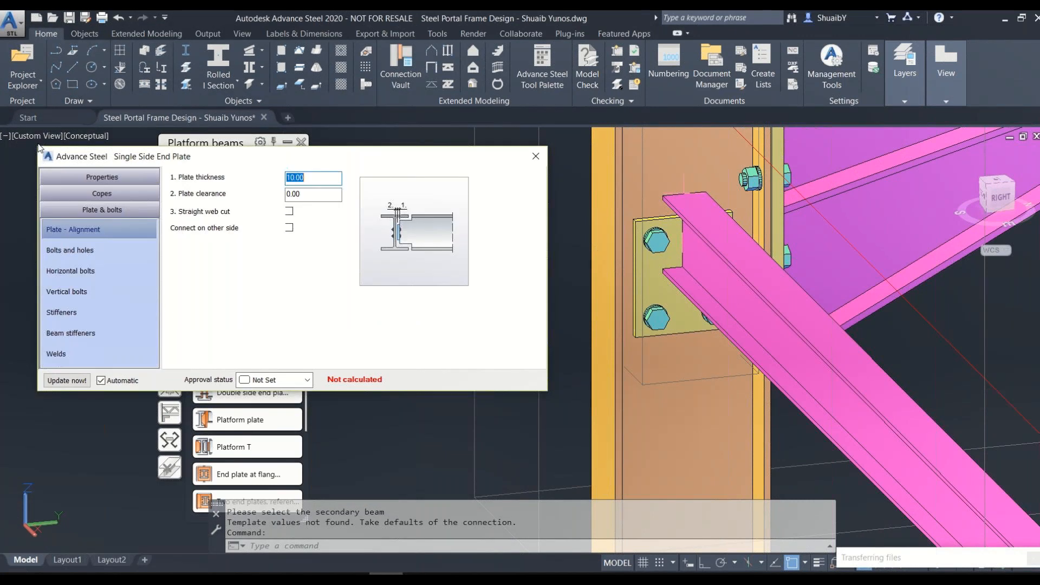
pyautogui.click(76, 273)
pyautogui.click(322, 178)
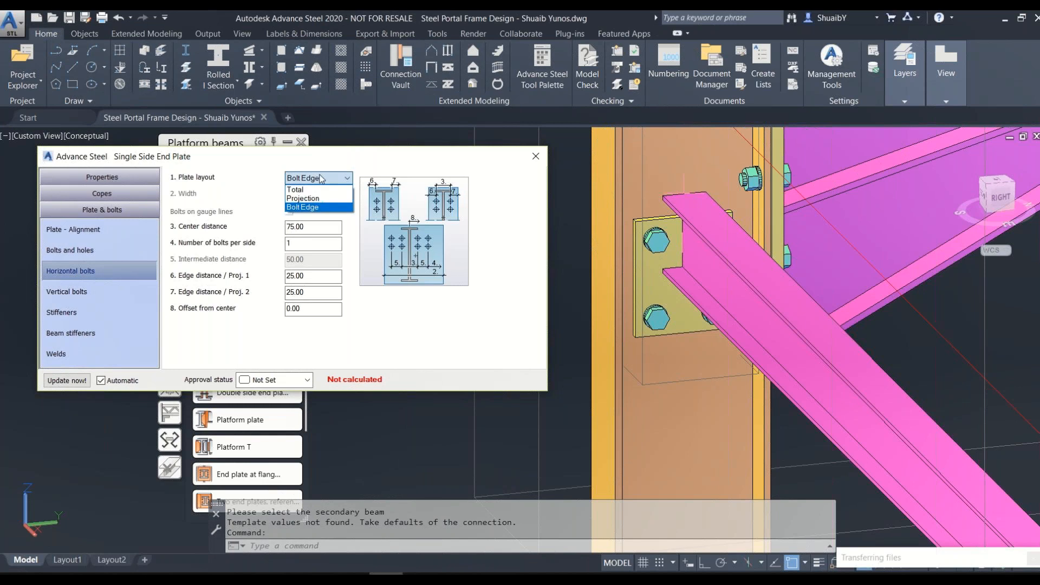
pyautogui.click(295, 189)
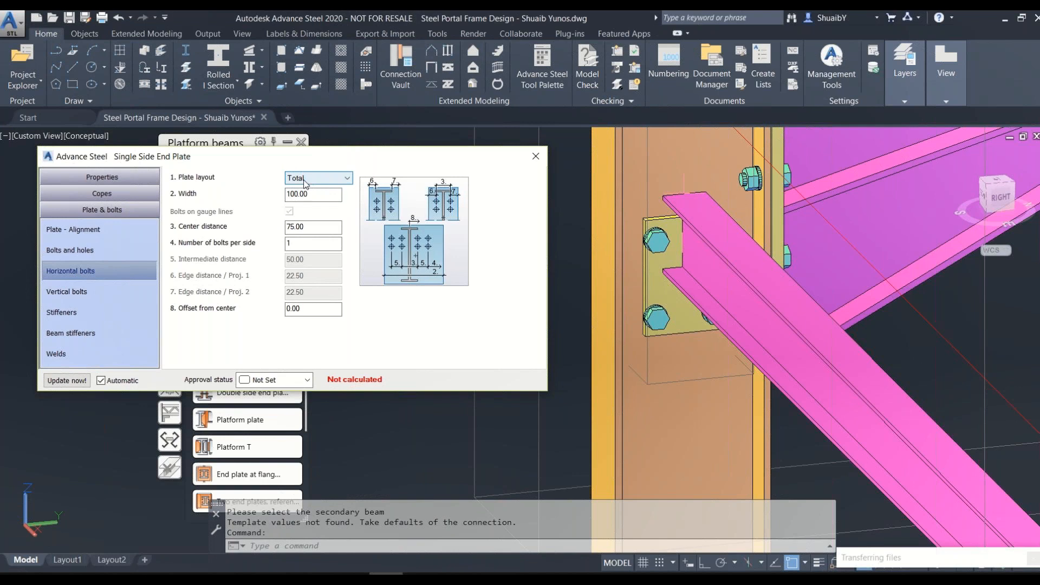
pyautogui.click(293, 196)
pyautogui.press('BackSpace')
pyautogui.write('2')
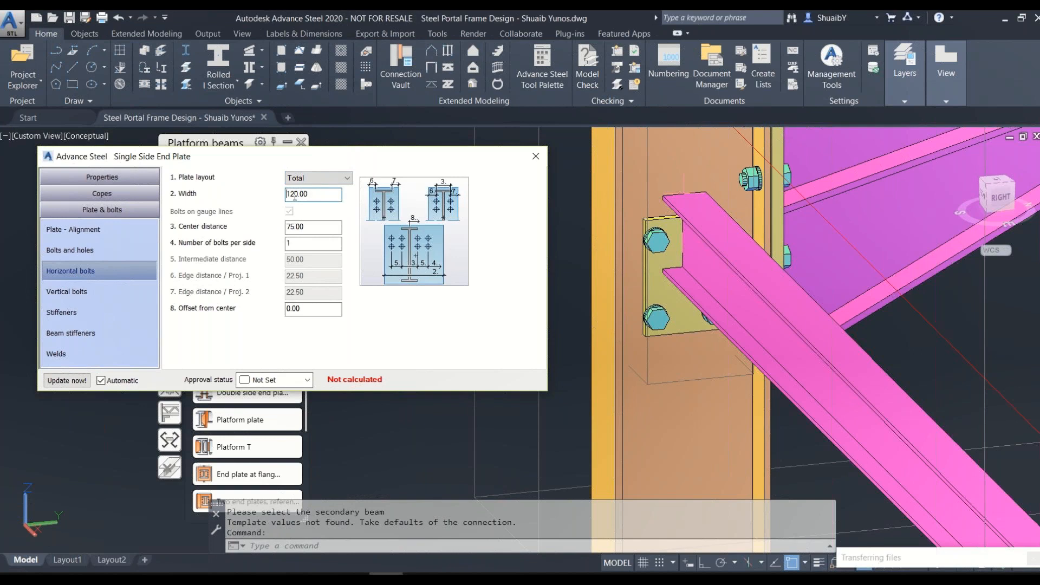
pyautogui.press('Return')
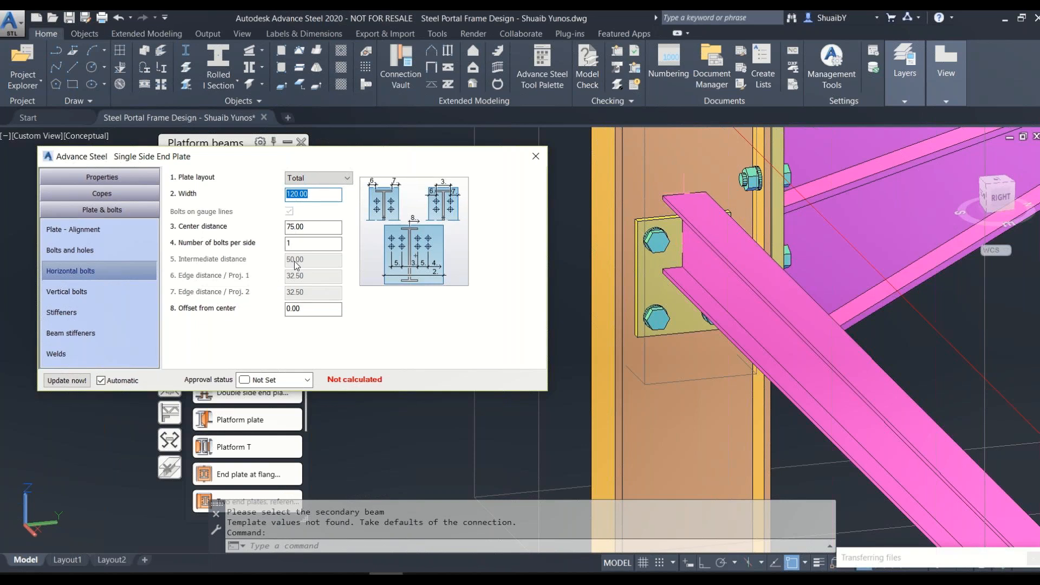
# Define the end plate's height by Total from middle and set the plate height to 150
pyautogui.click(72, 291)
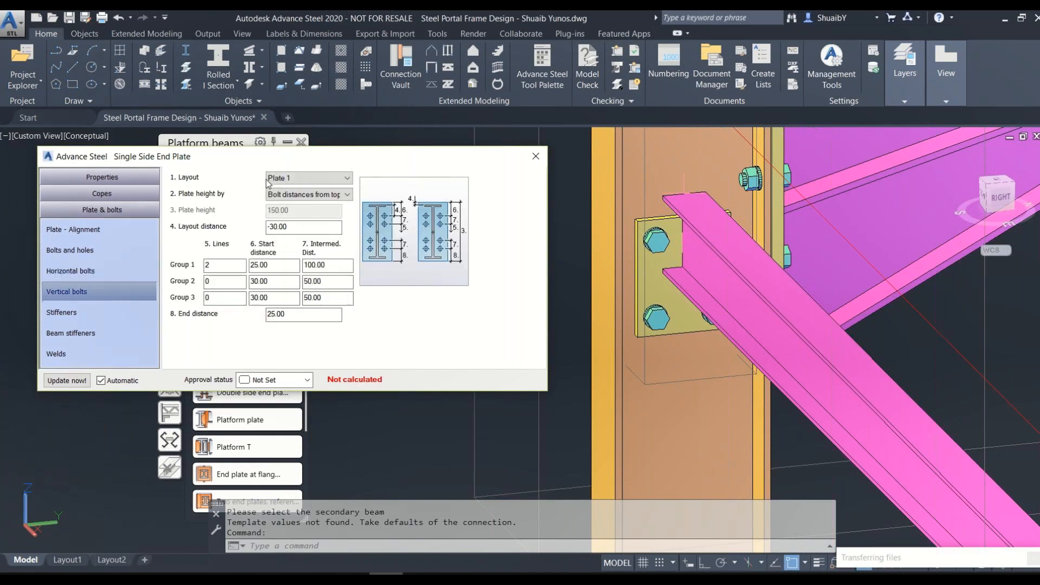
pyautogui.click(287, 196)
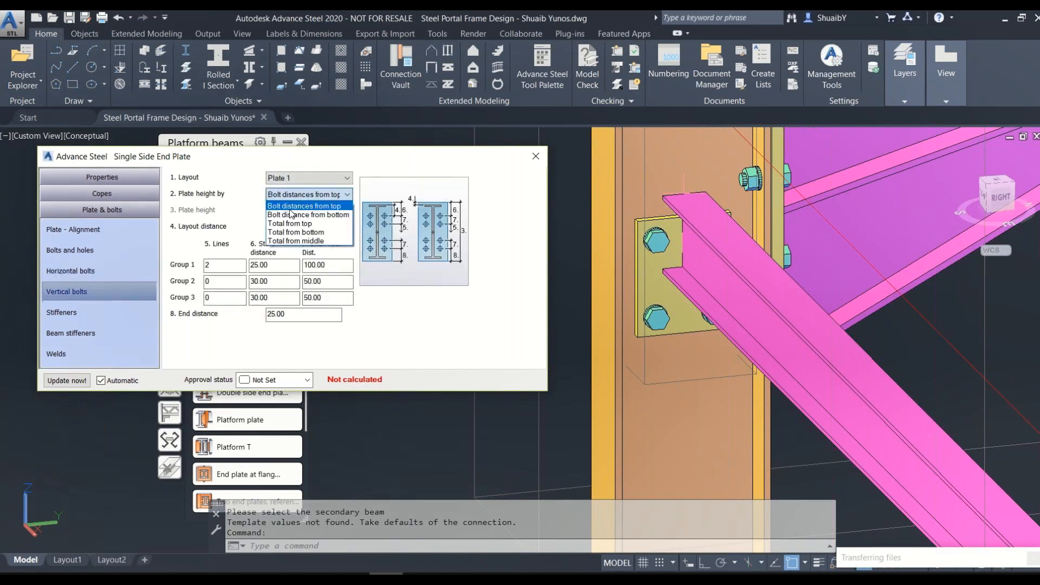
pyautogui.click(298, 240)
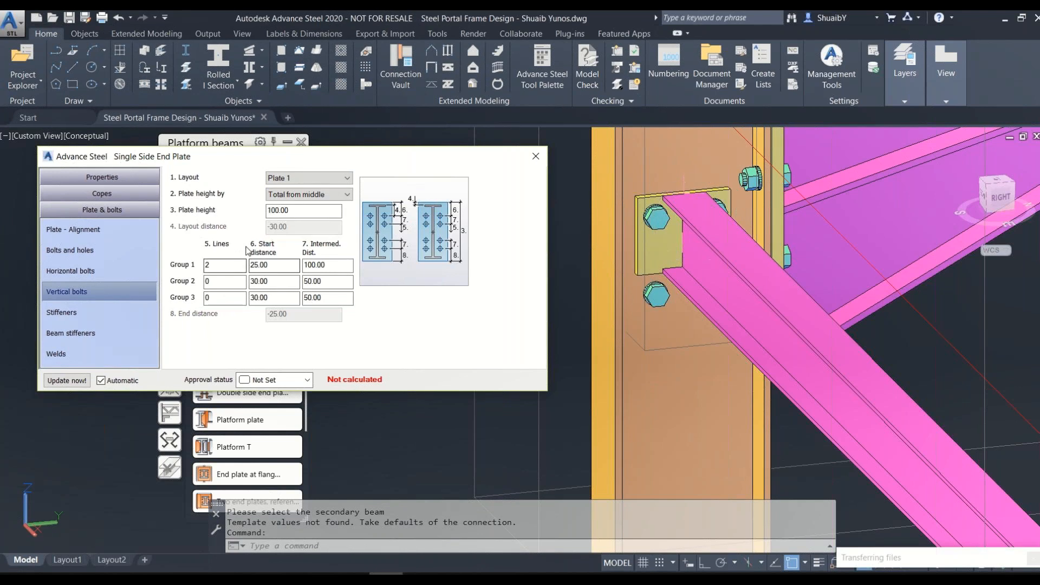
pyautogui.click(274, 210)
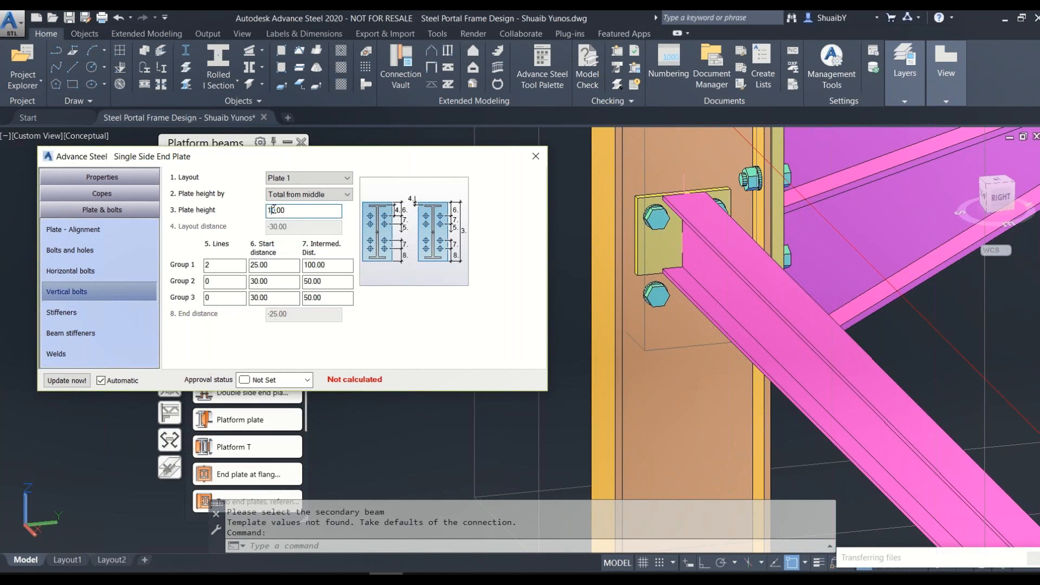
pyautogui.write('5')
pyautogui.press('Return')
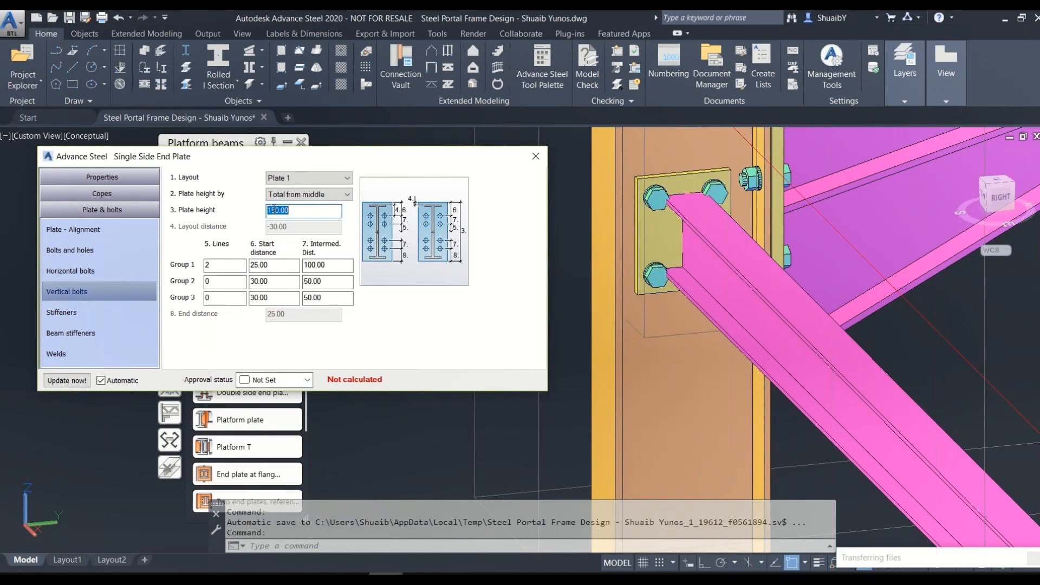
# Set the end plate height to 180
pyautogui.click(274, 209)
pyautogui.press('Delete')
pyautogui.write('8')
pyautogui.press('Return')
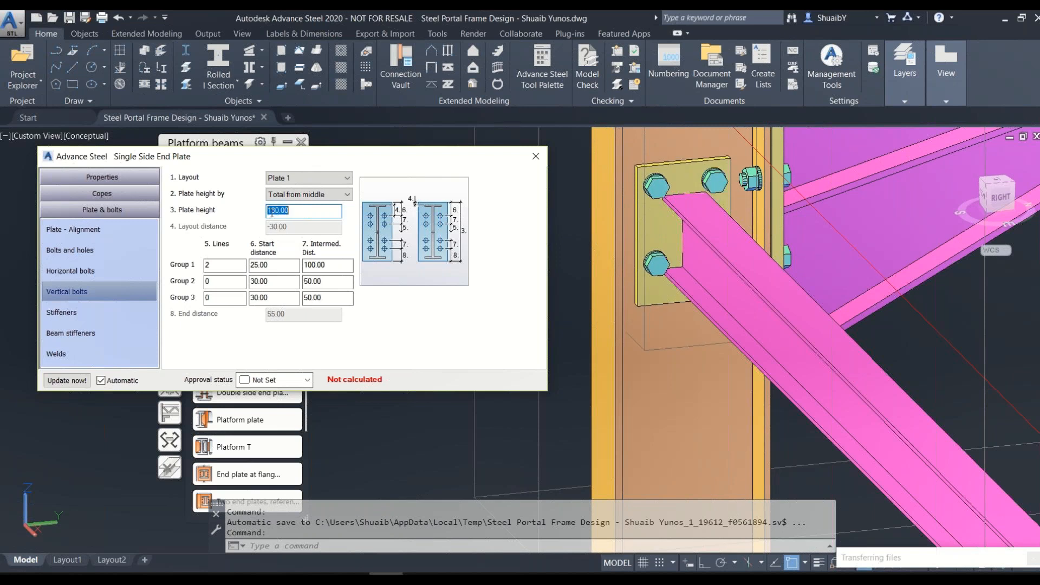
# Set the intermediate distance of vertical bolt group 1 to 120
pyautogui.click(312, 266)
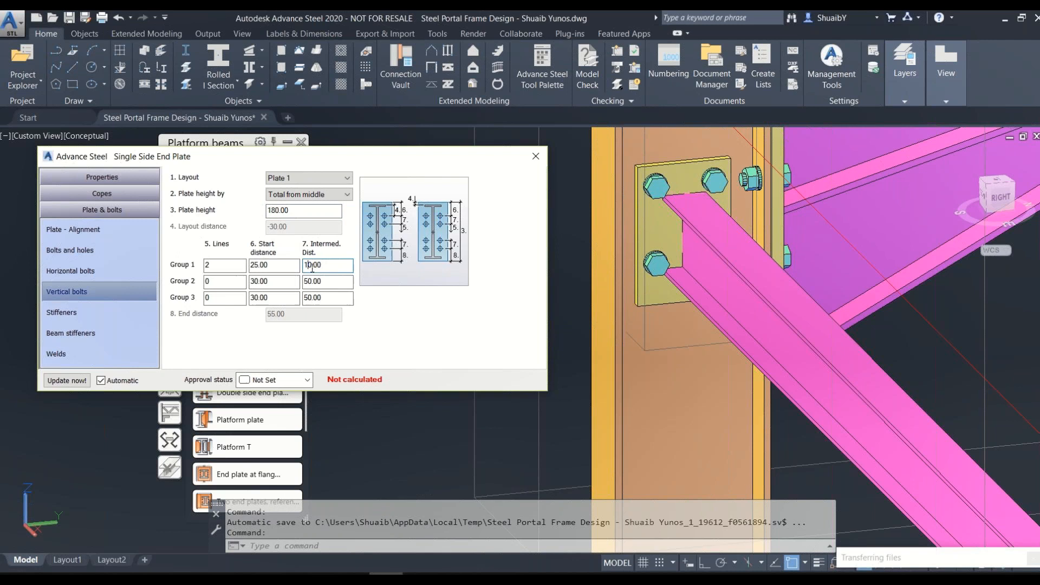
pyautogui.press('Delete')
pyautogui.write('2')
pyautogui.press('Return')
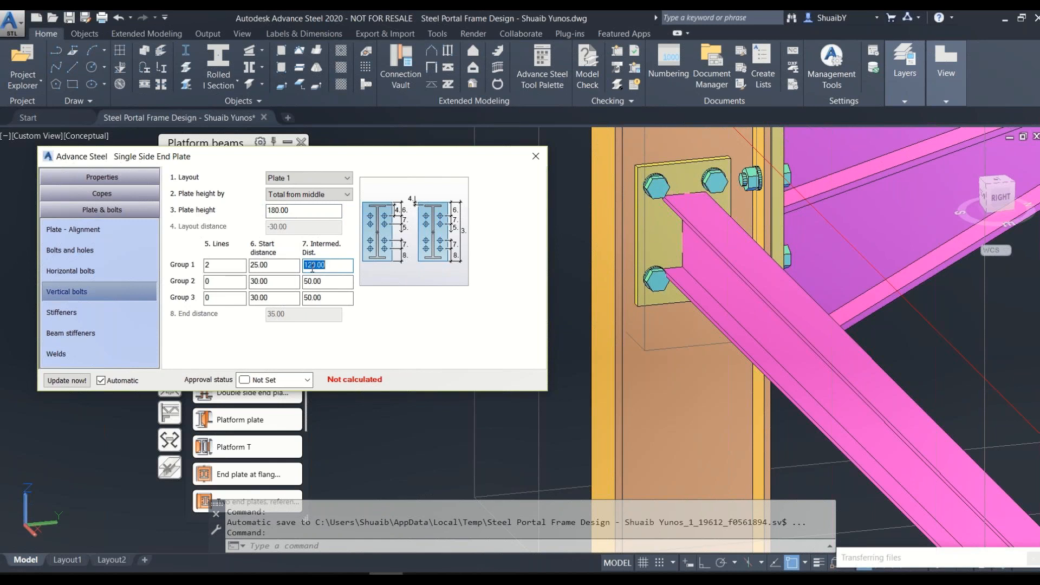
# Set the intermediate distance of vertical bolt group 1 to 130 and close the end plate properties
pyautogui.click(316, 266)
pyautogui.press('BackSpace')
pyautogui.write('3')
pyautogui.press('Return')
pyautogui.keyDown('shift'); pyautogui.moveTo(707, 296); pyautogui.dragTo(686, 251, button='middle'); pyautogui.keyUp('shift')
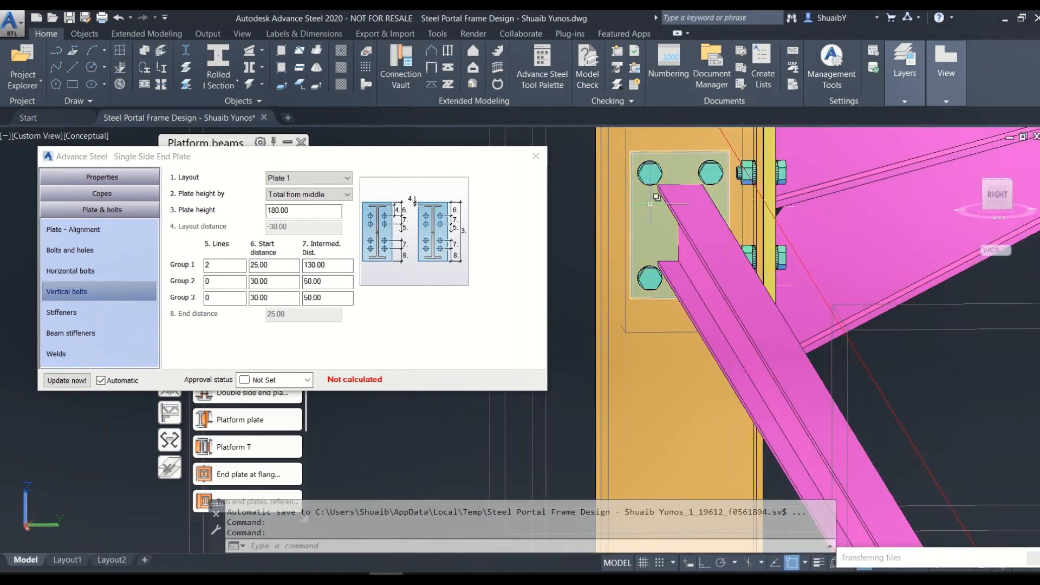
pyautogui.click(535, 155)
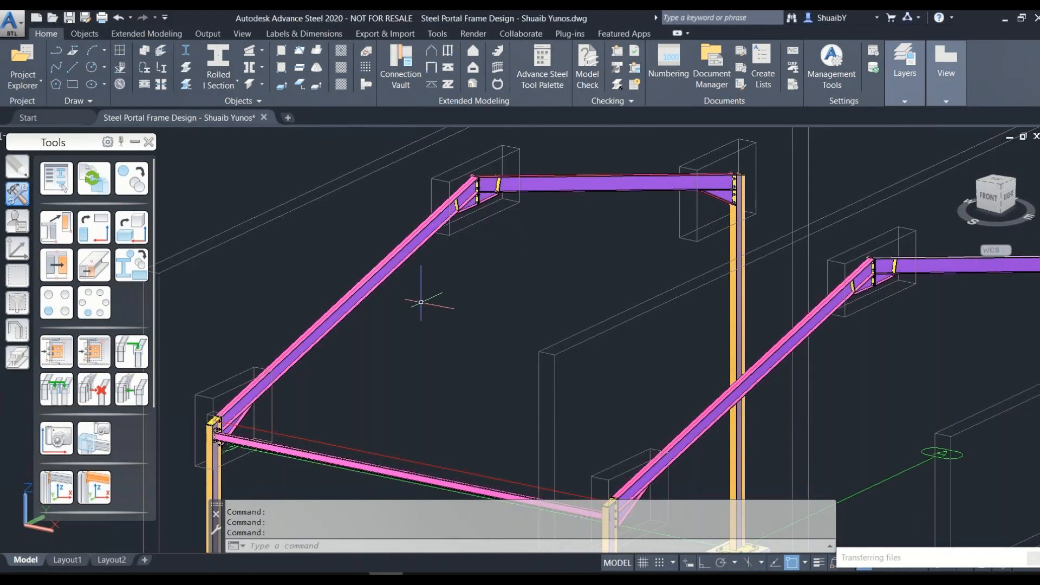
# Create an IPE 100 beam between the midpoints of the first and second frames' rafters, keeping S355JR steel
pyautogui.click(239, 83)
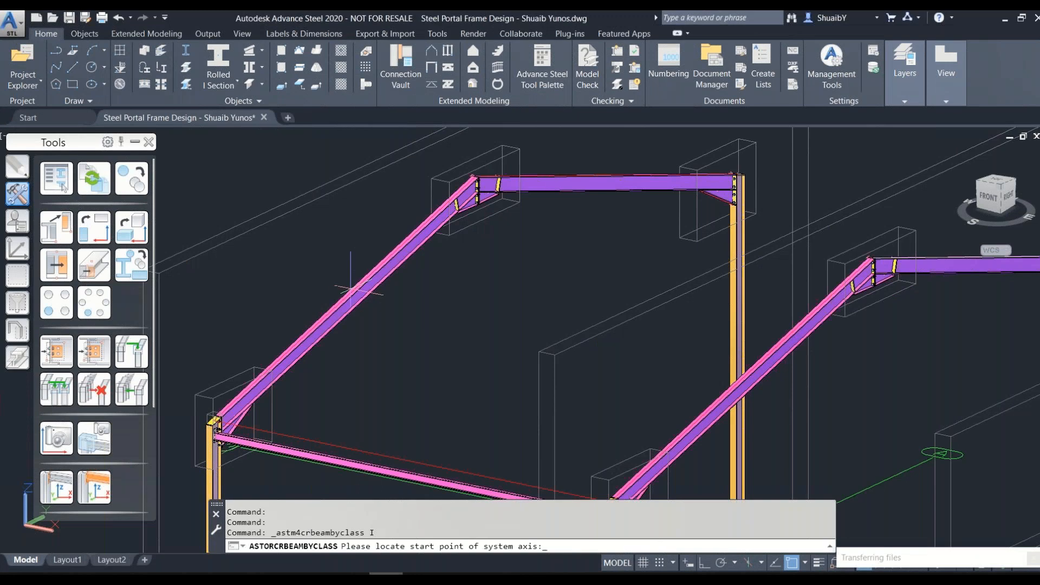
pyautogui.click(354, 297)
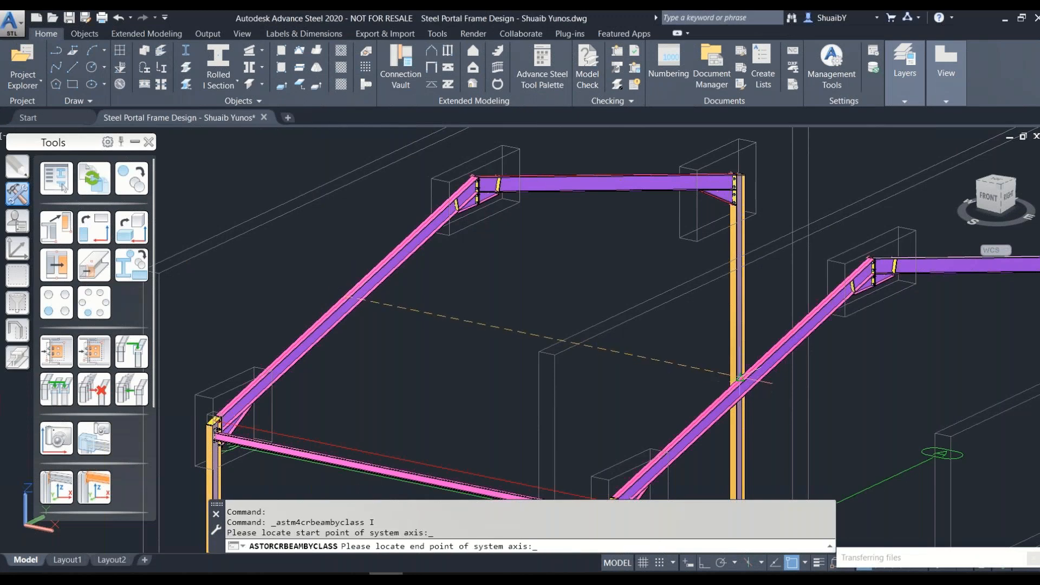
pyautogui.scroll(5, 742, 384)
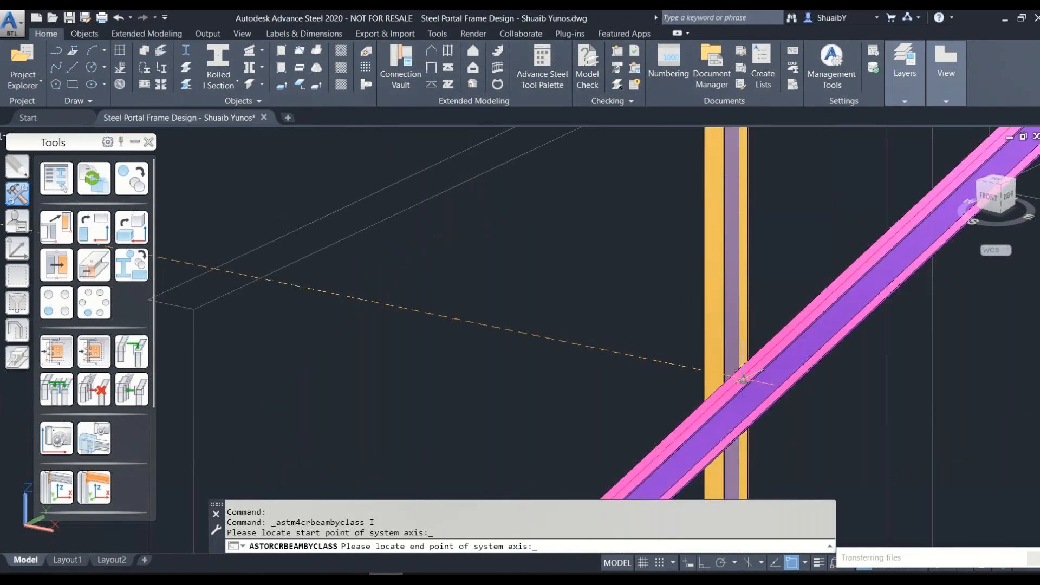
pyautogui.click(742, 380)
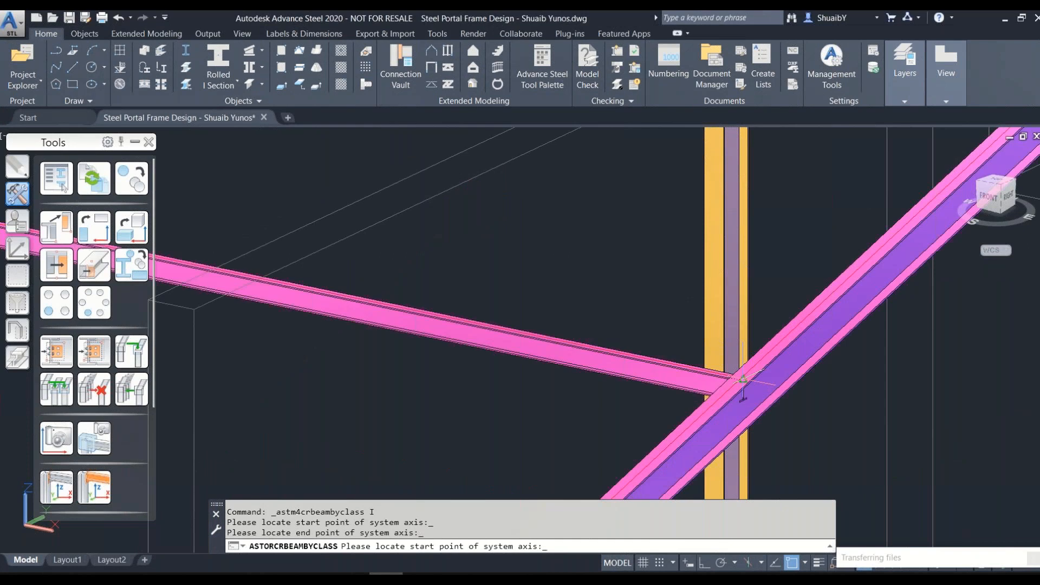
pyautogui.press('Return')
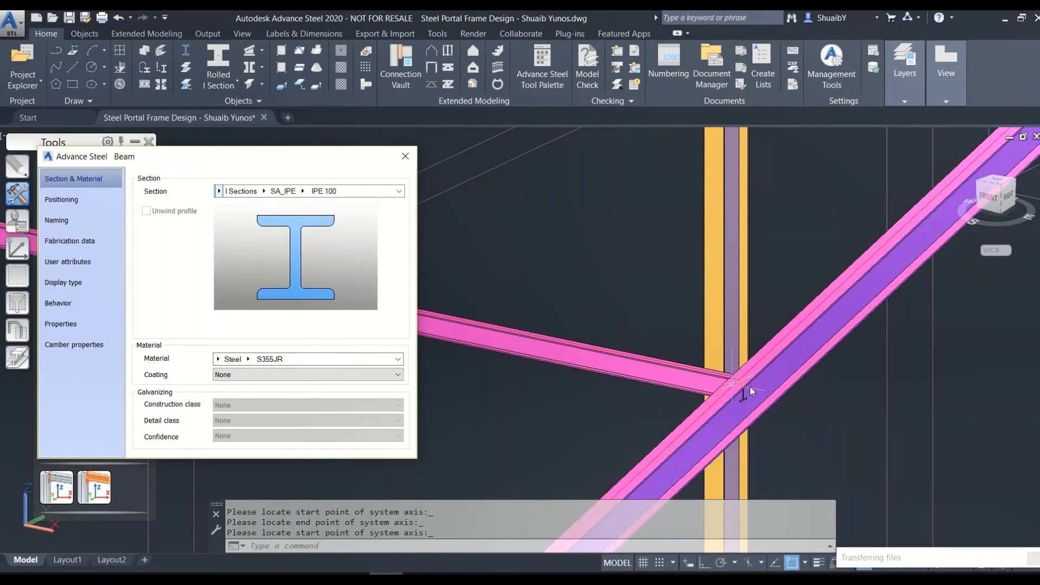
# Set the Z offset of the new IPE 100 beam between the rafters to -100
pyautogui.scroll(-3, 805, 324)
pyautogui.scroll(3, 499, 319)
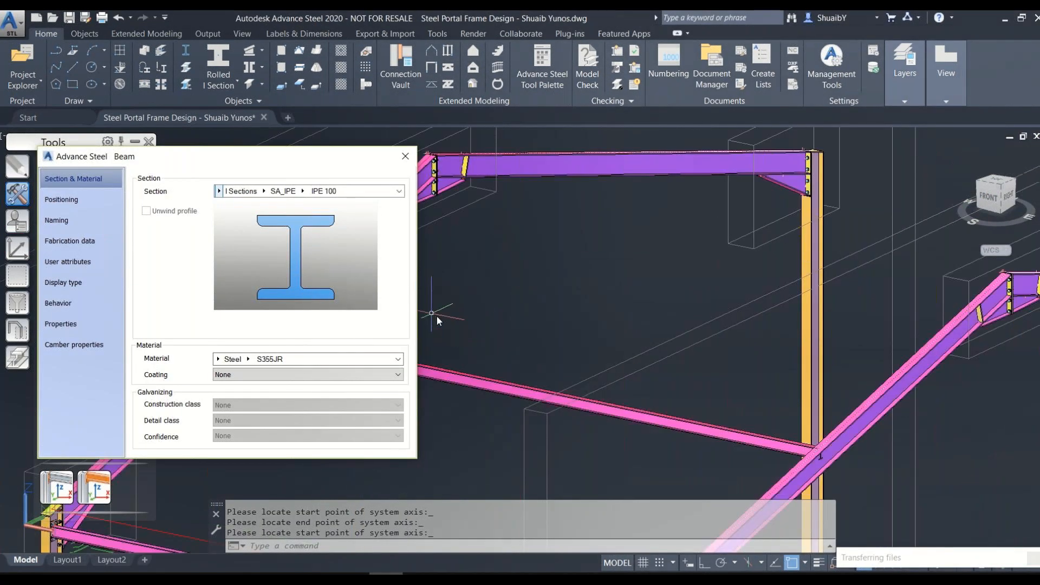
pyautogui.moveTo(433, 349); pyautogui.dragTo(820, 348, button='middle')
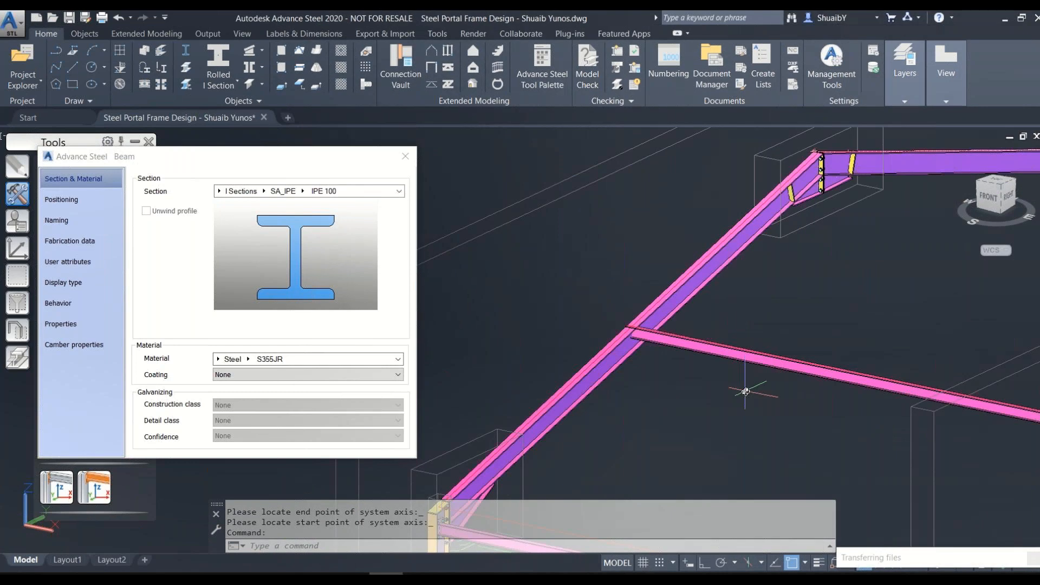
pyautogui.keyDown('shift'); pyautogui.moveTo(745, 391); pyautogui.dragTo(634, 345, button='middle'); pyautogui.keyUp('shift')
pyautogui.scroll(3, 634, 345)
pyautogui.scroll(2, 644, 348)
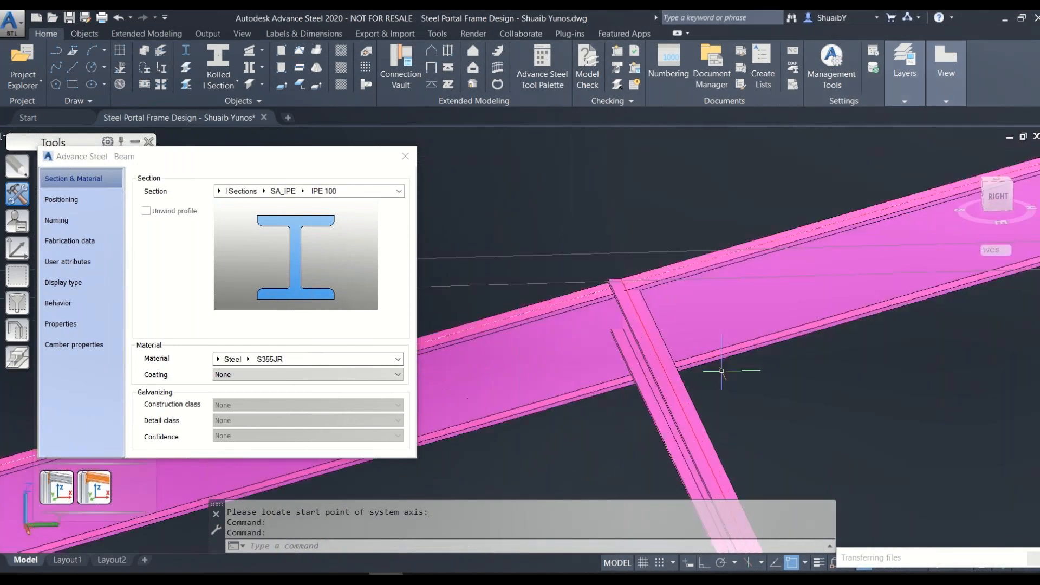
pyautogui.keyDown('shift'); pyautogui.moveTo(721, 371); pyautogui.dragTo(708, 366, button='middle'); pyautogui.keyUp('shift')
pyautogui.scroll(1, 625, 331)
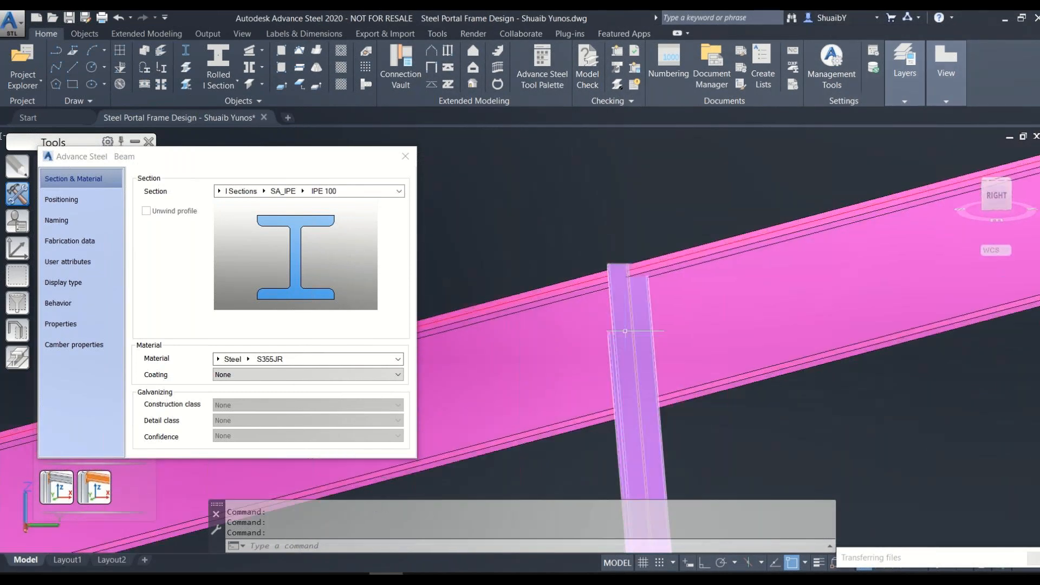
pyautogui.click(622, 345)
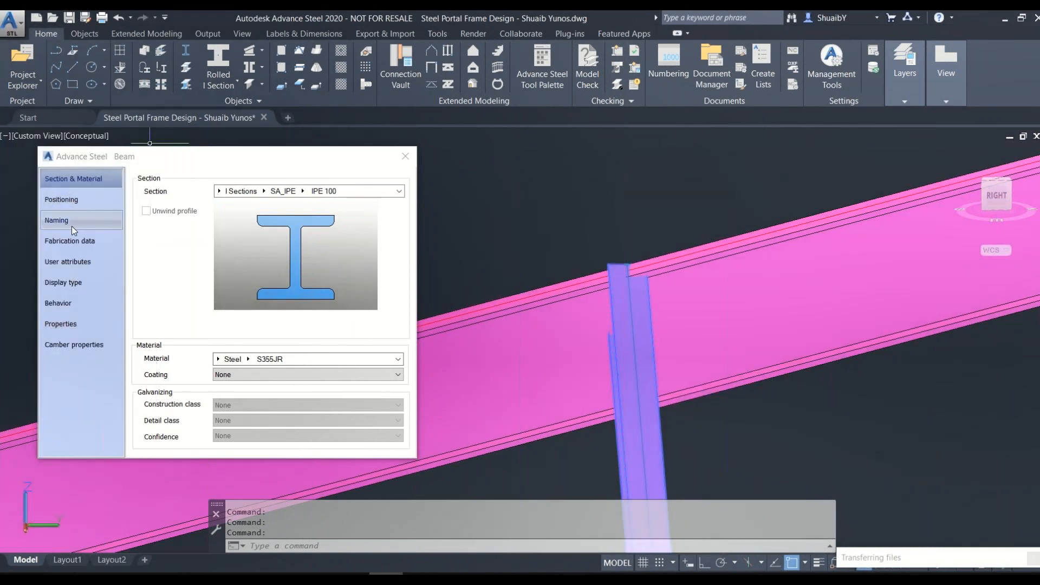
pyautogui.click(61, 199)
pyautogui.click(176, 293)
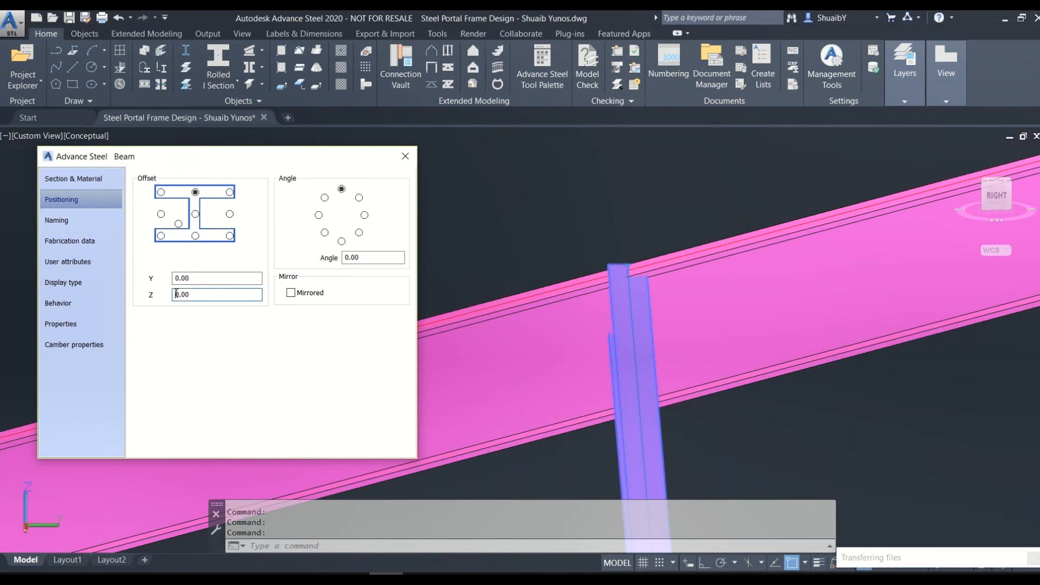
pyautogui.write('-100')
pyautogui.press('Delete')
pyautogui.press('Return')
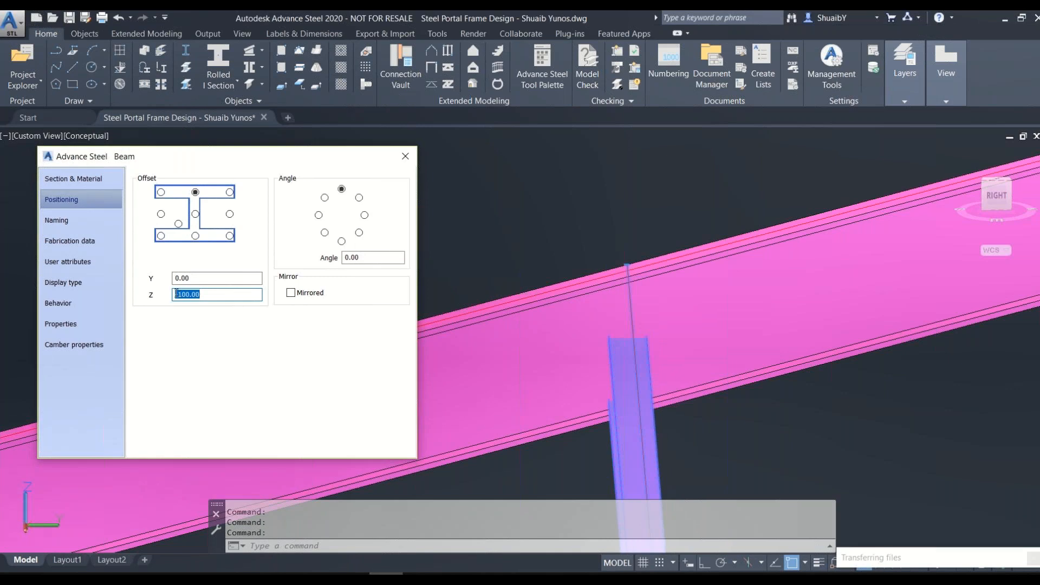
# Set the Z offset of the IPE 100 beam between the rafters to -50
pyautogui.click(183, 294)
pyautogui.press('BackSpace')
pyautogui.press('BackSpace')
pyautogui.press('BackSpace')
pyautogui.write('50')
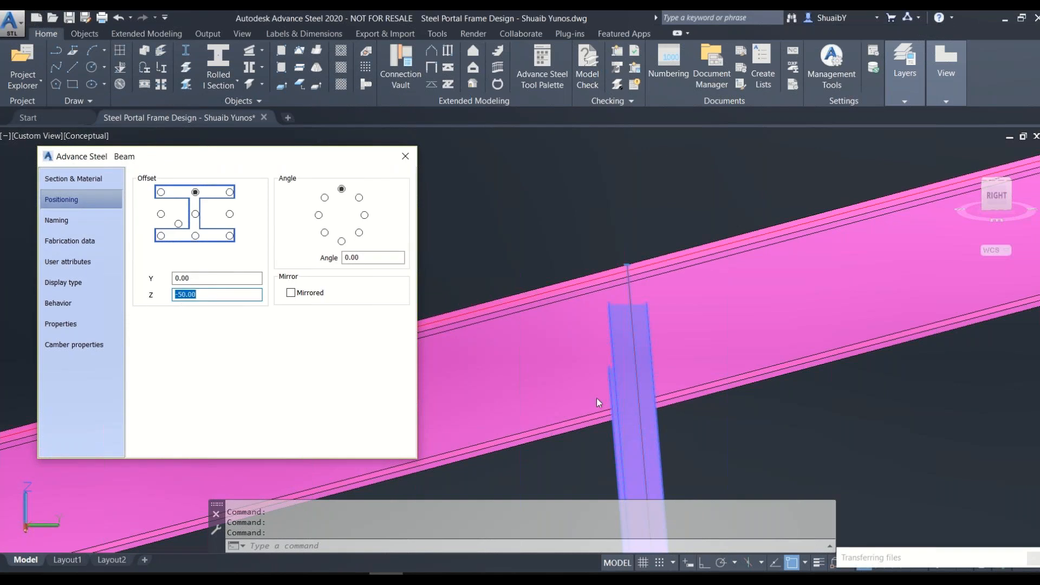
# Rotate the IPE 100 beam to an angle of 15 to follow the rafter slope
pyautogui.keyDown('shift'); pyautogui.moveTo(596, 402); pyautogui.dragTo(699, 352, button='middle'); pyautogui.keyUp('shift')
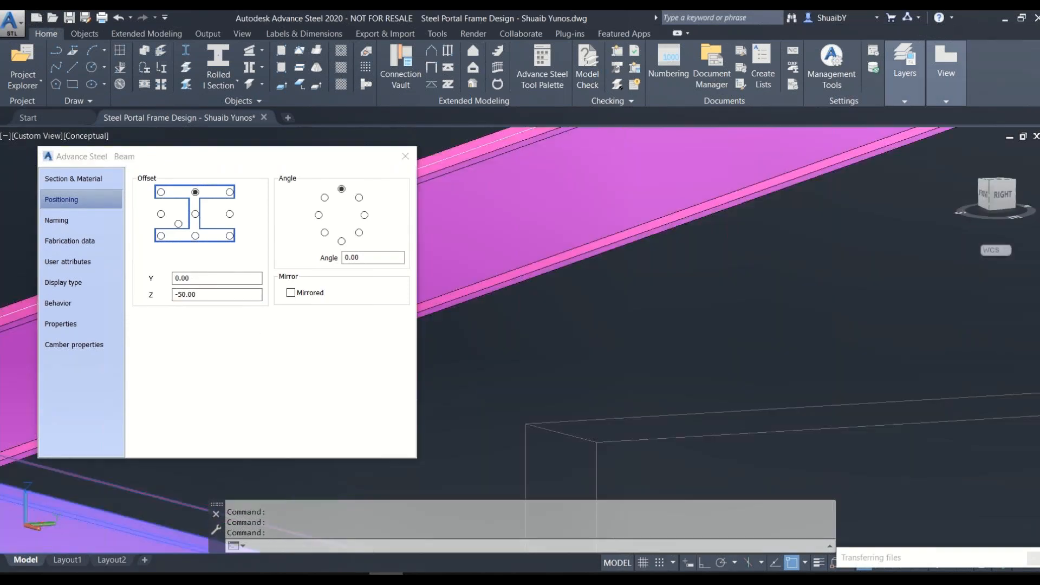
pyautogui.scroll(-5, 699, 352)
pyautogui.scroll(3, 476, 387)
pyautogui.scroll(4, 451, 377)
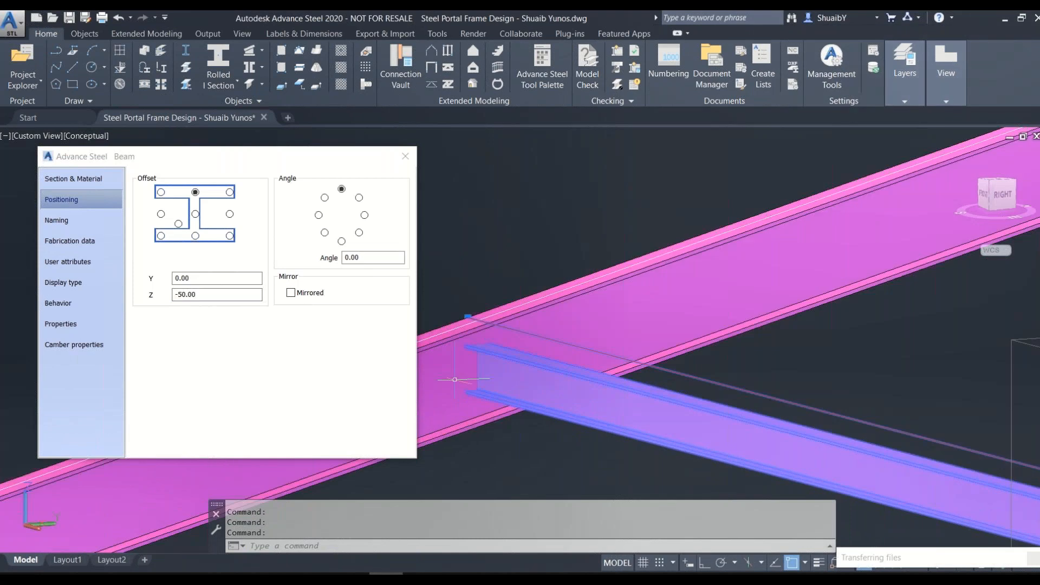
pyautogui.keyDown('shift'); pyautogui.moveTo(617, 378); pyautogui.dragTo(602, 378, button='middle'); pyautogui.keyUp('shift')
pyautogui.keyDown('shift'); pyautogui.moveTo(701, 340); pyautogui.dragTo(740, 323, button='middle'); pyautogui.keyUp('shift')
pyautogui.scroll(4, 741, 323)
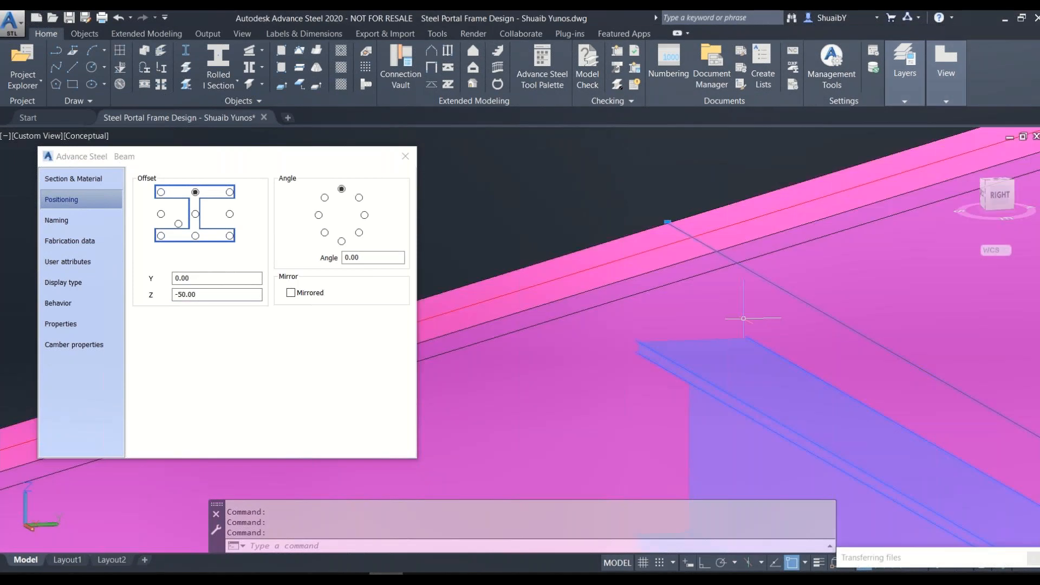
pyautogui.scroll(-2, 690, 278)
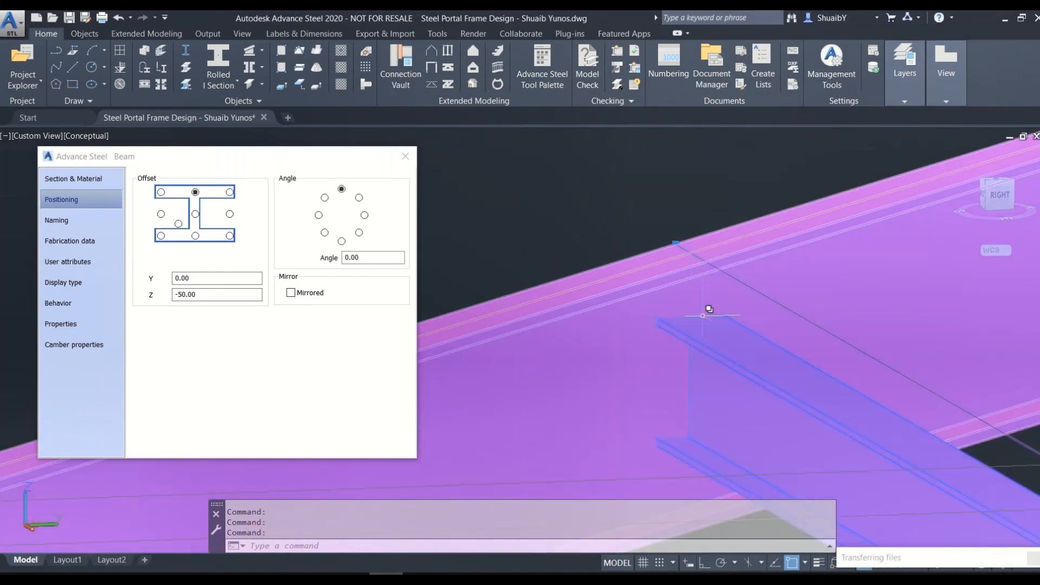
pyautogui.click(344, 258)
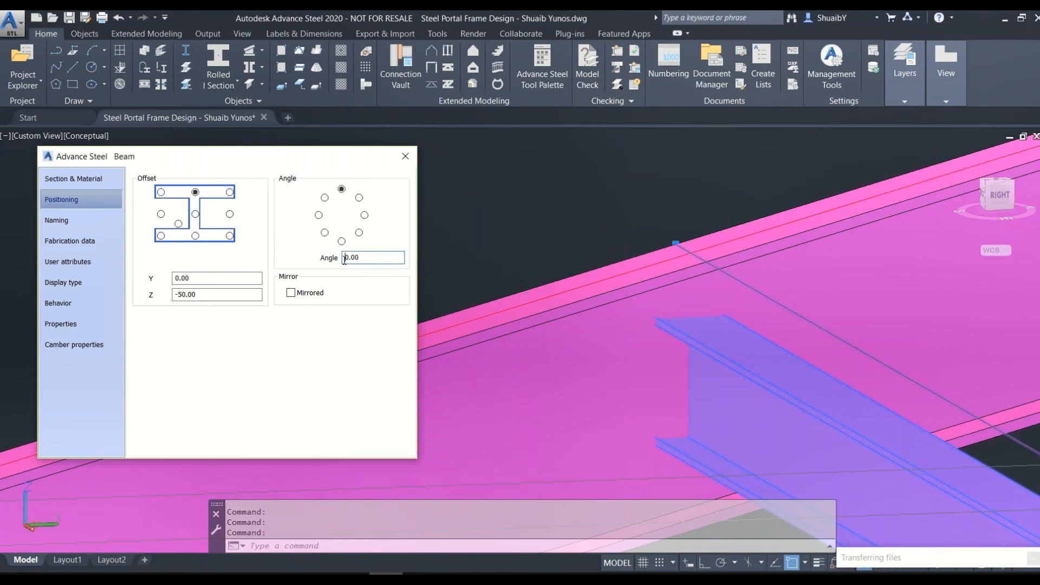
pyautogui.press('Delete')
pyautogui.write('1')
pyautogui.write('5')
pyautogui.press('Return')
# Check the rotated beam's end against the rafter slope and close the beam properties
pyautogui.scroll(-2, 495, 262)
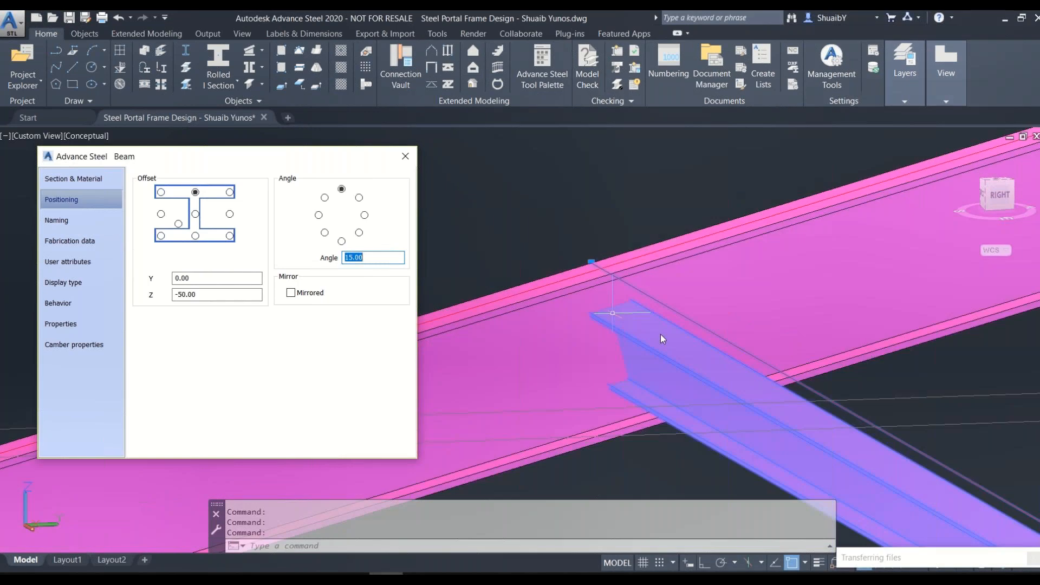
pyautogui.click(661, 332)
pyautogui.keyDown('shift'); pyautogui.moveTo(661, 332); pyautogui.dragTo(725, 305, button='middle'); pyautogui.keyUp('shift')
pyautogui.scroll(3, 736, 298)
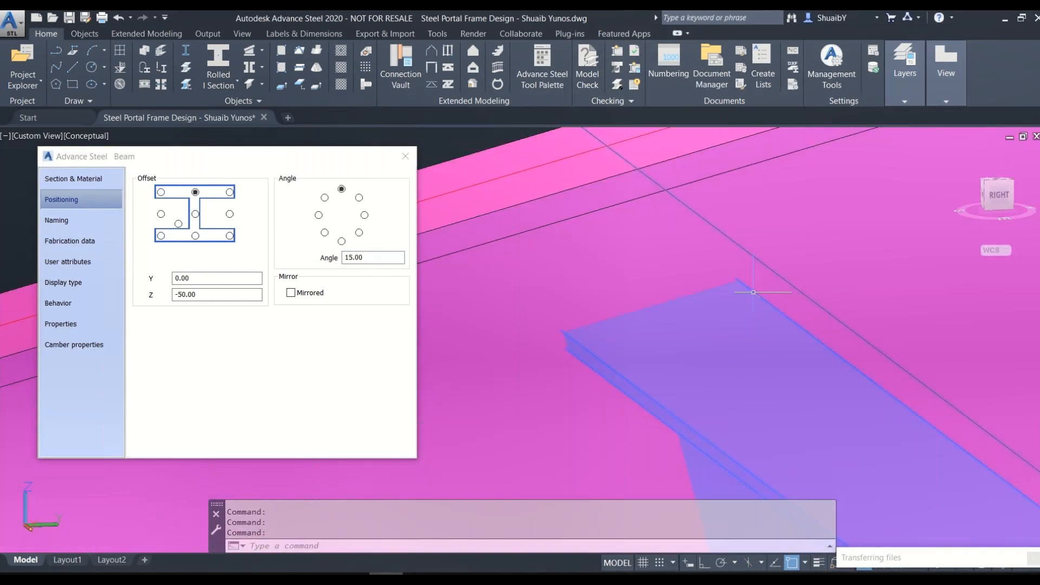
pyautogui.press('ctrl')
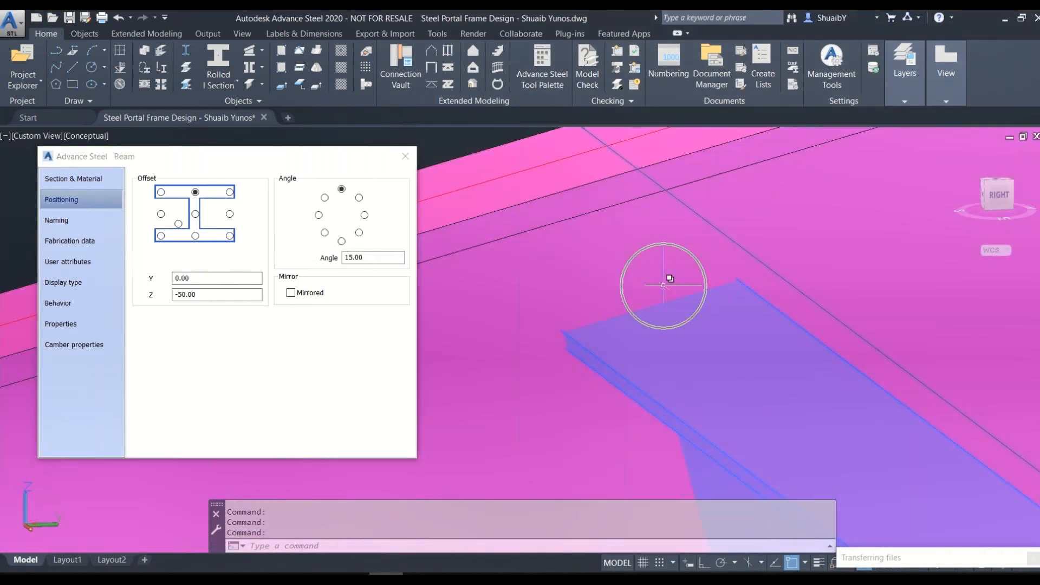
pyautogui.scroll(-2, 580, 254)
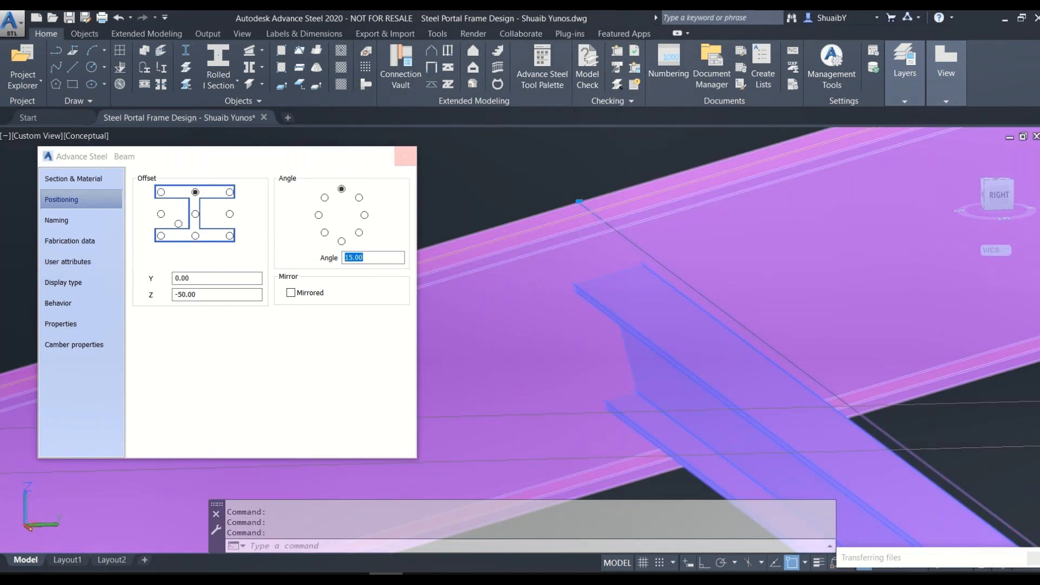
pyautogui.click(405, 156)
# Add a single side end plate connection with the first frame's rafter as main beam and the IPE 100 beam as secondary beam
pyautogui.scroll(-3, 509, 318)
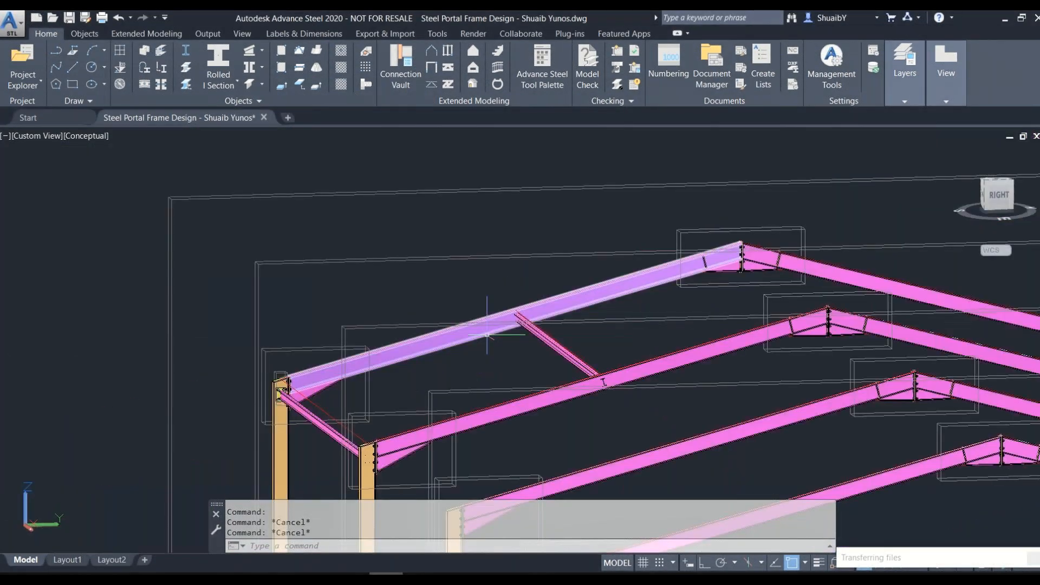
pyautogui.scroll(4, 376, 208)
pyautogui.click(397, 74)
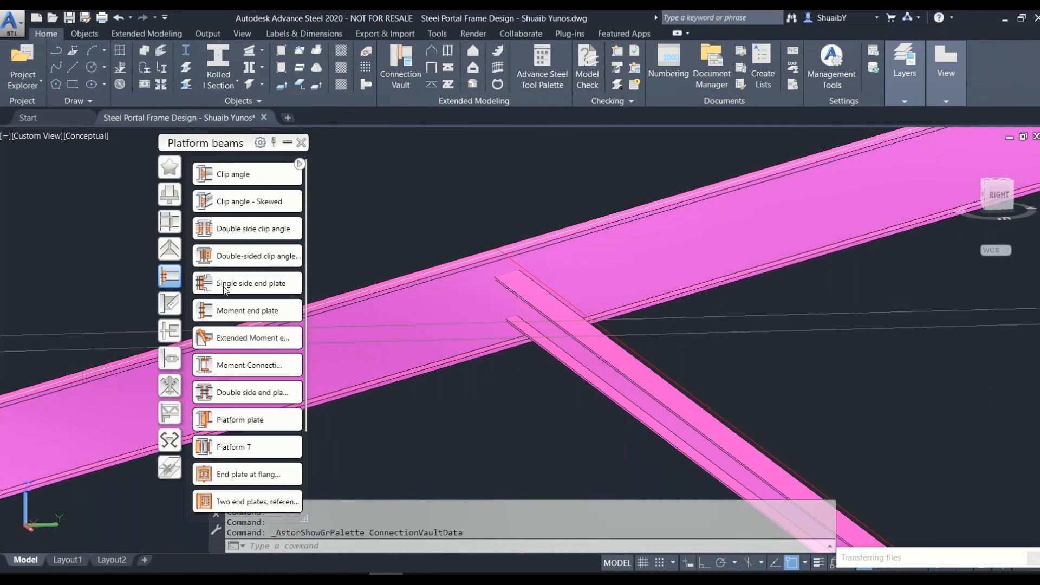
pyautogui.click(224, 284)
pyautogui.click(458, 312)
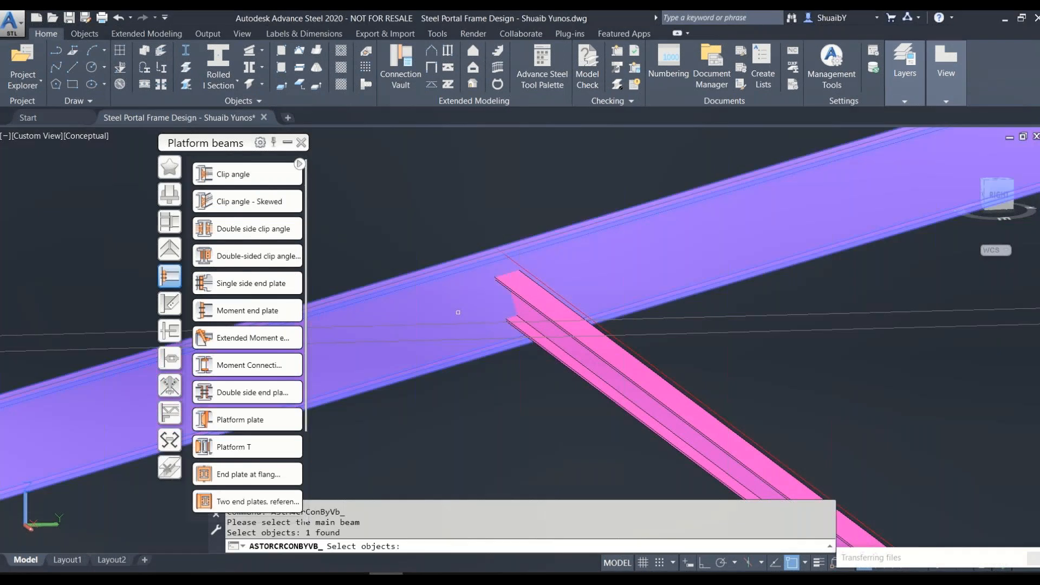
pyautogui.press('Return')
pyautogui.click(536, 303)
pyautogui.press('Return')
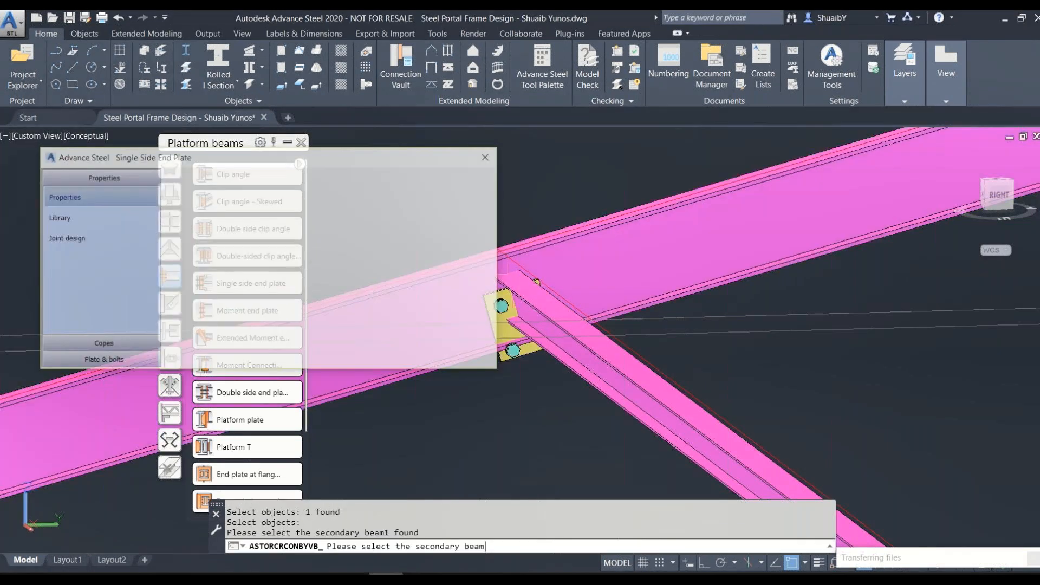
pyautogui.scroll(-4, 857, 276)
pyautogui.scroll(4, 780, 278)
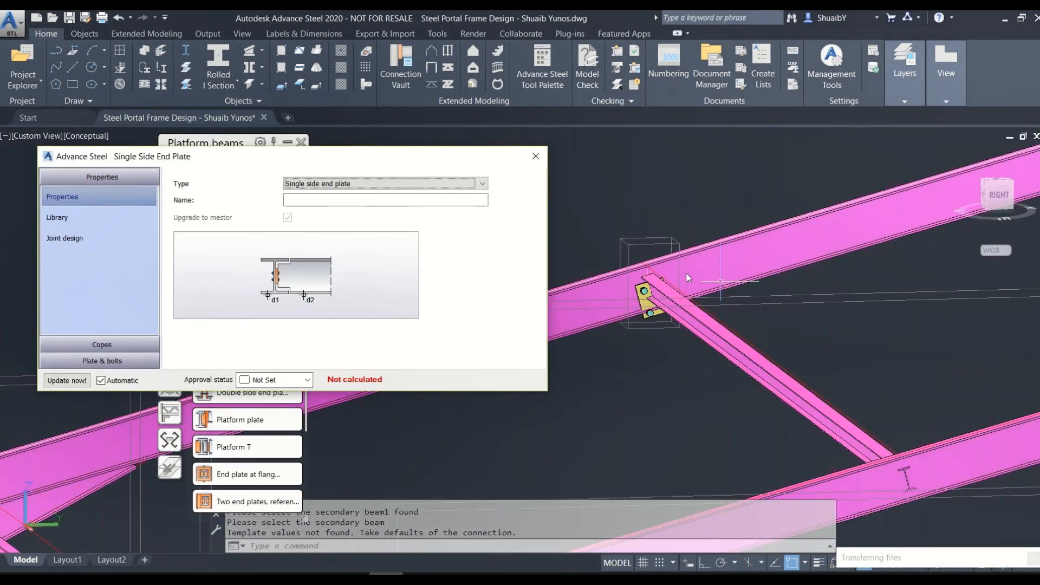
# Set the bolt diameter of the single side end plate connection to 12.00 mm
pyautogui.scroll(3, 678, 272)
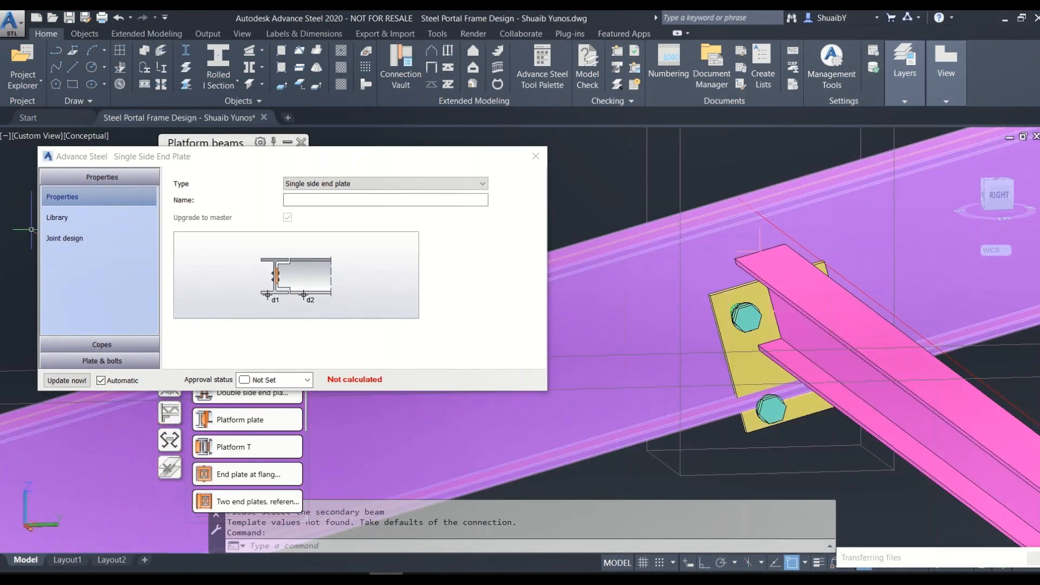
pyautogui.click(95, 360)
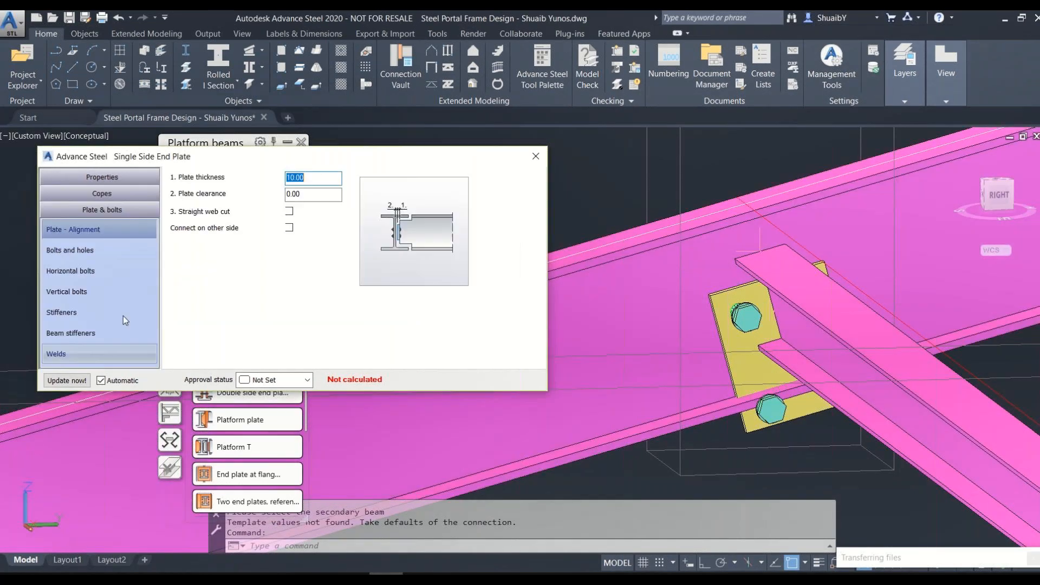
pyautogui.click(75, 248)
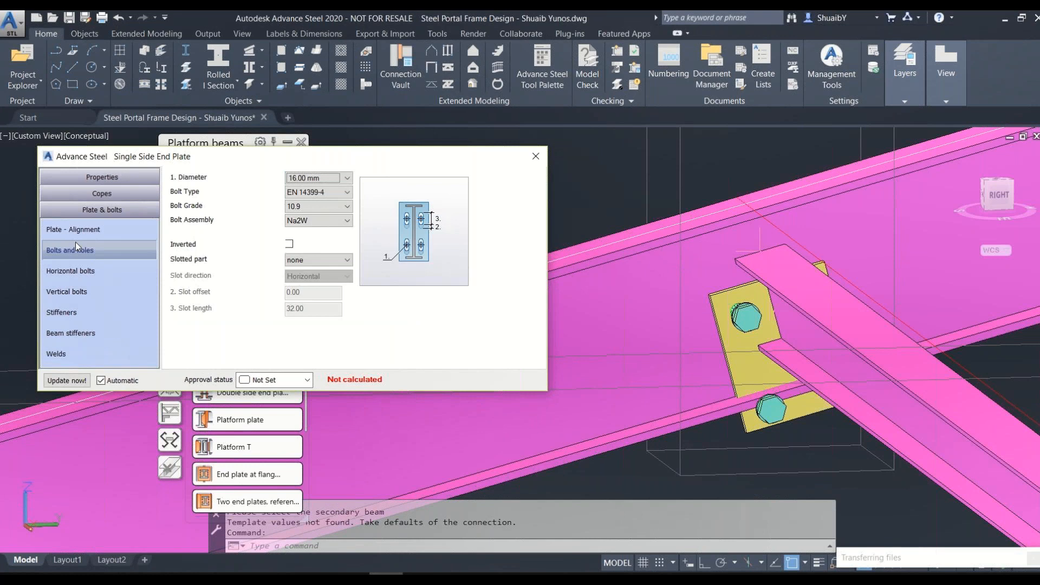
pyautogui.click(311, 178)
pyautogui.click(294, 249)
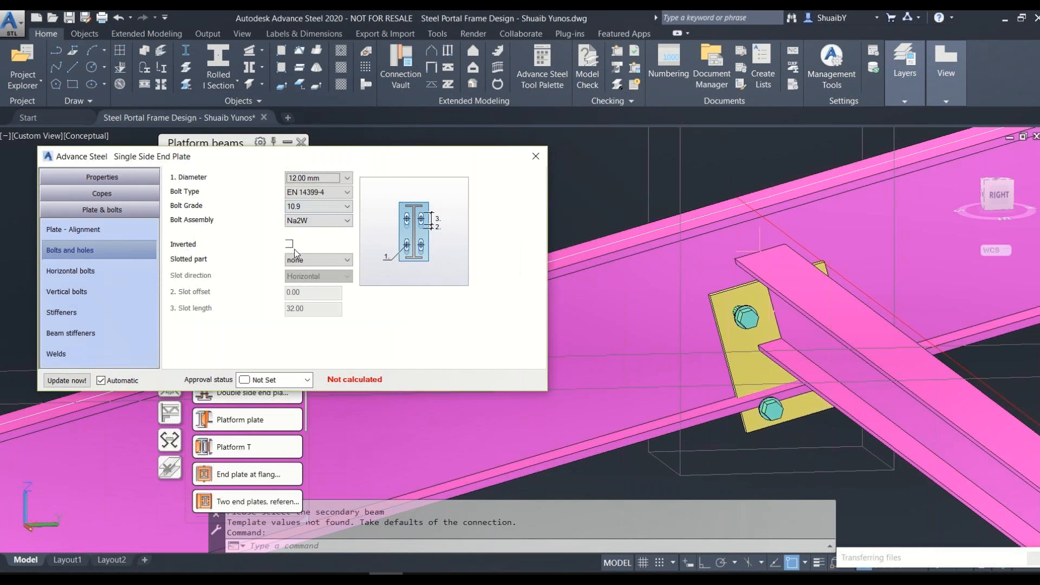
# Set the plate layout for the end plate's horizontal bolts to Total
pyautogui.click(74, 267)
pyautogui.click(306, 179)
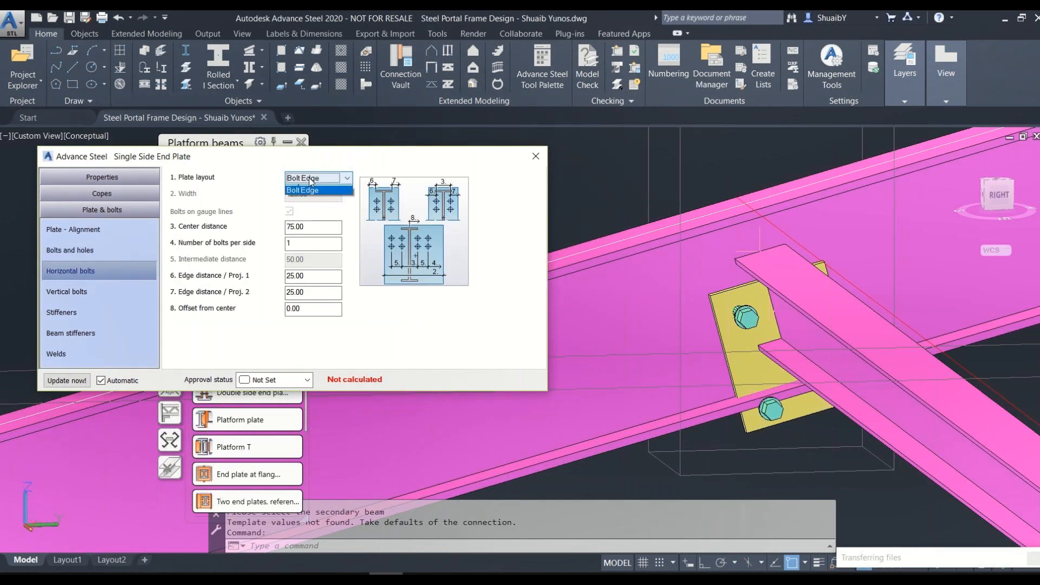
pyautogui.click(301, 190)
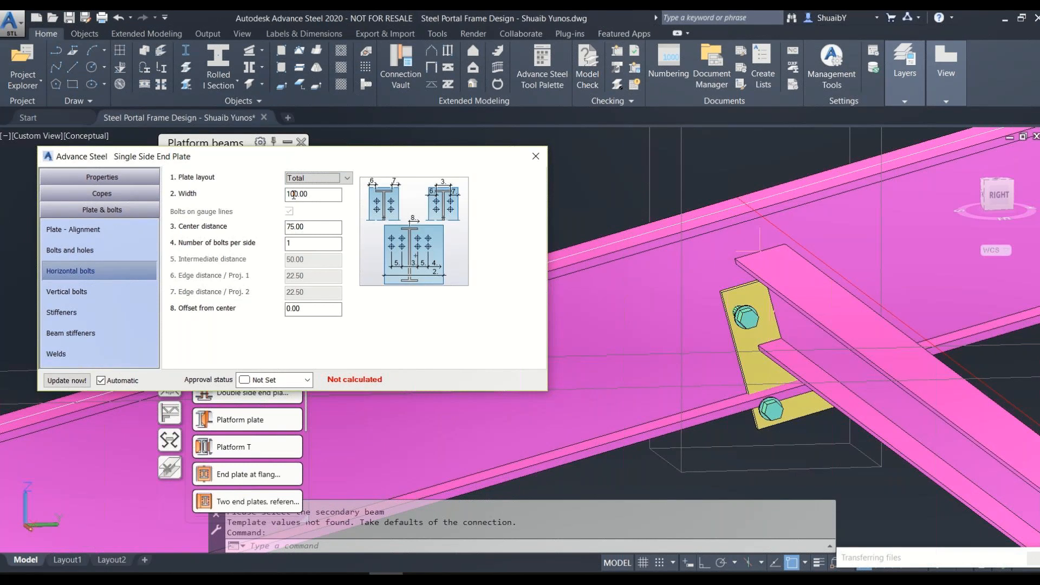
# Try the plate height options for the vertical bolts and set the height to be defined by Total from middle
pyautogui.click(68, 295)
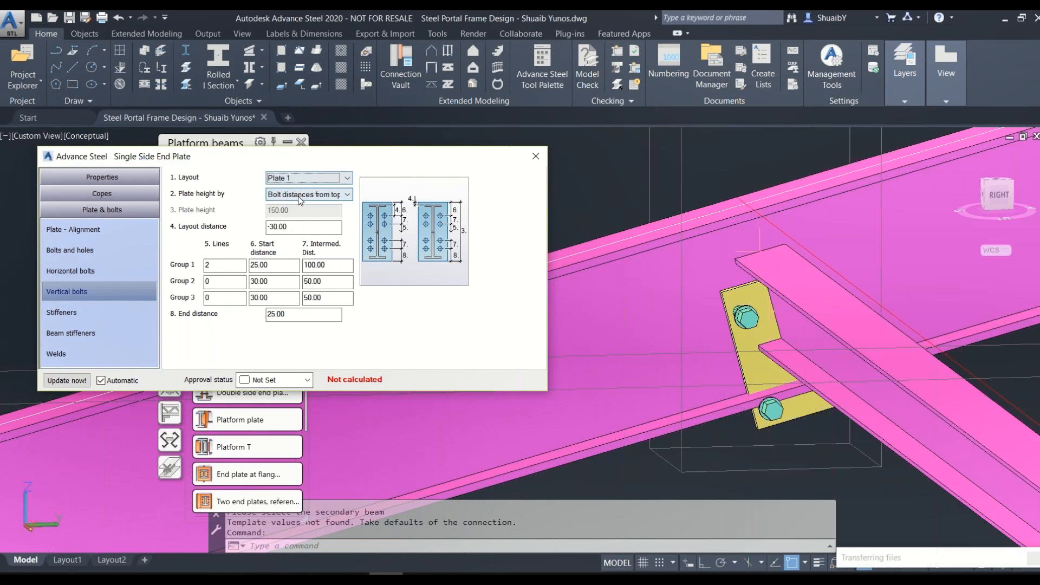
pyautogui.scroll(-3, 298, 196)
pyautogui.click(295, 196)
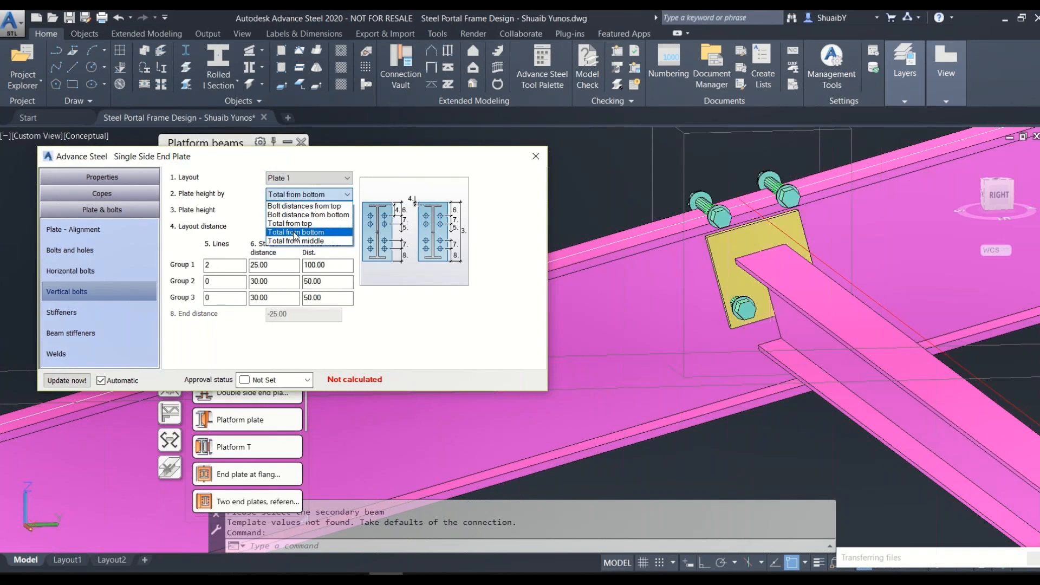
pyautogui.click(294, 224)
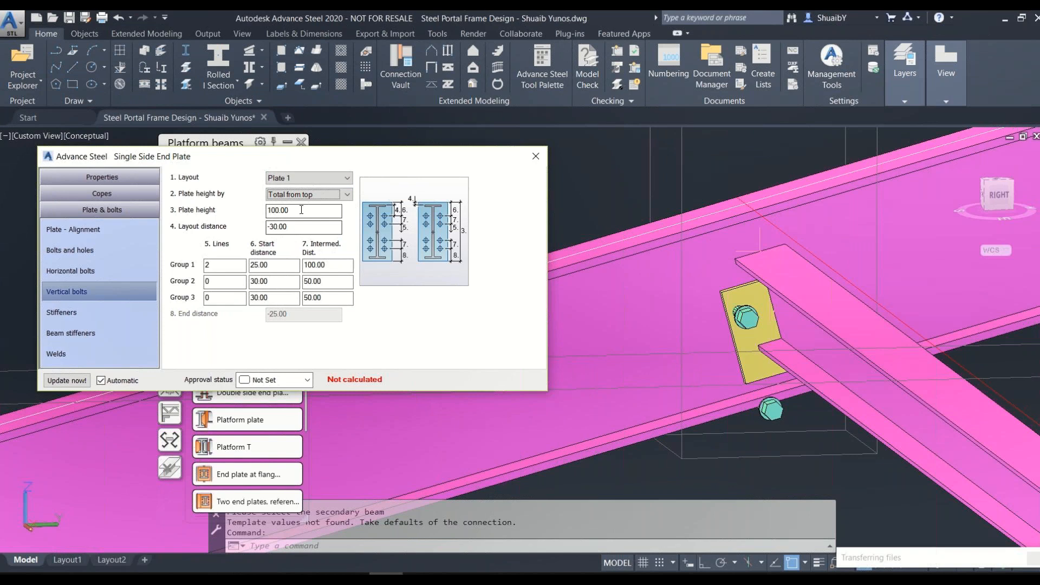
pyautogui.click(300, 194)
pyautogui.click(304, 241)
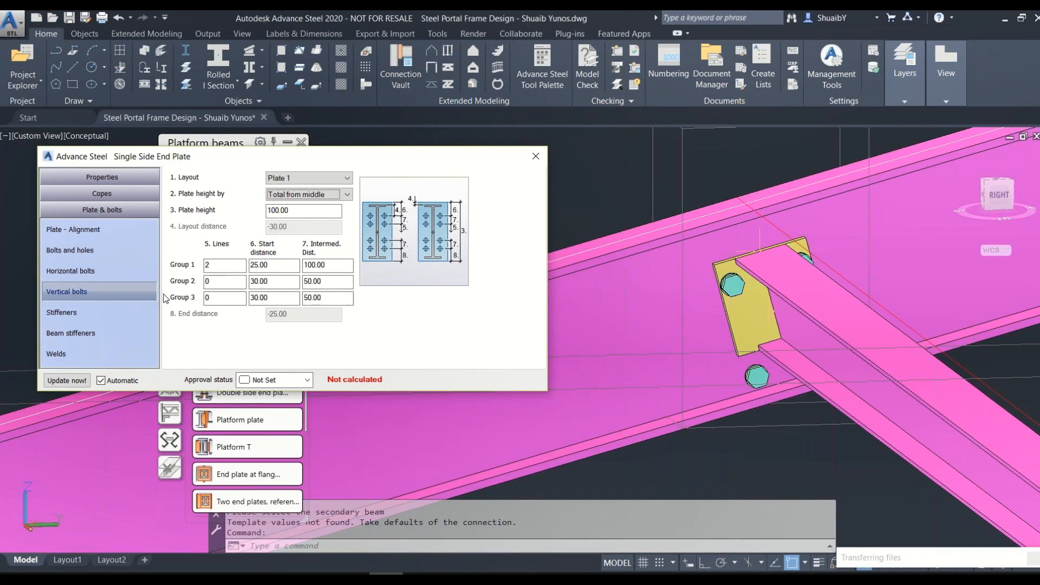
# Set the end plate's height to 140 and close the connection properties
pyautogui.click(275, 213)
pyautogui.click(275, 213)
pyautogui.press('BackSpace')
pyautogui.write('2')
pyautogui.doubleClick(275, 211)
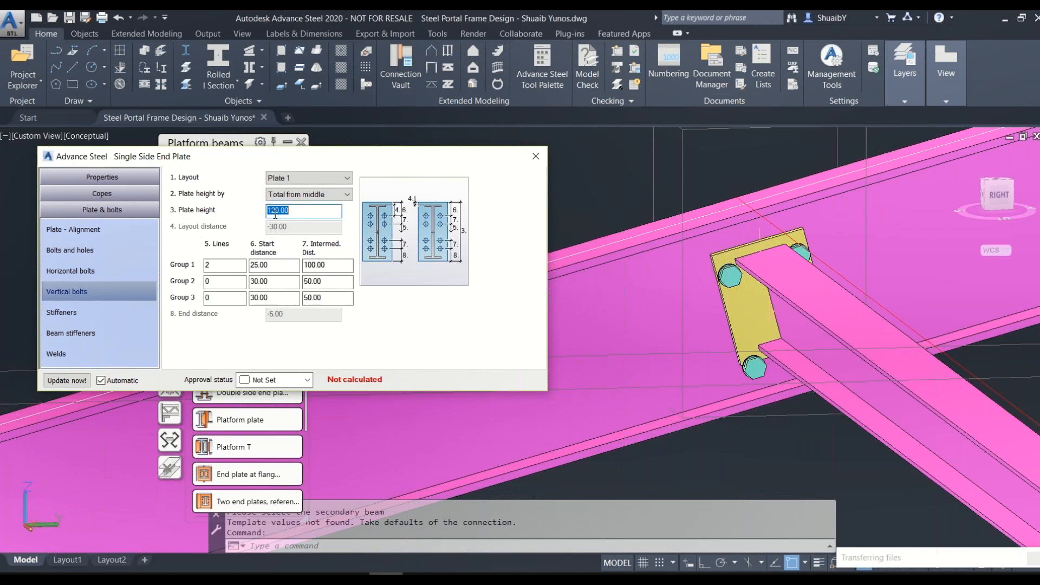
pyautogui.click(275, 215)
pyautogui.press('BackSpace')
pyautogui.write('4')
pyautogui.doubleClick(275, 214)
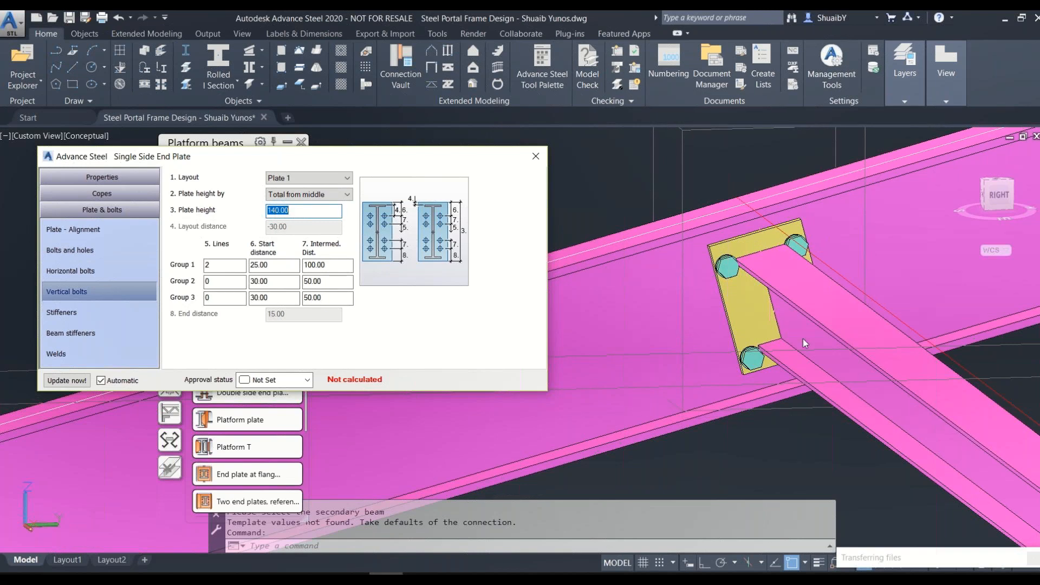
pyautogui.keyDown('shift'); pyautogui.moveTo(803, 339); pyautogui.dragTo(785, 360, button='middle'); pyautogui.keyUp('shift')
pyautogui.scroll(-3, 664, 249)
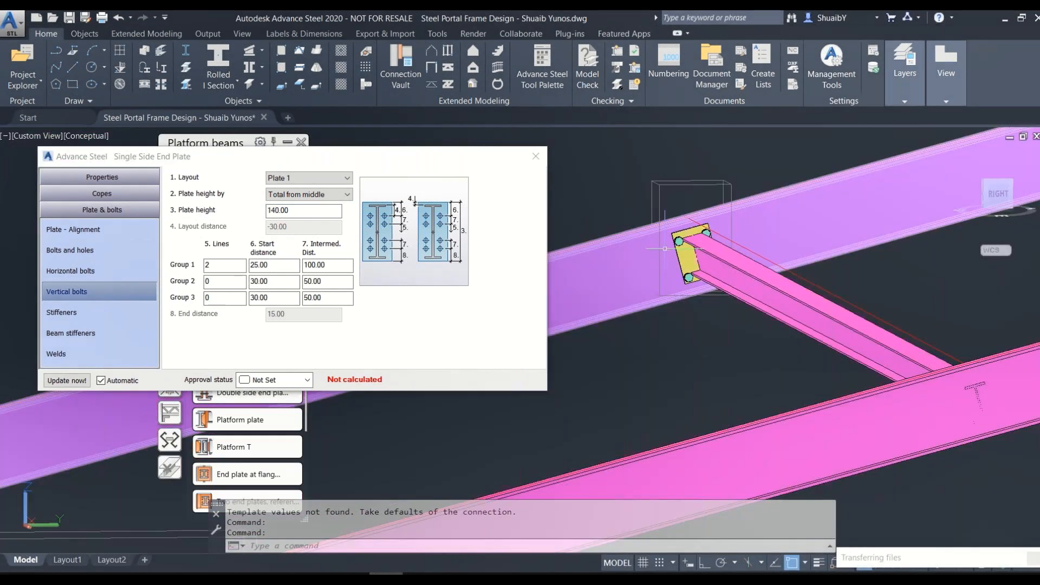
pyautogui.scroll(-2, 665, 248)
pyautogui.click(535, 156)
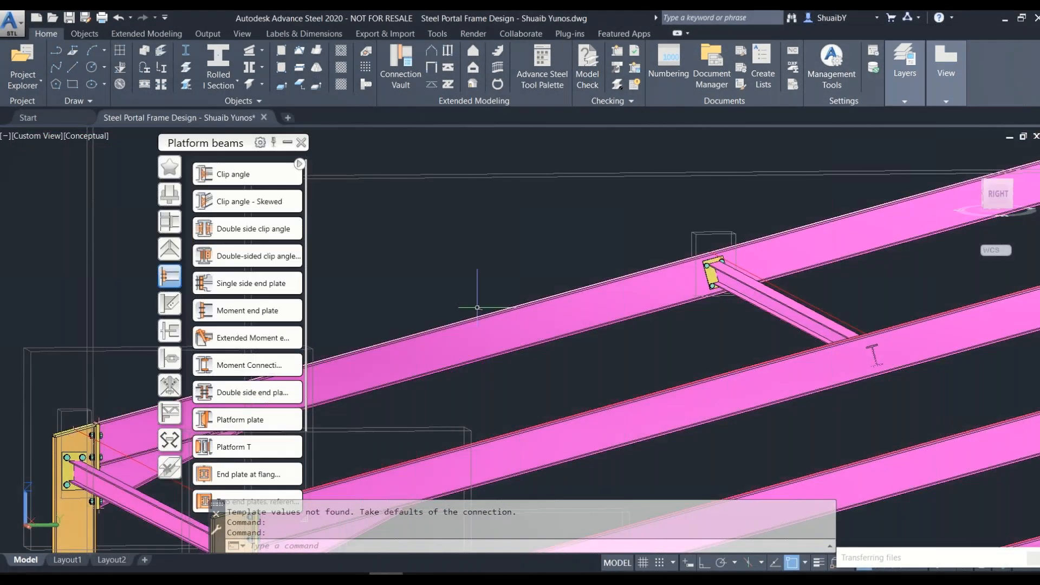
# Close the palette of platform beam connections
pyautogui.scroll(-2, 535, 349)
pyautogui.scroll(-5, 535, 349)
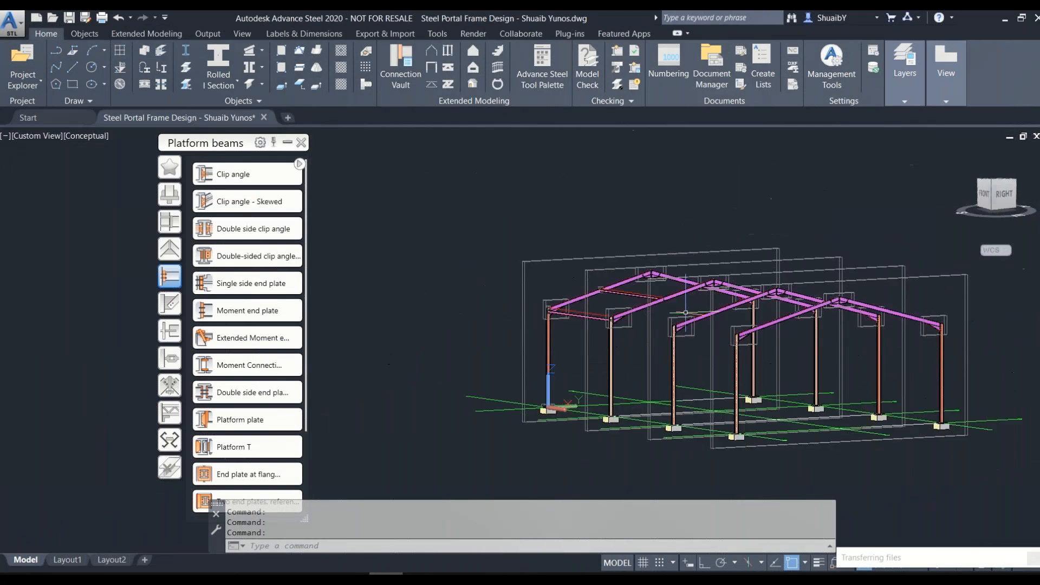
pyautogui.scroll(3, 557, 305)
pyautogui.scroll(3, 557, 305)
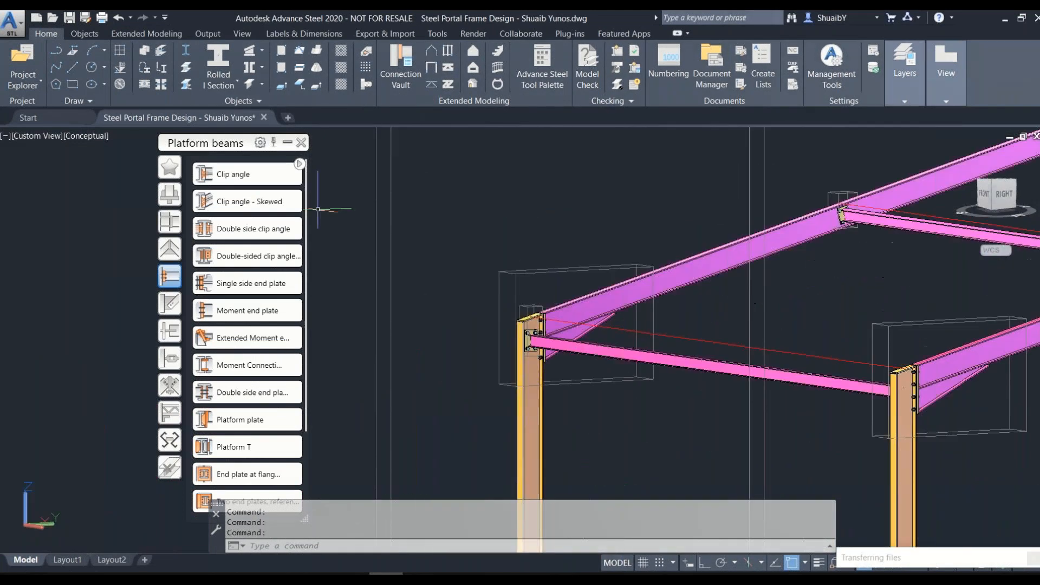
pyautogui.click(301, 142)
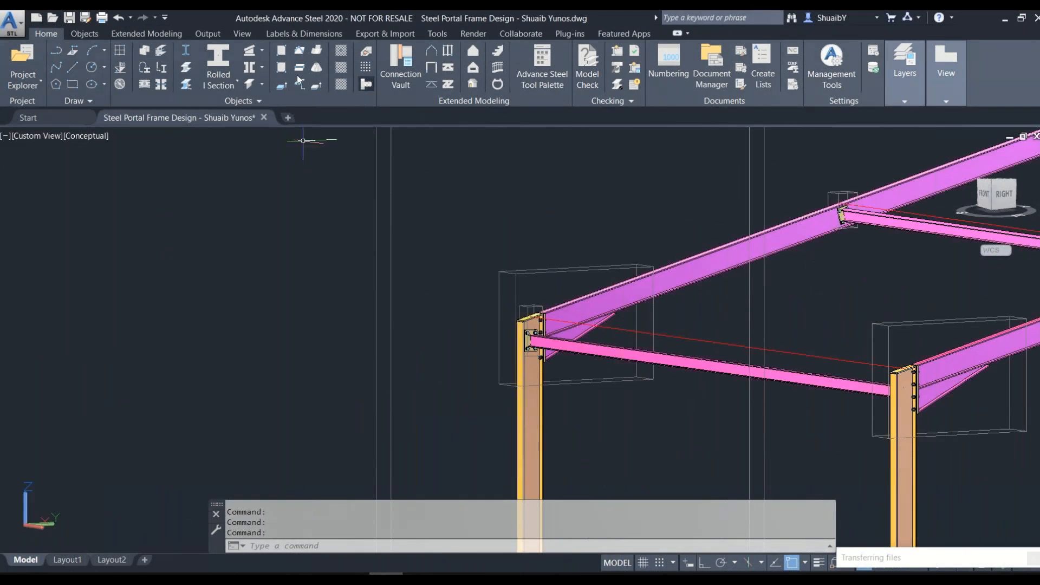
# Start transforming the eaves beam and the mid-rafter beam with their connections, and close the tool palette
pyautogui.click(542, 61)
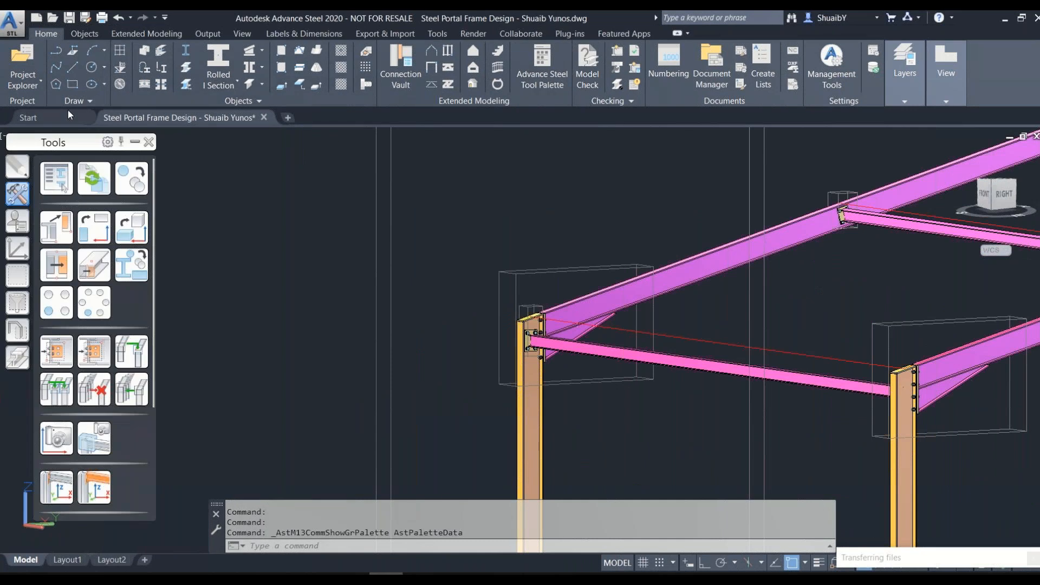
pyautogui.click(132, 178)
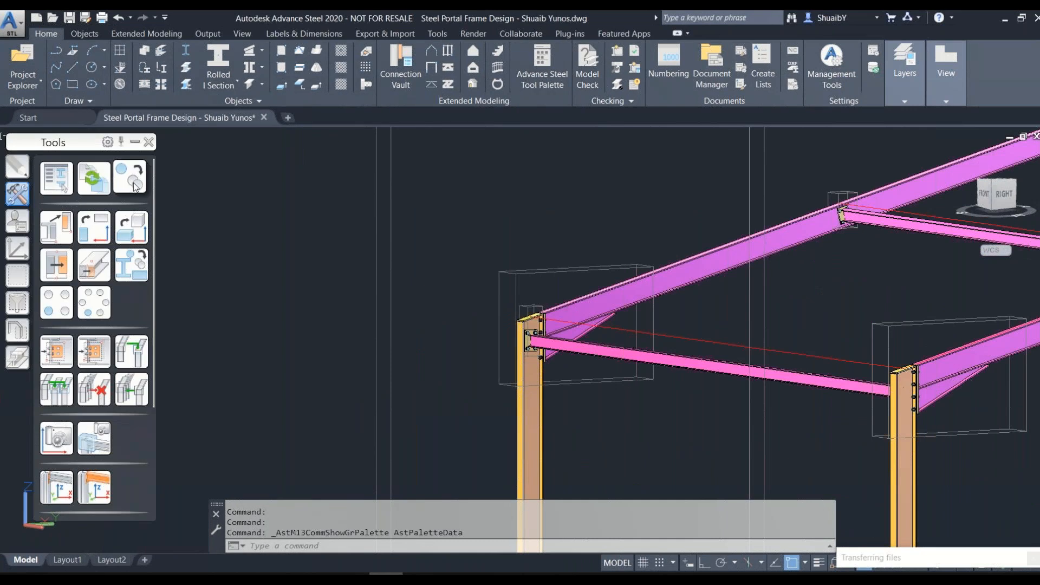
pyautogui.click(280, 46)
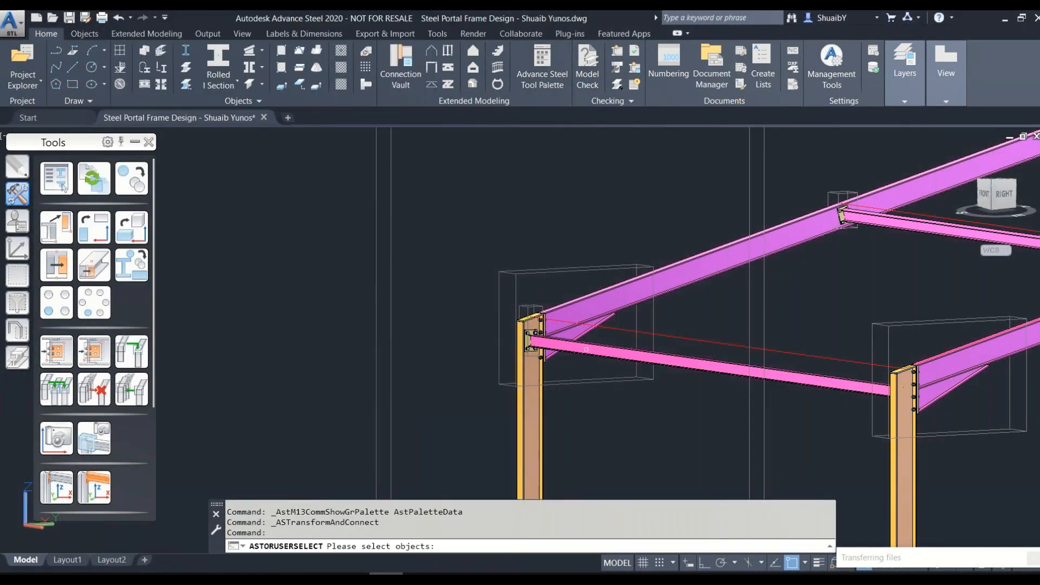
pyautogui.click(606, 353)
pyautogui.scroll(-2, 603, 386)
pyautogui.scroll(3, 717, 309)
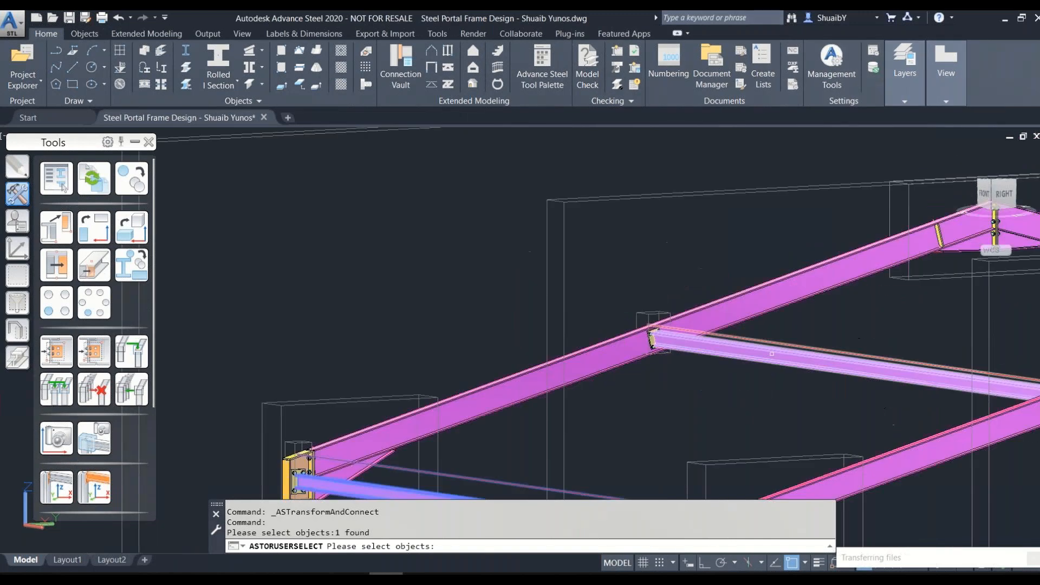
pyautogui.click(771, 353)
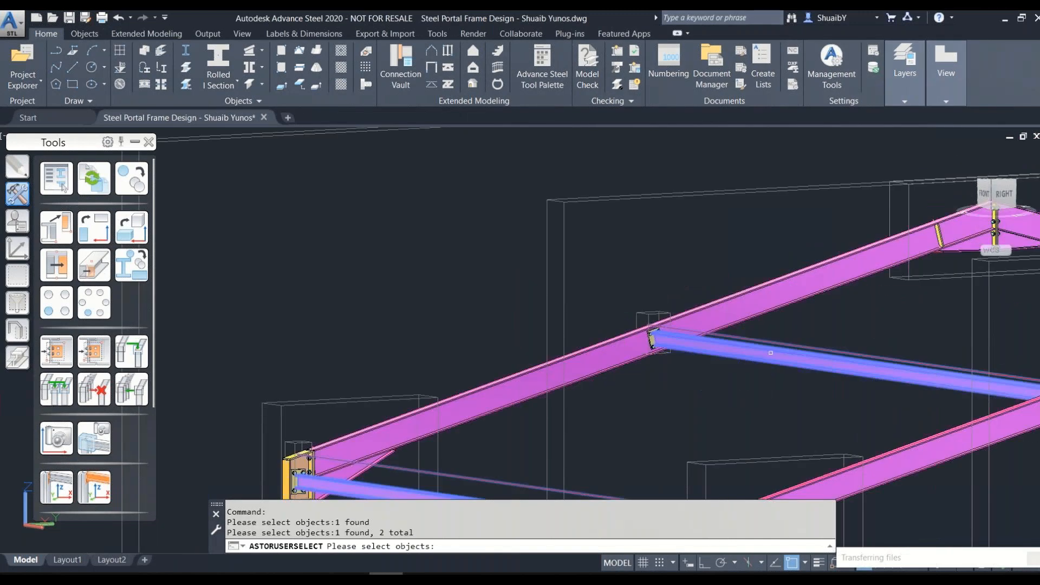
pyautogui.press('Return')
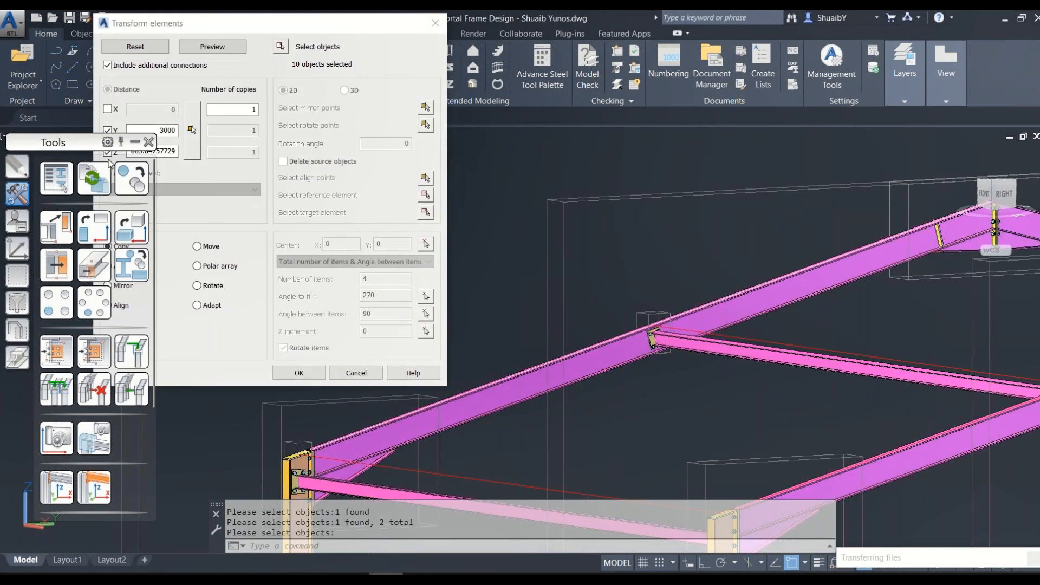
pyautogui.click(147, 141)
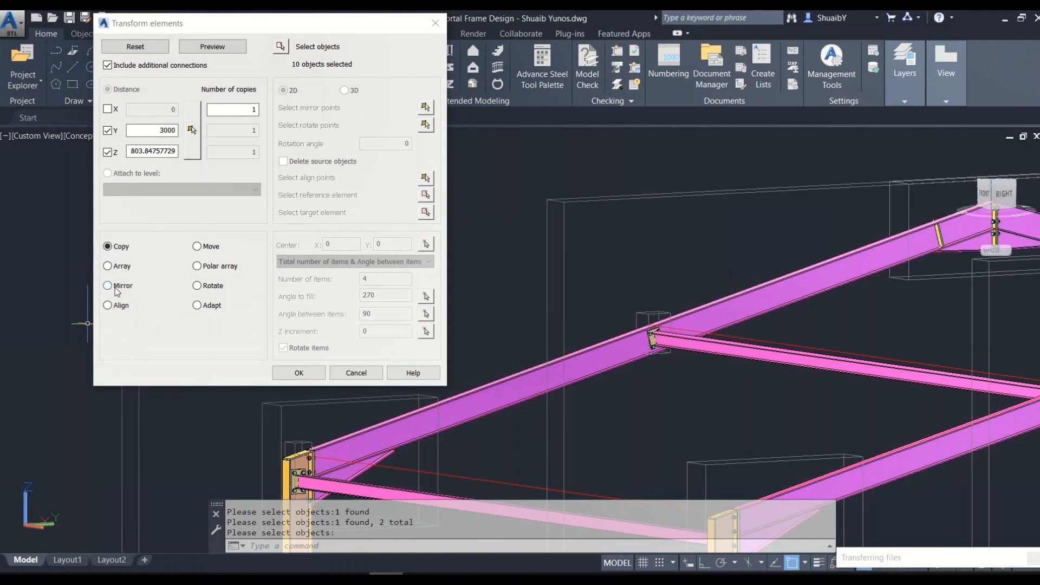
# Choose Mirror and define the mirroring line from the first frame's ridge point to the second frame's ridge point
pyautogui.click(115, 288)
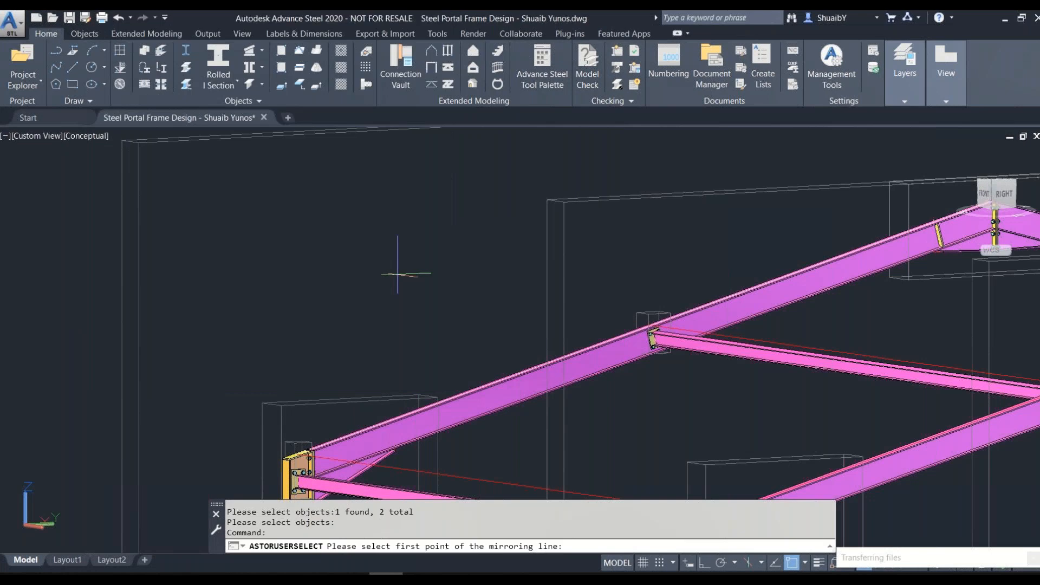
pyautogui.scroll(-4, 397, 275)
pyautogui.keyDown('shift'); pyautogui.moveTo(398, 275); pyautogui.dragTo(438, 246, button='middle'); pyautogui.keyUp('shift')
pyautogui.scroll(5, 441, 244)
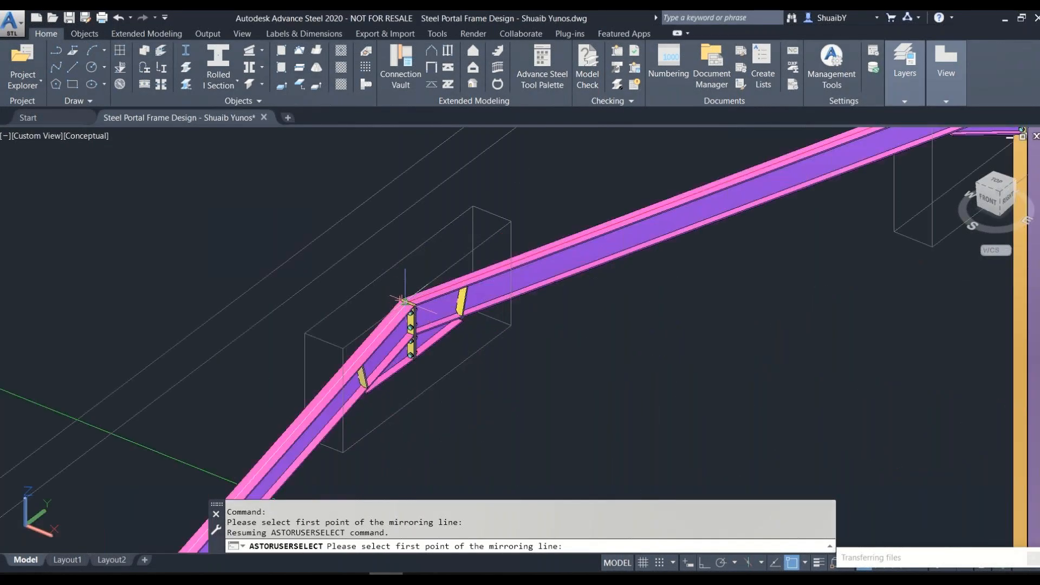
pyautogui.click(410, 311)
pyautogui.scroll(-5, 410, 312)
pyautogui.scroll(3, 557, 430)
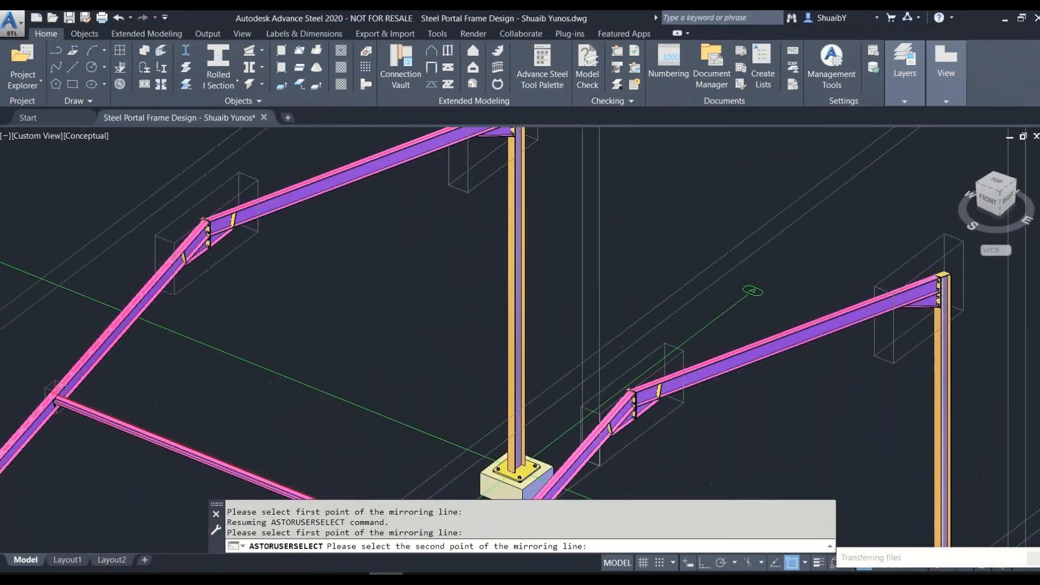
pyautogui.scroll(6, 634, 393)
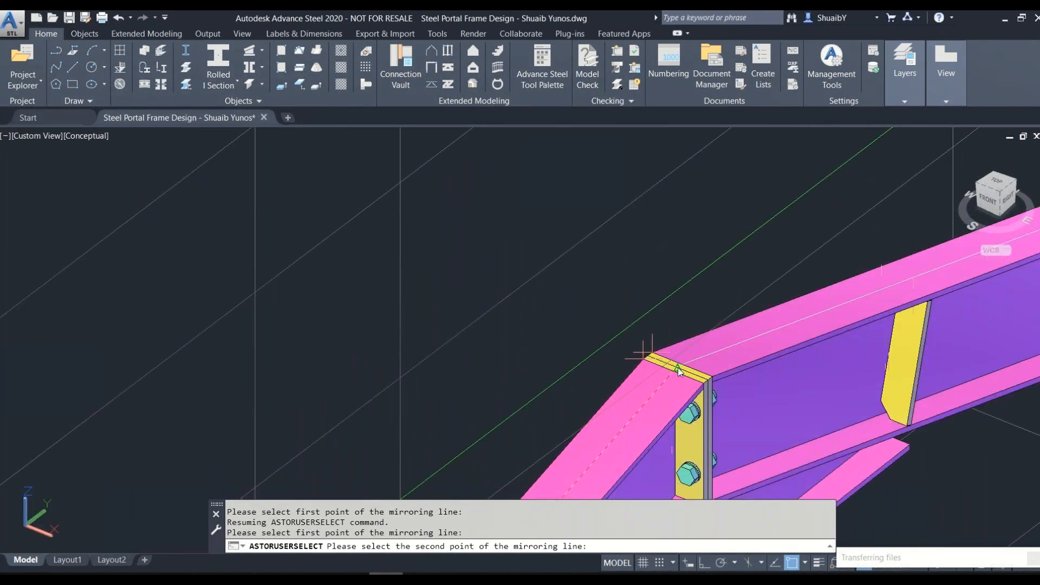
pyautogui.click(677, 369)
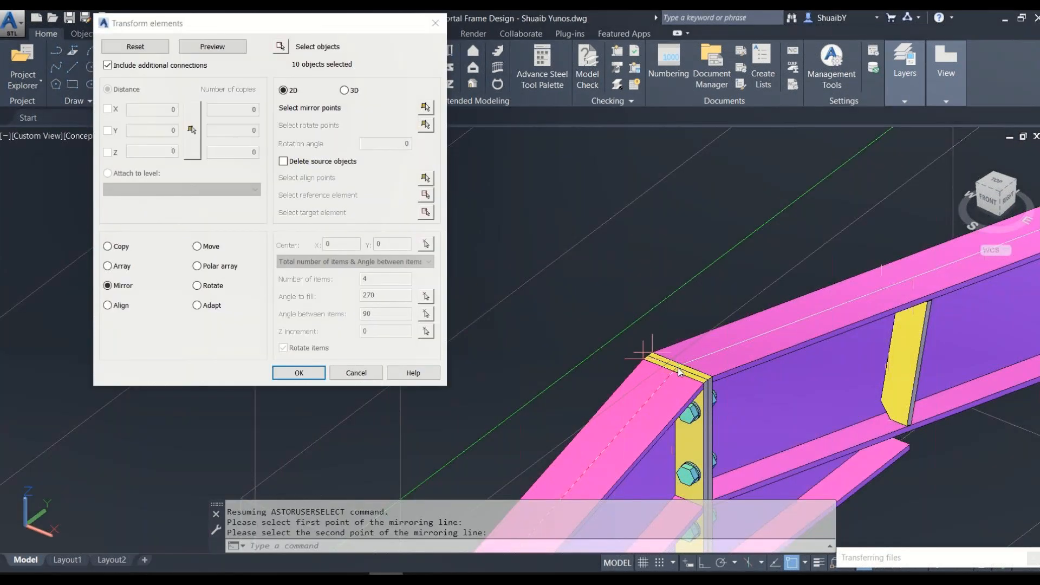
# Preview the mirrored beams and connections on the opposite roof slope and accept the result
pyautogui.click(206, 50)
pyautogui.scroll(-6, 574, 393)
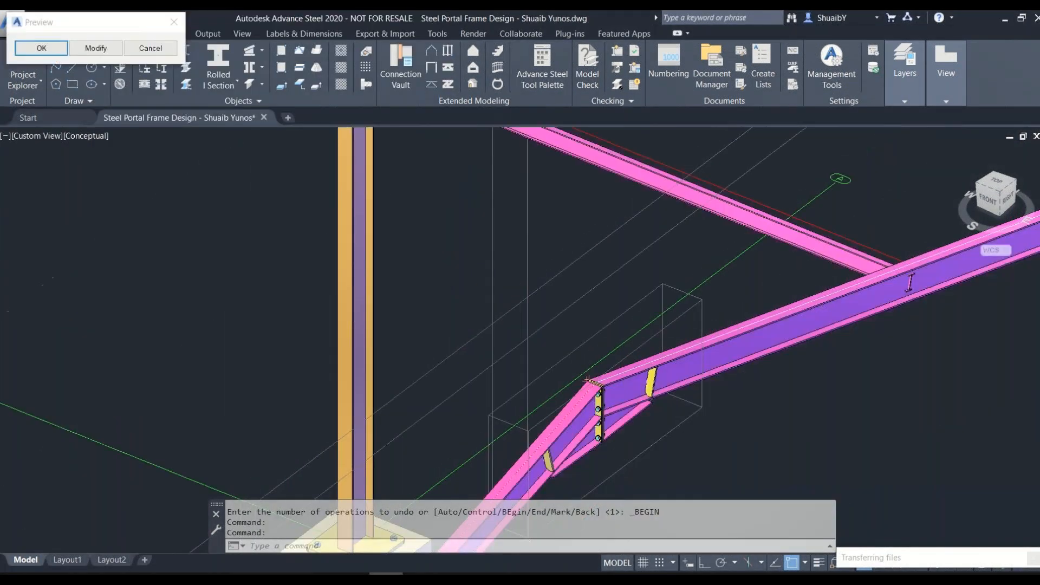
pyautogui.scroll(-4, 574, 392)
pyautogui.scroll(5, 364, 217)
pyautogui.scroll(2, 369, 242)
pyautogui.scroll(-4, 368, 242)
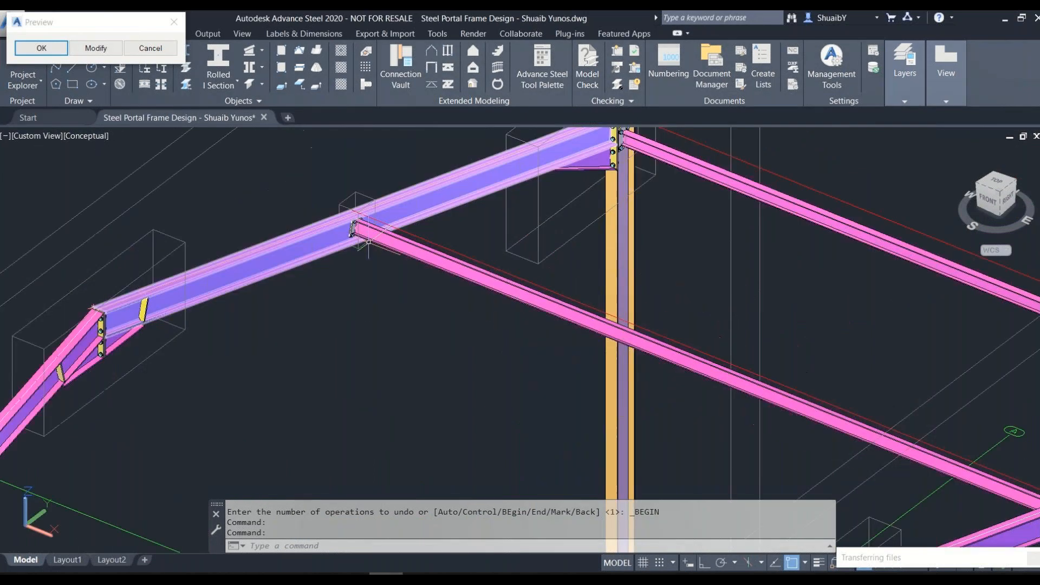
pyautogui.scroll(-5, 368, 242)
pyautogui.scroll(5, 368, 242)
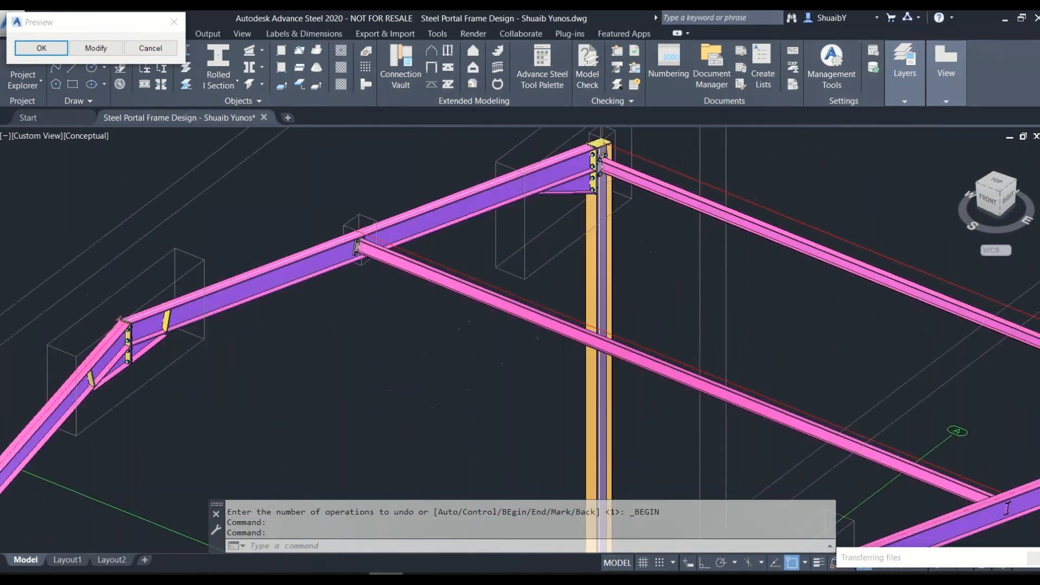
pyautogui.scroll(-1, 606, 189)
pyautogui.click(59, 46)
pyautogui.scroll(-2, 563, 220)
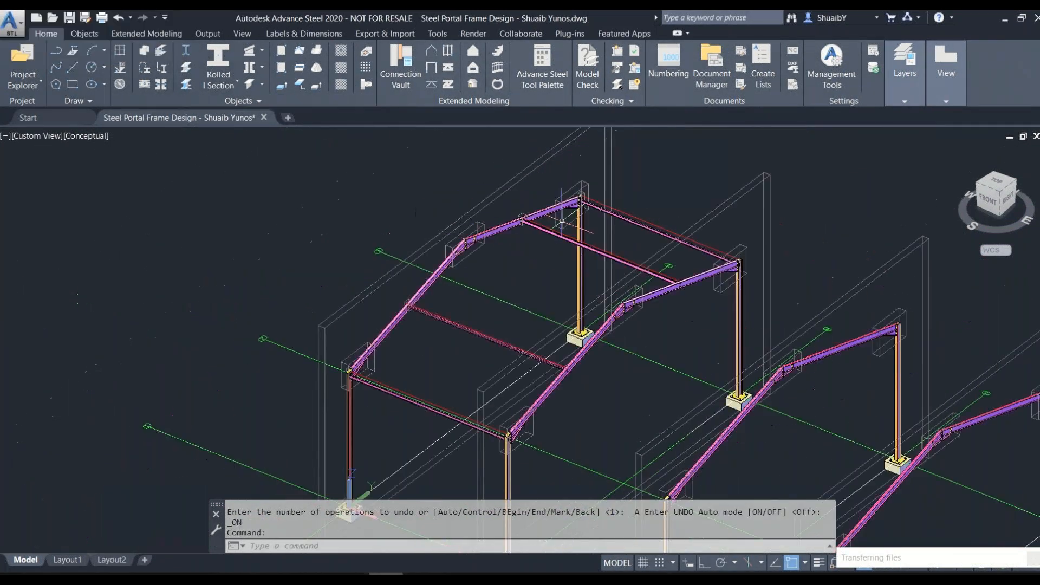
pyautogui.keyDown('shift'); pyautogui.moveTo(438, 317); pyautogui.dragTo(487, 292, button='middle'); pyautogui.keyUp('shift')
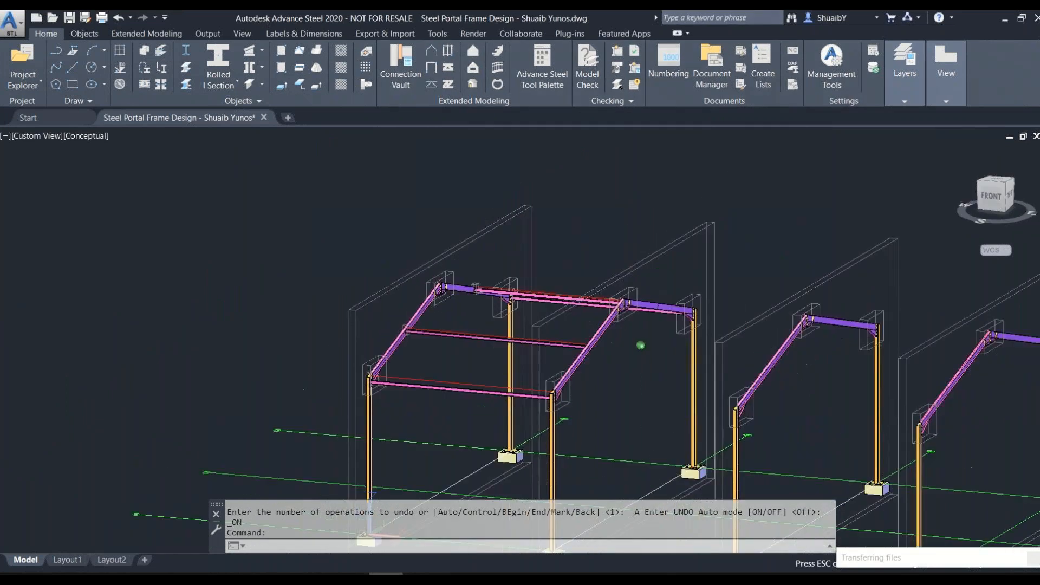
pyautogui.scroll(2, 469, 281)
pyautogui.scroll(-5, 436, 304)
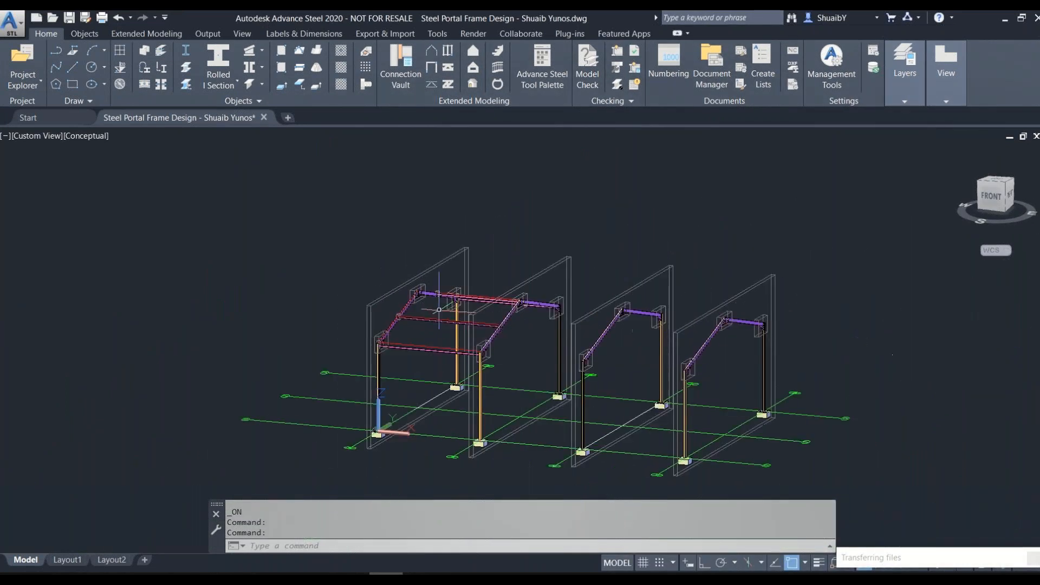
# Start transforming elements and select the four longitudinal beams of the first bay on both roof slopes
pyautogui.scroll(2, 437, 309)
pyautogui.scroll(2, 437, 309)
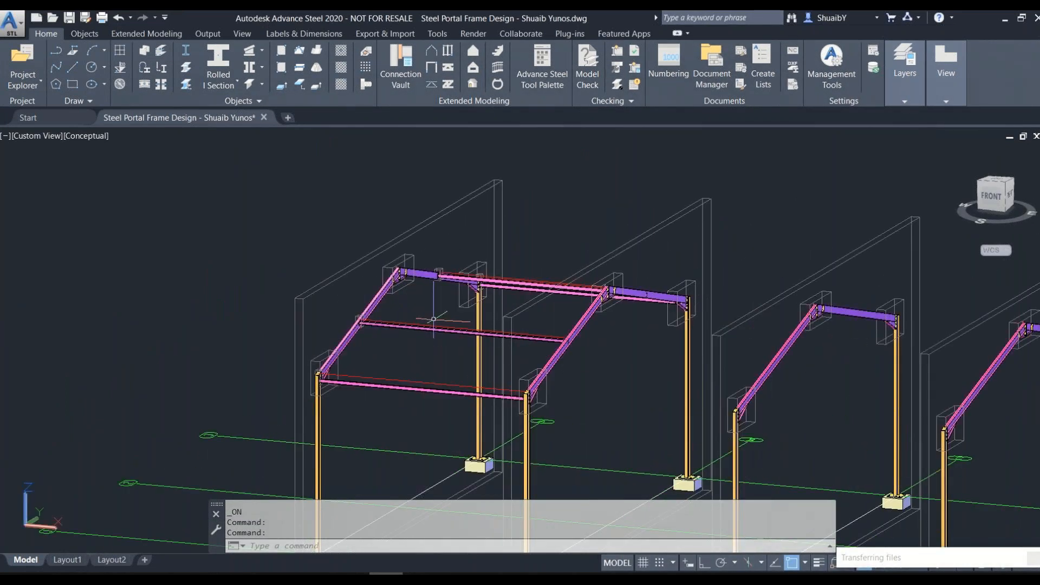
pyautogui.keyDown('shift'); pyautogui.moveTo(433, 319); pyautogui.dragTo(411, 375, button='middle'); pyautogui.keyUp('shift')
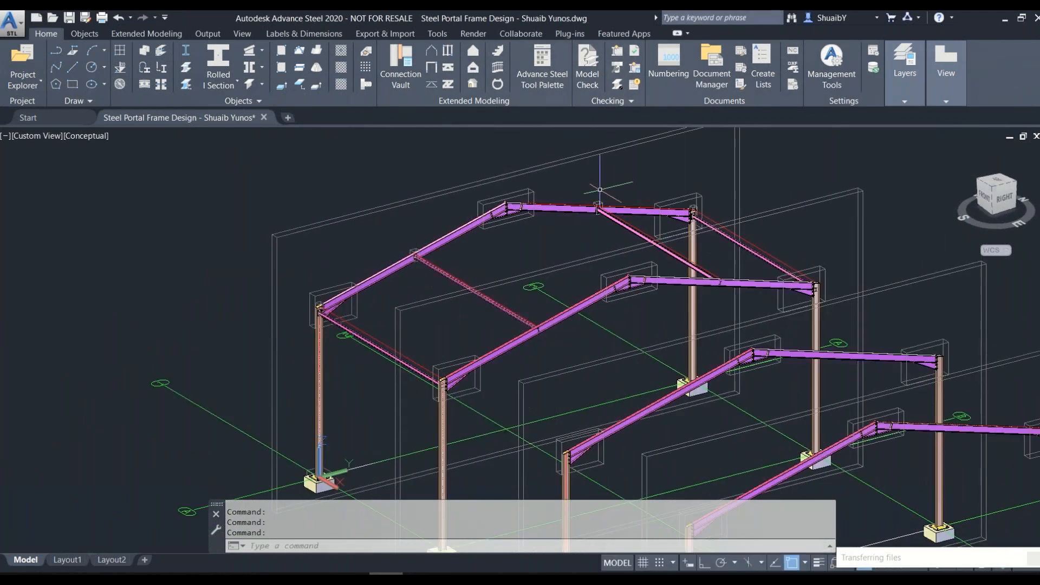
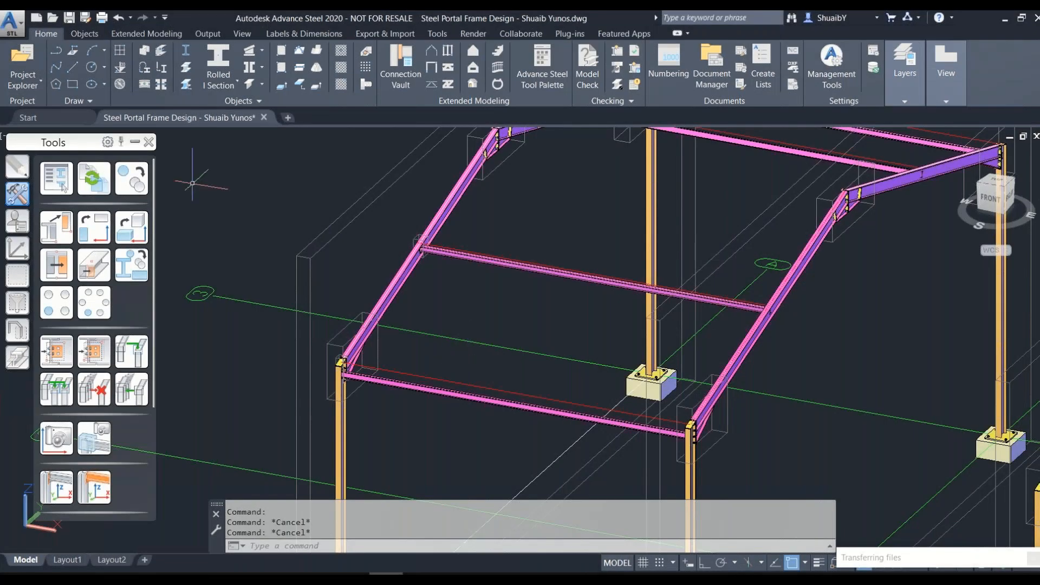
pyautogui.click(87, 167)
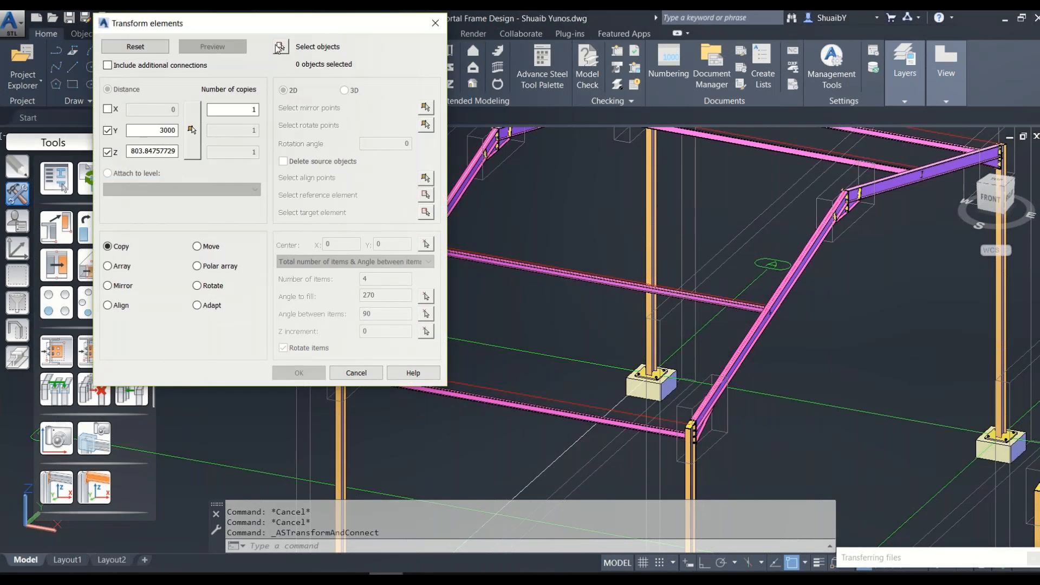
pyautogui.click(279, 47)
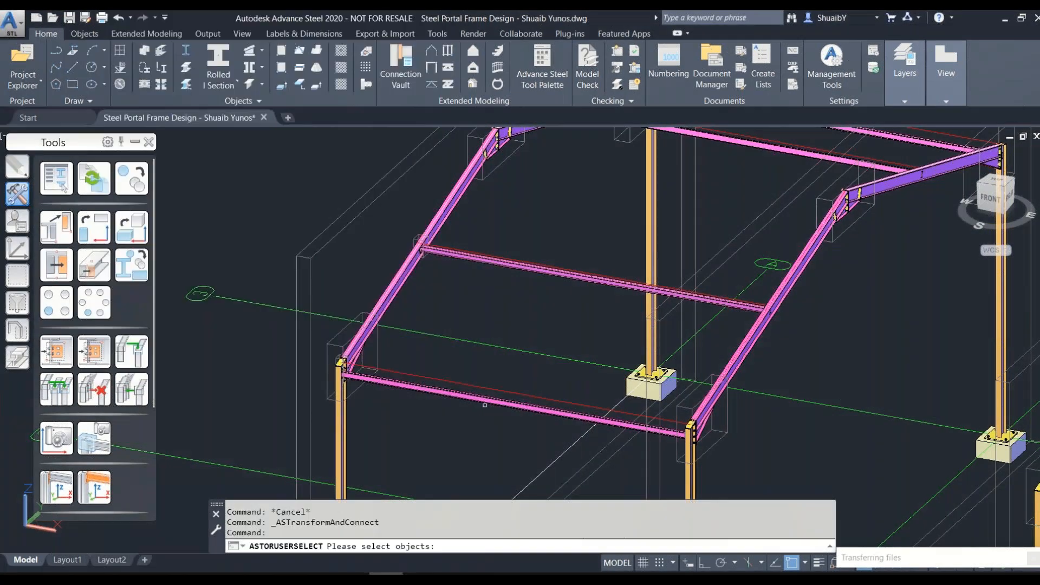
pyautogui.click(485, 403)
pyautogui.click(529, 259)
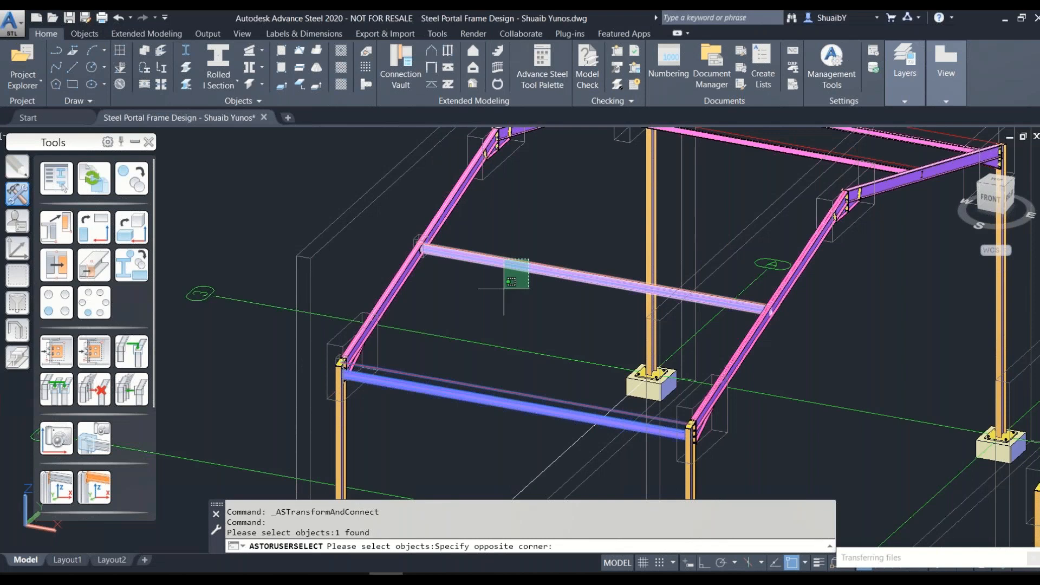
pyautogui.click(504, 288)
pyautogui.scroll(-4, 503, 288)
pyautogui.scroll(5, 576, 296)
pyautogui.click(576, 296)
pyautogui.click(601, 265)
pyautogui.press('Return')
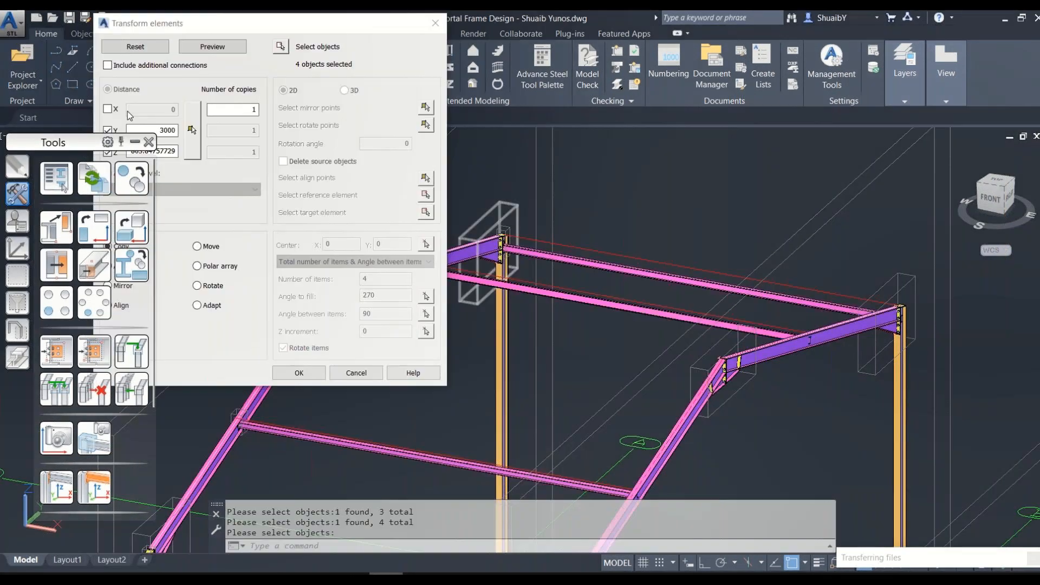
# Copy the four beams into the following bays along X only, at a distance of 6000, with the Y and Z offsets disabled
pyautogui.click(108, 153)
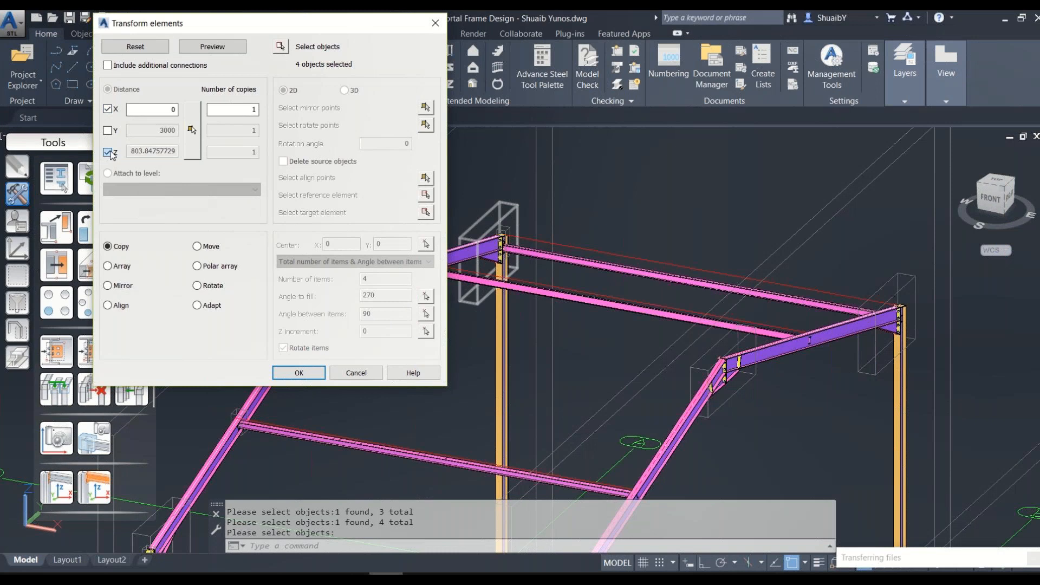
pyautogui.click(110, 153)
pyautogui.click(162, 108)
pyautogui.write('6000')
pyautogui.press('Tab')
pyautogui.press('Return')
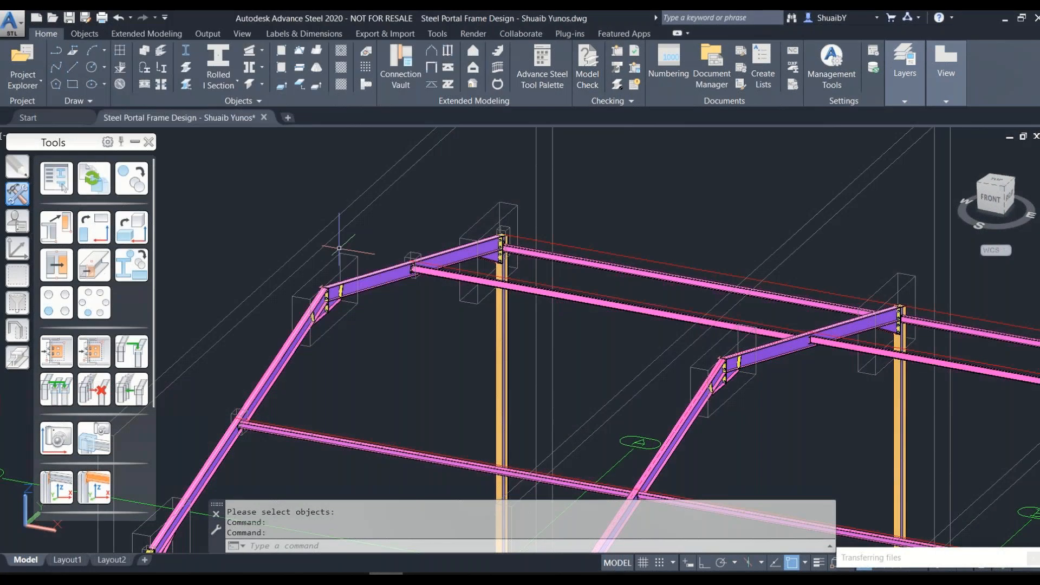
# Delete the four surplus longitudinal beams that extend beyond the last frame
pyautogui.scroll(-5, 339, 248)
pyautogui.scroll(5, 408, 355)
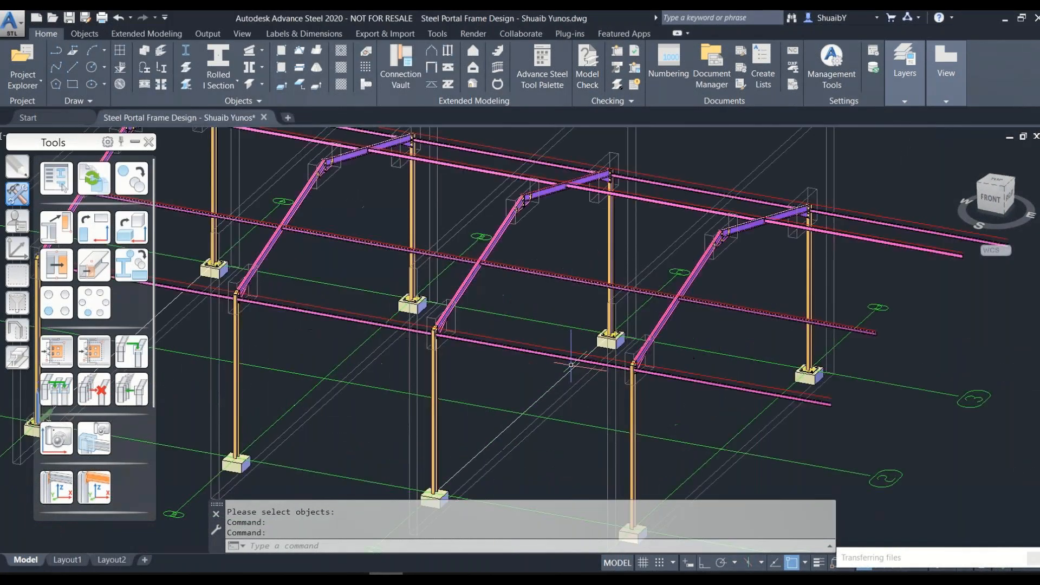
pyautogui.click(698, 382)
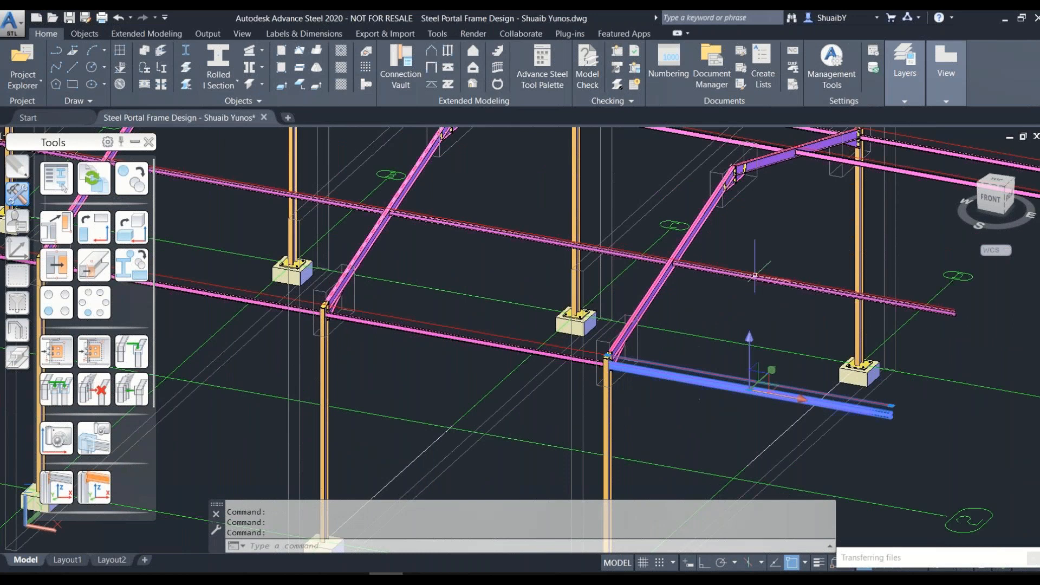
pyautogui.scroll(-5, 755, 275)
pyautogui.scroll(5, 822, 250)
pyautogui.click(822, 250)
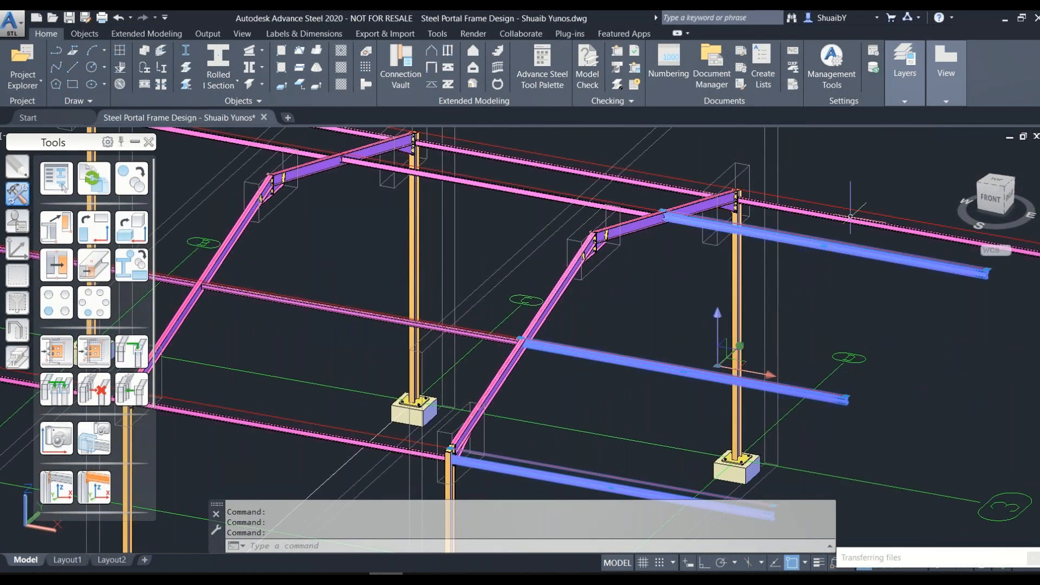
pyautogui.click(850, 217)
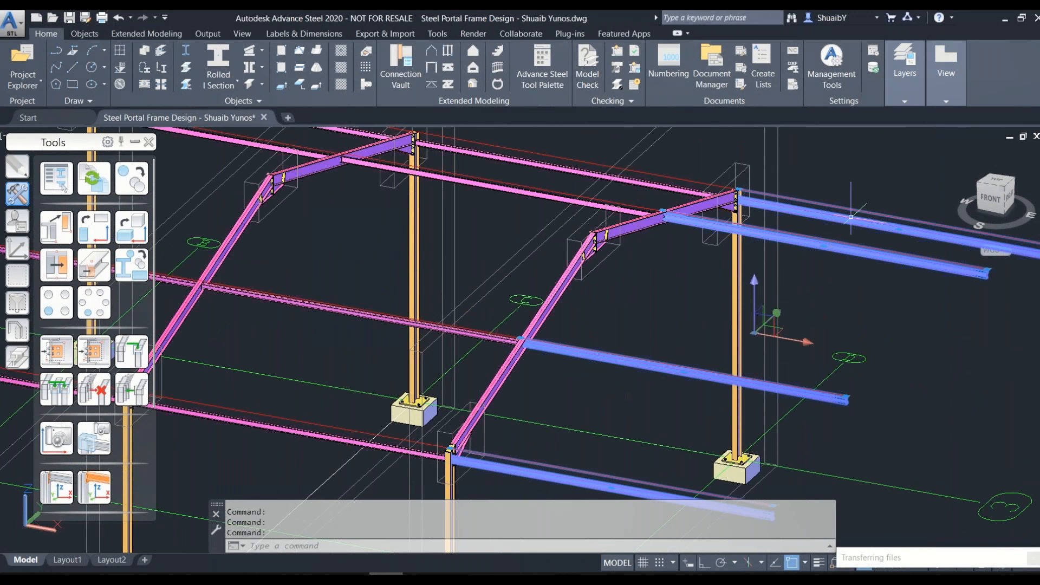
pyautogui.press('Delete')
pyautogui.scroll(-5, 850, 216)
pyautogui.scroll(5, 558, 277)
pyautogui.moveTo(558, 277); pyautogui.dragTo(433, 315, button='middle')
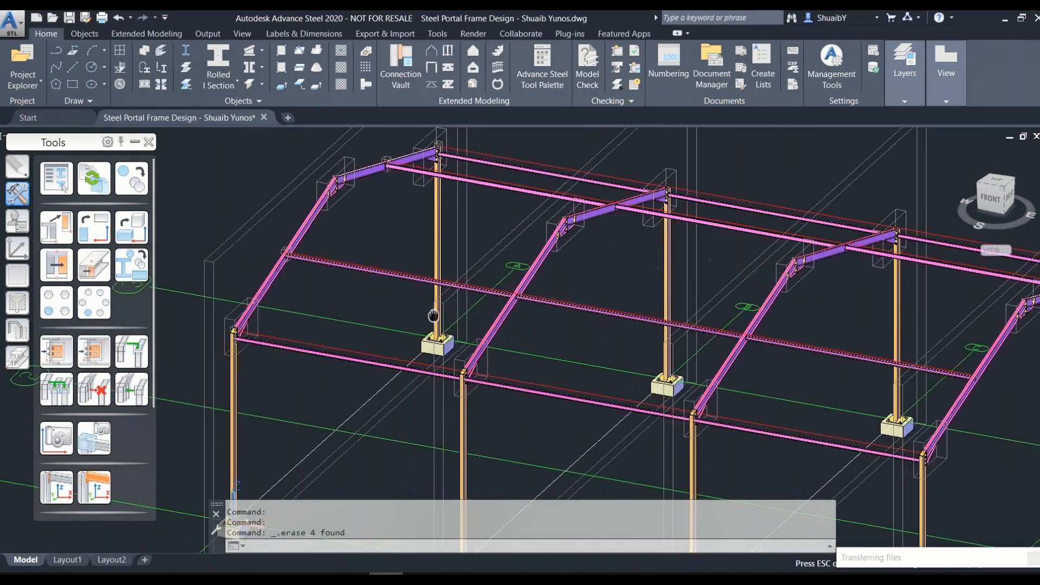
# Undo the last connection transfer and choose the eaves beam's end plate at the first frame's column as the connection to copy
pyautogui.hotkey('ctrl', 'z')
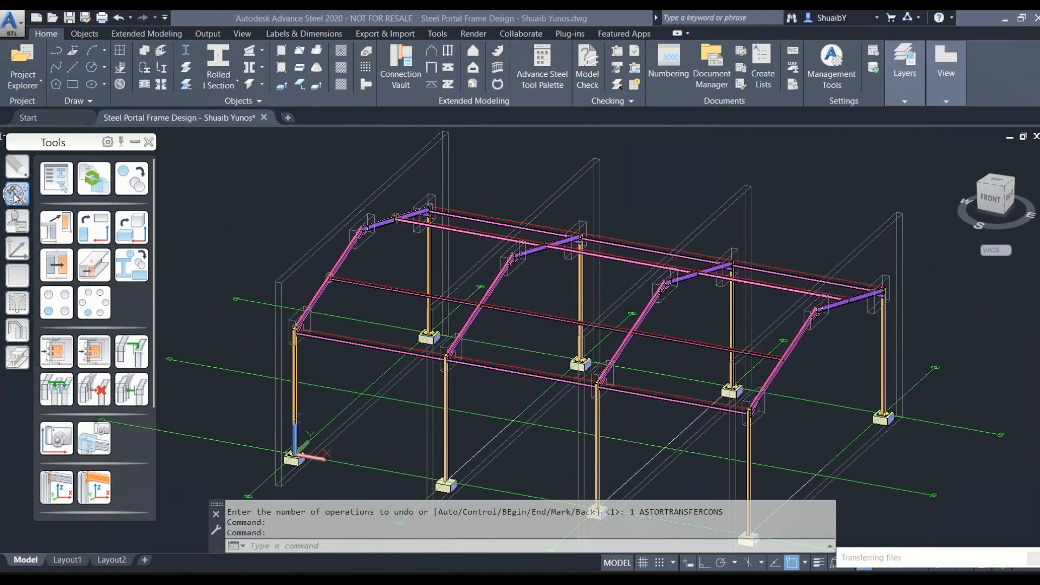
pyautogui.click(56, 351)
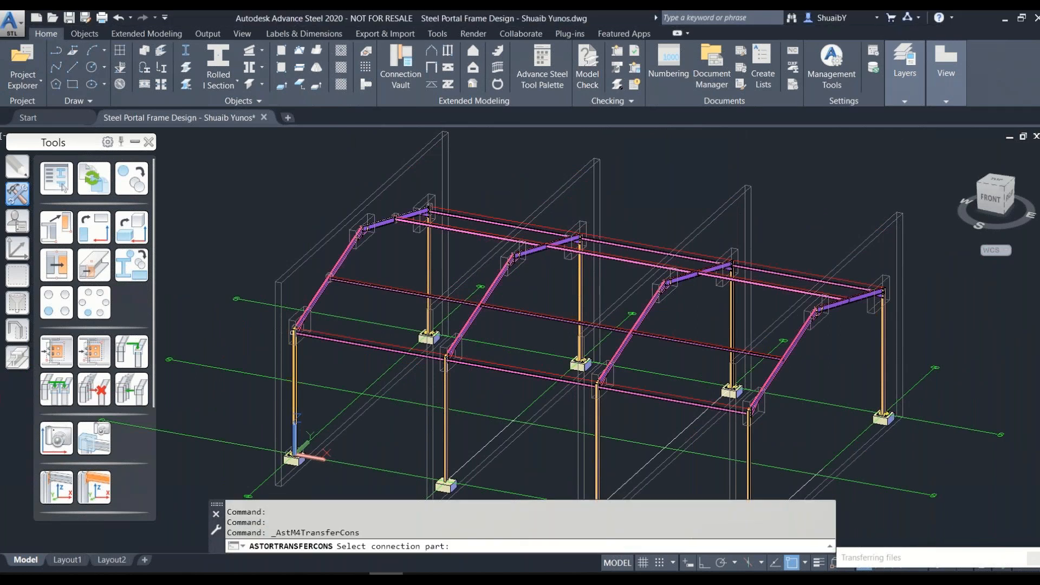
pyautogui.scroll(10, 308, 348)
pyautogui.click(302, 355)
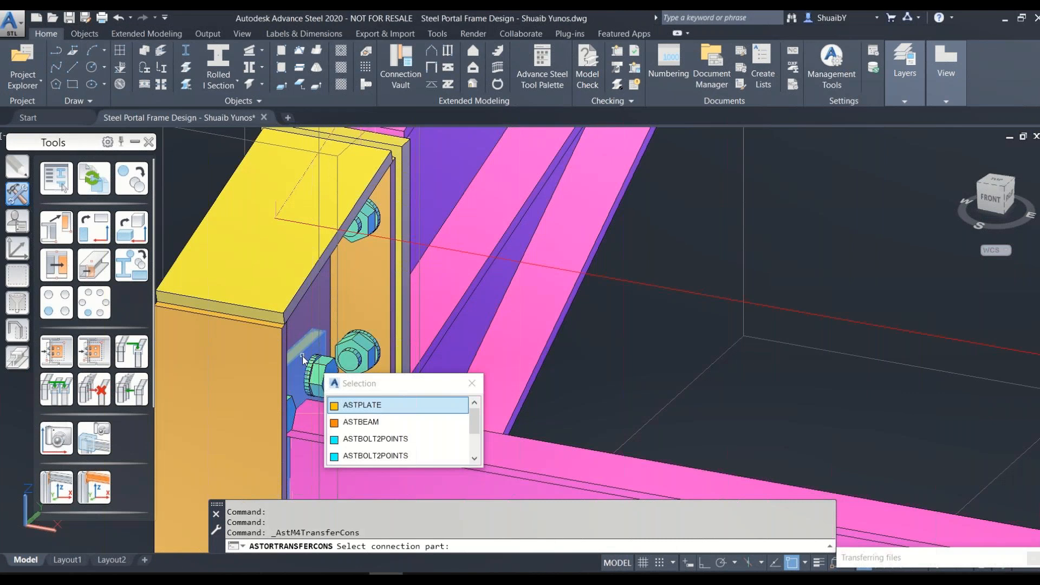
pyautogui.press('Return')
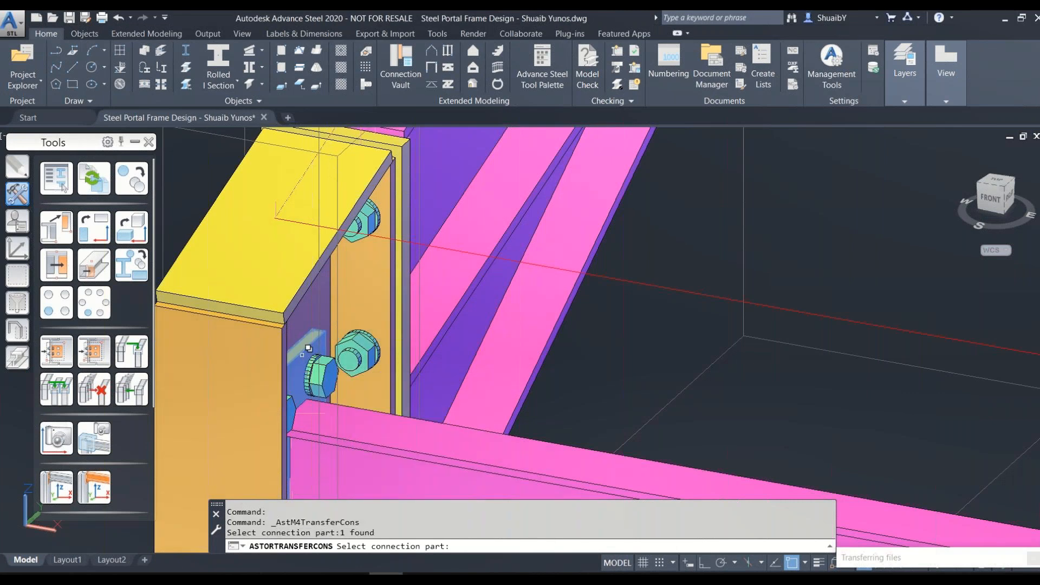
pyautogui.press('Return')
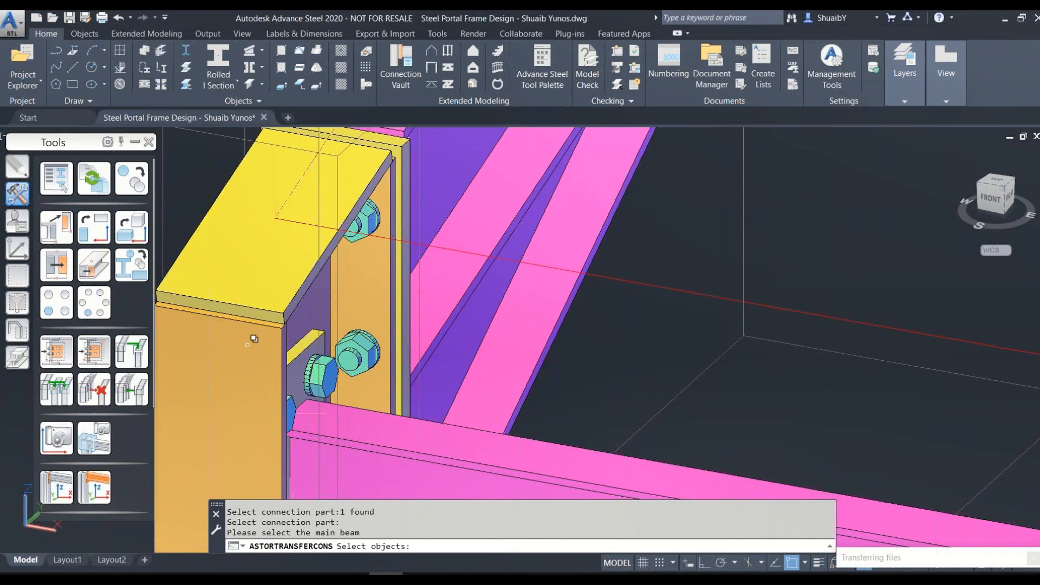
# Transfer the end plate connection to the last frame's column as main beam and the adjoining eaves beam as secondary beam
pyautogui.scroll(-10, 251, 341)
pyautogui.scroll(8, 765, 422)
pyautogui.click(727, 410)
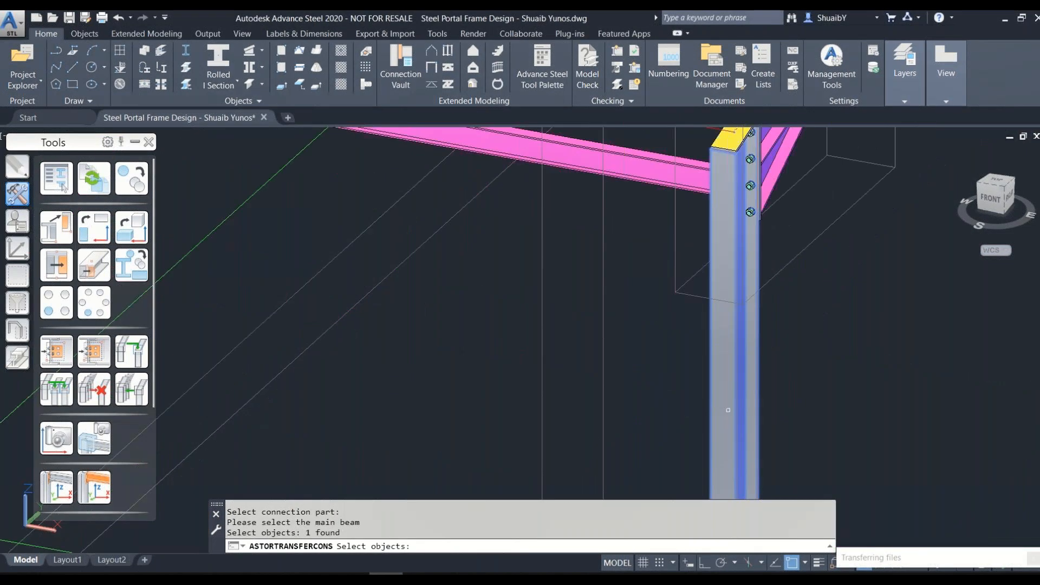
pyautogui.press('Return')
pyautogui.click(650, 168)
pyautogui.press('Return')
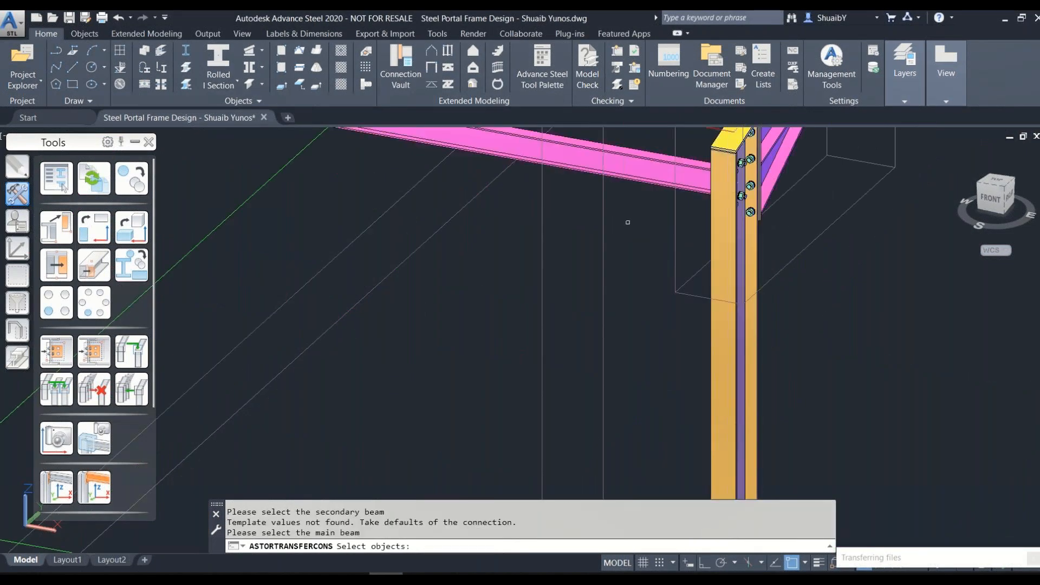
# Transfer the same connection to the last frame's opposite column and its eaves beam, and end the transfer
pyautogui.keyDown('shift'); pyautogui.moveTo(628, 222); pyautogui.dragTo(789, 233, button='middle'); pyautogui.keyUp('shift')
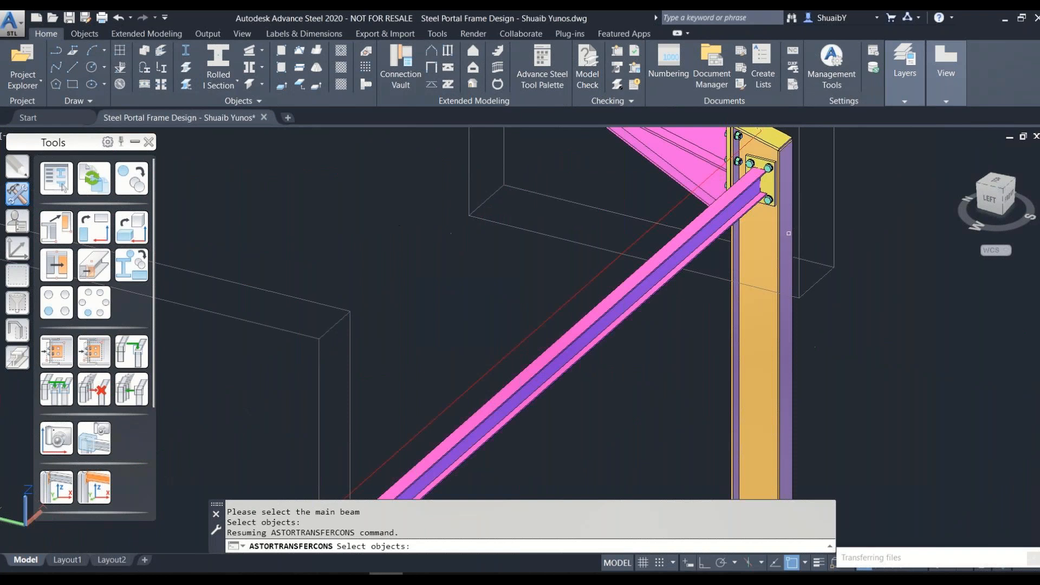
pyautogui.scroll(-6, 789, 233)
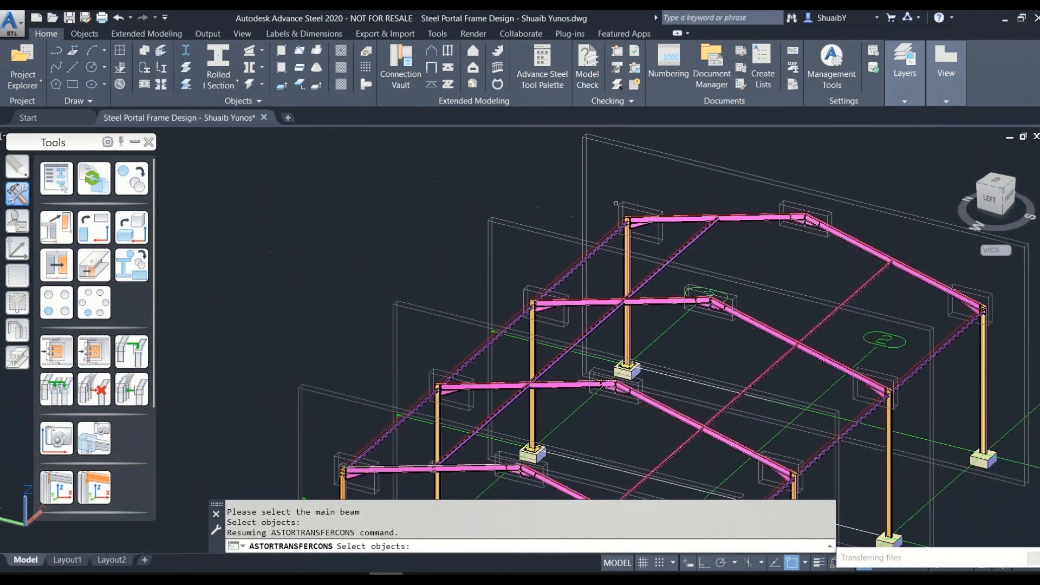
pyautogui.scroll(6, 615, 203)
pyautogui.click(603, 359)
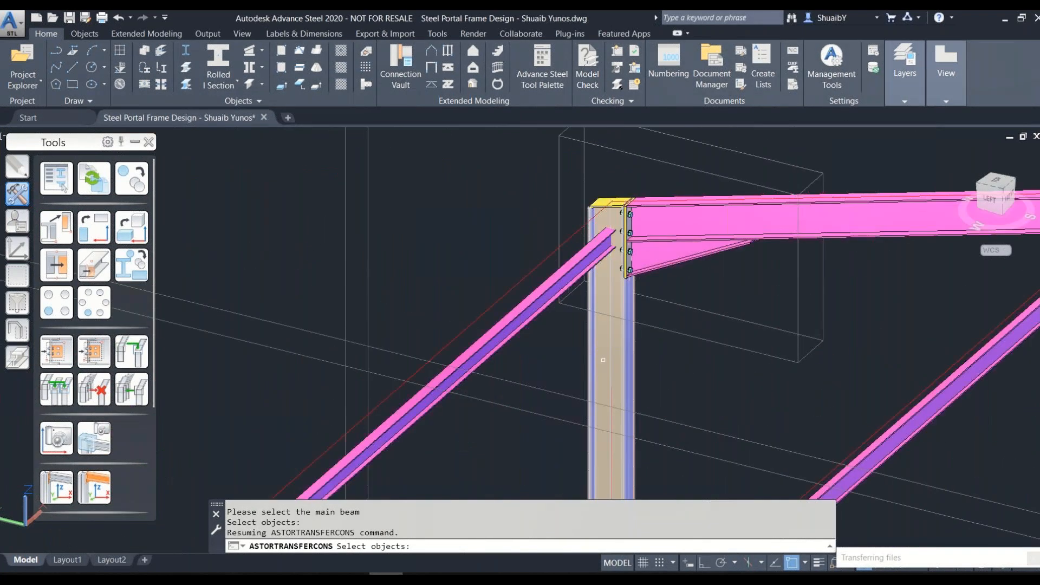
pyautogui.click(603, 360)
pyautogui.press('Return')
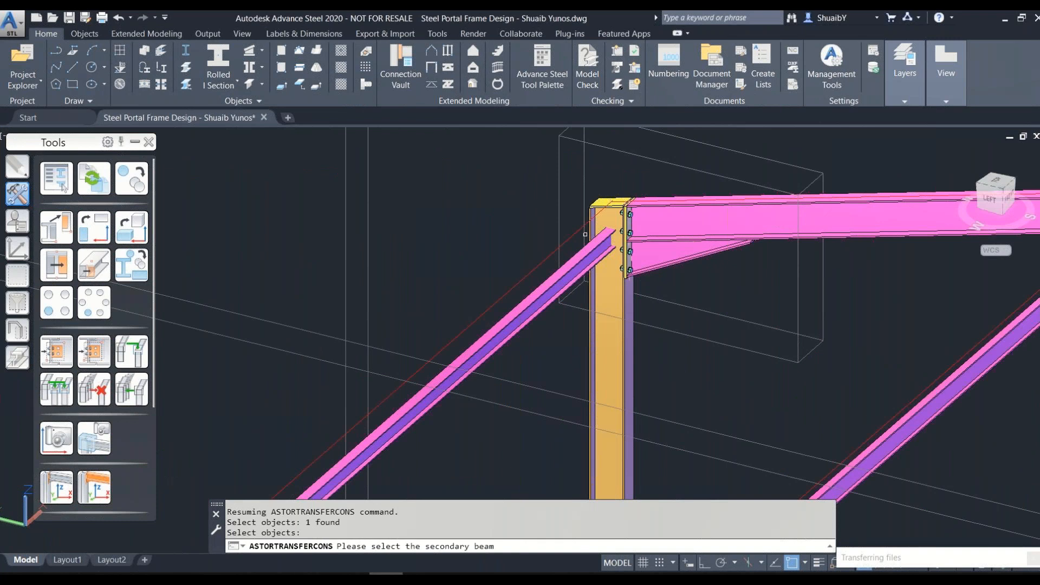
pyautogui.click(591, 249)
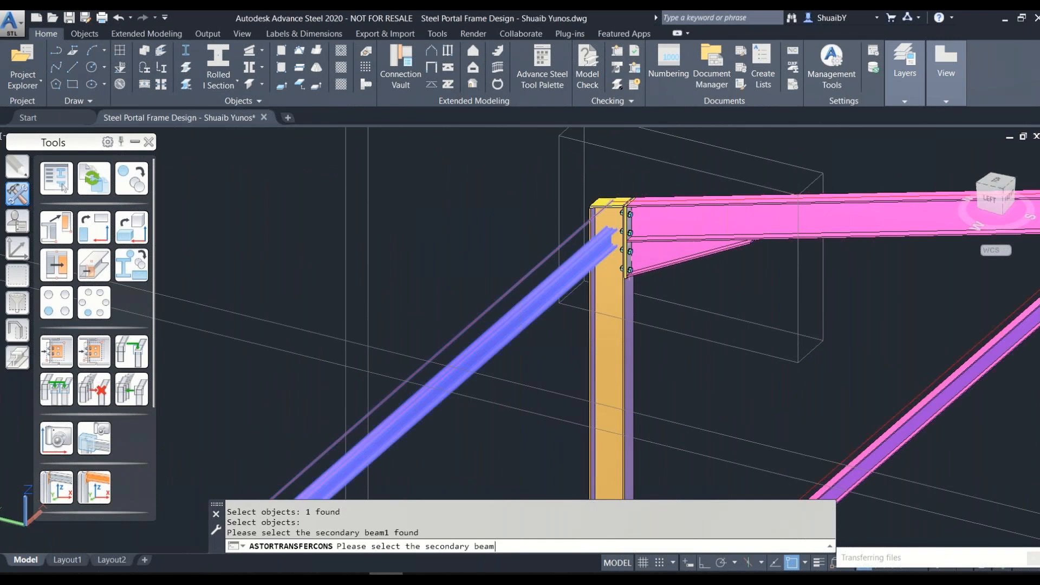
pyautogui.press('Return')
pyautogui.scroll(-5, 601, 205)
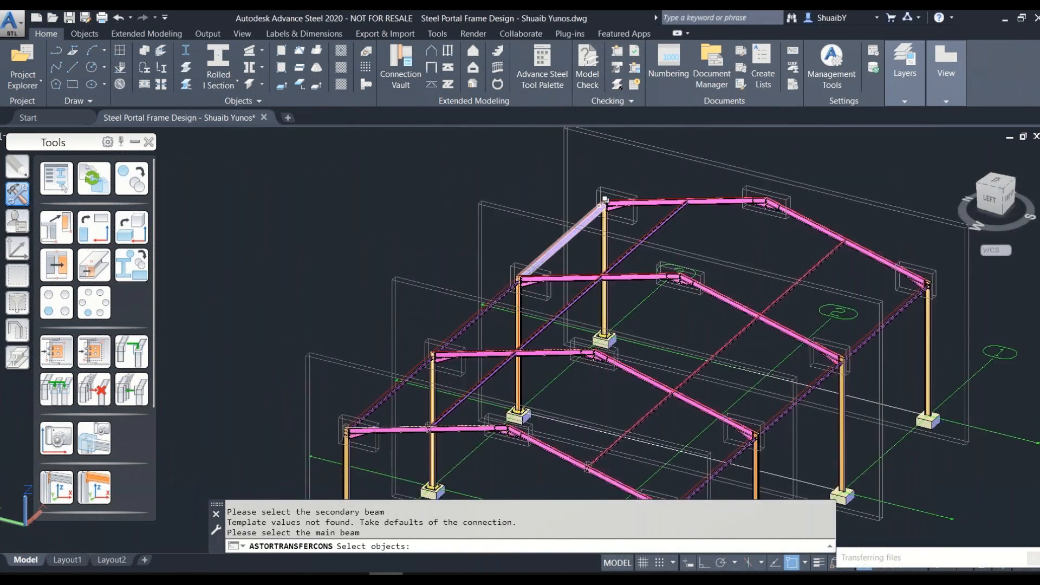
pyautogui.press('Escape')
# Start another connection transfer with the mid-rafter beam's end plate at the first frame's rafter as the connection to copy
pyautogui.moveTo(658, 458)
pyautogui.keyDown('shift'); pyautogui.mouseDown(button='middle')
pyautogui.moveTo(619, 406)
pyautogui.moveTo(433, 390)
pyautogui.mouseUp(button='middle'); pyautogui.keyUp('shift')
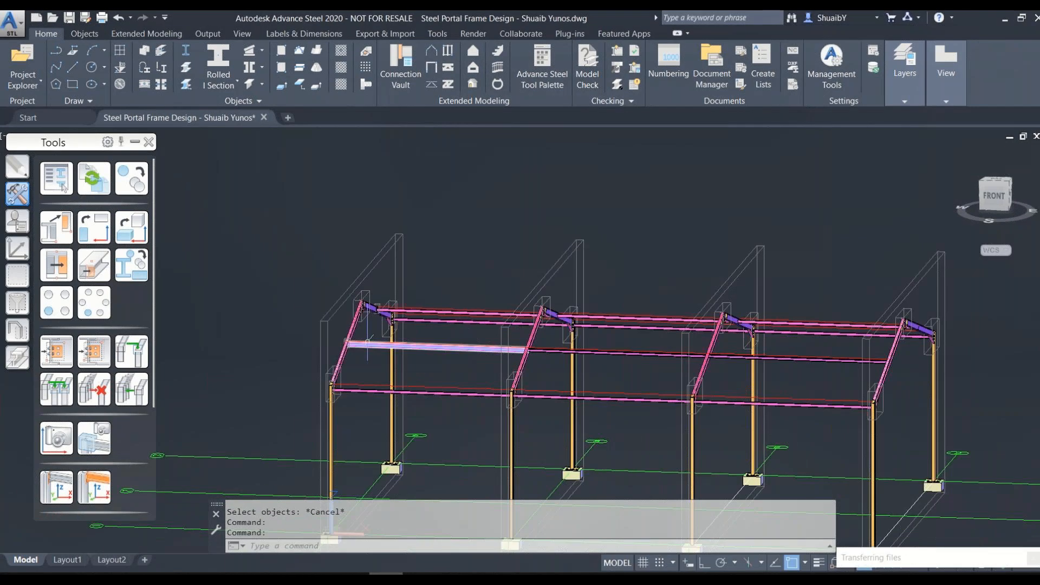
pyautogui.scroll(8, 357, 344)
pyautogui.keyDown('shift'); pyautogui.moveTo(413, 383); pyautogui.dragTo(331, 325, button='middle'); pyautogui.keyUp('shift')
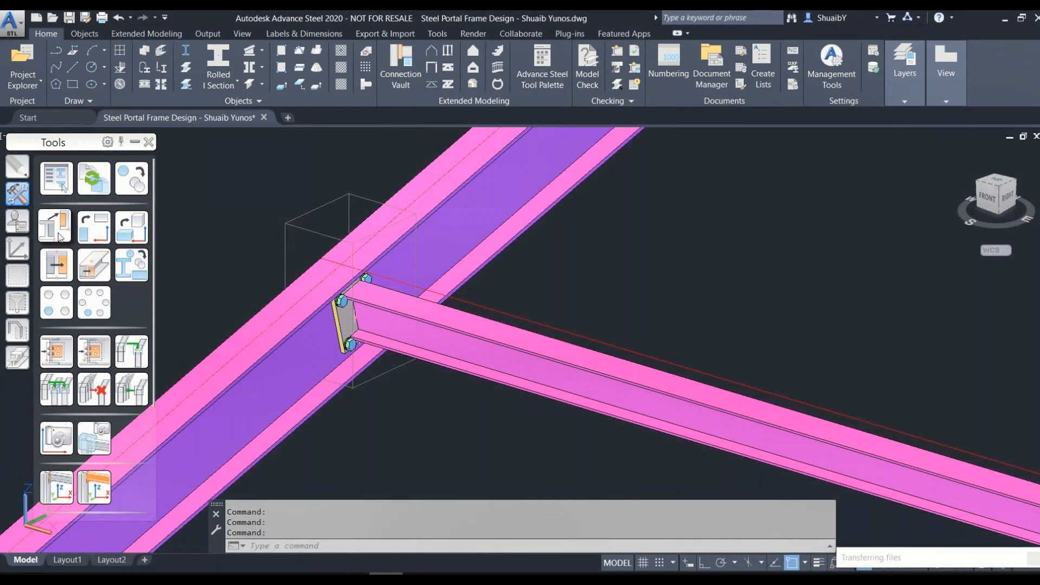
pyautogui.click(58, 355)
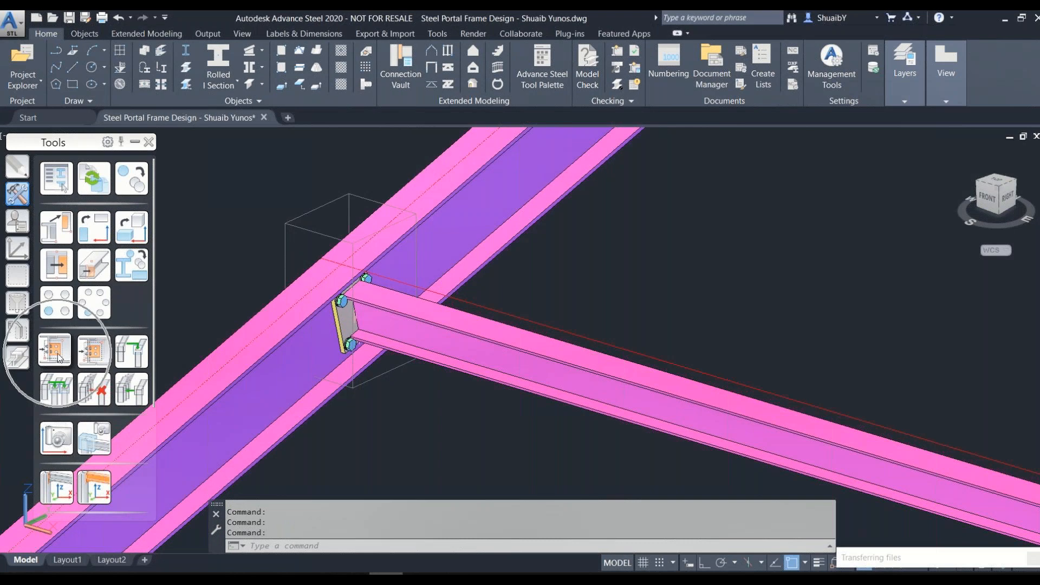
pyautogui.click(339, 317)
pyautogui.click(344, 315)
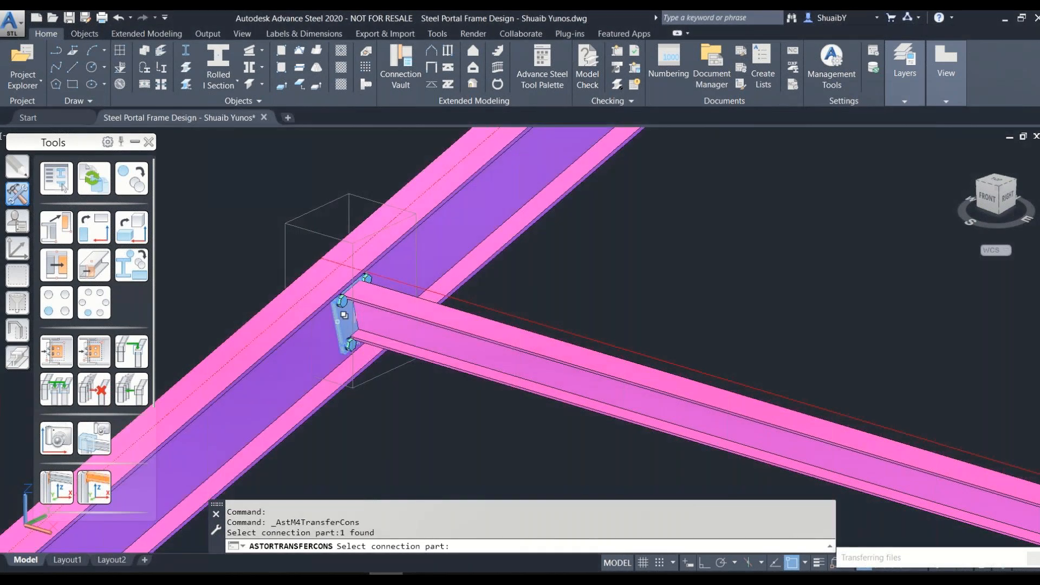
pyautogui.press('Return')
# Transfer the end plate connection to the last frame's rafter as main beam and the adjoining mid-rafter beam as secondary beam
pyautogui.scroll(-8, 336, 357)
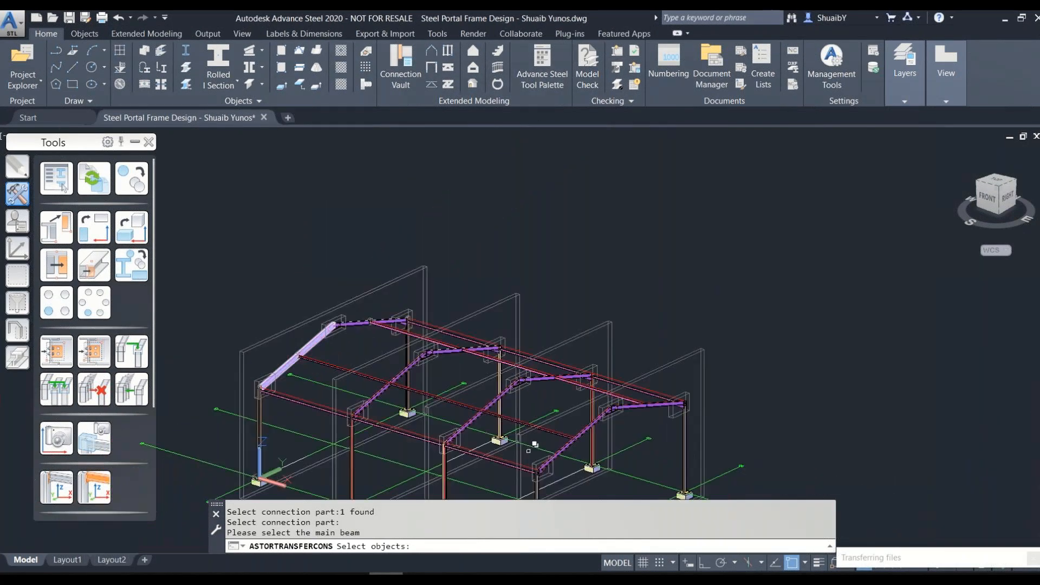
pyautogui.scroll(5, 533, 445)
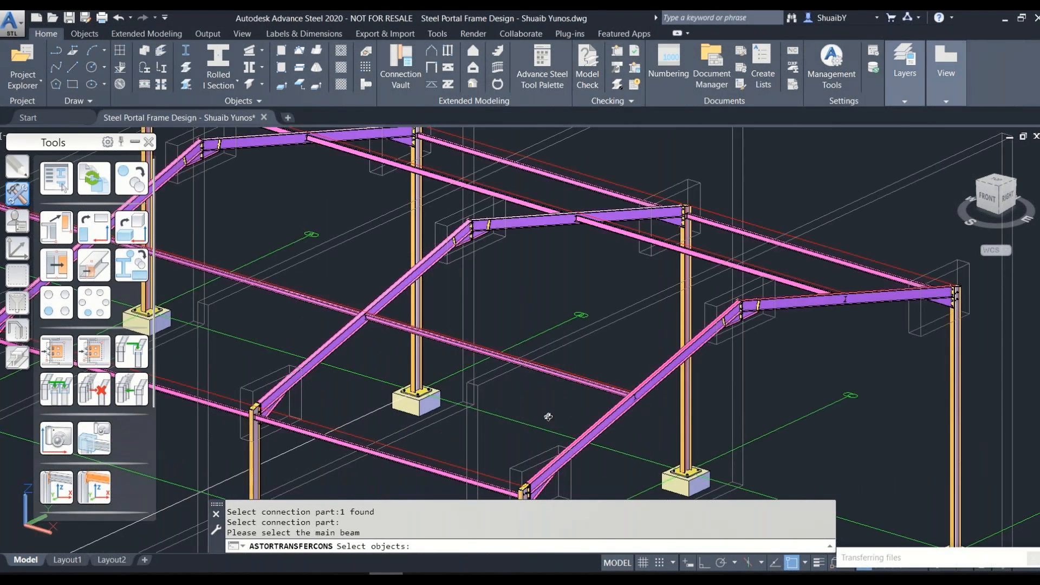
pyautogui.keyDown('shift'); pyautogui.moveTo(548, 417); pyautogui.dragTo(912, 265, button='middle'); pyautogui.keyUp('shift')
pyautogui.scroll(8, 910, 265)
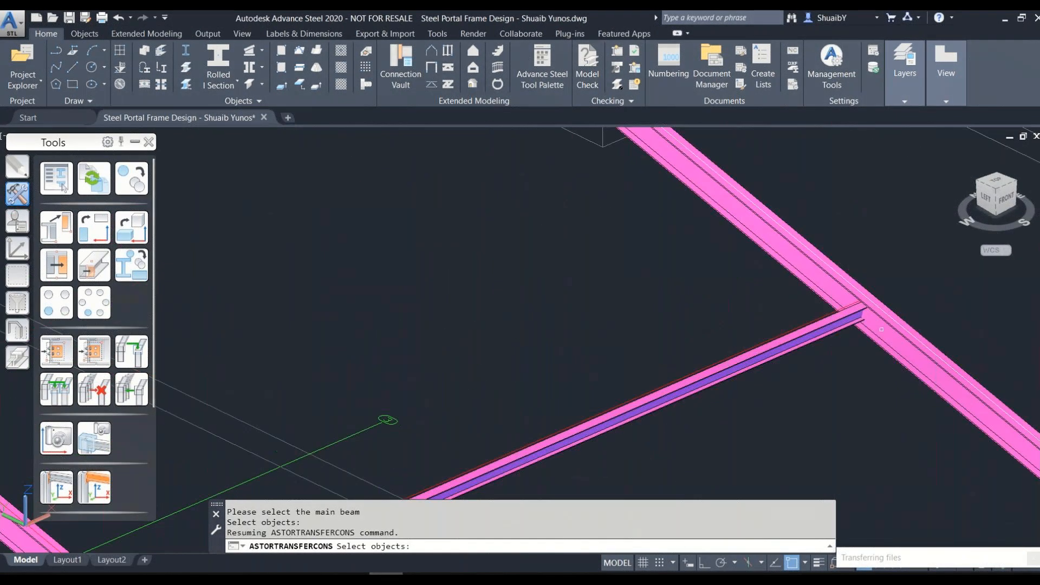
pyautogui.click(873, 308)
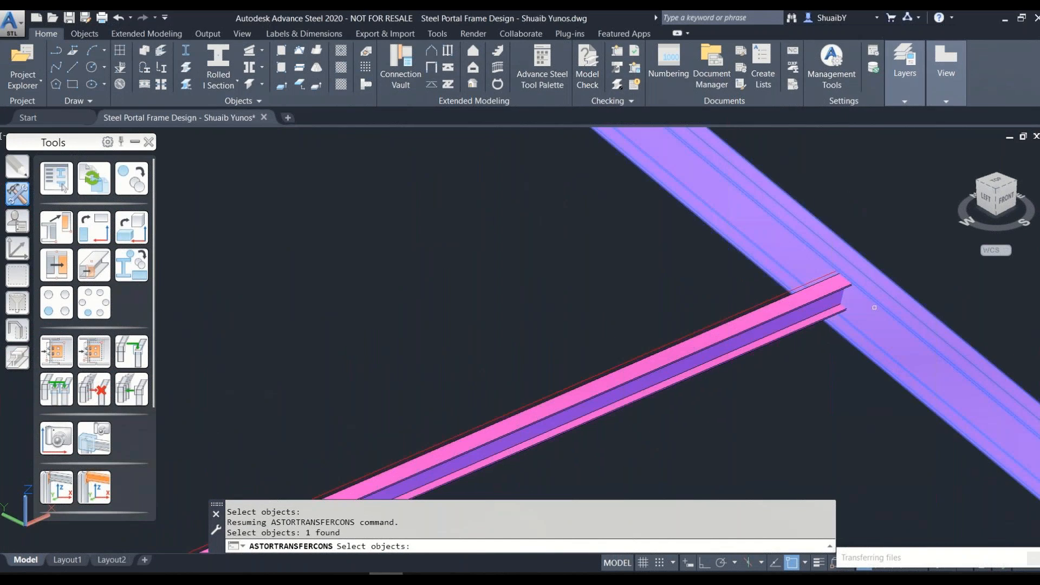
pyautogui.press('Return')
pyautogui.click(838, 298)
pyautogui.press('Return')
# Transfer the same connection to the last frame's opposite rafter and its mid-rafter beam, and end the transfer
pyautogui.scroll(-5, 861, 418)
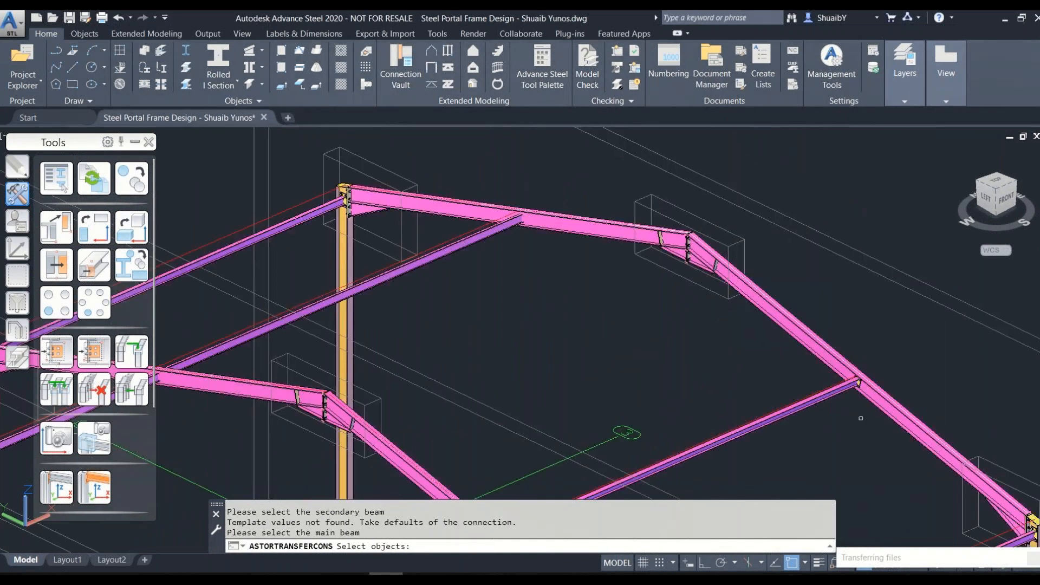
pyautogui.scroll(5, 812, 325)
pyautogui.scroll(4, 812, 325)
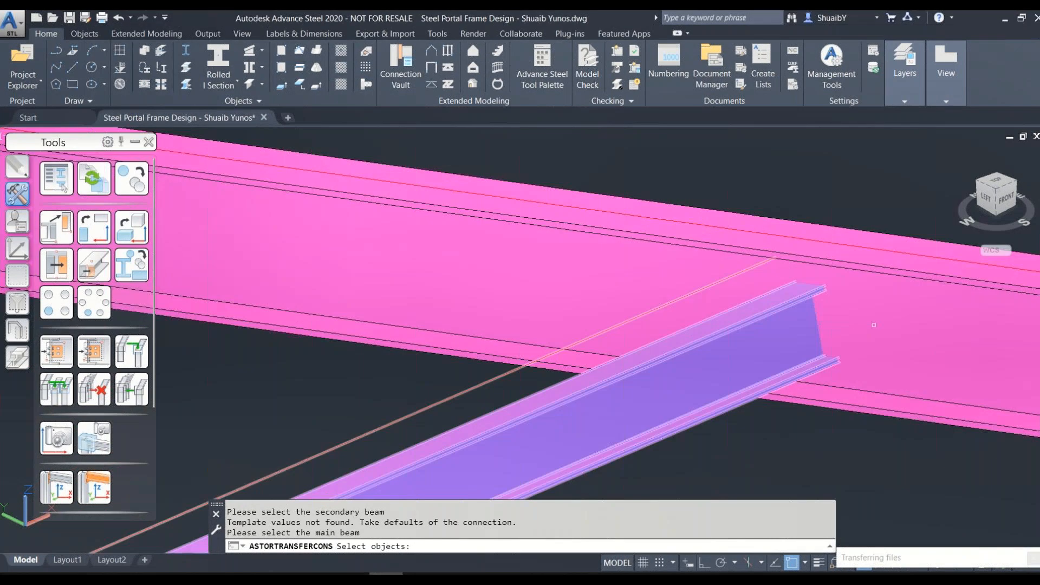
pyautogui.click(801, 325)
pyautogui.press('Return')
pyautogui.click(805, 320)
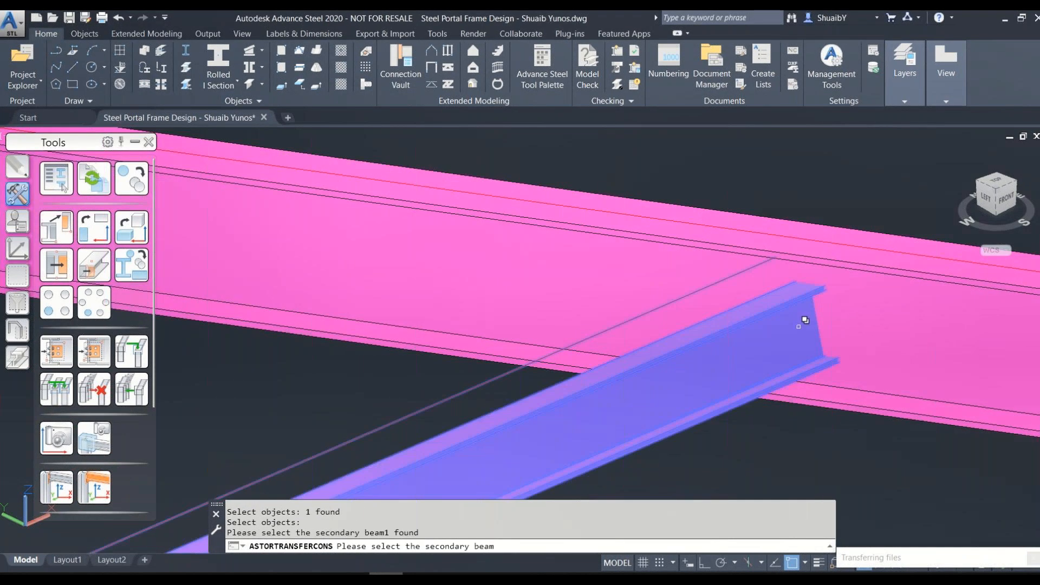
pyautogui.press('Return')
pyautogui.scroll(-4, 658, 340)
pyautogui.keyDown('shift'); pyautogui.moveTo(726, 387); pyautogui.dragTo(634, 383, button='middle'); pyautogui.keyUp('shift')
pyautogui.press('Escape')
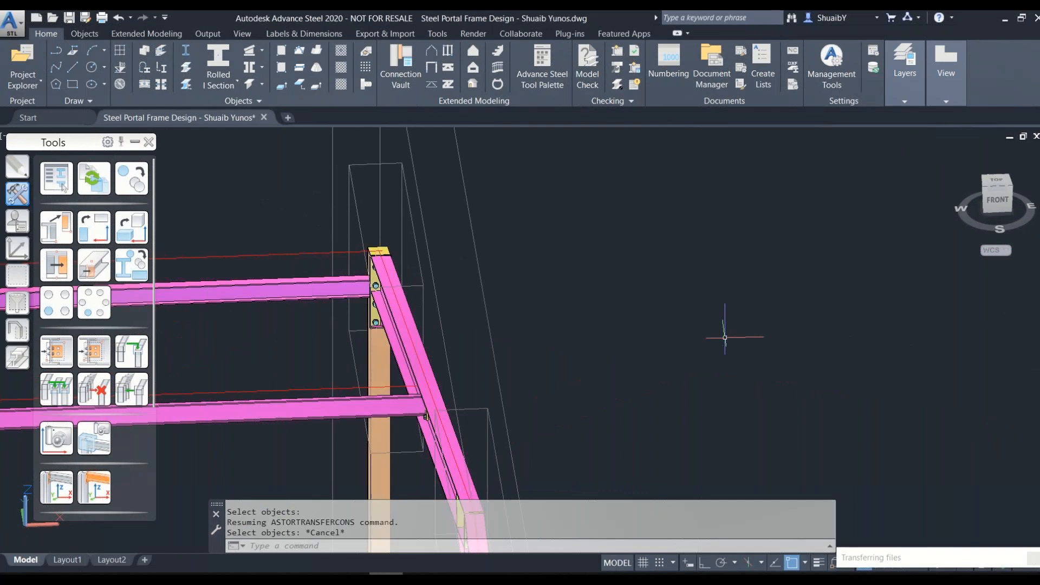
# Replace the Tools palette with the Connection Vault's platform beam connections, placed clear of an intermediate column's eaves joint
pyautogui.scroll(-6, 724, 338)
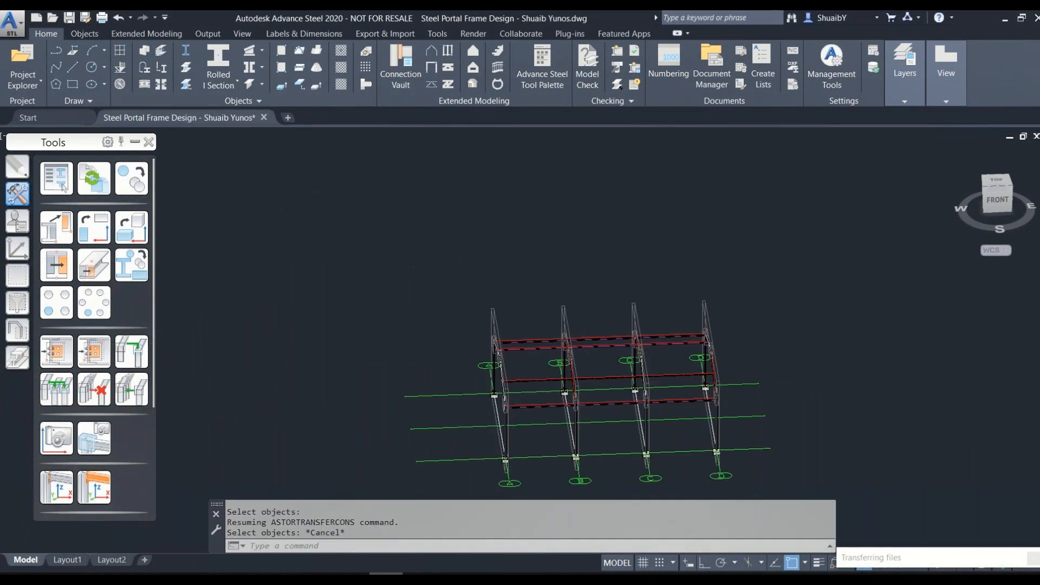
pyautogui.scroll(5, 542, 357)
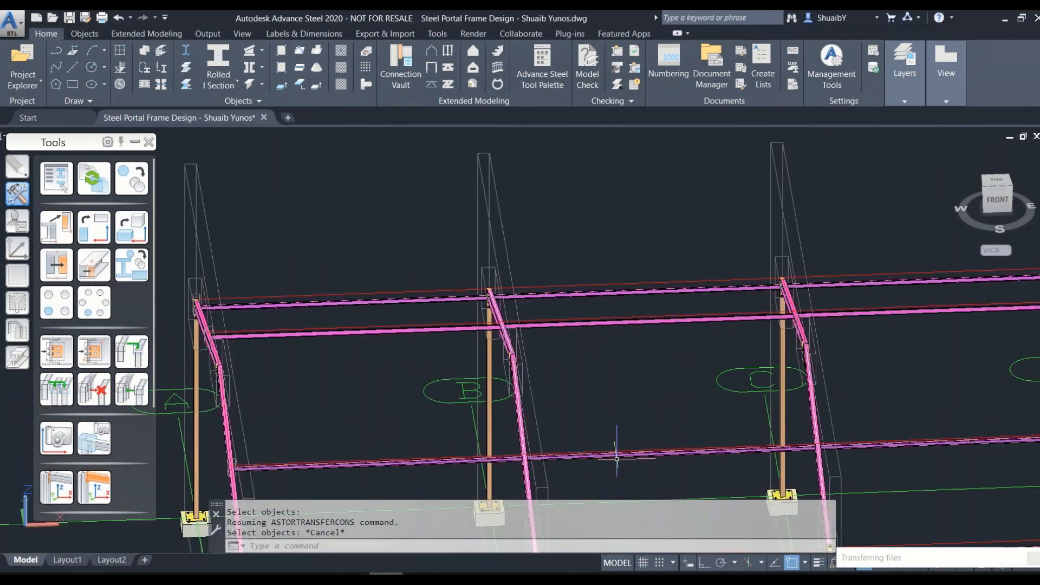
pyautogui.keyDown('shift'); pyautogui.moveTo(615, 458); pyautogui.dragTo(589, 427, button='middle'); pyautogui.keyUp('shift')
pyautogui.scroll(6, 470, 472)
pyautogui.moveTo(541, 458)
pyautogui.keyDown('shift'); pyautogui.mouseDown(button='middle')
pyautogui.moveTo(468, 453)
pyautogui.moveTo(558, 453)
pyautogui.mouseUp(button='middle'); pyautogui.keyUp('shift')
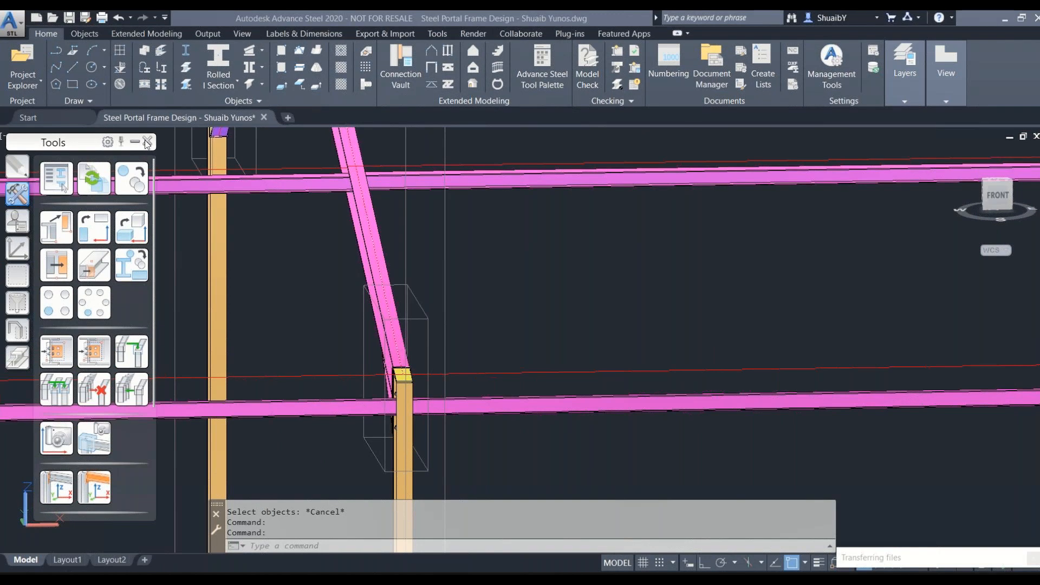
pyautogui.click(147, 141)
pyautogui.click(401, 68)
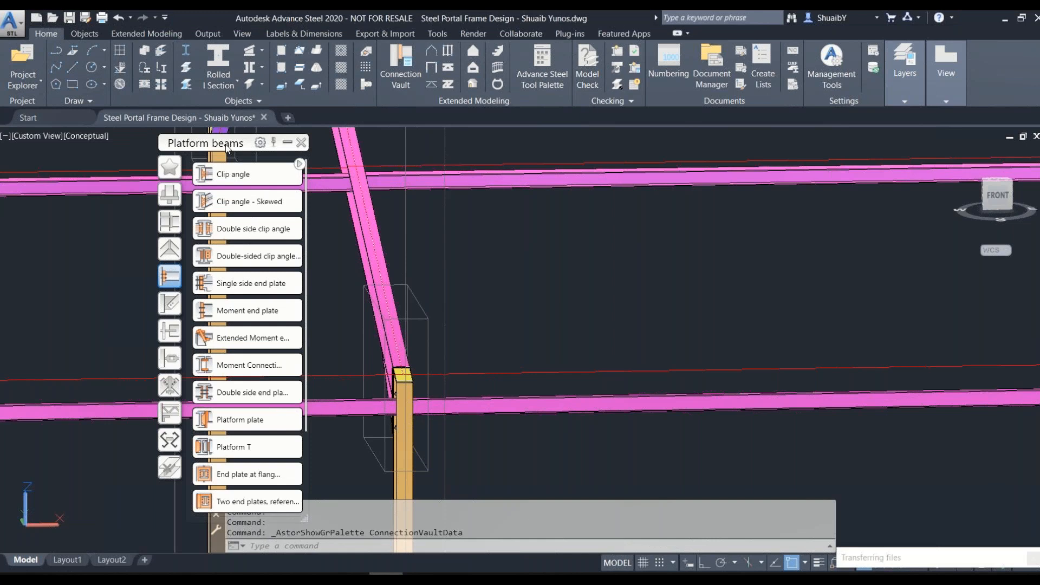
pyautogui.moveTo(226, 147); pyautogui.dragTo(137, 152)
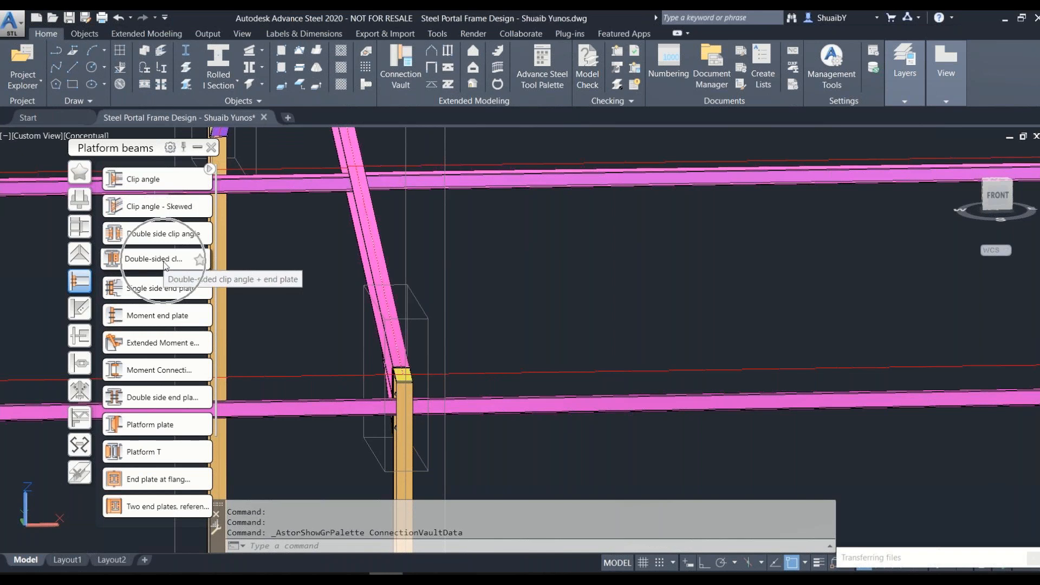
# Create a double side end plate with safety bolt, using the intermediate column as main beam and both adjoining eaves beams as secondary beams
pyautogui.click(157, 404)
pyautogui.scroll(6, 379, 412)
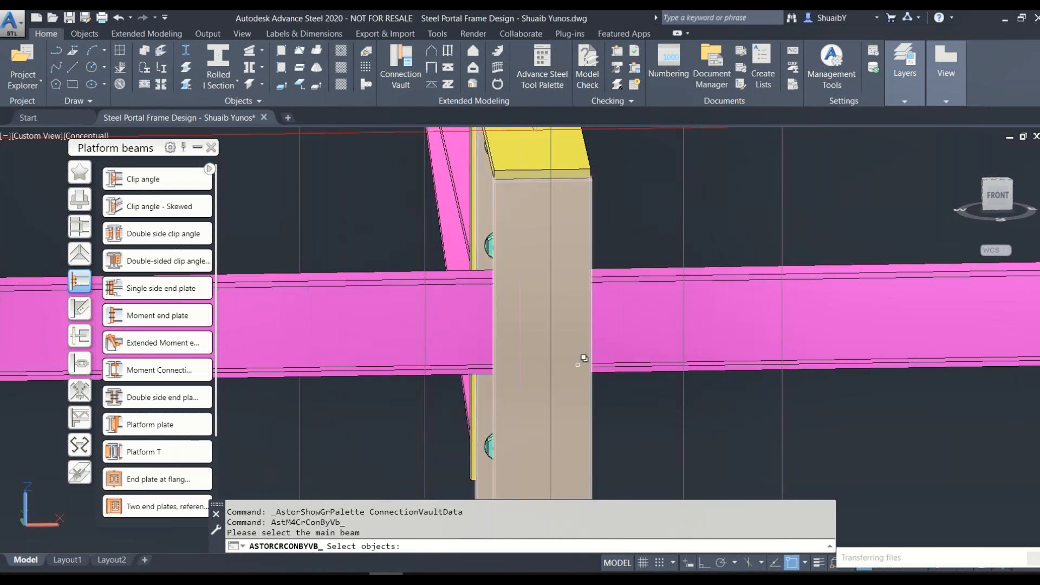
pyautogui.click(578, 364)
pyautogui.press('Return')
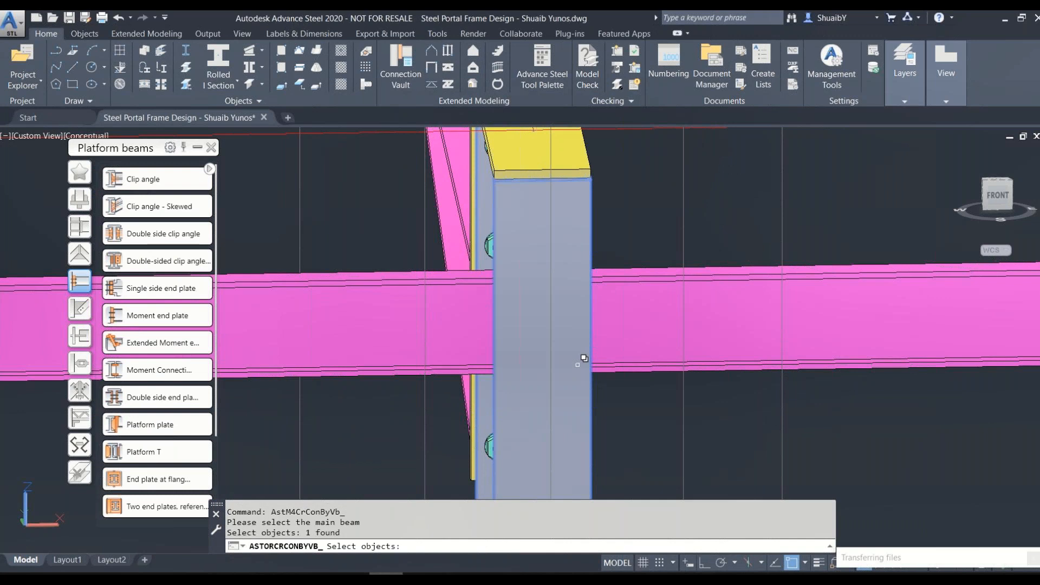
pyautogui.press('Return')
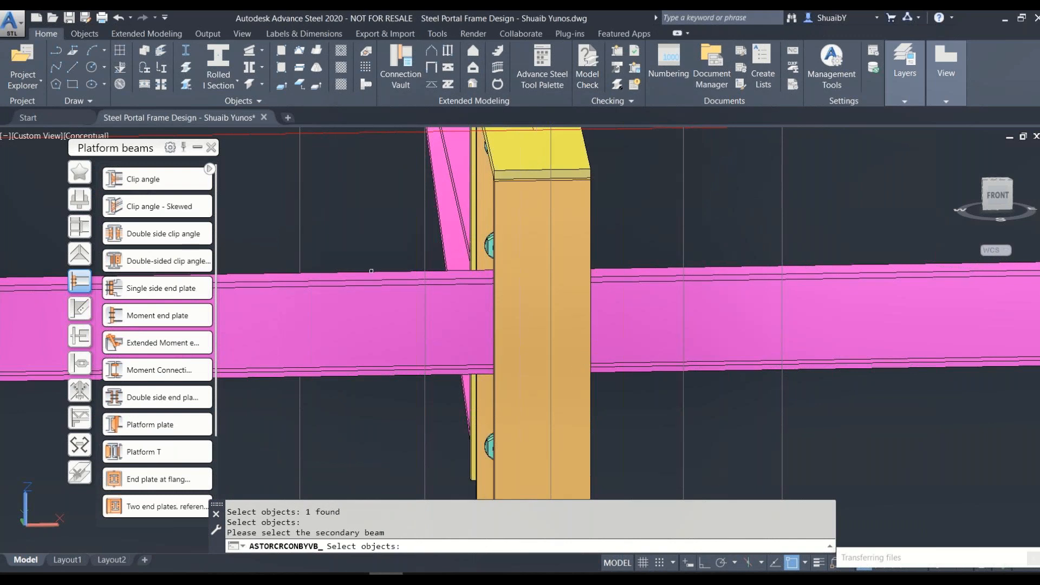
pyautogui.click(369, 282)
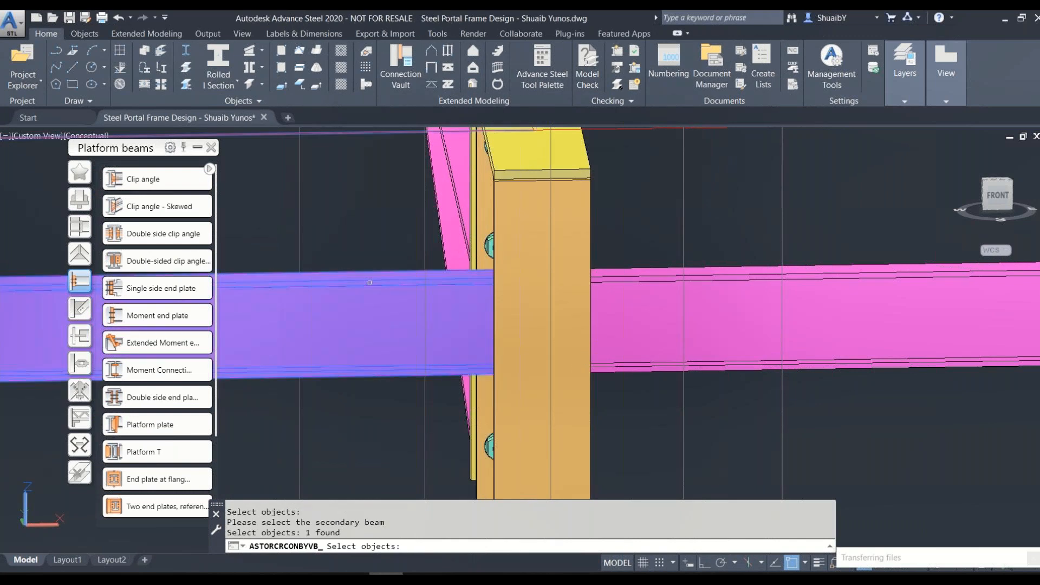
pyautogui.press('Return')
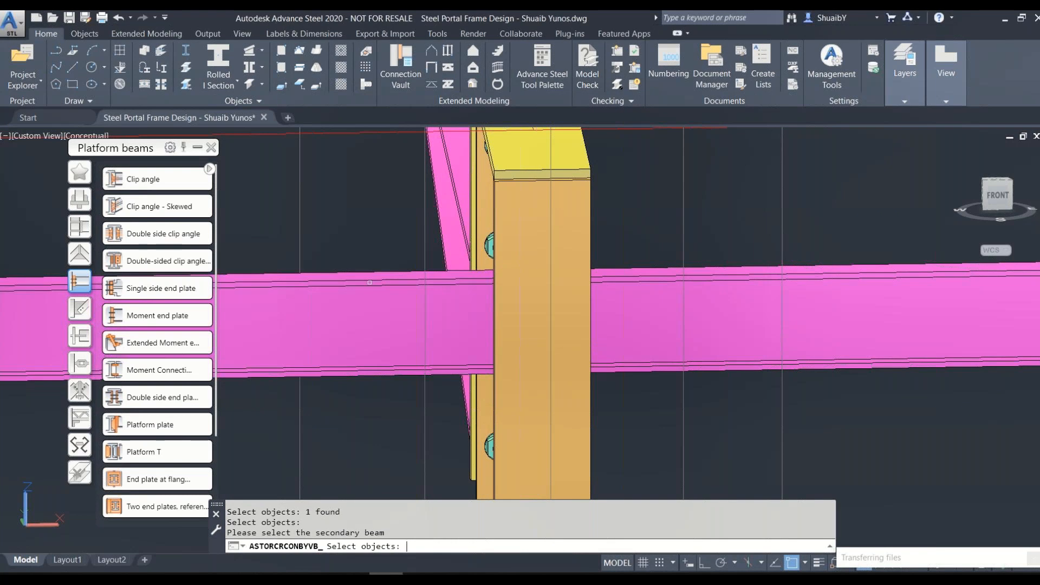
pyautogui.click(712, 310)
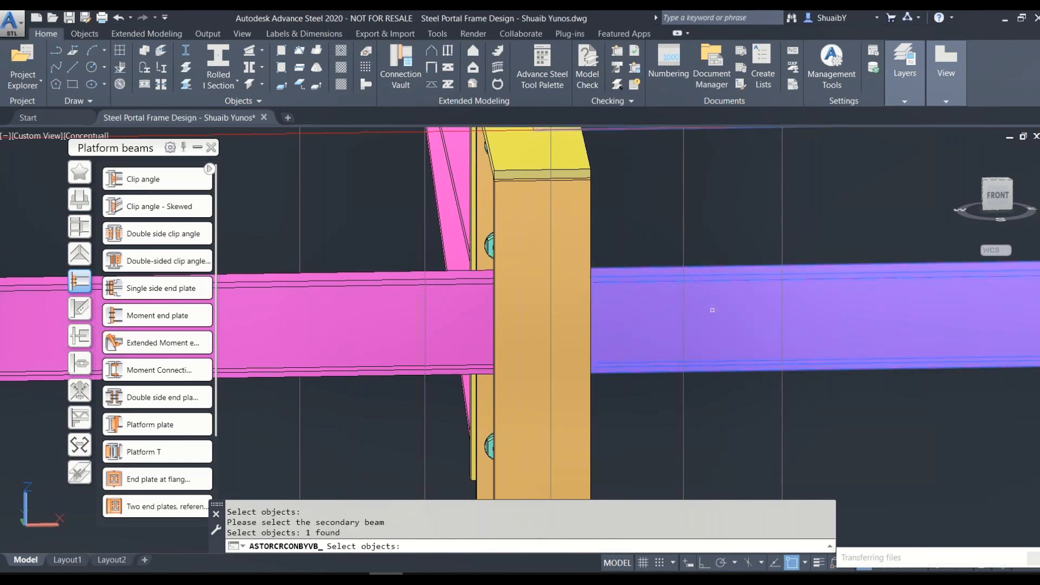
pyautogui.press('Return')
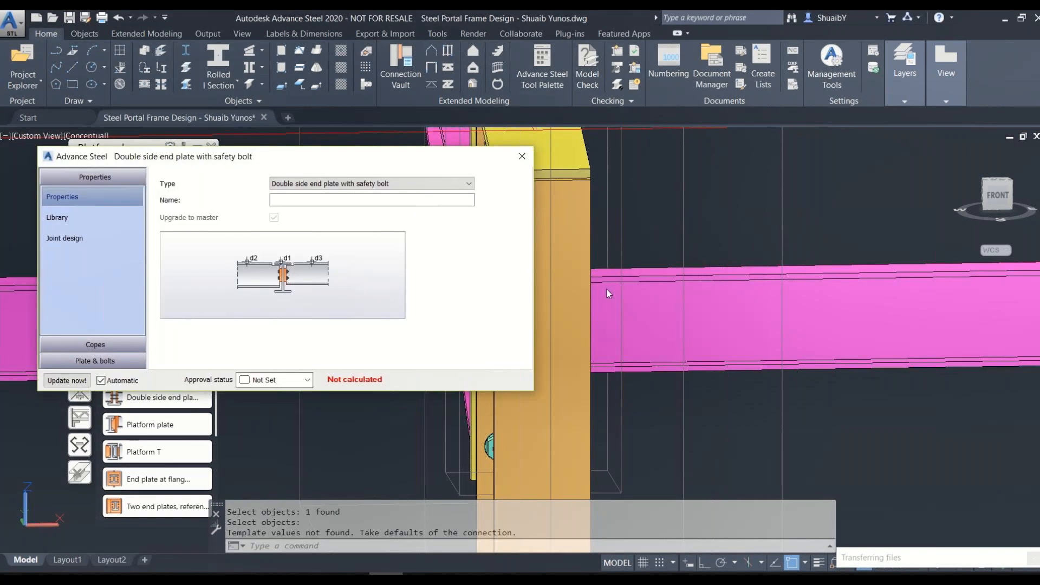
# Close the connection palette and set the double side end plate's bolt diameter to 12 mm
pyautogui.scroll(-2, 803, 301)
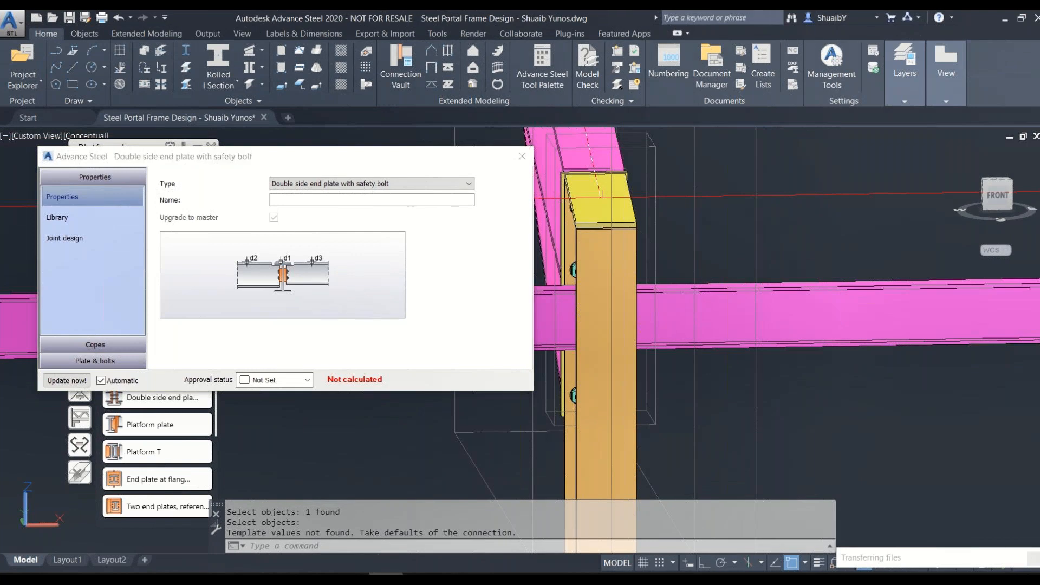
pyautogui.moveTo(752, 343)
pyautogui.keyDown('shift'); pyautogui.mouseDown(button='middle')
pyautogui.moveTo(683, 354)
pyautogui.moveTo(676, 330)
pyautogui.moveTo(767, 356)
pyautogui.moveTo(752, 347)
pyautogui.mouseUp(button='middle'); pyautogui.keyUp('shift')
pyautogui.click(98, 396)
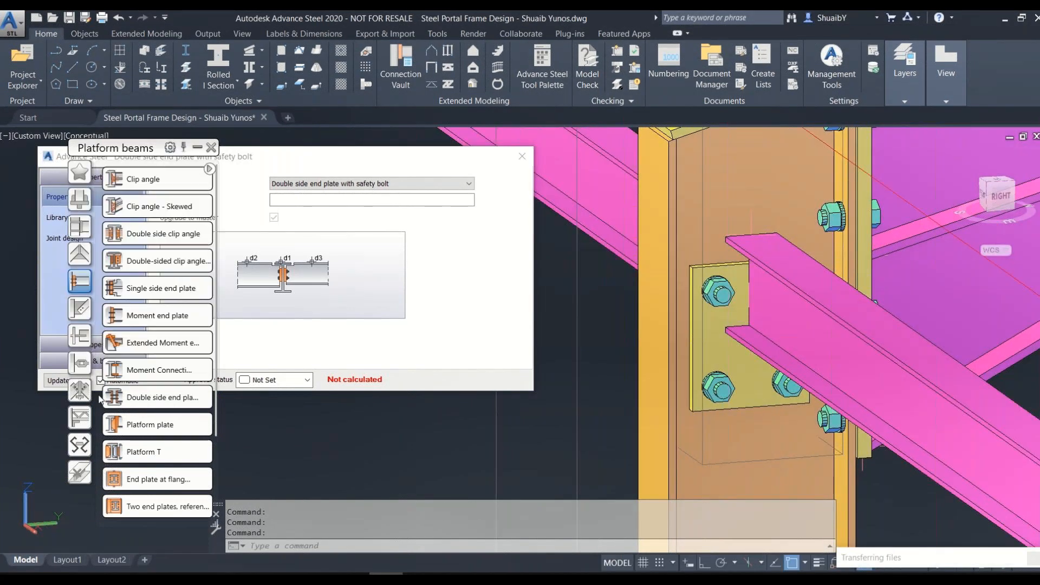
pyautogui.click(210, 147)
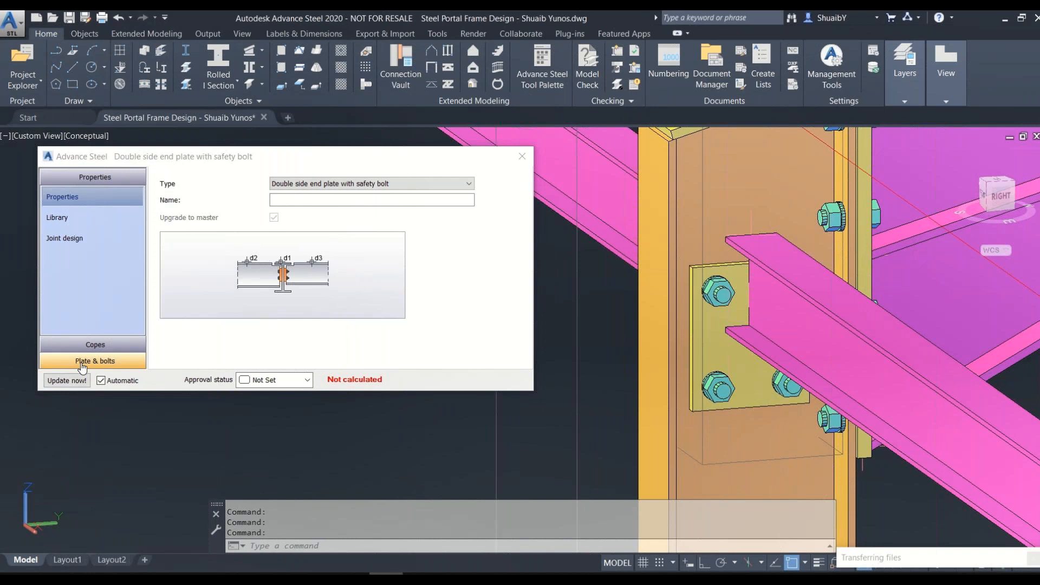
pyautogui.click(82, 365)
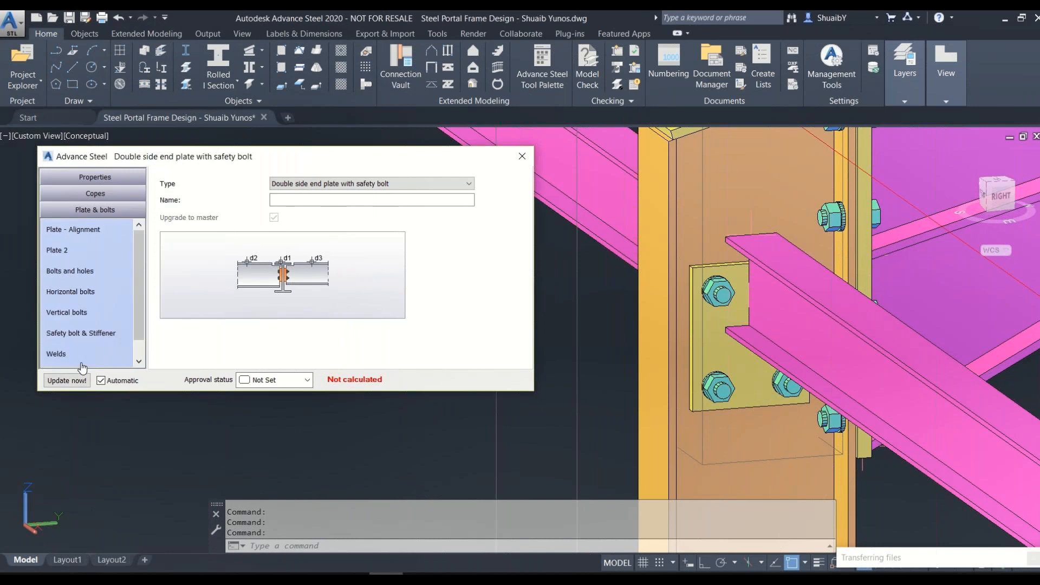
pyautogui.click(63, 252)
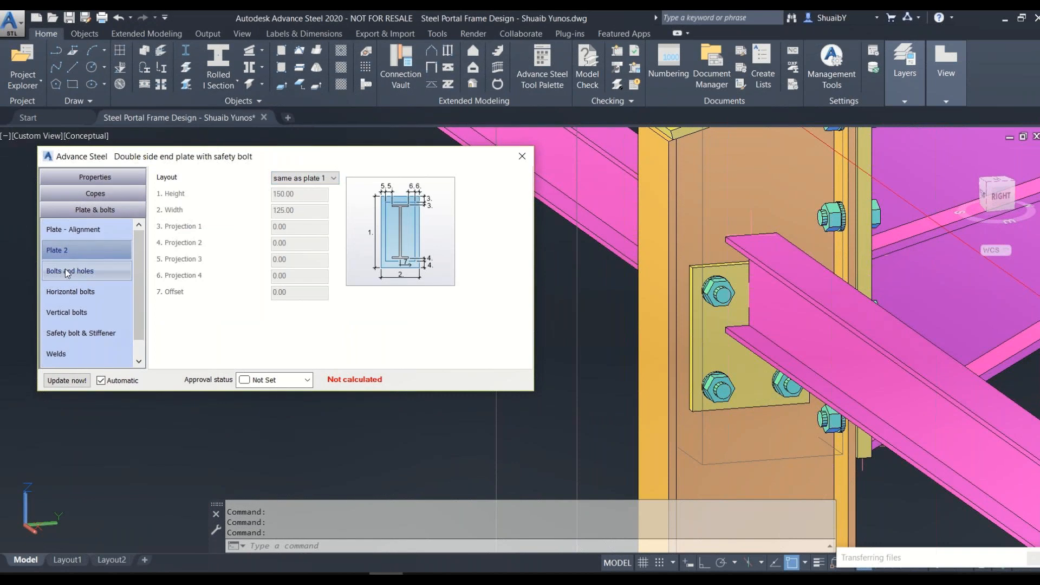
pyautogui.click(65, 269)
pyautogui.click(291, 178)
pyautogui.click(287, 190)
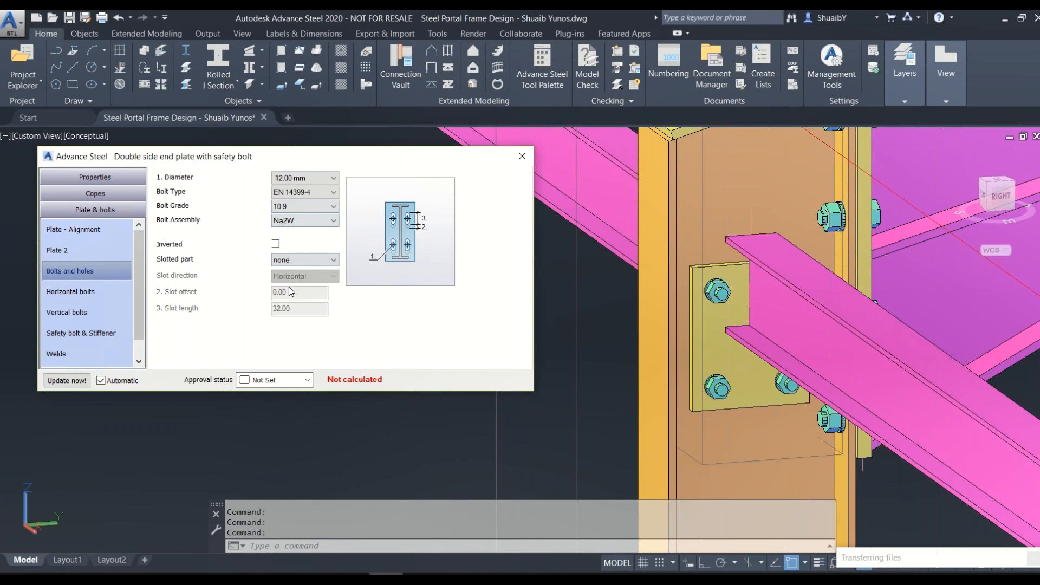
# Set the horizontal bolts' plate layout to Total with a plate width of 120 mm
pyautogui.click(76, 291)
pyautogui.click(305, 179)
pyautogui.click(301, 197)
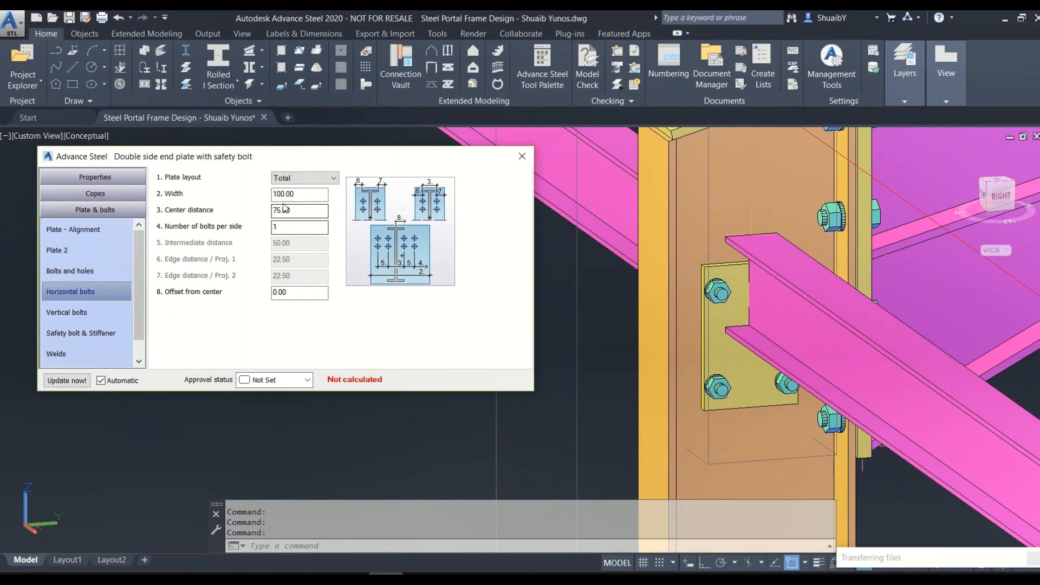
pyautogui.click(280, 193)
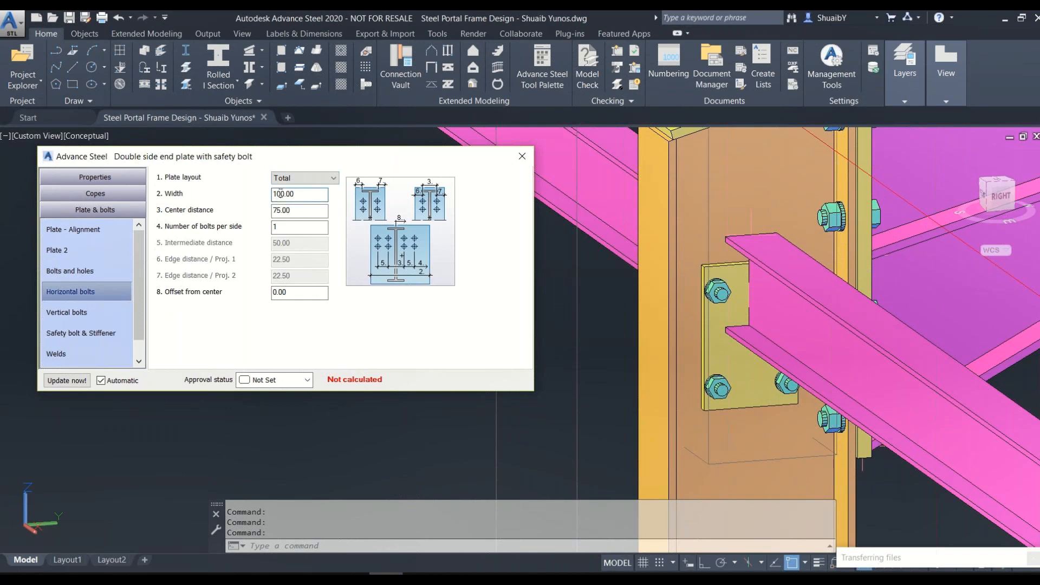
pyautogui.press('BackSpace')
pyautogui.write('2')
pyautogui.press('Return')
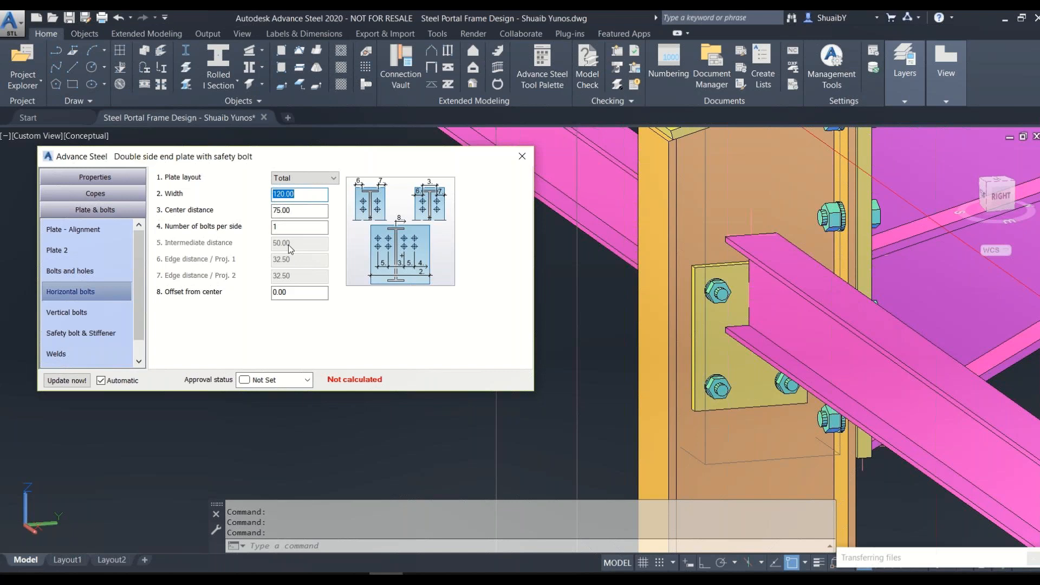
# Define the vertical bolts' plate height by Total from top and set it to 150 mm
pyautogui.click(81, 306)
pyautogui.click(290, 194)
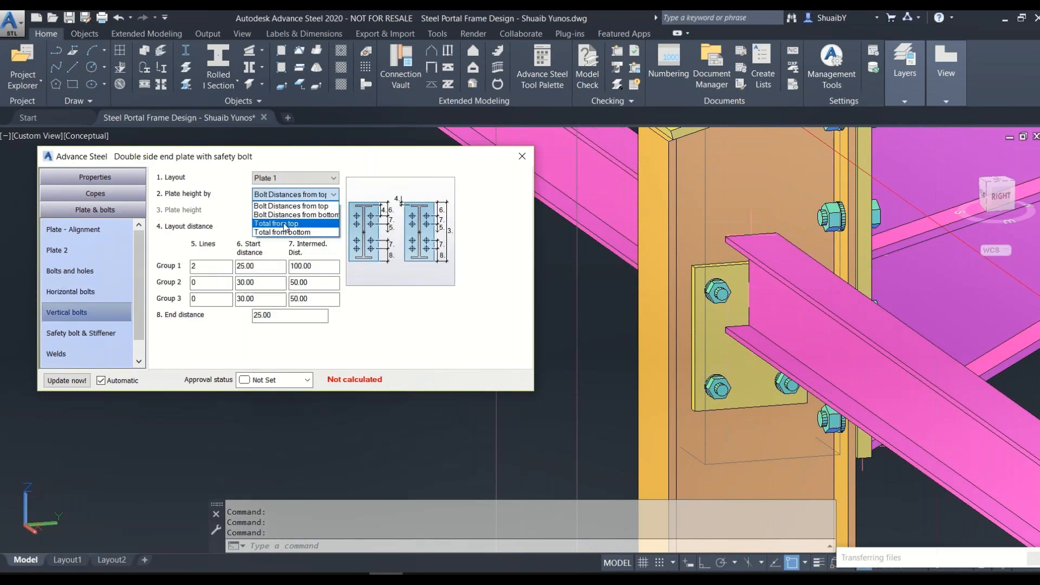
pyautogui.click(281, 177)
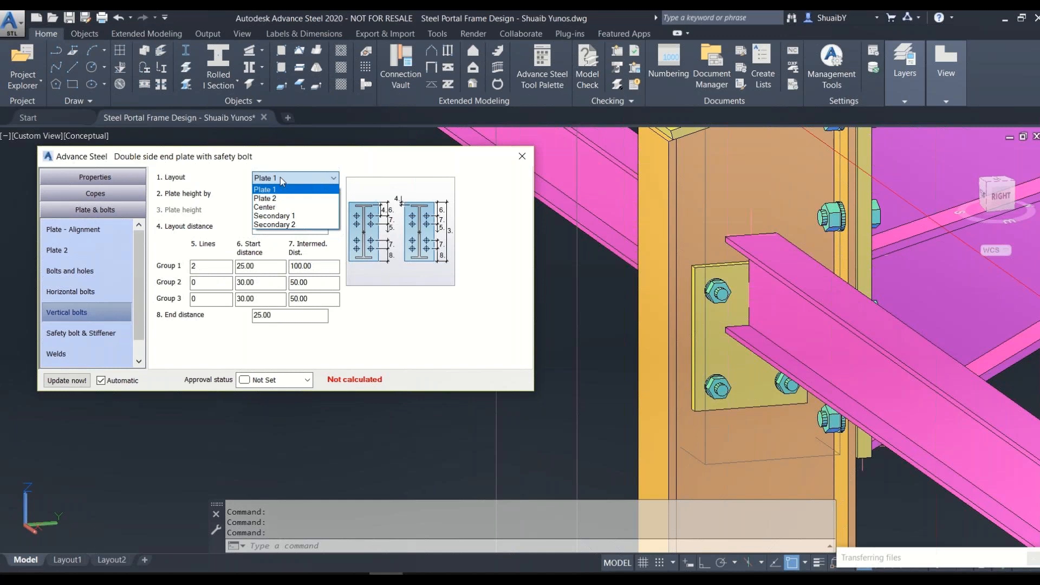
pyautogui.click(280, 194)
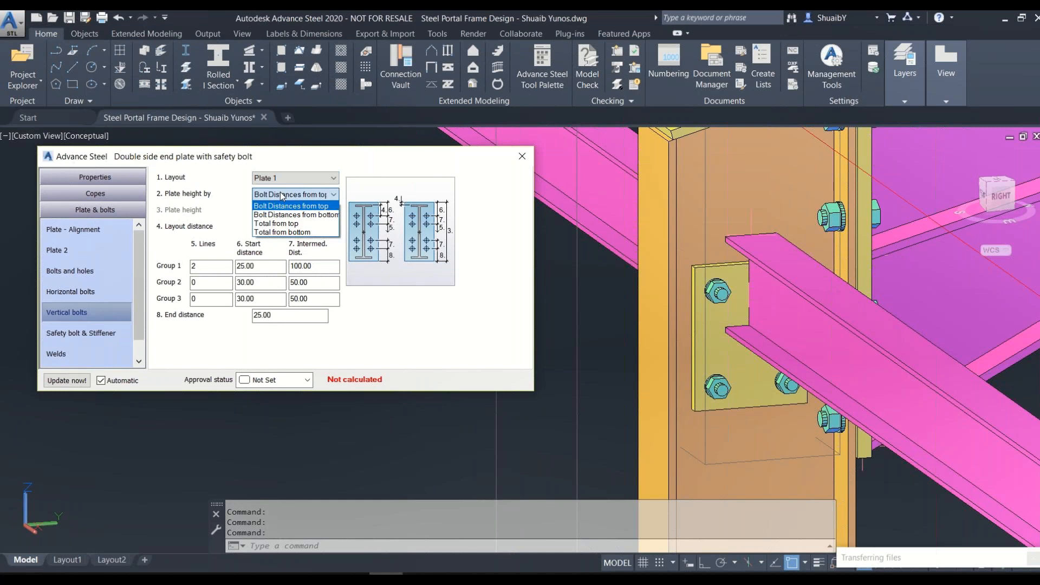
pyautogui.click(282, 223)
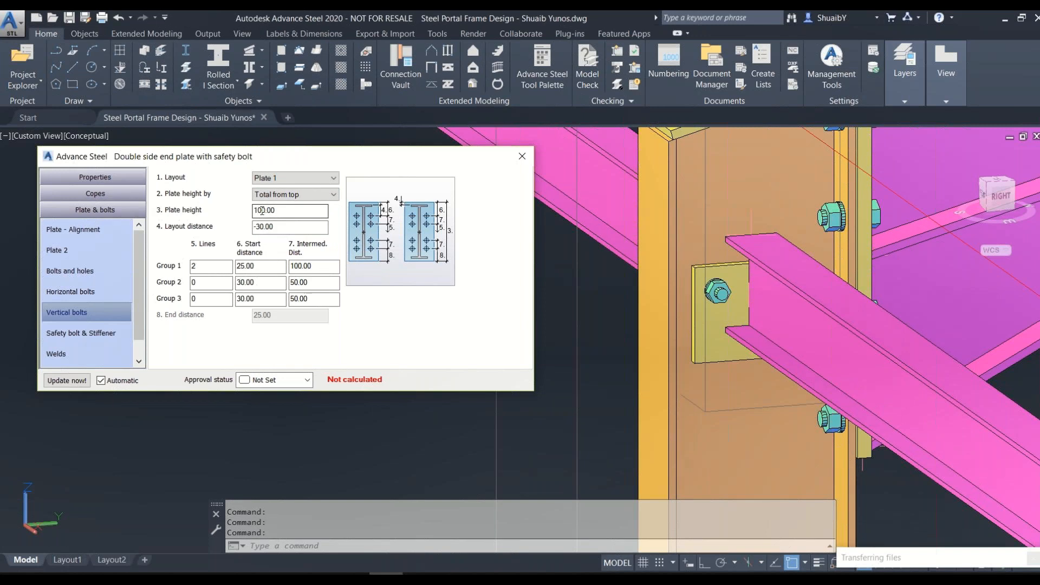
pyautogui.click(262, 210)
pyautogui.press('BackSpace')
pyautogui.write('5')
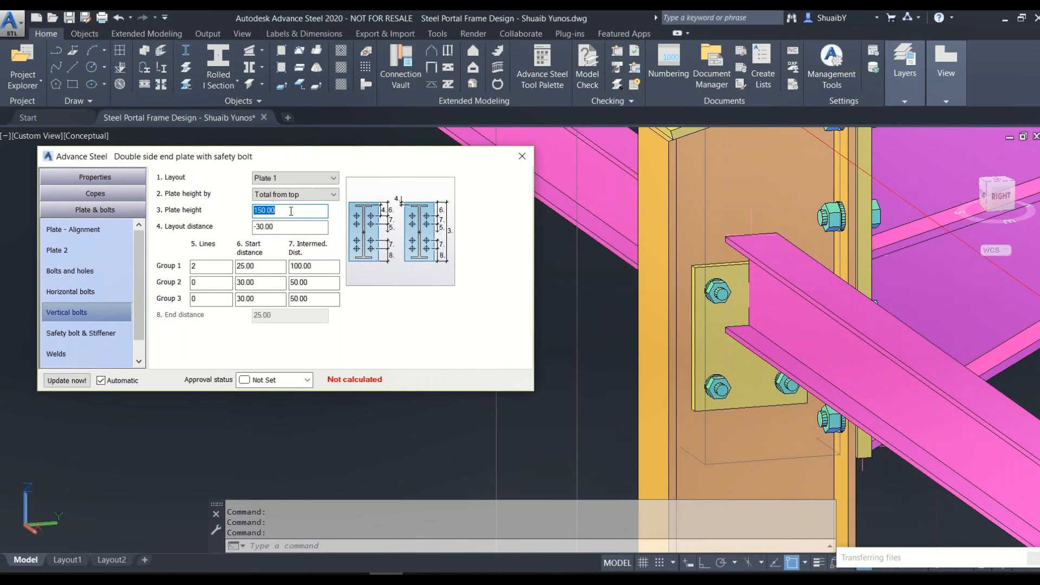
# Set the vertical bolts' layout distance to 0 for the column's double side end plate
pyautogui.click(258, 226)
pyautogui.doubleClick(257, 225)
pyautogui.write('0')
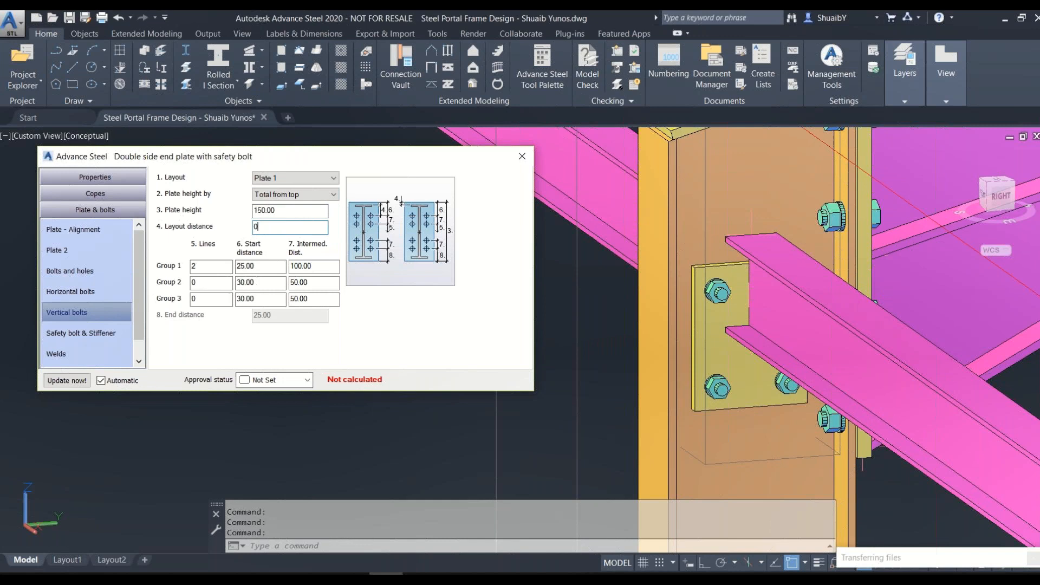
pyautogui.press('Return')
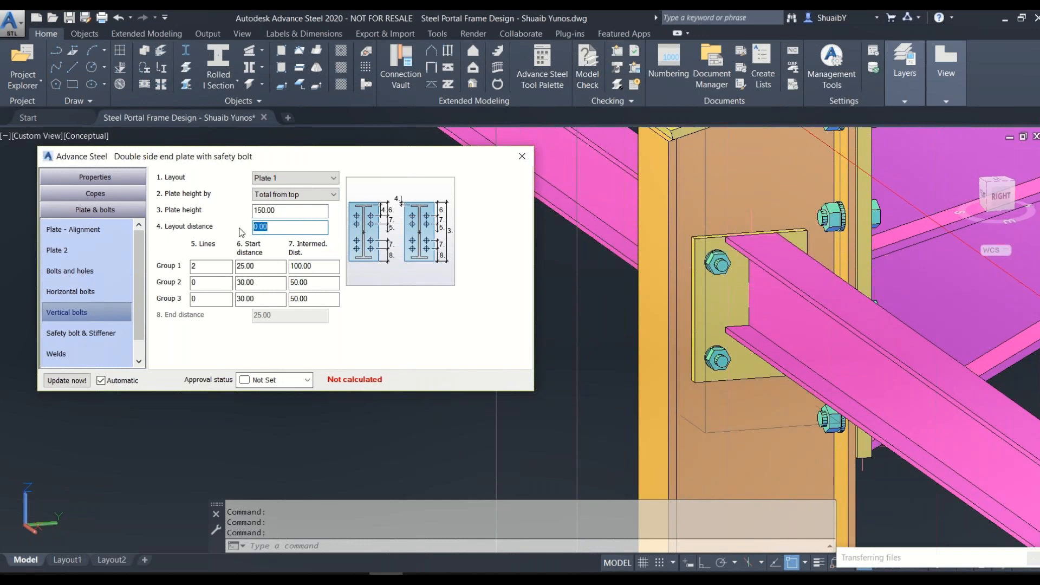
# Set the vertical bolts' plate height to 160 mm and the Group 1 intermediate distance to 120 mm
pyautogui.click(263, 211)
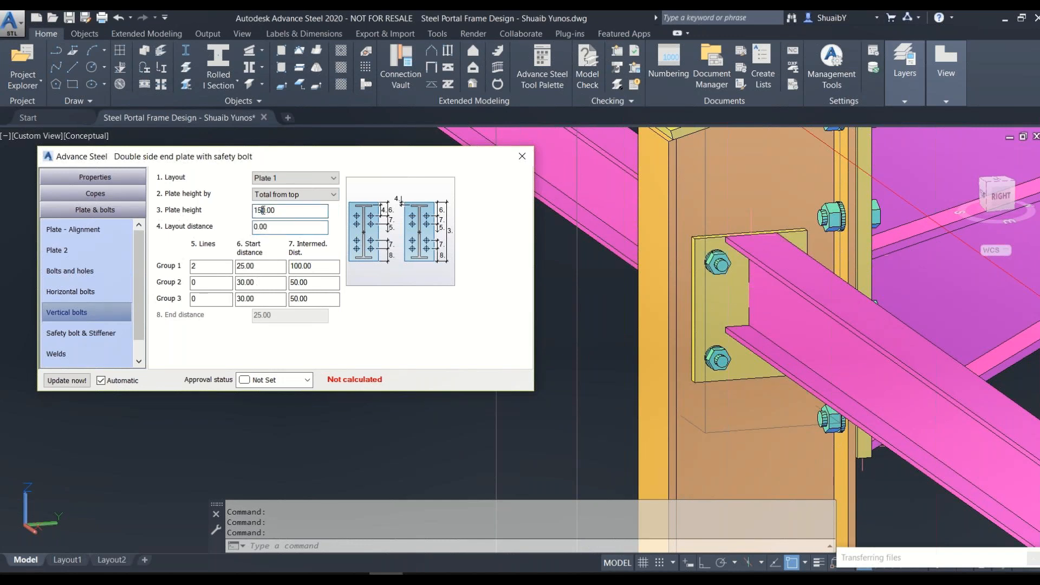
pyautogui.press('BackSpace')
pyautogui.write('6')
pyautogui.click(294, 267)
pyautogui.press('Delete')
pyautogui.write('2')
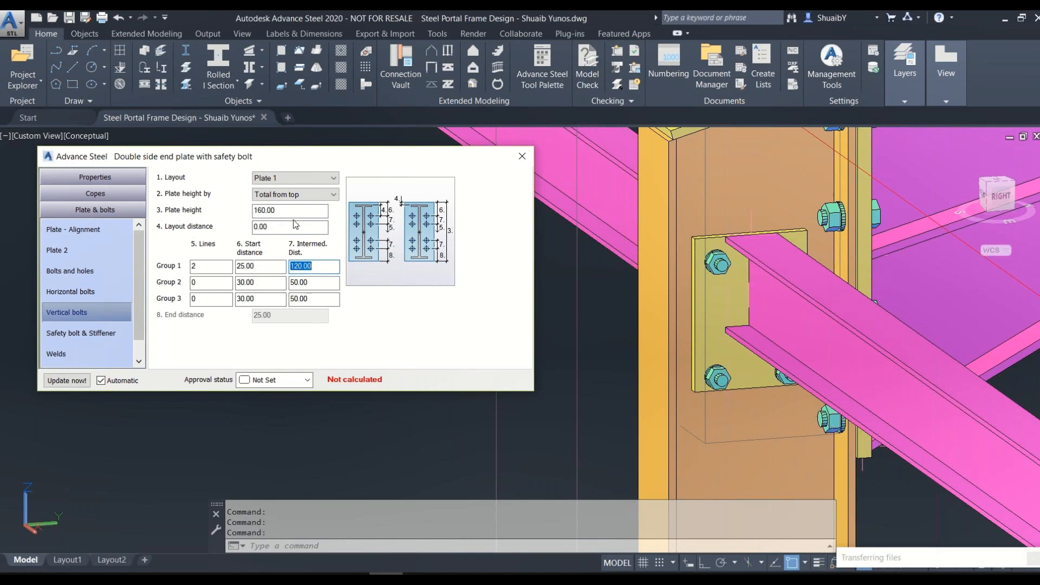
# Set the vertical bolts' layout distance to 20 mm and close the column connection's settings
pyautogui.click(259, 226)
pyautogui.press('BackSpace')
pyautogui.write('20')
pyautogui.press('Return')
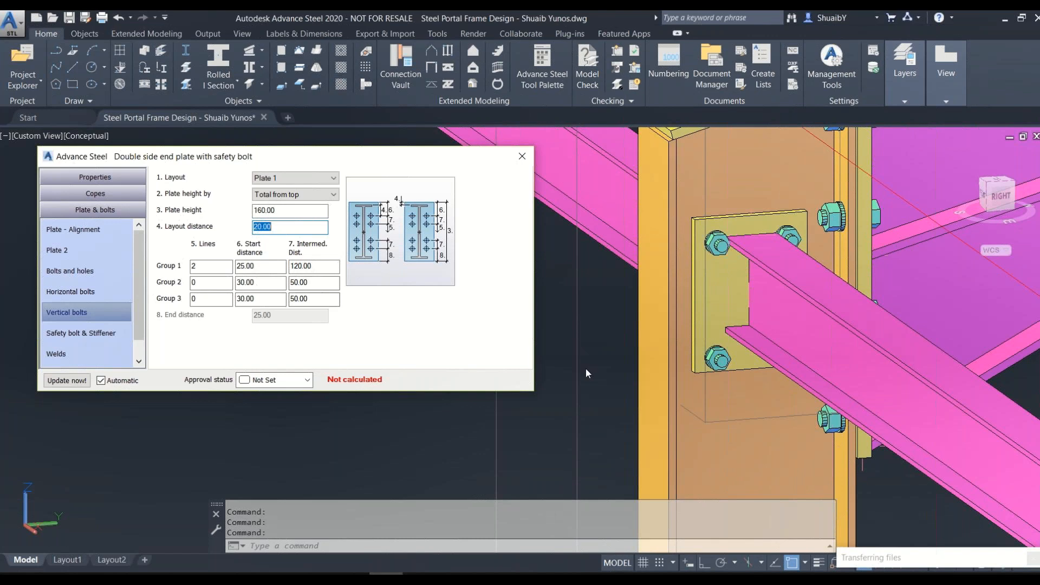
pyautogui.moveTo(744, 370)
pyautogui.keyDown('shift'); pyautogui.mouseDown(button='middle')
pyautogui.moveTo(701, 366)
pyautogui.moveTo(744, 354)
pyautogui.mouseUp(button='middle'); pyautogui.keyUp('shift')
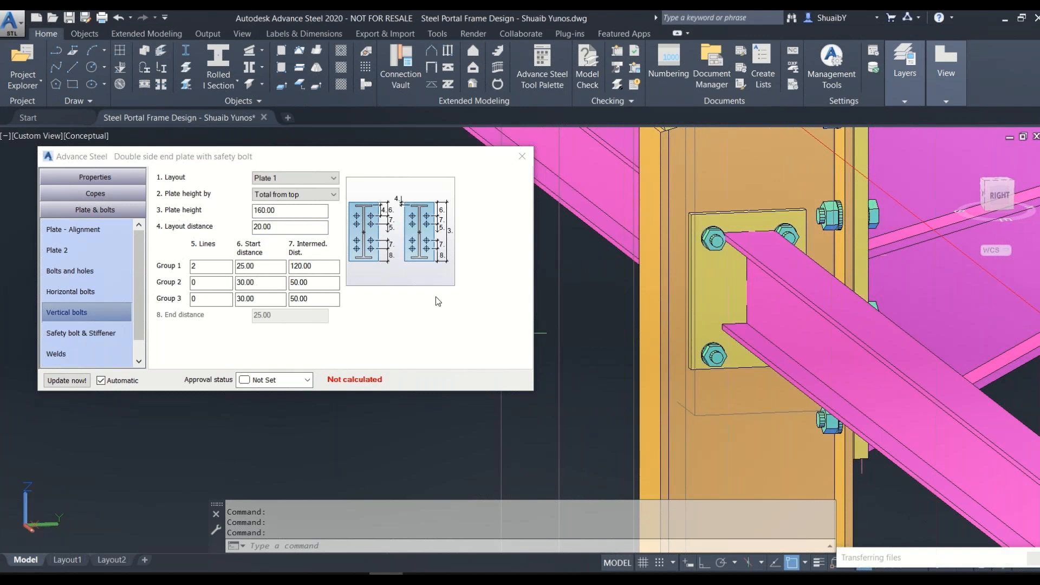
pyautogui.press('Escape')
pyautogui.scroll(-4, 395, 251)
pyautogui.keyDown('shift'); pyautogui.moveTo(425, 291); pyautogui.dragTo(370, 231, button='middle'); pyautogui.keyUp('shift')
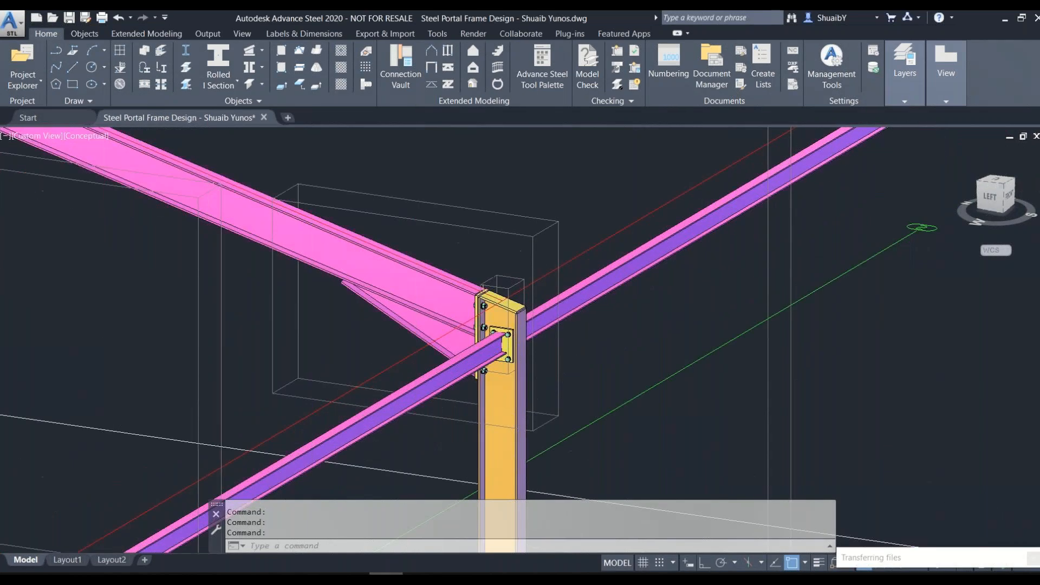
pyautogui.scroll(10, 506, 343)
pyautogui.keyDown('shift'); pyautogui.moveTo(551, 361); pyautogui.dragTo(379, 365, button='middle'); pyautogui.keyUp('shift')
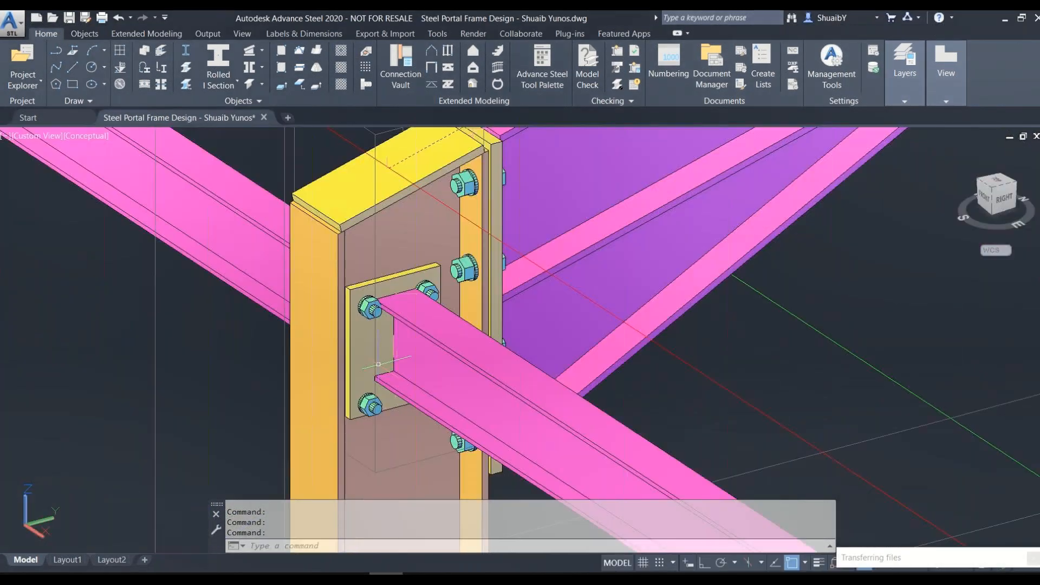
# Create a double side end plate with safety bolt, using the intermediate rafter as main beam and both adjoining longitudinal beams as secondary beams
pyautogui.scroll(-10, 342, 366)
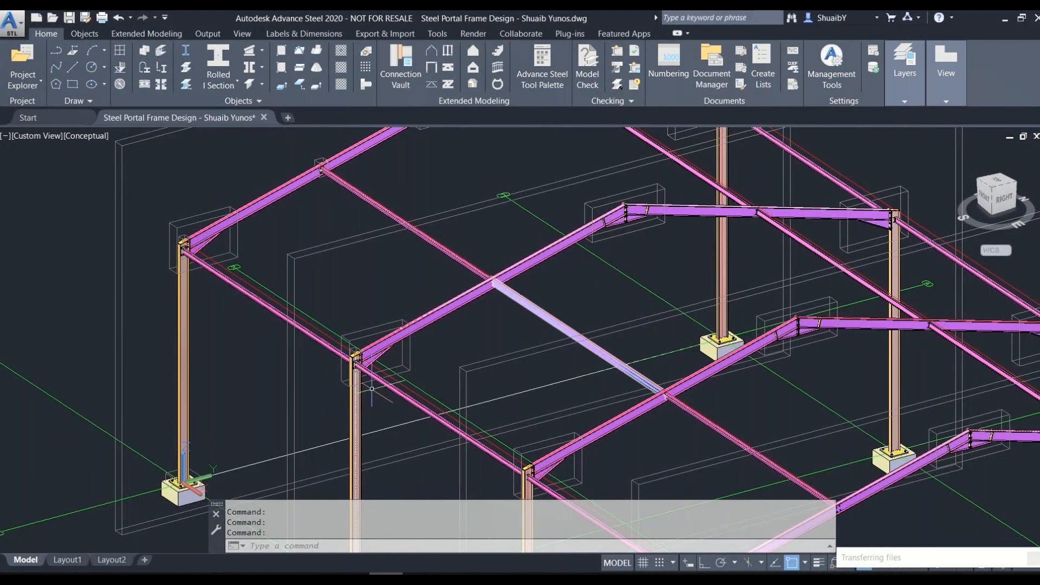
pyautogui.scroll(8, 494, 280)
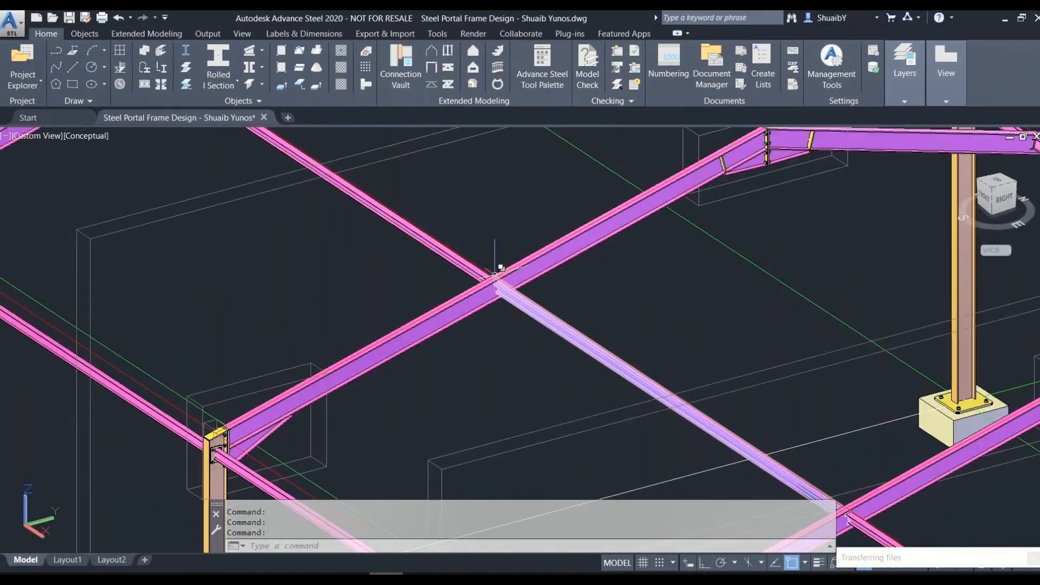
pyautogui.keyDown('shift'); pyautogui.moveTo(488, 326); pyautogui.dragTo(528, 349, button='middle'); pyautogui.keyUp('shift')
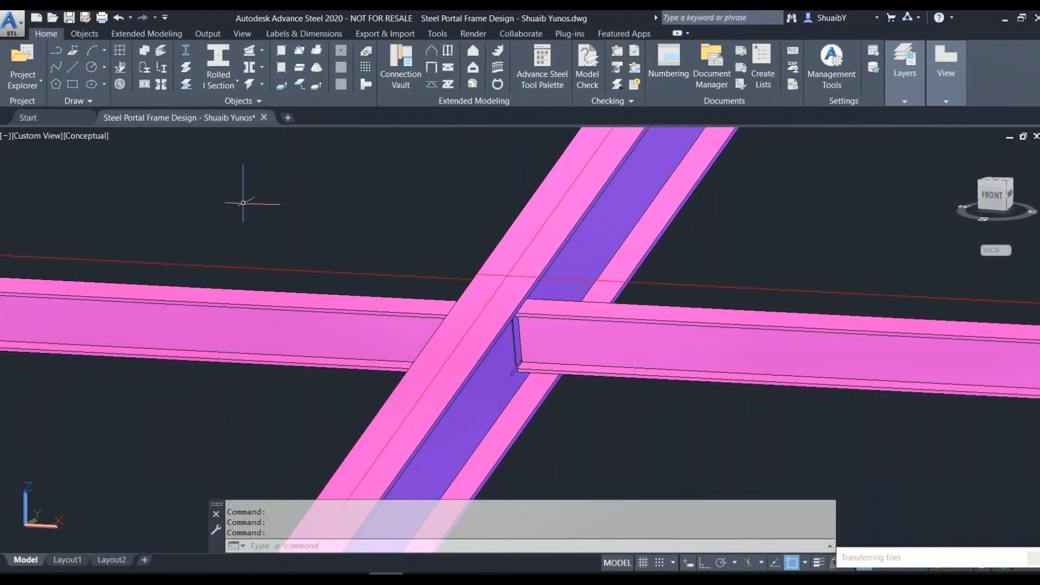
pyautogui.moveTo(168, 127)
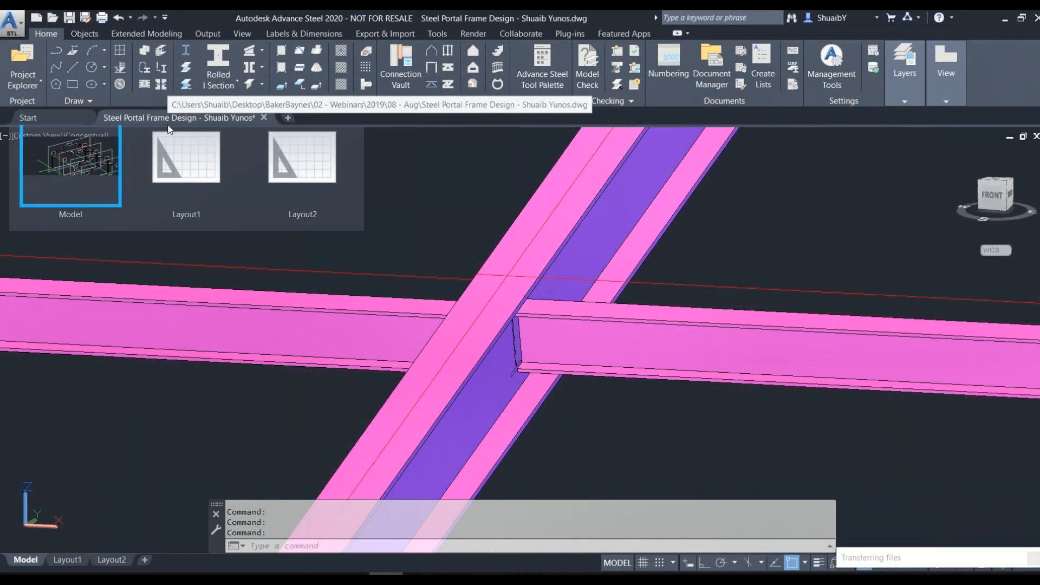
pyautogui.click(396, 66)
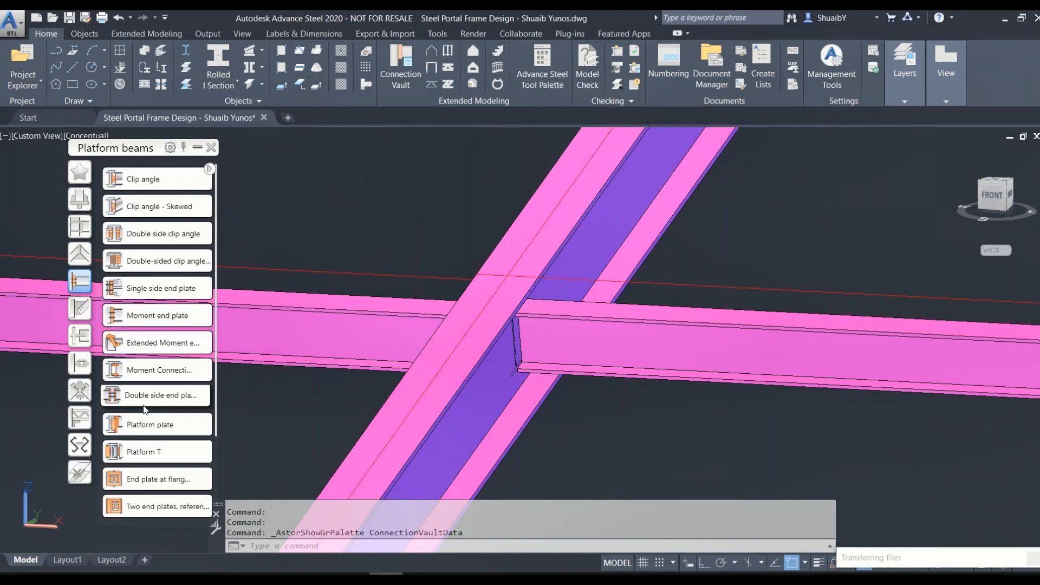
pyautogui.click(78, 280)
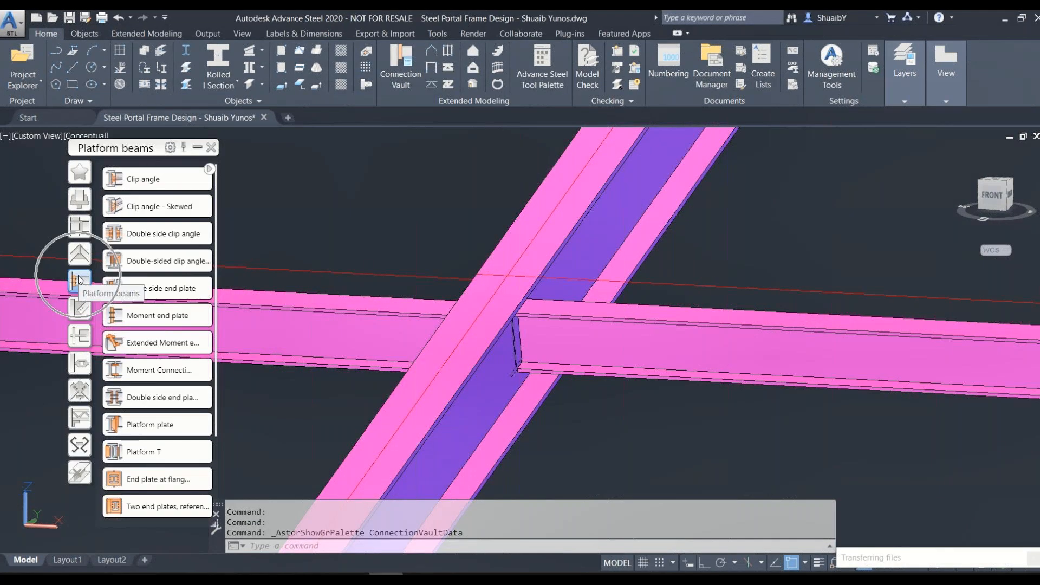
pyautogui.click(157, 396)
pyautogui.click(464, 357)
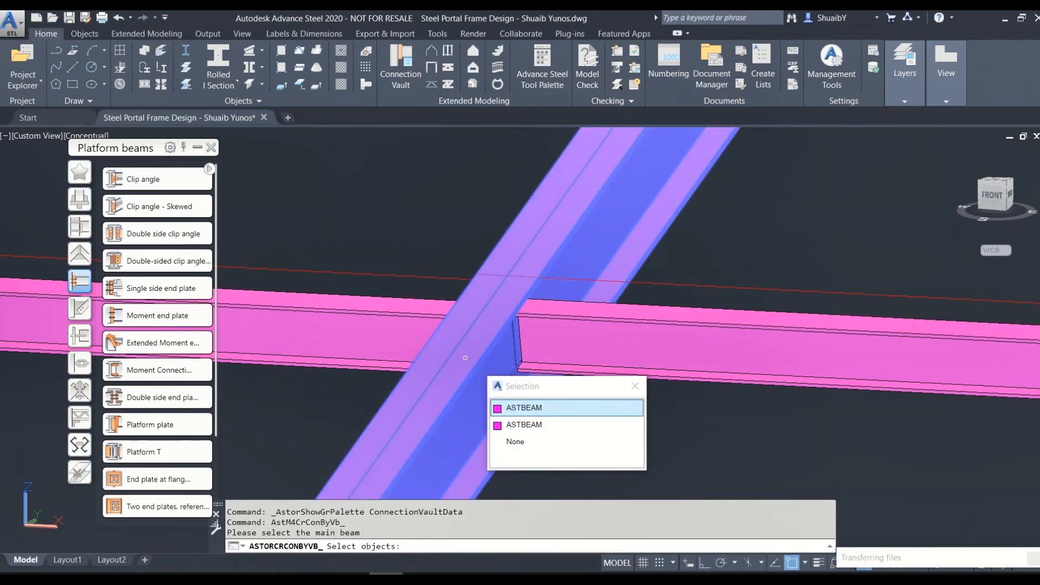
pyautogui.press('Return')
pyautogui.click(378, 337)
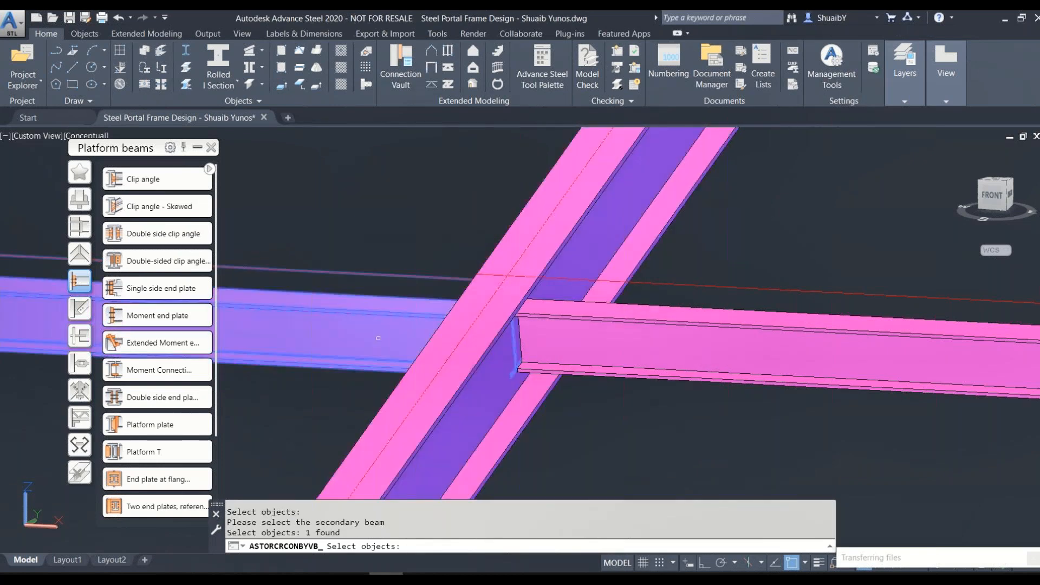
pyautogui.press('Return')
pyautogui.click(613, 345)
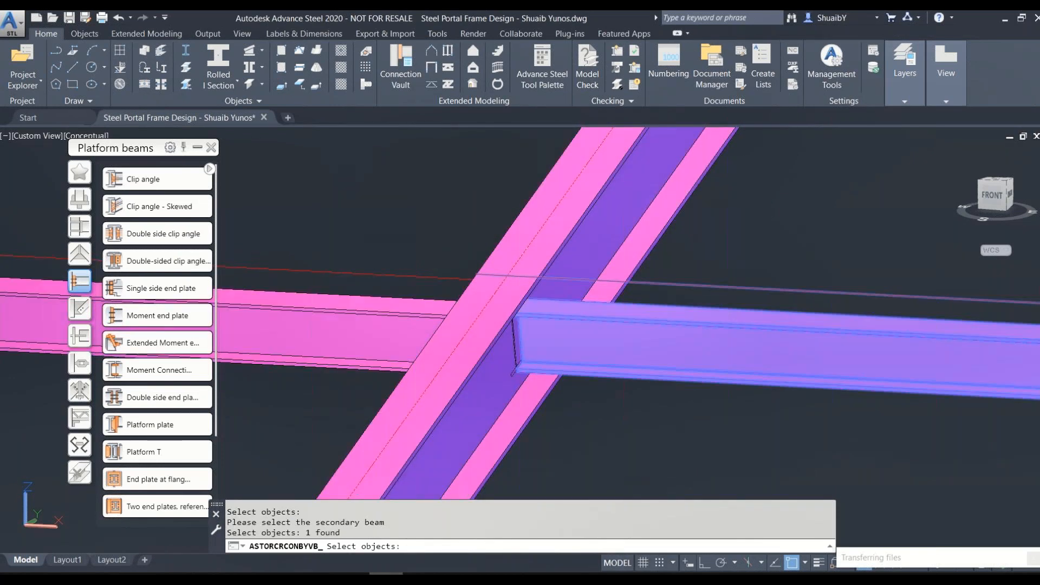
pyautogui.press('Return')
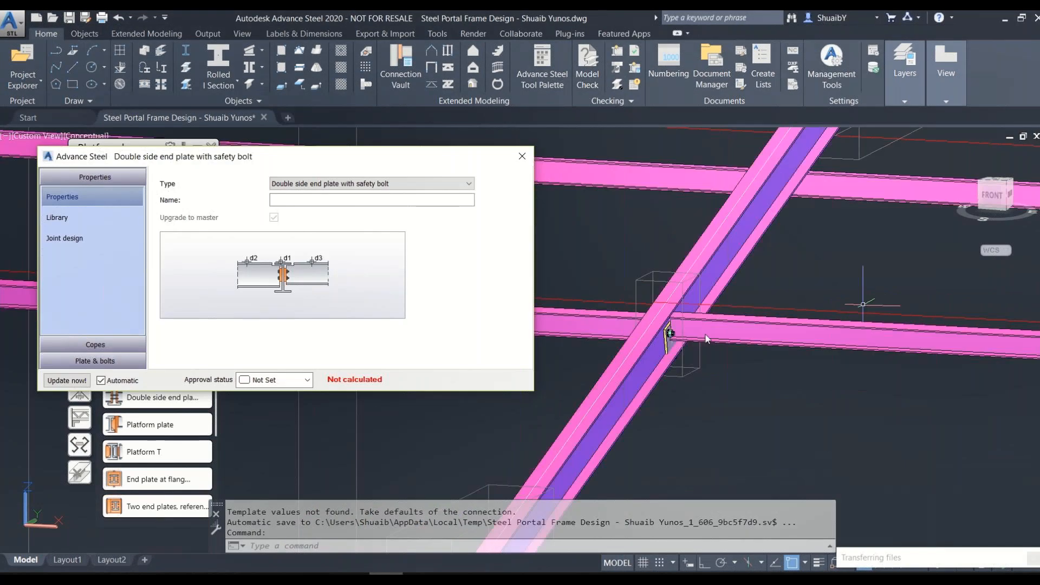
# Set the bolt diameter of the rafter's double side end plate to 12 mm
pyautogui.scroll(5, 699, 338)
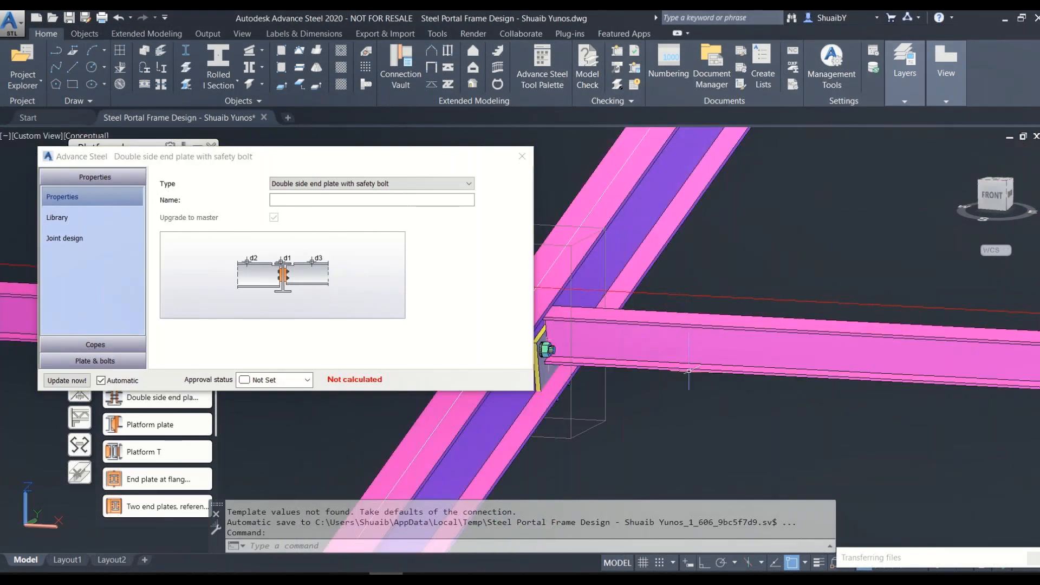
pyautogui.keyDown('shift'); pyautogui.moveTo(688, 370); pyautogui.dragTo(571, 342, button='middle'); pyautogui.keyUp('shift')
pyautogui.scroll(-3, 571, 342)
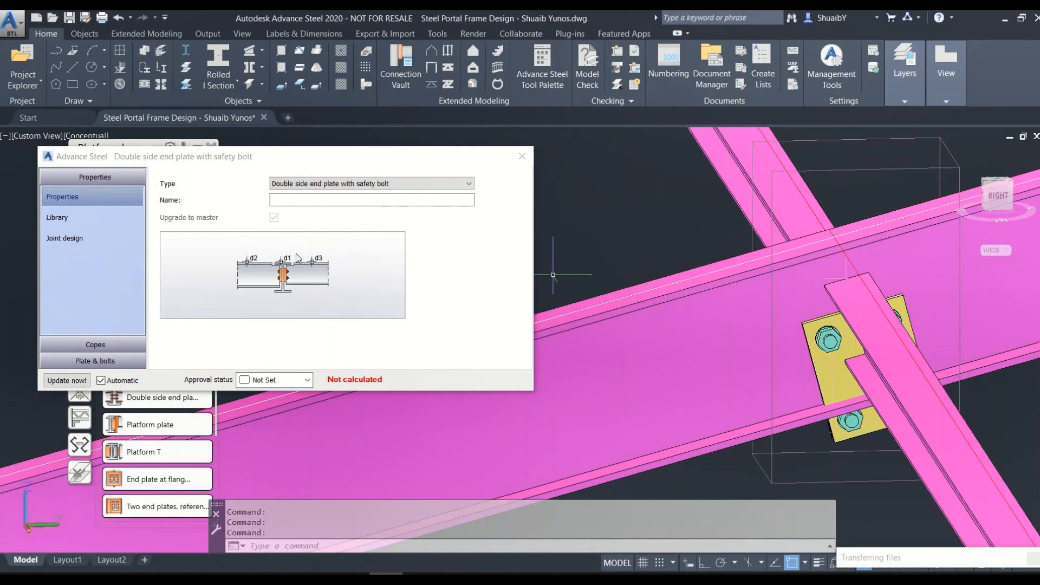
pyautogui.click(81, 360)
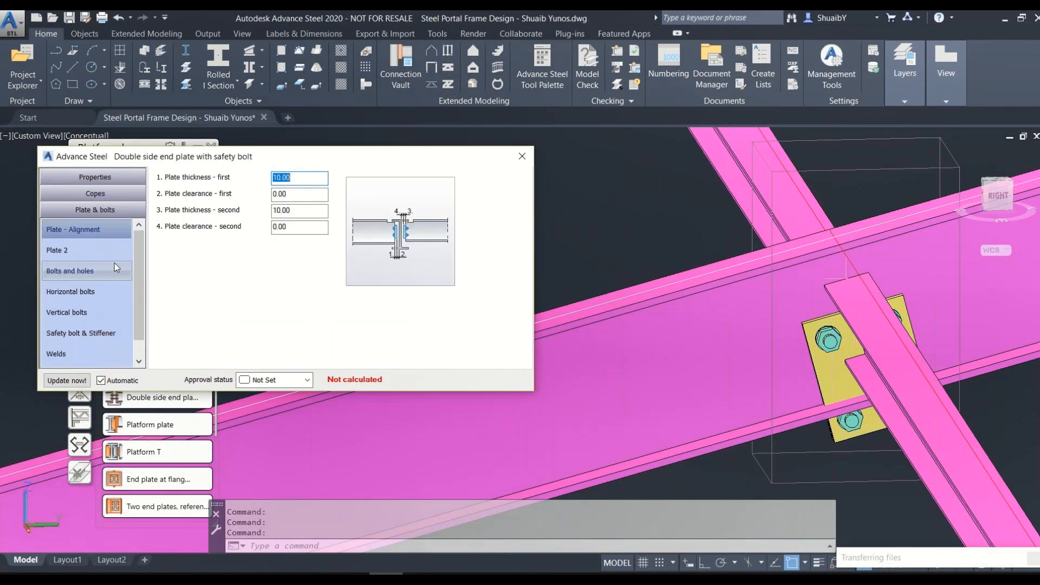
pyautogui.click(67, 252)
pyautogui.click(79, 271)
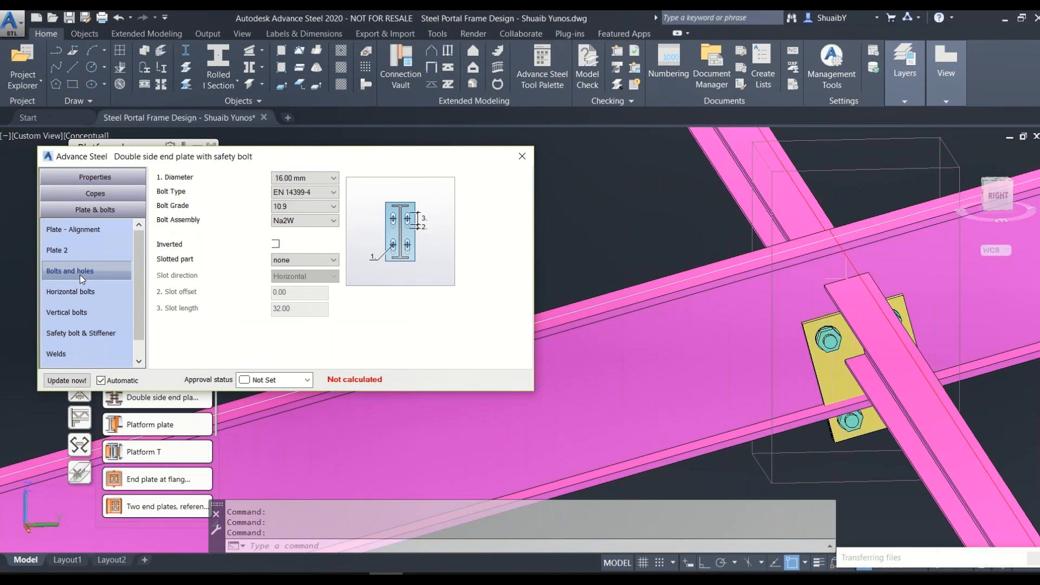
pyautogui.click(301, 178)
pyautogui.click(293, 188)
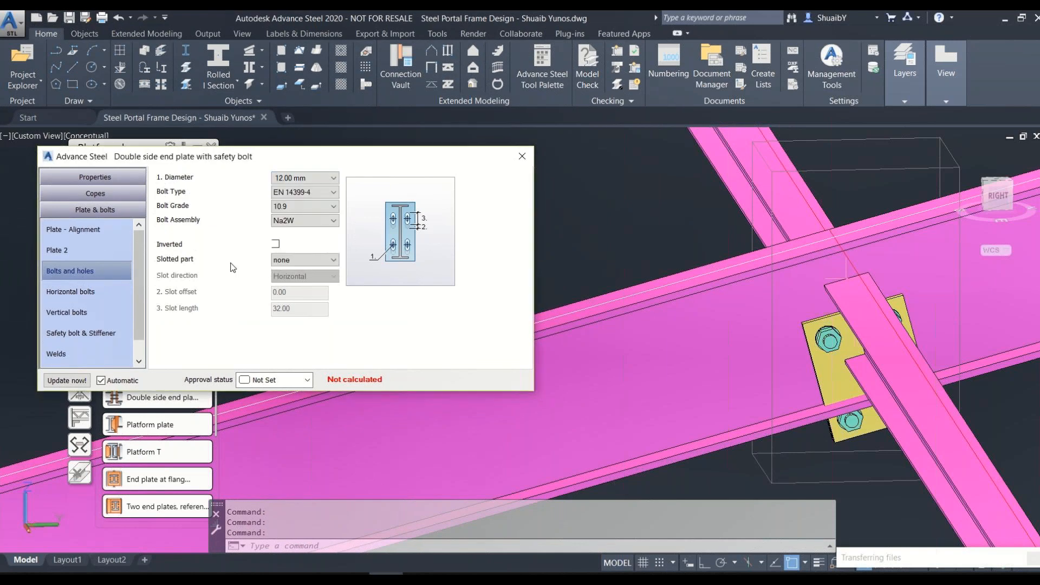
# Set the rafter connection's horizontal bolts to a Total plate layout with a width of 120 mm
pyautogui.click(82, 292)
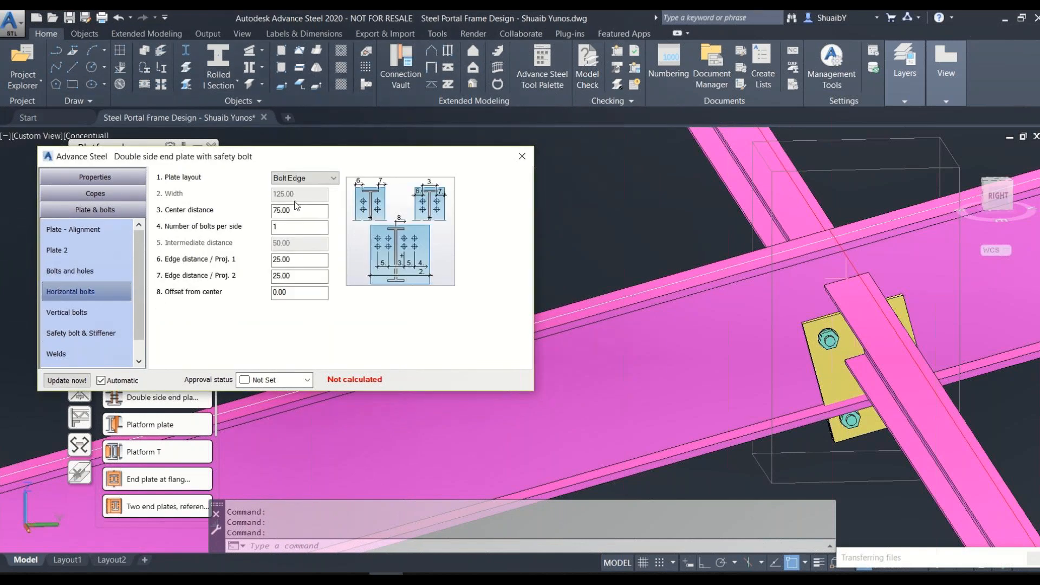
pyautogui.click(303, 179)
pyautogui.click(300, 189)
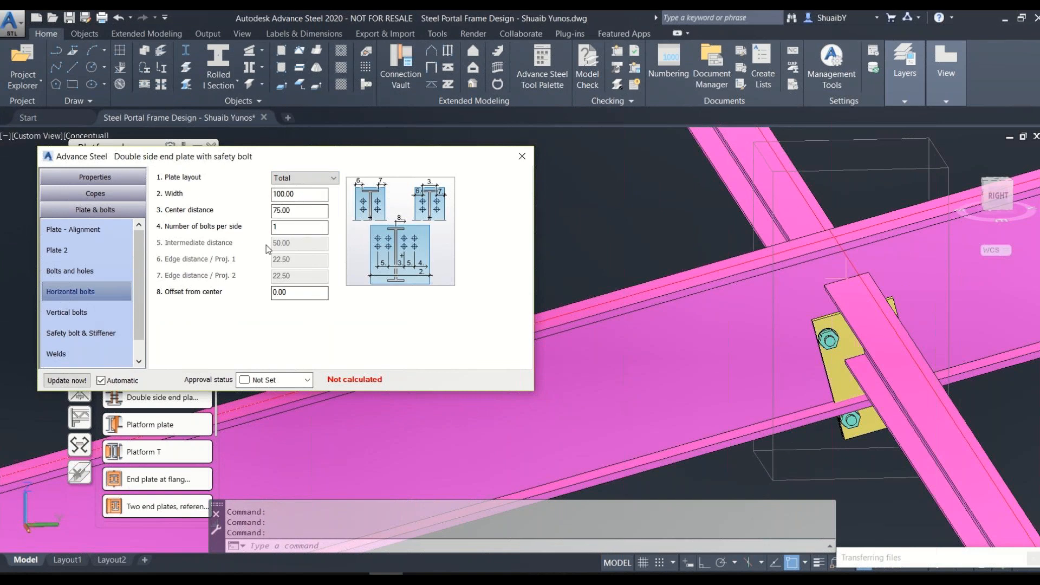
pyautogui.click(279, 193)
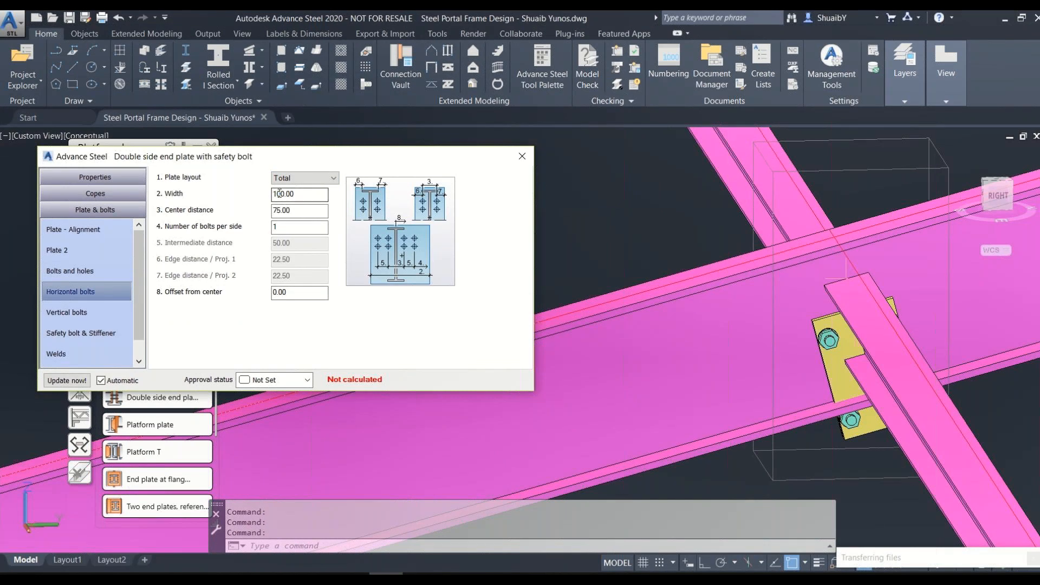
pyautogui.press('Delete')
pyautogui.write('2')
pyautogui.press('Return')
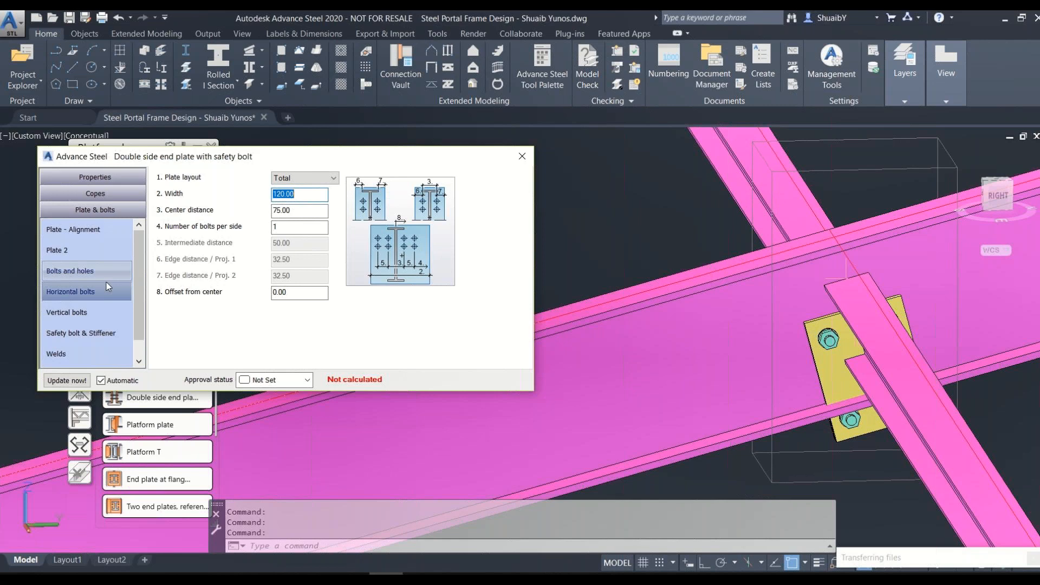
# Define the rafter connection's plate height by Total from top and set its layout distance to 20 mm
pyautogui.click(60, 316)
pyautogui.click(287, 196)
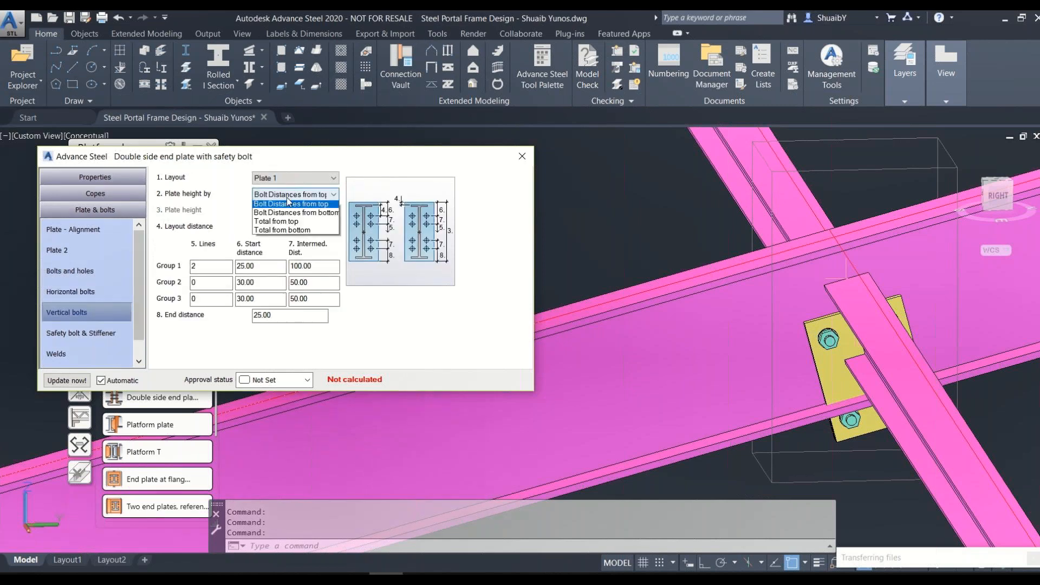
pyautogui.click(280, 224)
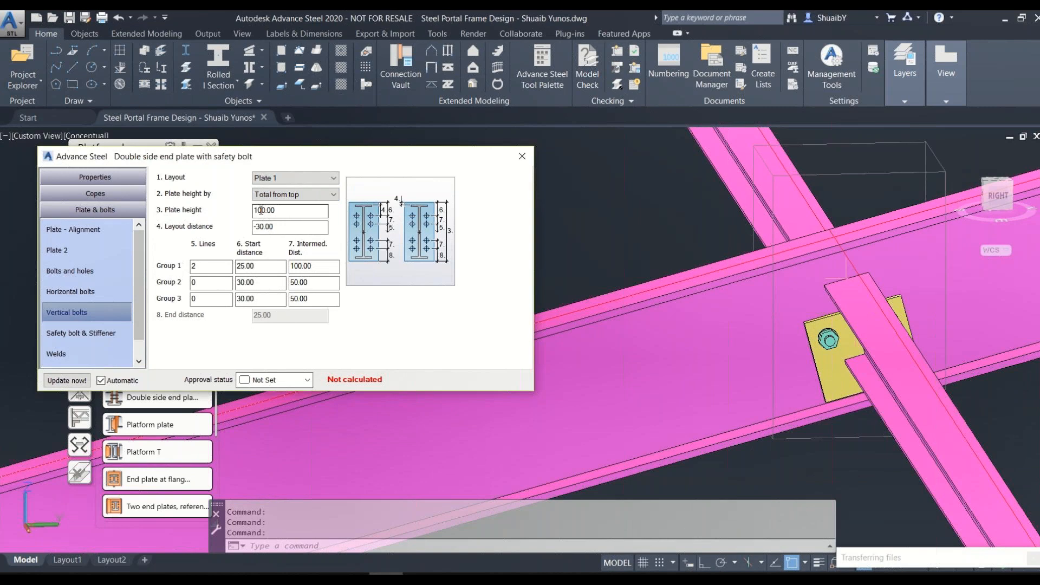
pyautogui.moveTo(259, 227); pyautogui.dragTo(236, 231)
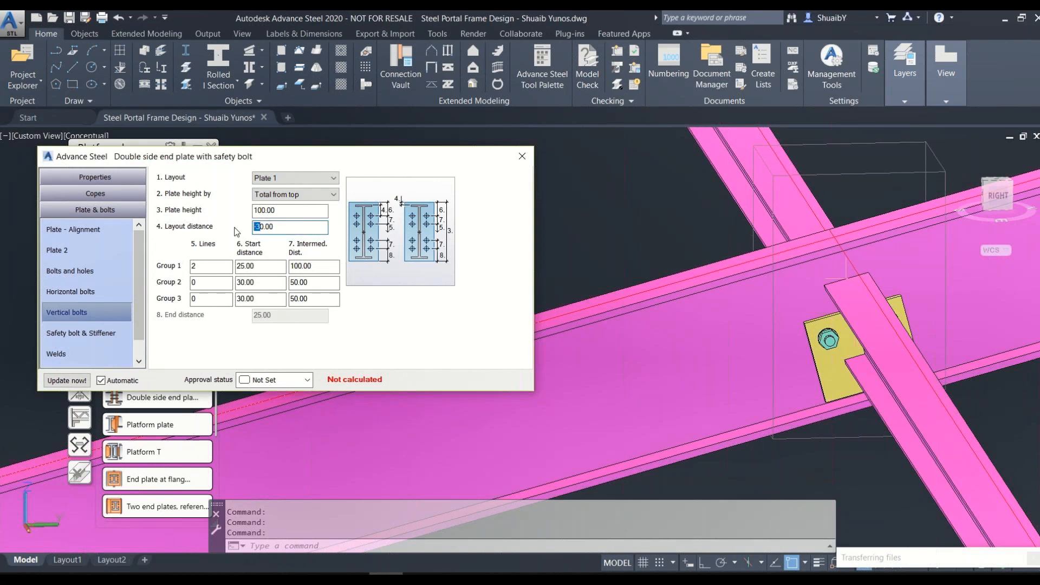
pyautogui.write('2')
pyautogui.press('Return')
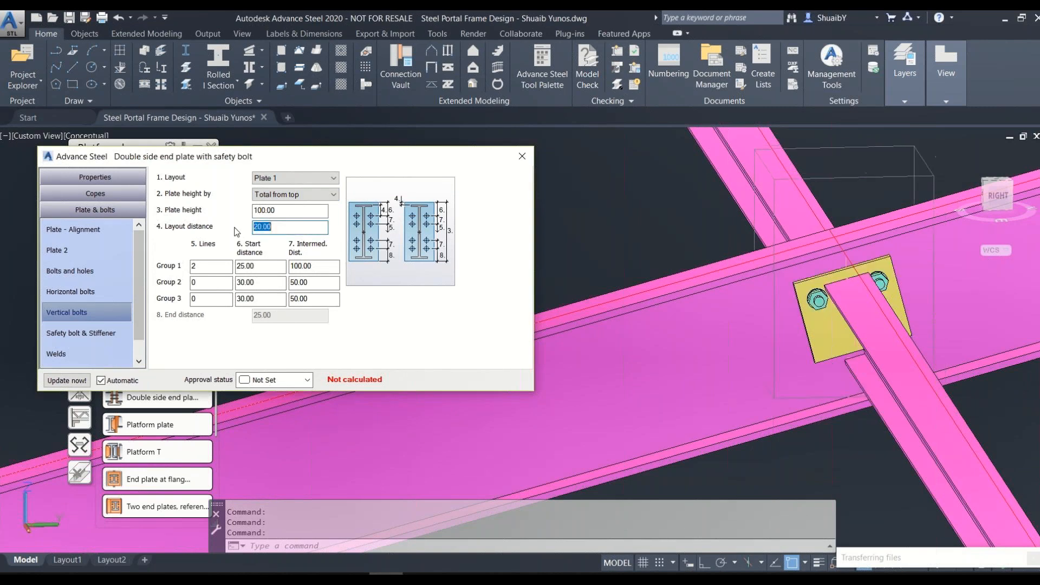
# Set the rafter connection's vertical bolts plate height to 150 mm and close the connection settings
pyautogui.click(263, 212)
pyautogui.press('BackSpace')
pyautogui.write('5')
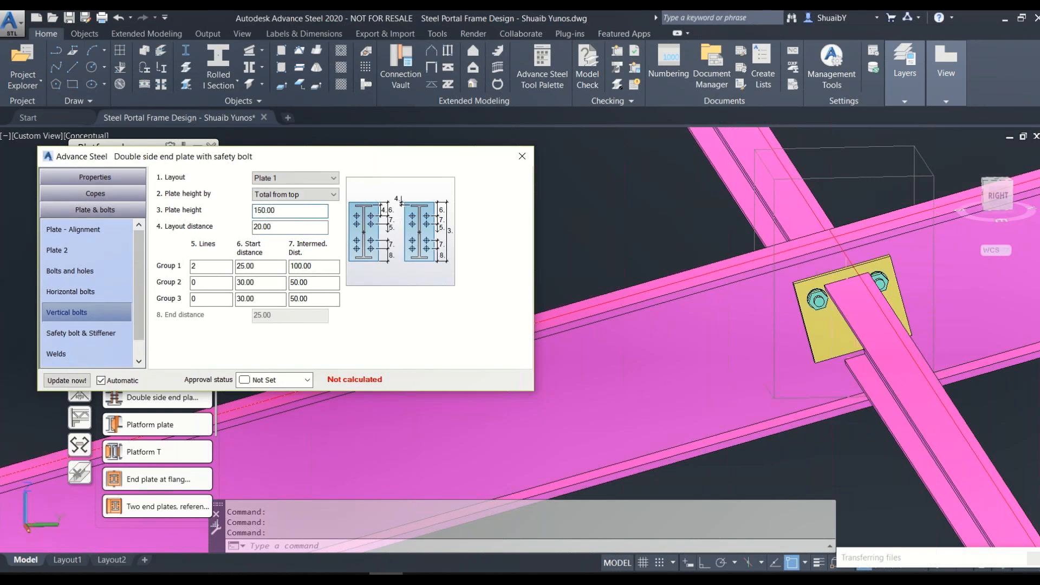
pyautogui.press('Return')
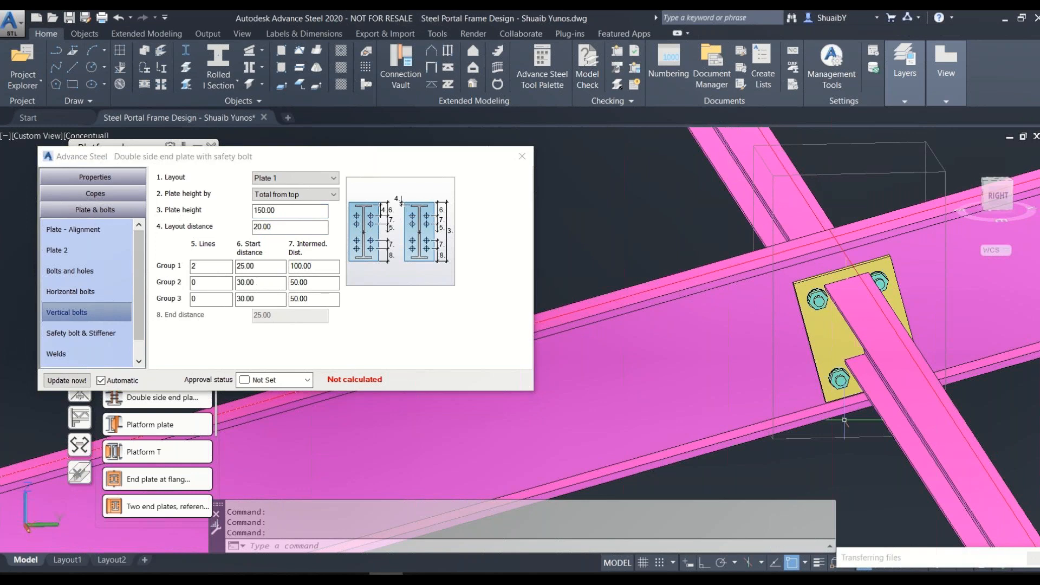
pyautogui.keyDown('shift'); pyautogui.moveTo(844, 420); pyautogui.dragTo(862, 402, button='middle'); pyautogui.keyUp('shift')
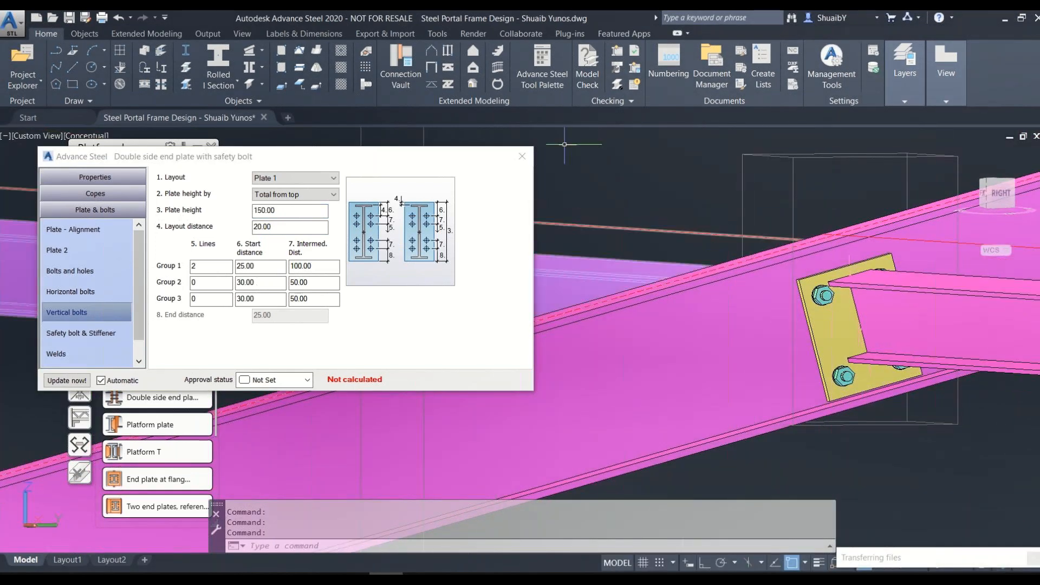
pyautogui.scroll(-5, 564, 327)
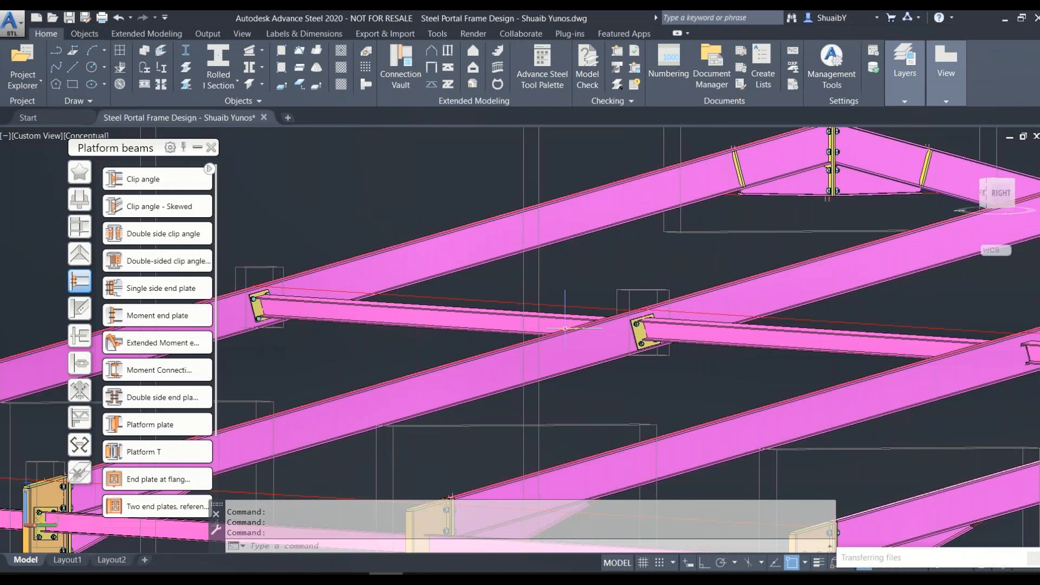
# Close the connection vault and open the Advance Steel Tool Palette at its tools for transferring joints
pyautogui.scroll(-5, 565, 328)
pyautogui.keyDown('shift'); pyautogui.moveTo(565, 328); pyautogui.dragTo(677, 359, button='middle'); pyautogui.keyUp('shift')
pyautogui.scroll(2, 493, 409)
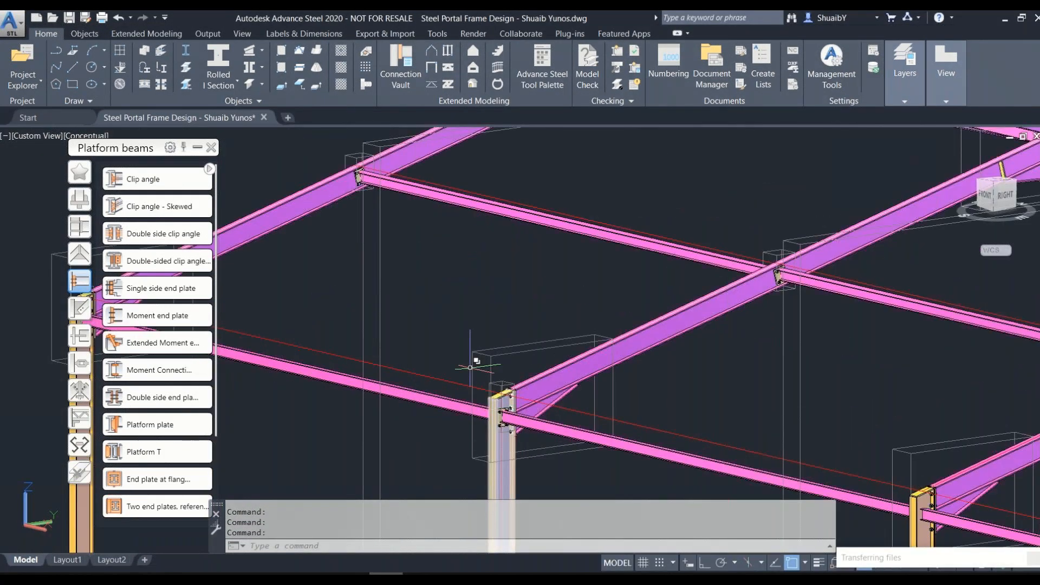
pyautogui.scroll(3, 446, 398)
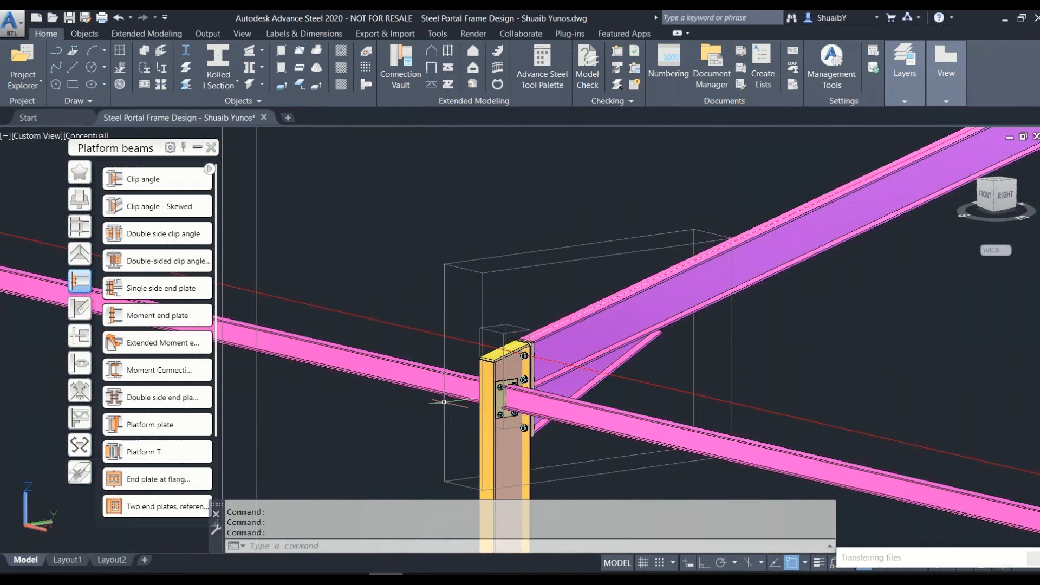
pyautogui.click(211, 147)
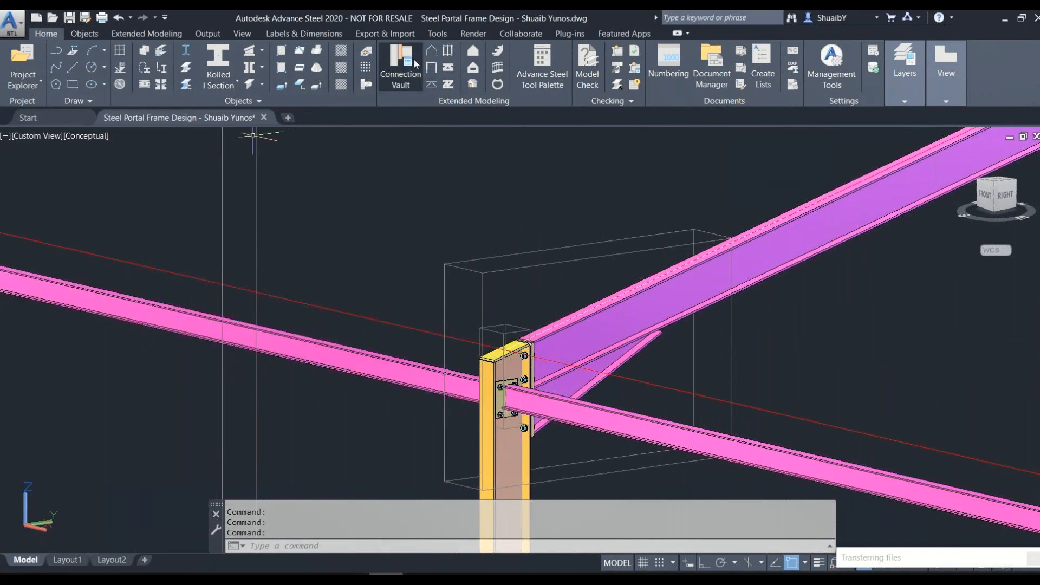
pyautogui.click(542, 64)
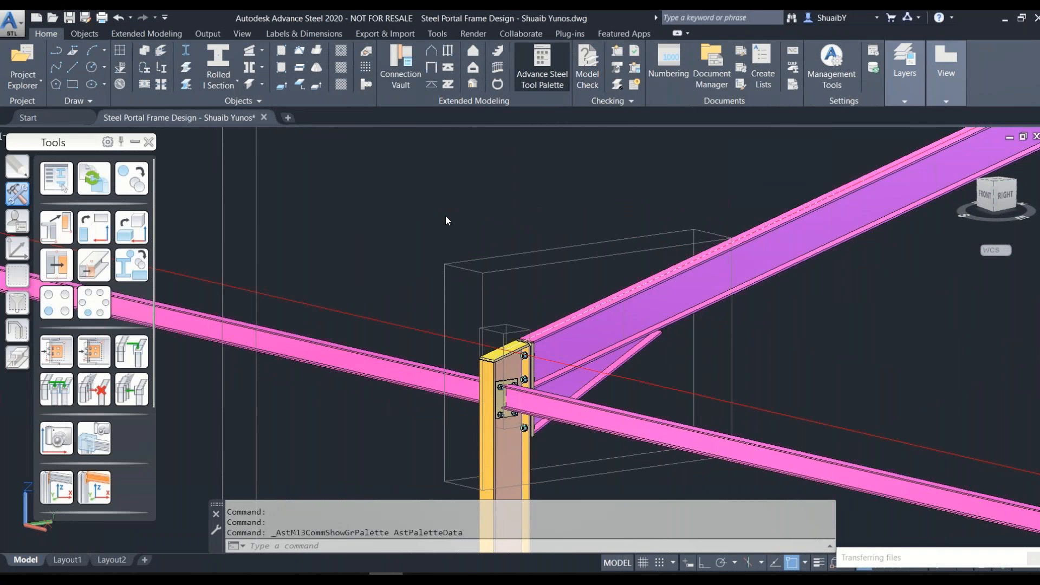
pyautogui.click(93, 350)
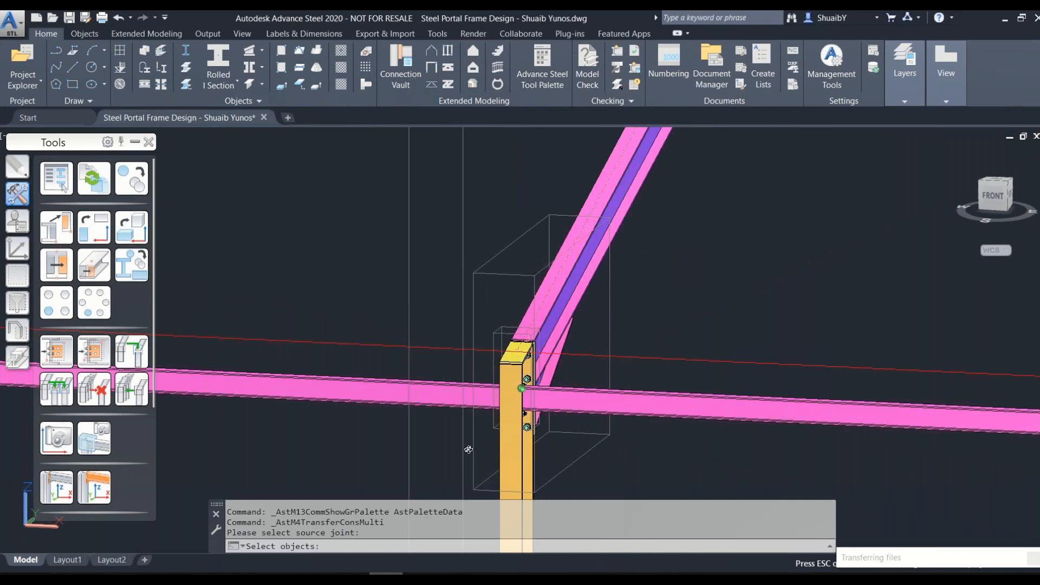
pyautogui.keyDown('shift'); pyautogui.moveTo(483, 444); pyautogui.dragTo(379, 445, button='middle'); pyautogui.keyUp('shift')
pyautogui.scroll(5, 522, 398)
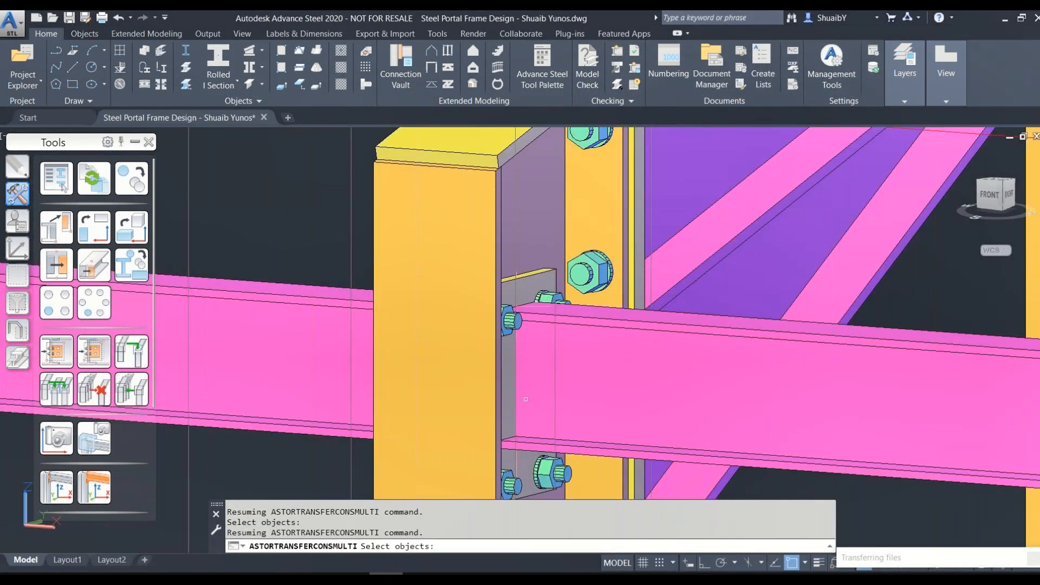
pyautogui.click(523, 284)
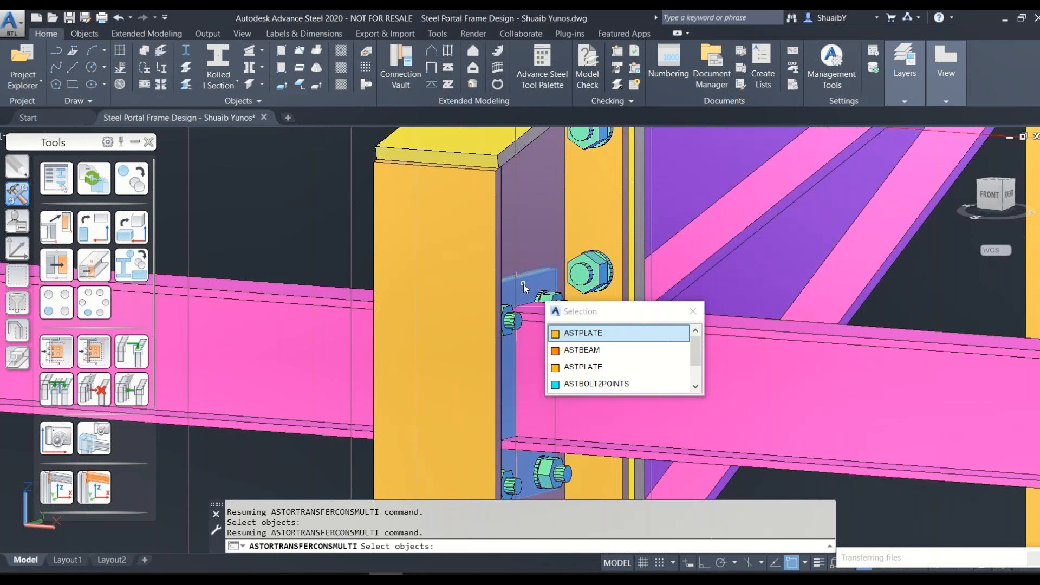
pyautogui.press('Return')
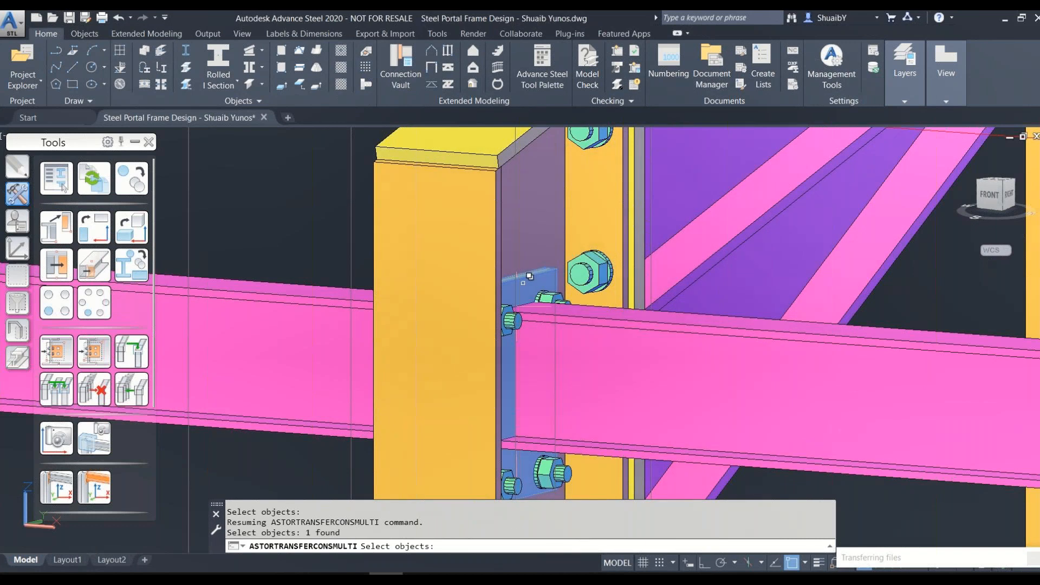
pyautogui.press('Return')
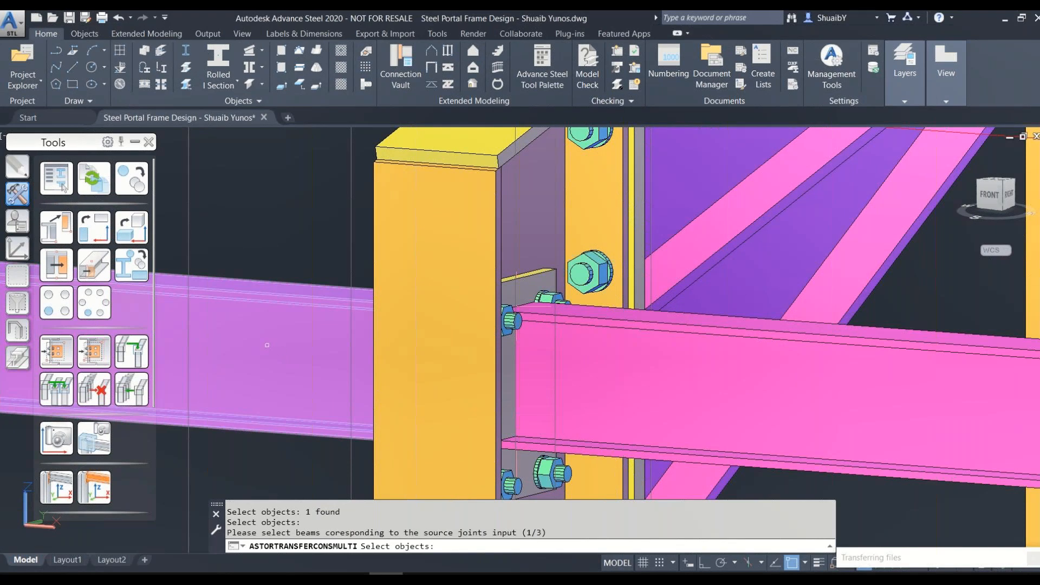
pyautogui.scroll(-2, 267, 345)
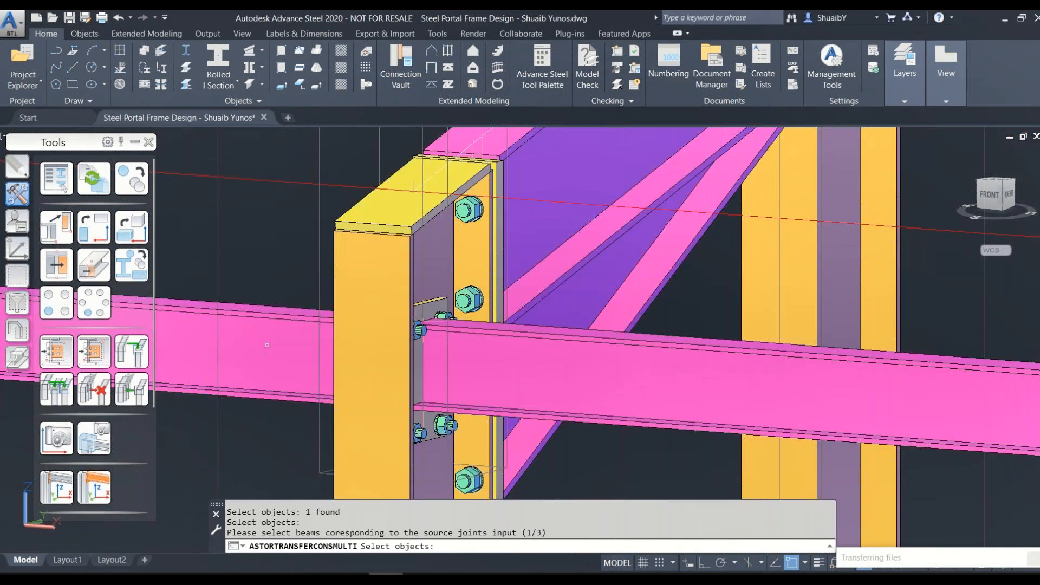
pyautogui.scroll(-5, 267, 345)
pyautogui.scroll(-2, 425, 349)
pyautogui.scroll(6, 425, 349)
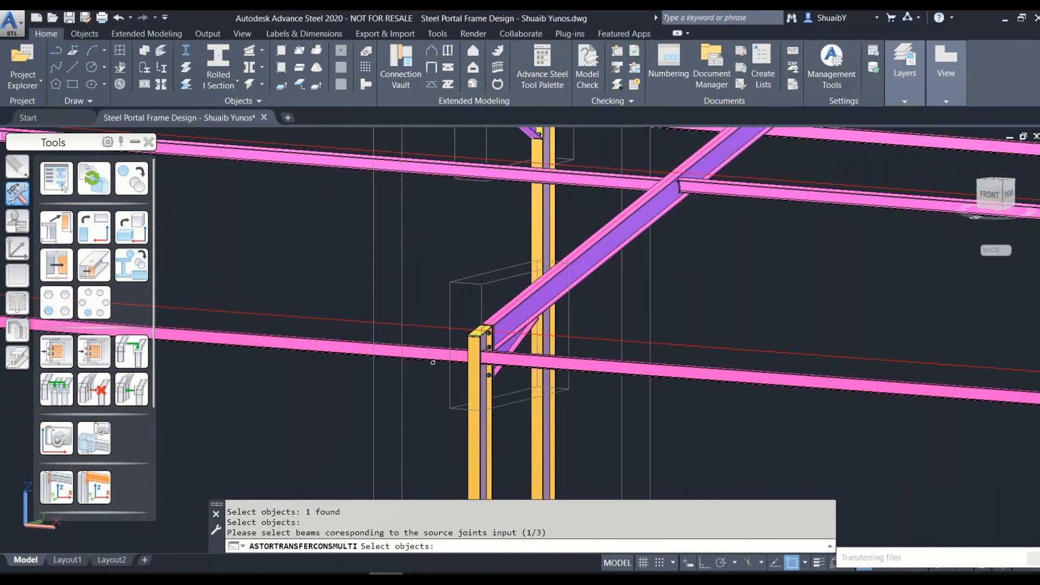
pyautogui.scroll(1, 433, 363)
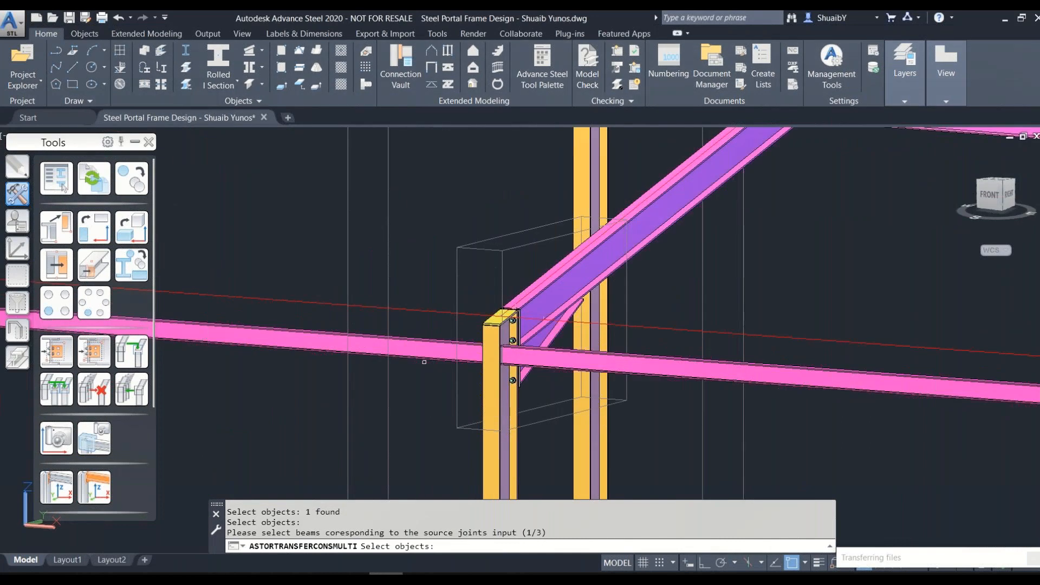
pyautogui.scroll(-6, 573, 394)
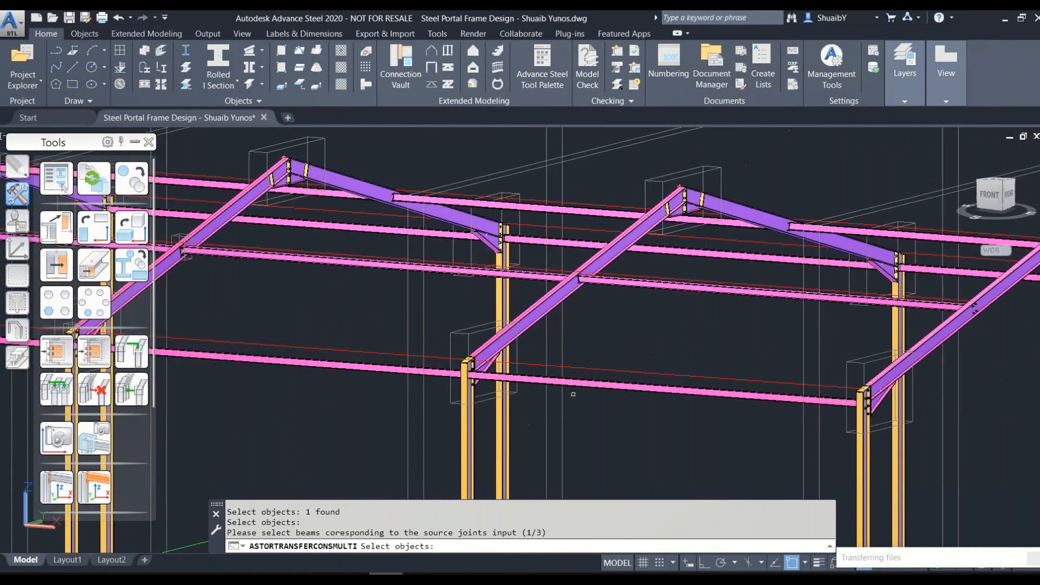
pyautogui.click(574, 378)
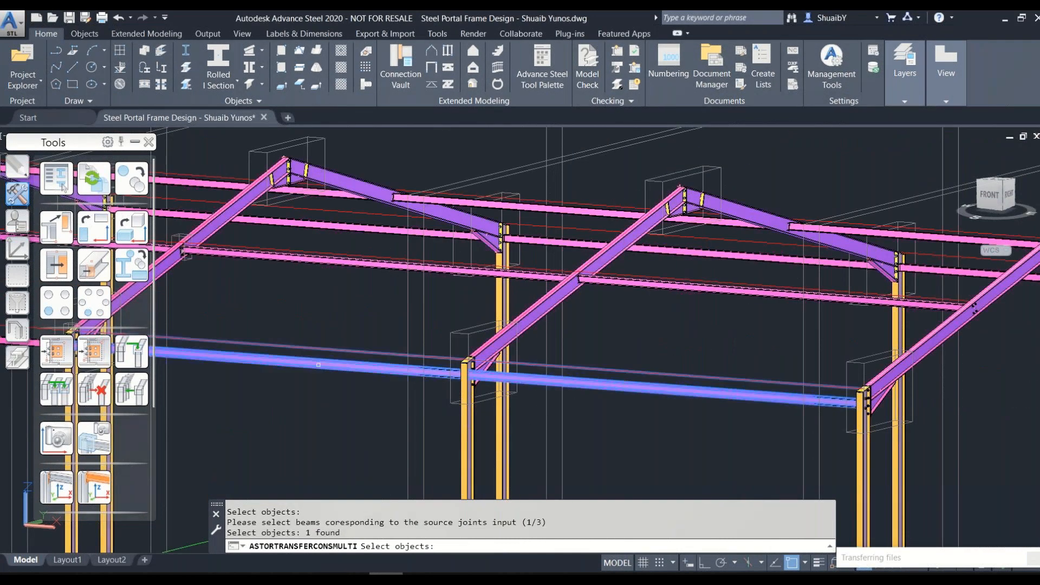
pyautogui.click(358, 261)
pyautogui.click(358, 261)
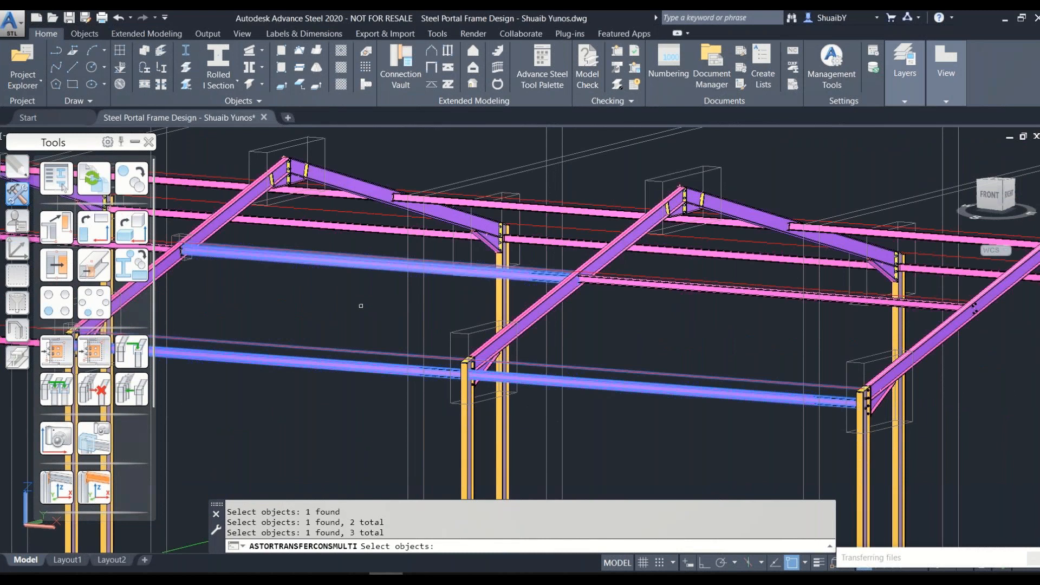
pyautogui.scroll(-4, 408, 269)
pyautogui.scroll(5, 471, 303)
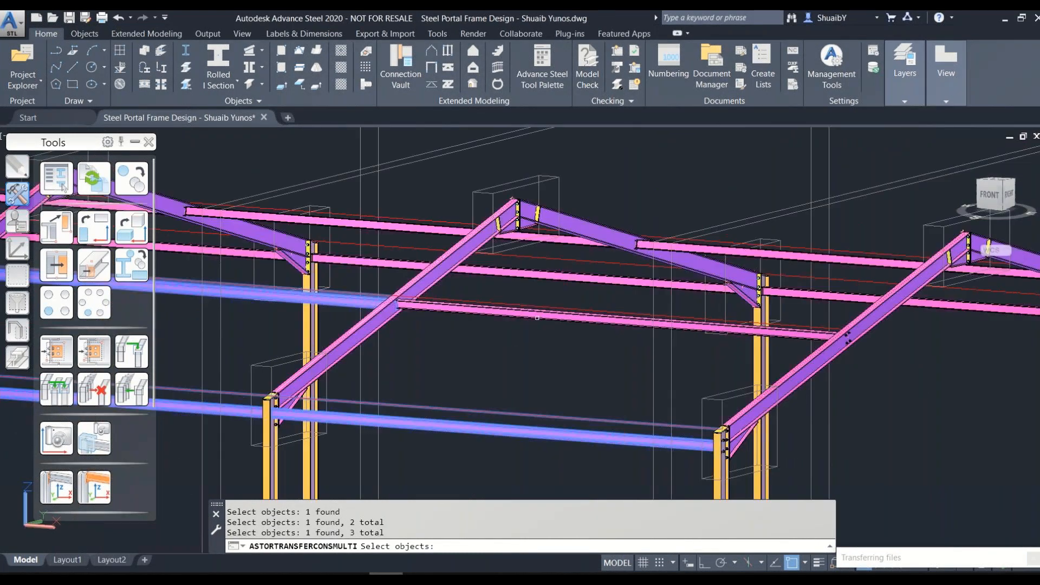
pyautogui.click(536, 318)
pyautogui.keyDown('shift'); pyautogui.moveTo(536, 358); pyautogui.dragTo(536, 303, button='middle'); pyautogui.keyUp('shift')
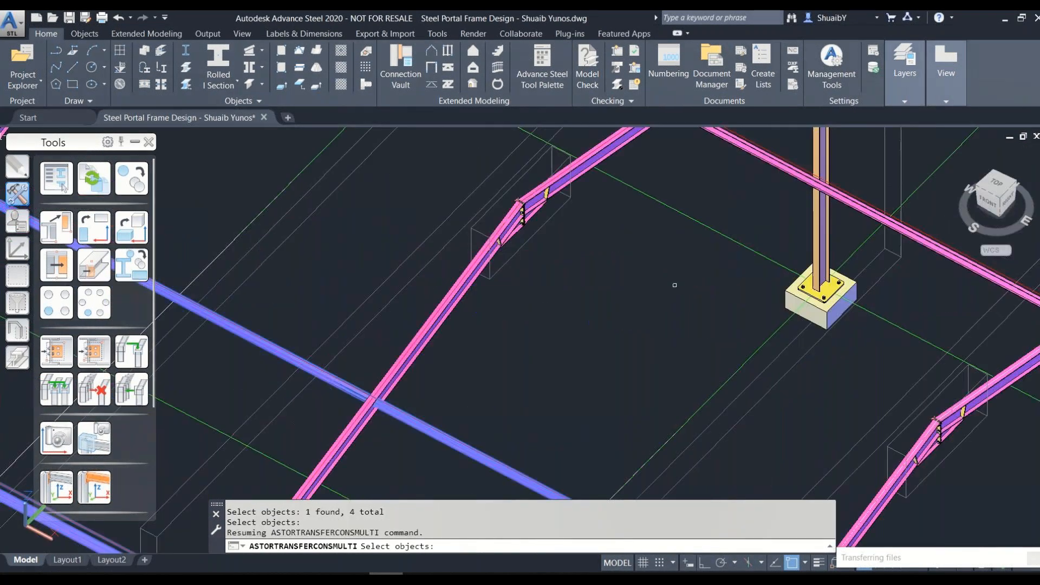
pyautogui.click(796, 170)
pyautogui.scroll(-5, 686, 314)
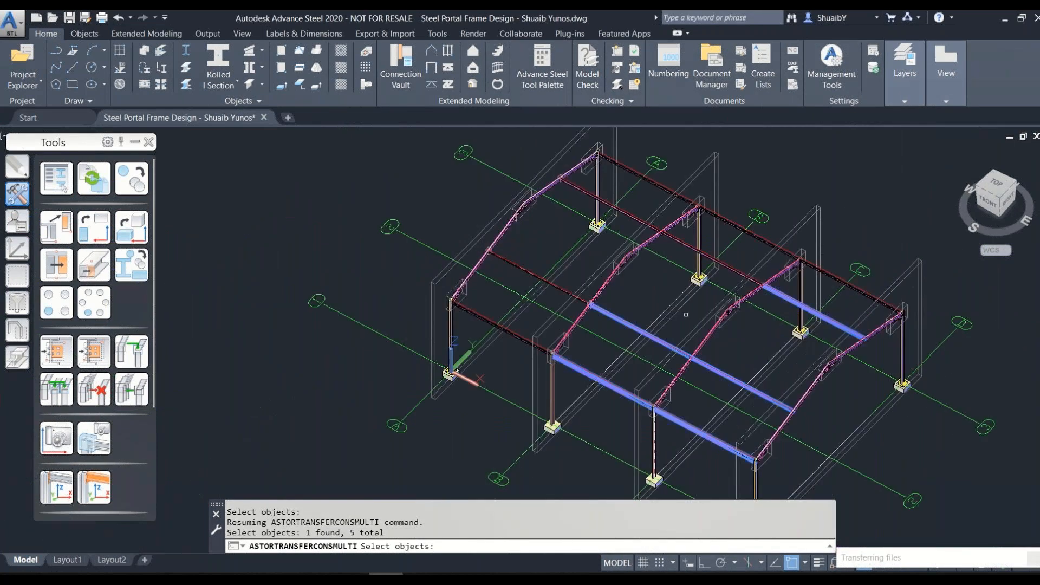
pyautogui.scroll(3, 678, 220)
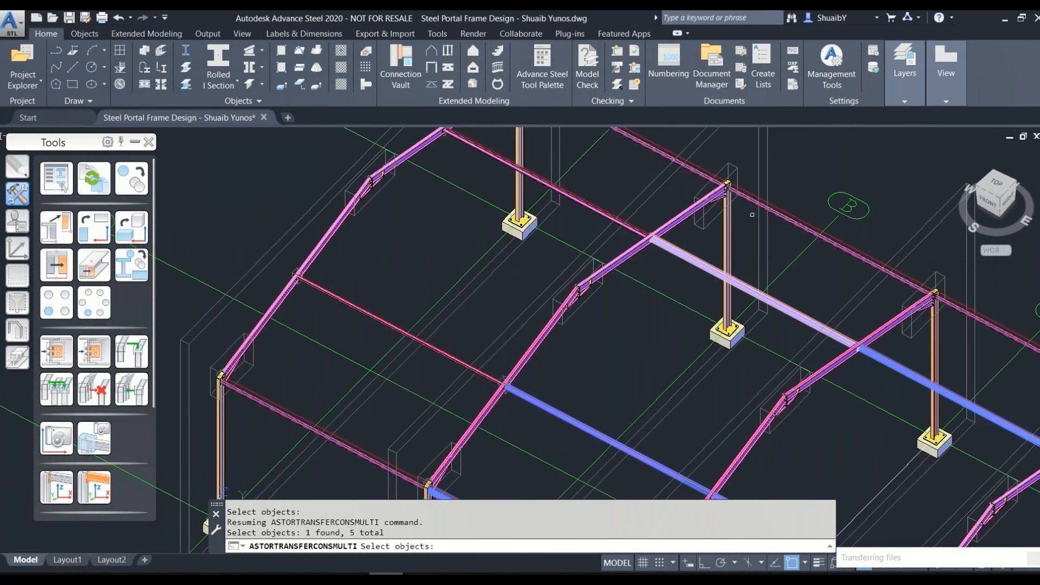
pyautogui.press('Escape')
pyautogui.press('Escape')
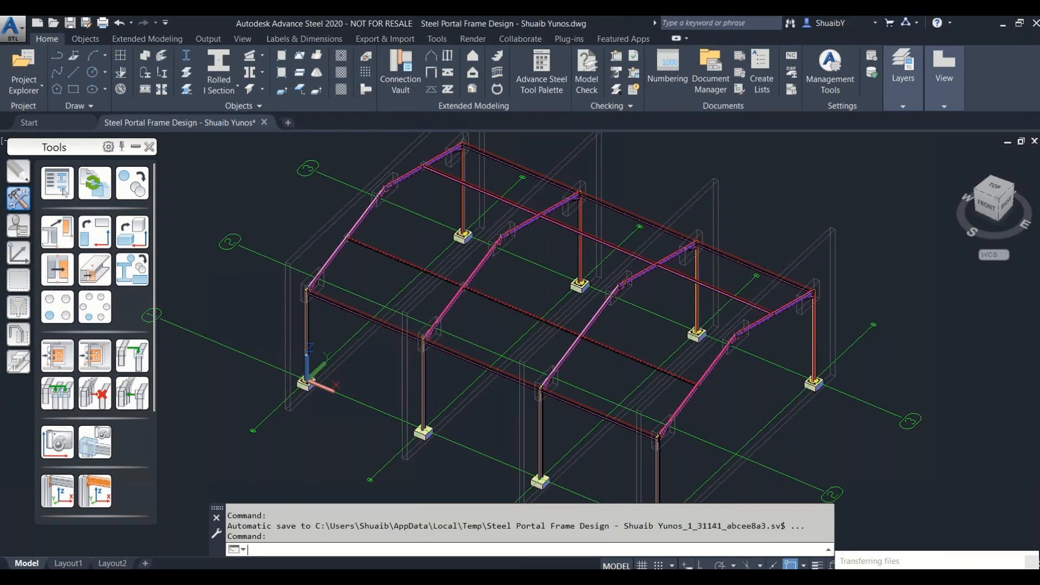
# Start the multiple joint transfer with the double side end plate connection on the second frame's front rafter as source joint
pyautogui.scroll(8, 436, 335)
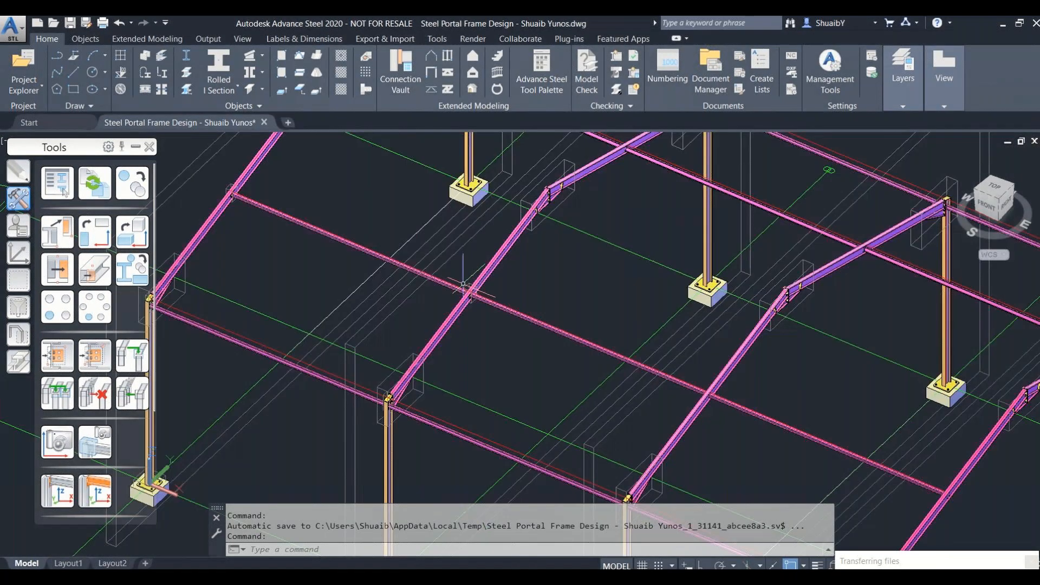
pyautogui.click(489, 335)
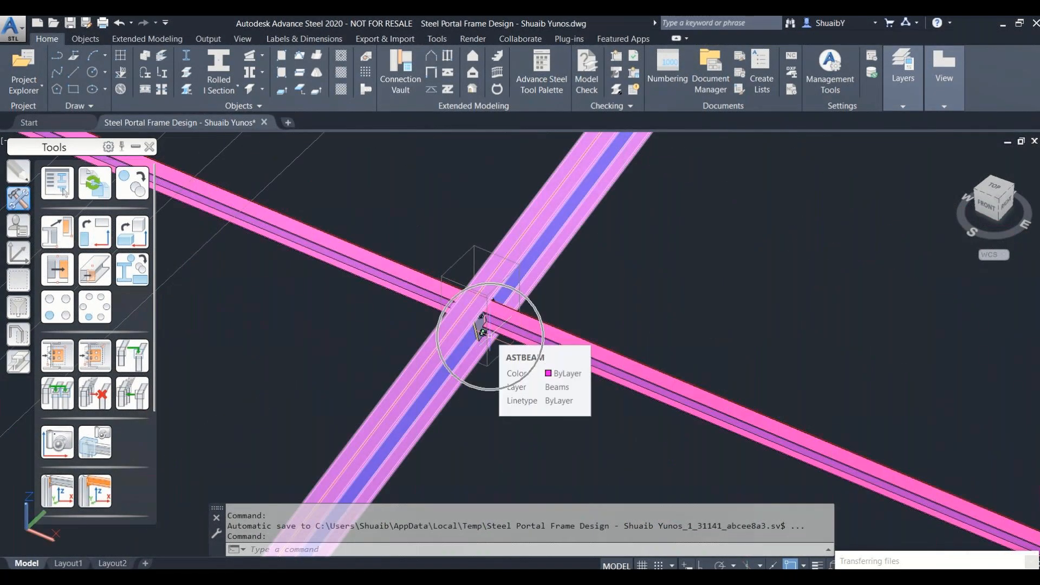
pyautogui.scroll(-8, 489, 336)
pyautogui.scroll(8, 634, 206)
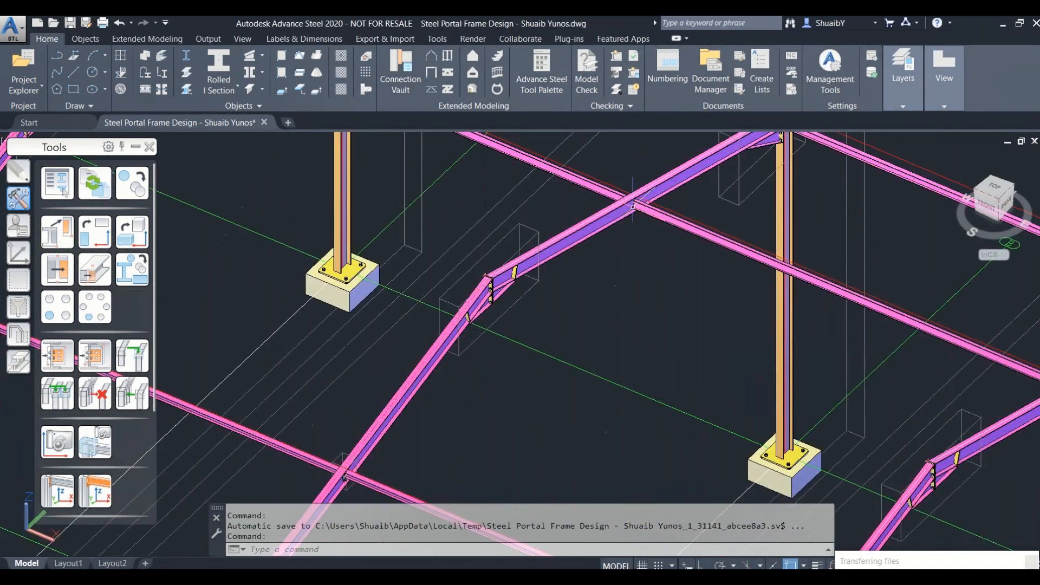
pyautogui.scroll(-4, 635, 206)
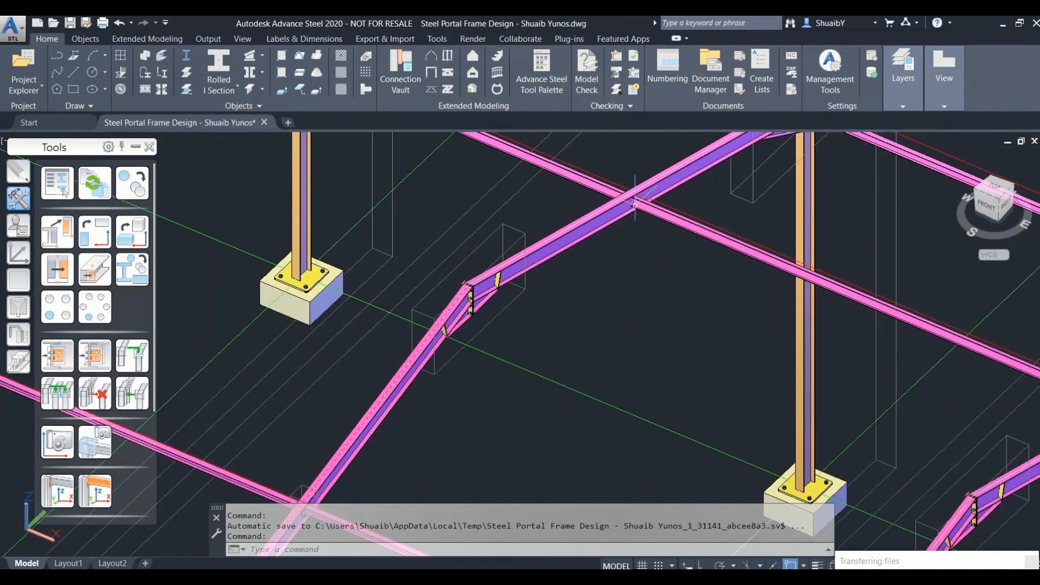
pyautogui.scroll(-5, 634, 206)
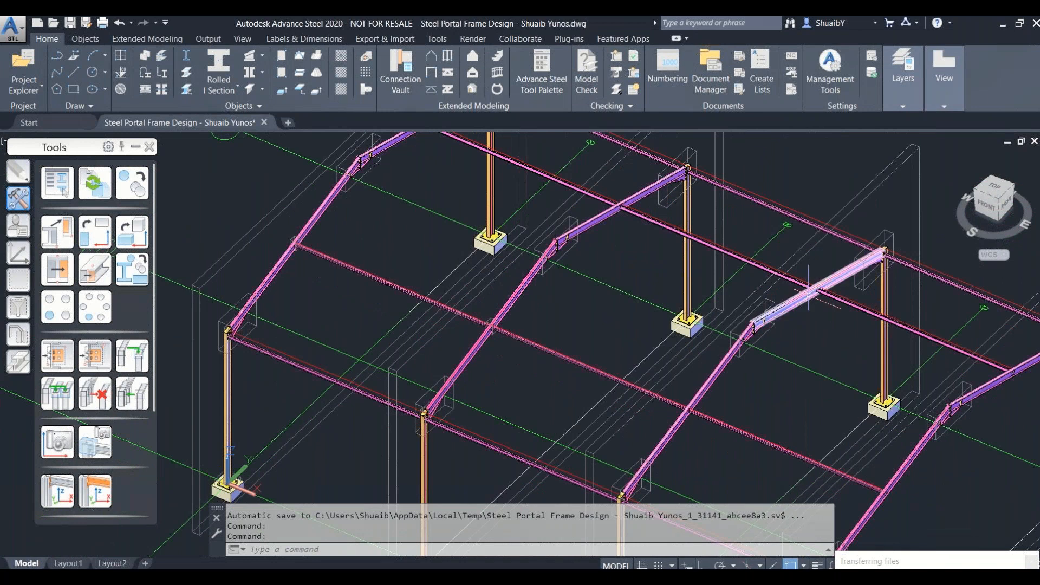
pyautogui.click(94, 356)
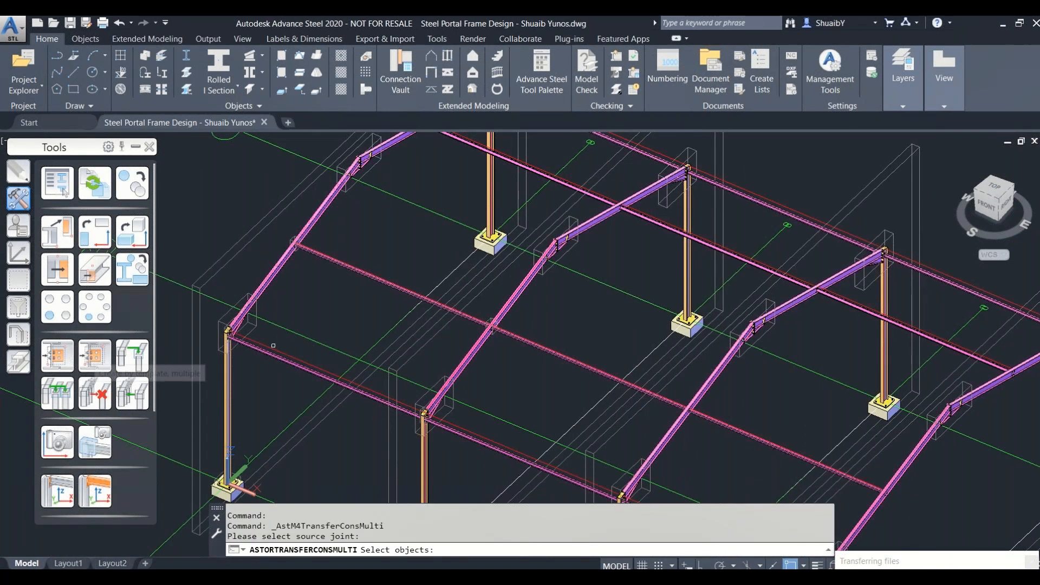
pyautogui.scroll(10, 490, 328)
pyautogui.click(468, 324)
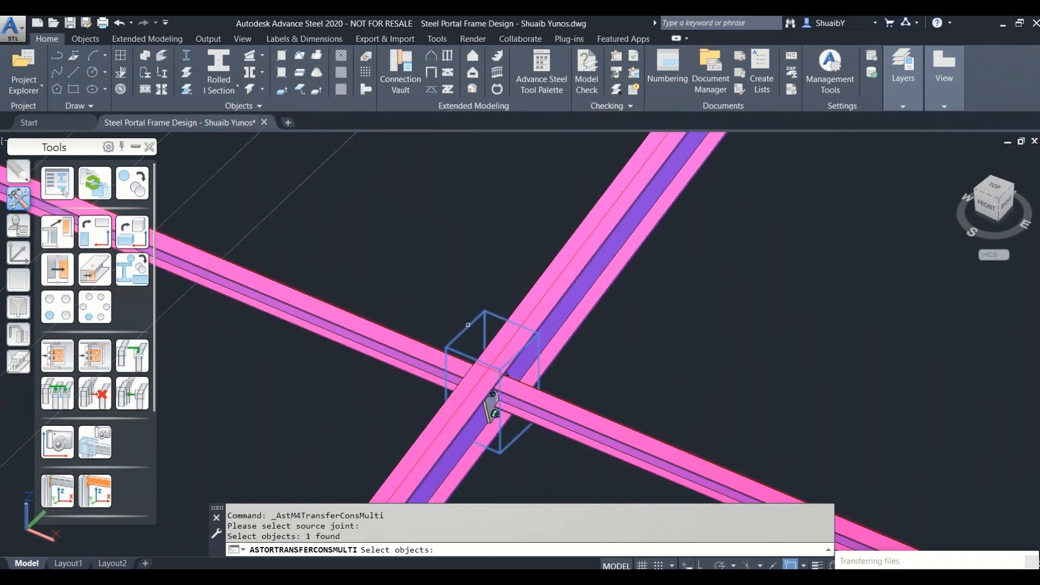
pyautogui.press('Return')
# Select all four rafters of the two intermediate frames as the first set of beams for the joint transfer
pyautogui.scroll(-5, 467, 324)
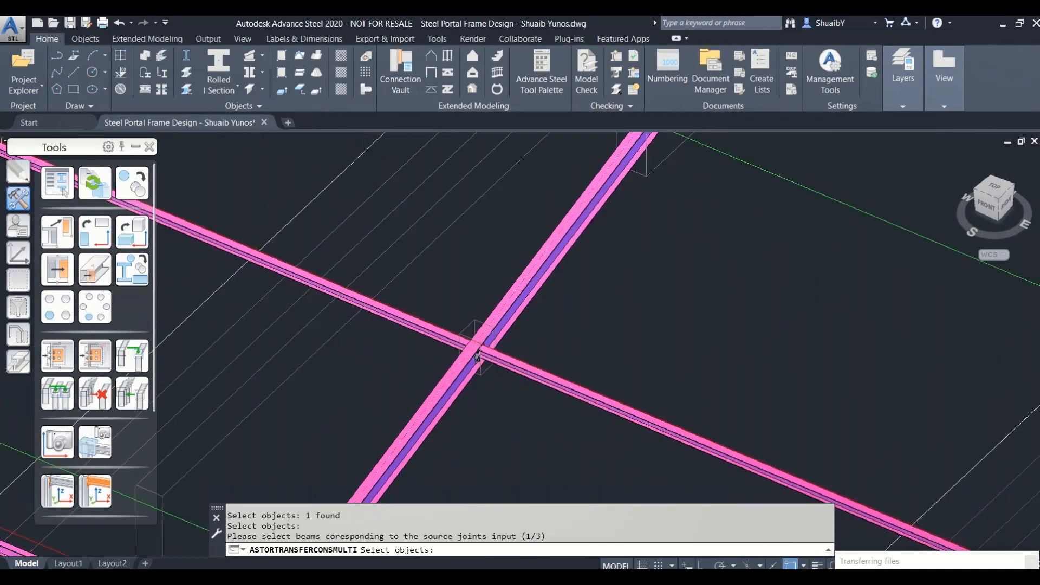
pyautogui.scroll(-3, 476, 350)
pyautogui.click(519, 272)
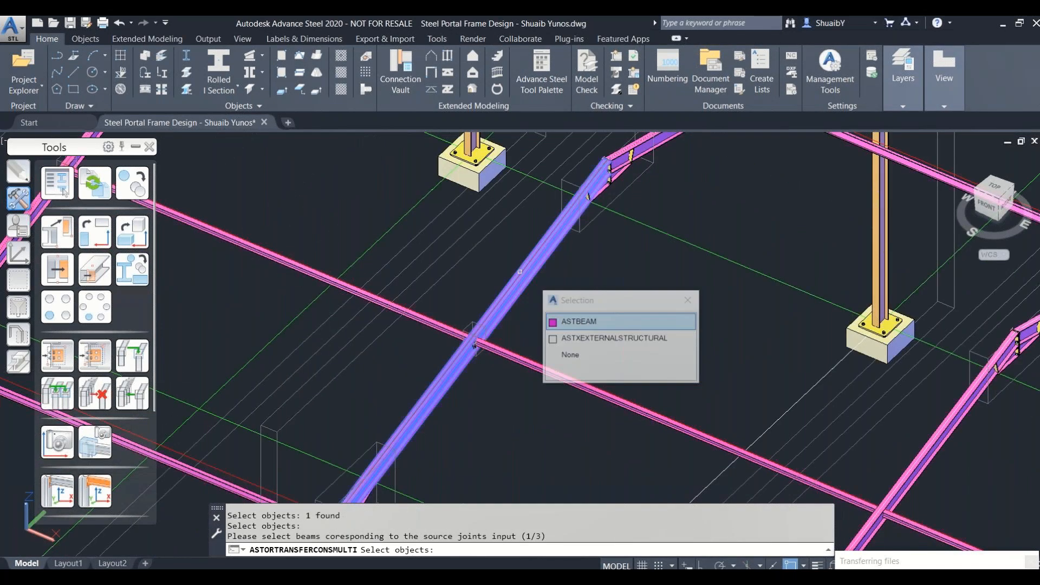
pyautogui.click(578, 321)
pyautogui.scroll(-1, 521, 303)
pyautogui.scroll(-1, 633, 185)
pyautogui.click(628, 193)
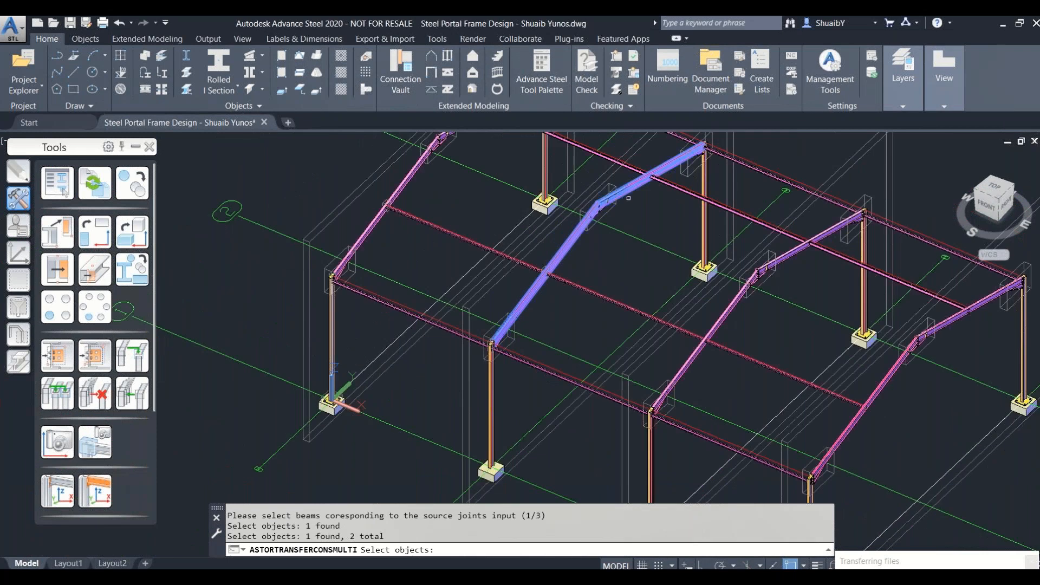
pyautogui.scroll(3, 676, 351)
pyautogui.click(677, 351)
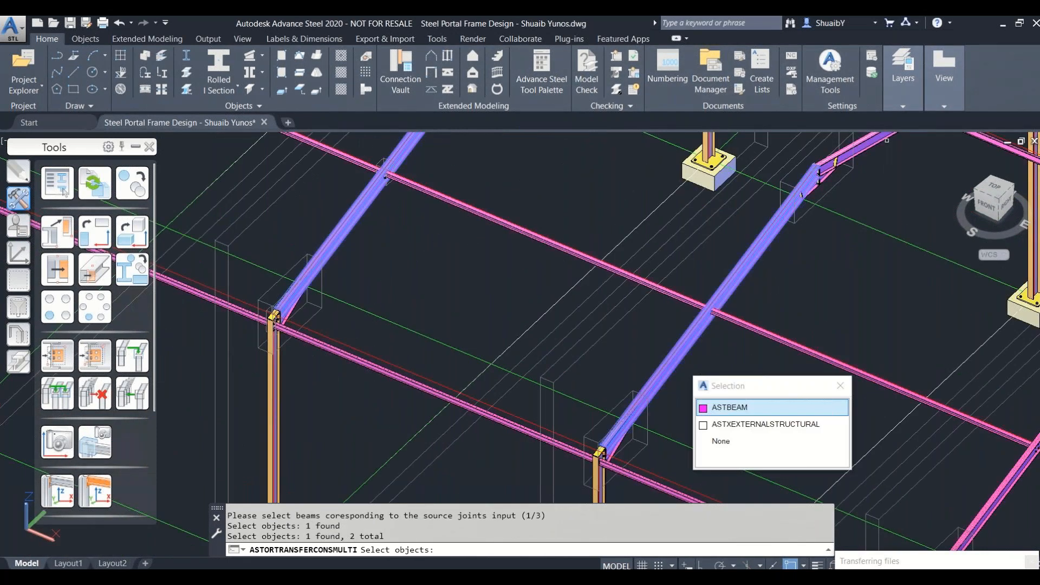
pyautogui.click(886, 140)
pyautogui.scroll(-1, 769, 352)
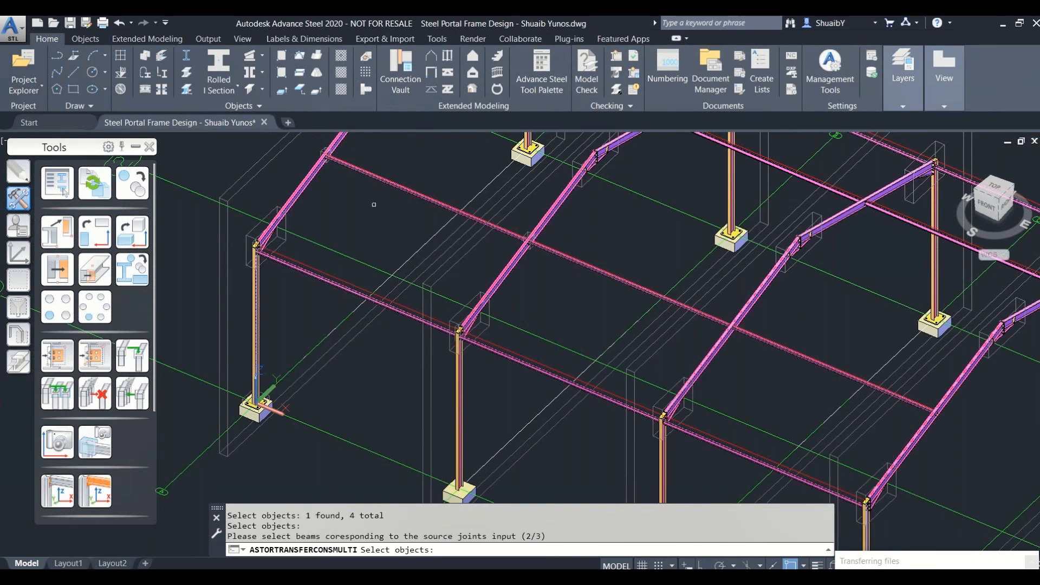
# Select all six intermediate longitudinal beams spanning between the rafters on both roof slopes as the second set for the joint transfer
pyautogui.scroll(-2, 557, 277)
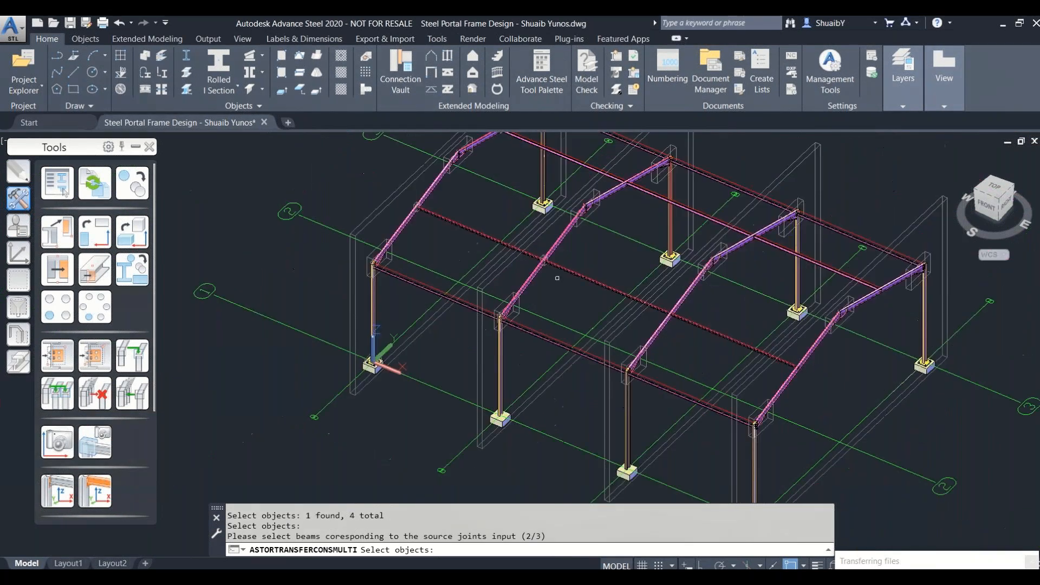
pyautogui.scroll(2, 482, 233)
pyautogui.click(471, 233)
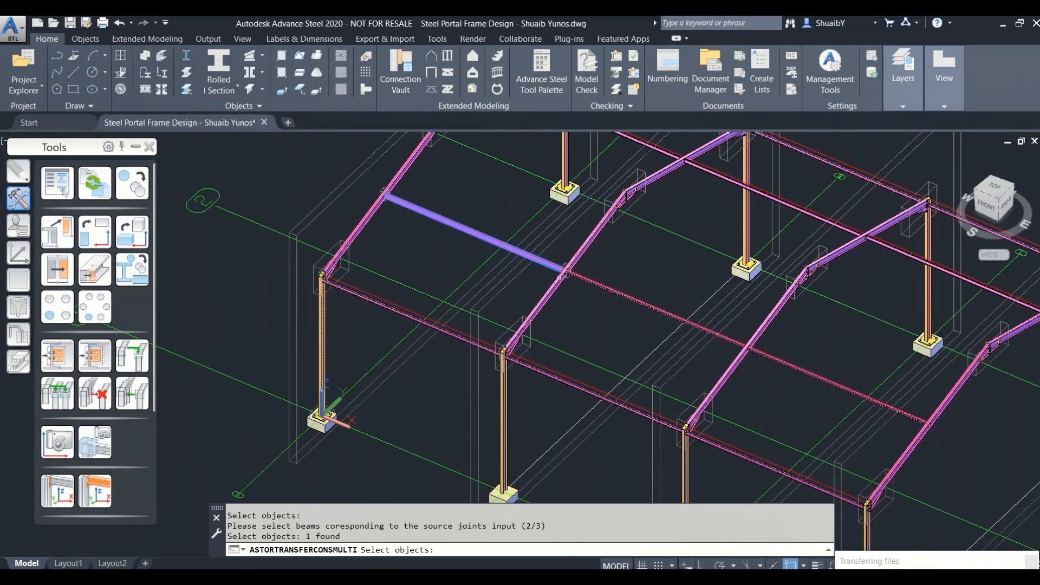
pyautogui.click(704, 330)
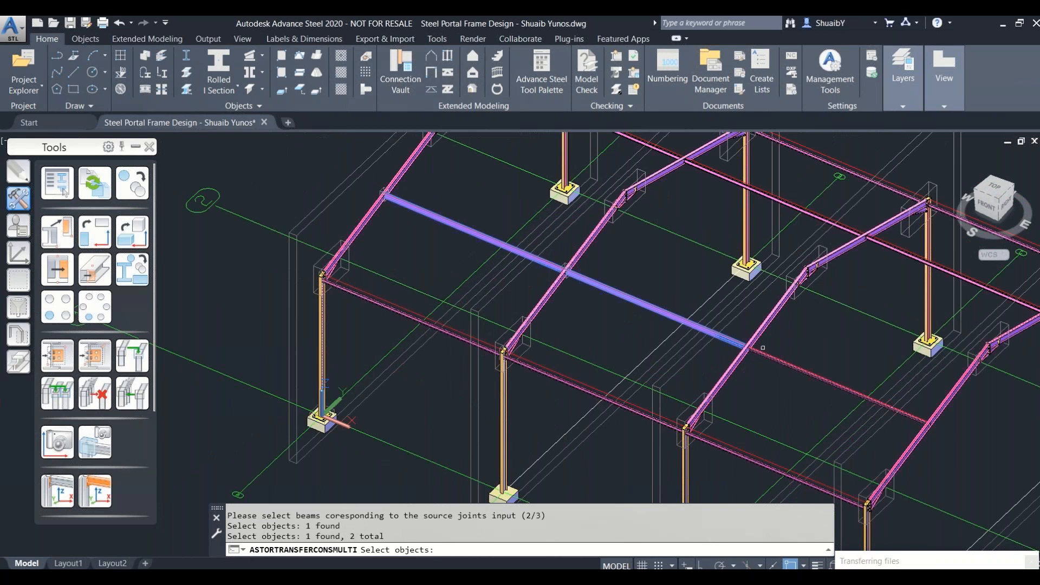
pyautogui.click(765, 354)
pyautogui.scroll(-2, 758, 363)
pyautogui.scroll(3, 610, 212)
pyautogui.click(608, 216)
pyautogui.scroll(-3, 478, 147)
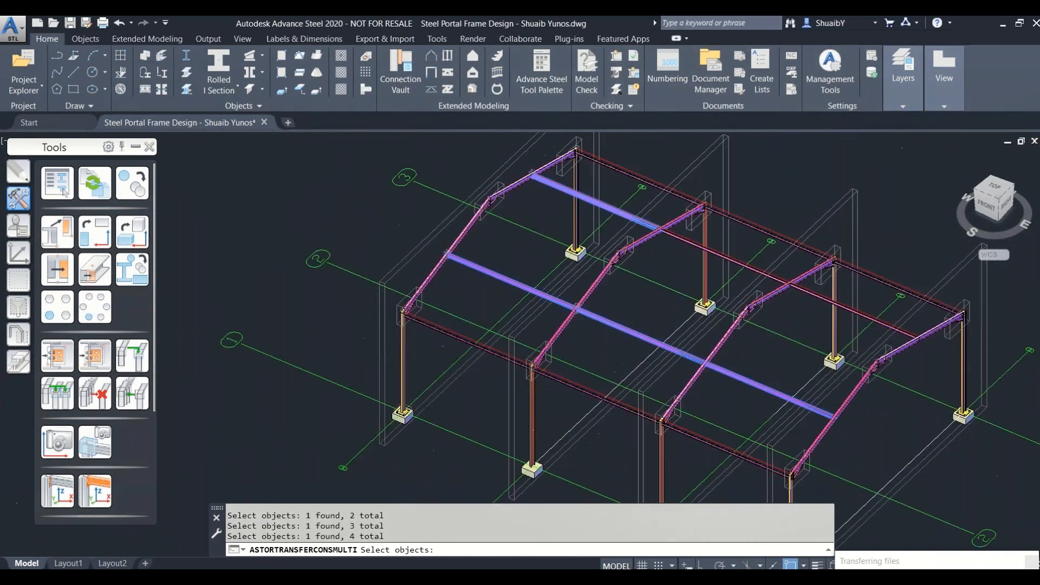
pyautogui.scroll(2, 773, 272)
pyautogui.click(772, 271)
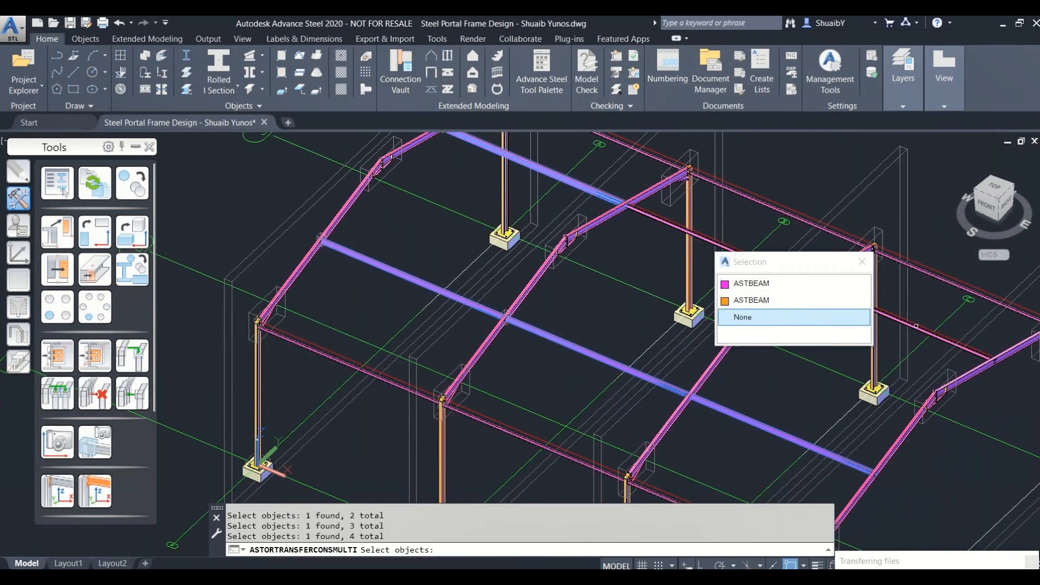
pyautogui.click(751, 283)
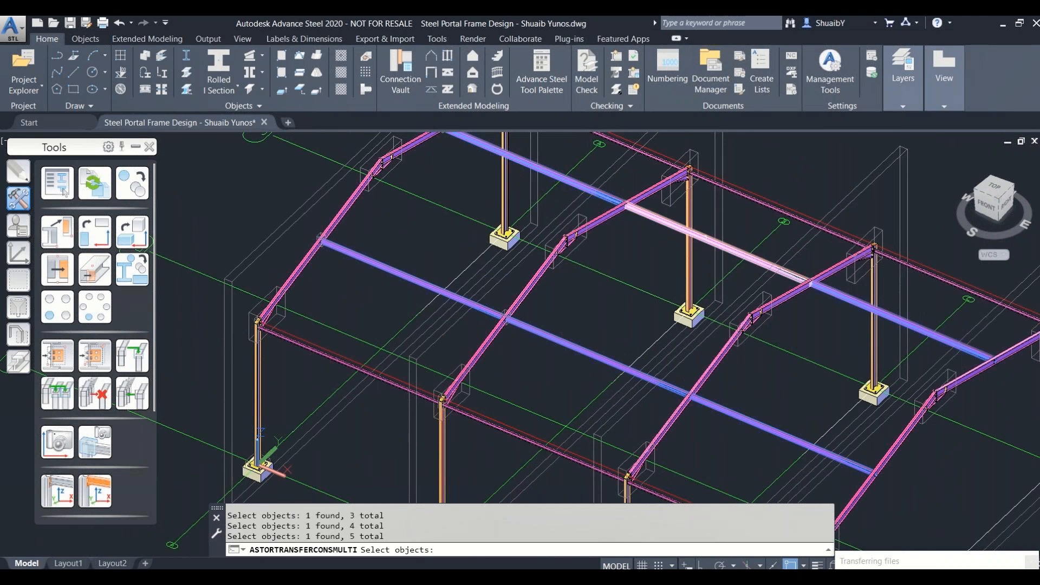
pyautogui.click(704, 238)
pyautogui.press('Return')
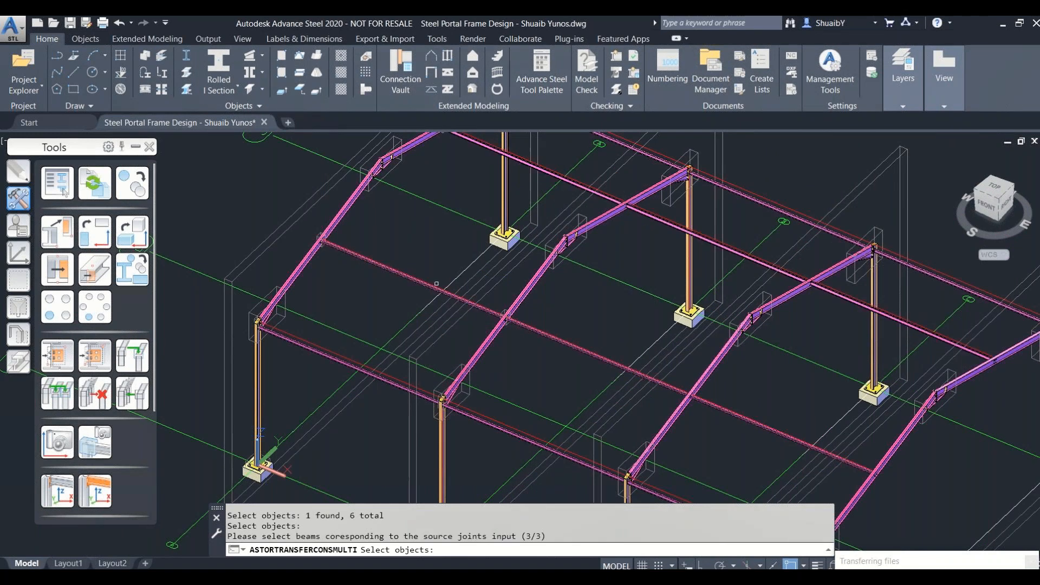
# Select the same six longitudinal beams as the third set and complete the multiple joint transfer
pyautogui.click(438, 287)
pyautogui.click(590, 356)
pyautogui.click(769, 428)
pyautogui.click(856, 303)
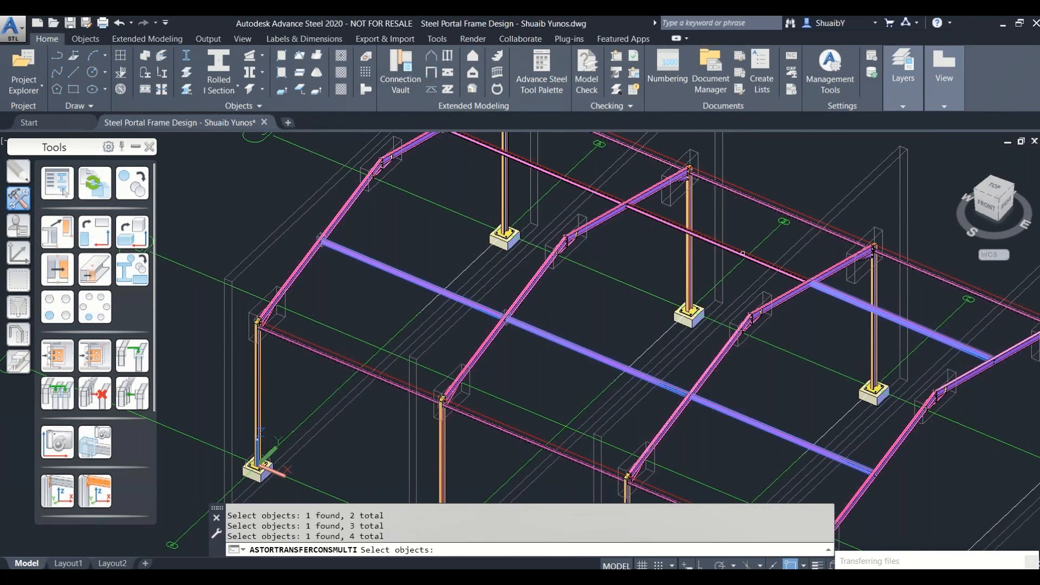
pyautogui.click(743, 253)
pyautogui.click(586, 190)
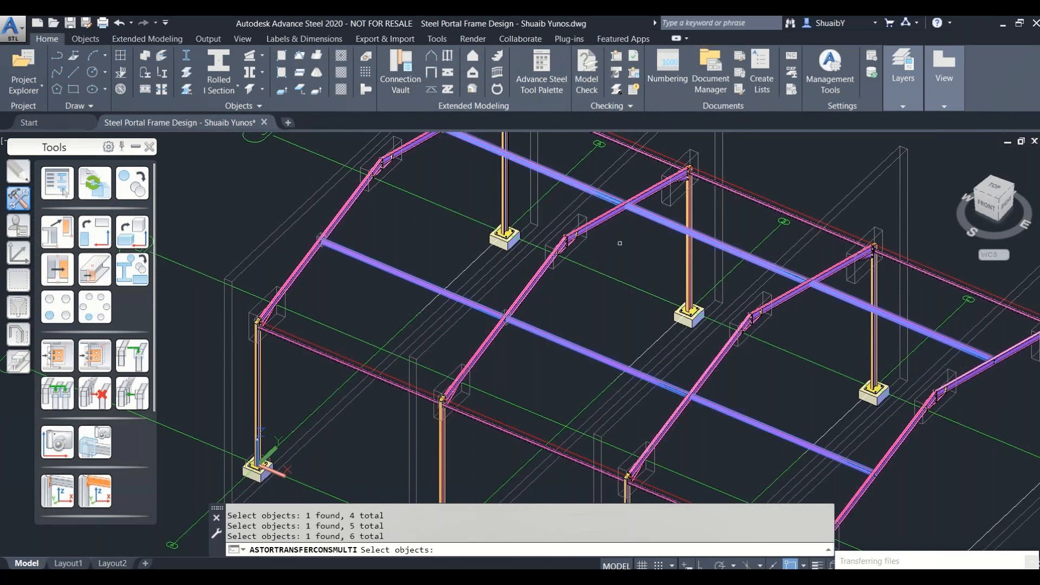
pyautogui.press('Return')
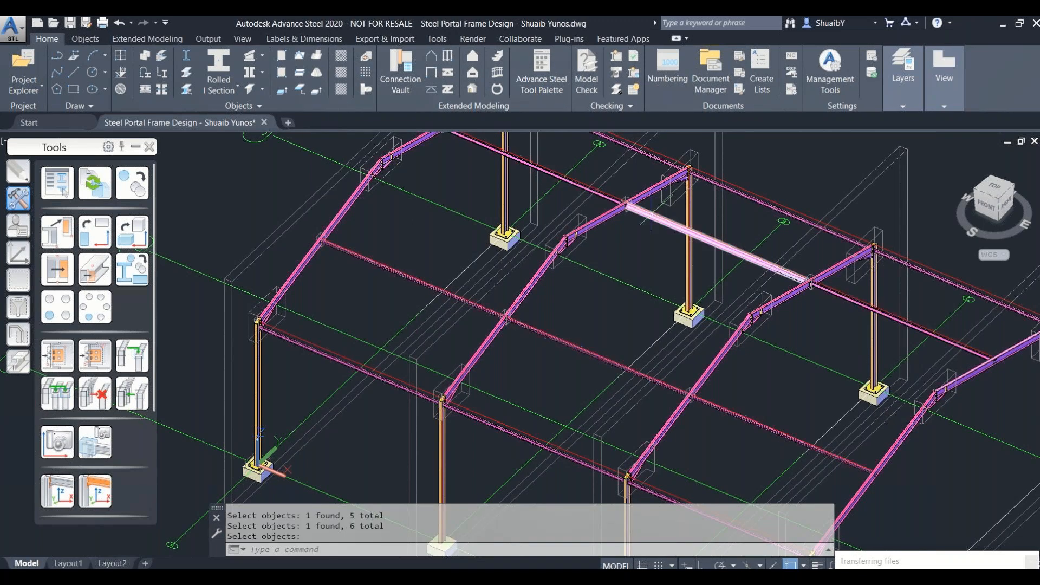
# Inspect the transferred double side end plate connections where the longitudinal beams meet the intermediate rafters
pyautogui.scroll(8, 630, 200)
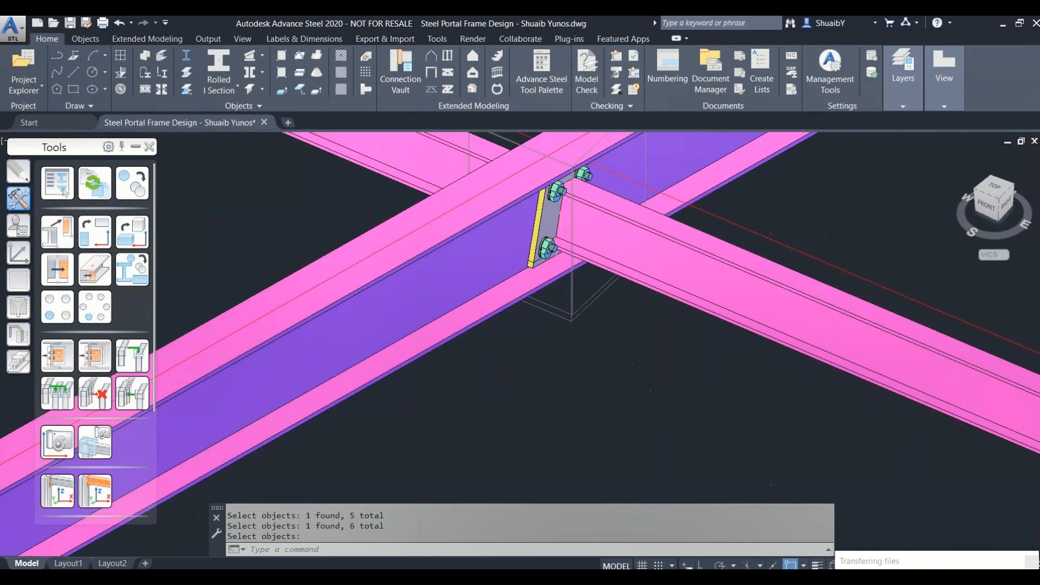
pyautogui.scroll(-8, 773, 370)
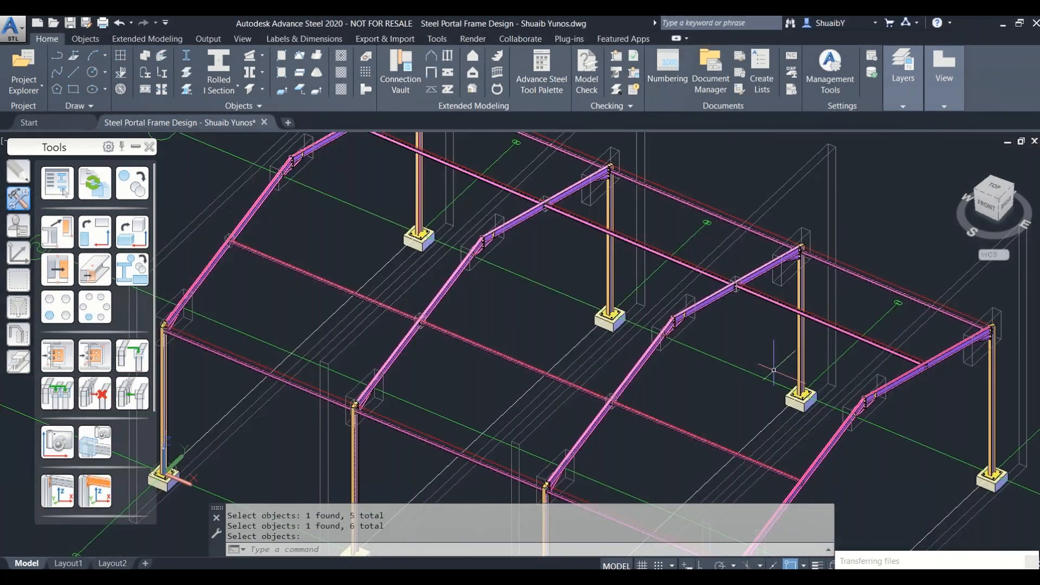
pyautogui.scroll(8, 773, 370)
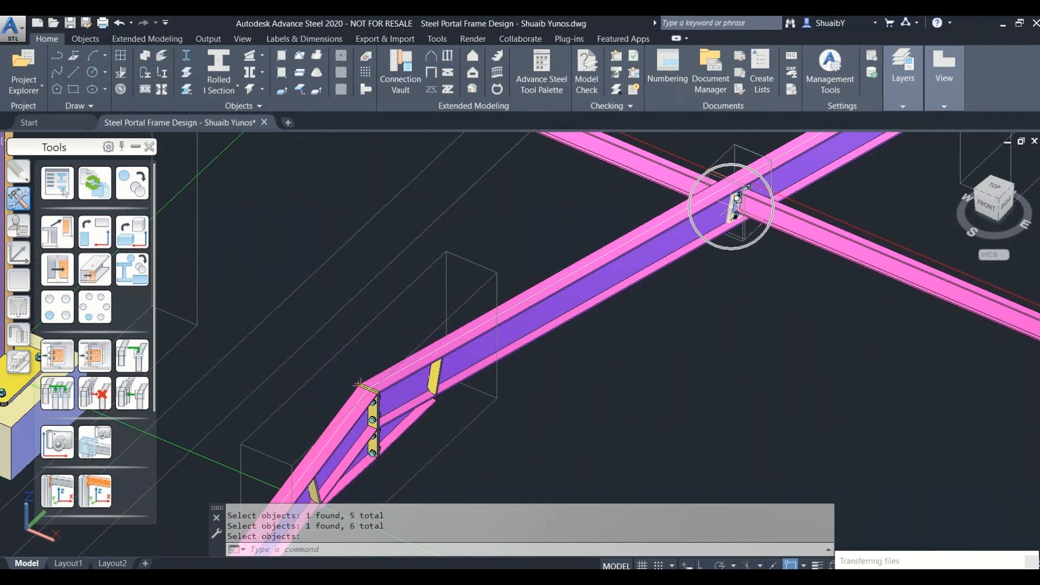
pyautogui.scroll(-8, 732, 211)
pyautogui.scroll(4, 620, 321)
pyautogui.scroll(5, 622, 319)
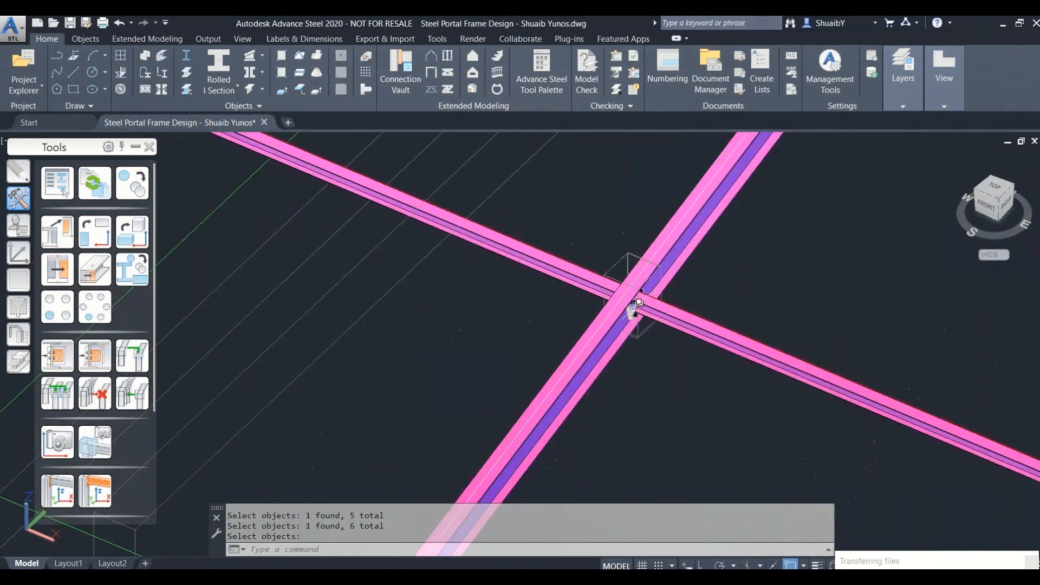
pyautogui.scroll(-8, 628, 306)
pyautogui.keyDown('shift'); pyautogui.moveTo(613, 309); pyautogui.dragTo(616, 351, button='middle'); pyautogui.keyUp('shift')
pyautogui.scroll(6, 685, 297)
pyautogui.scroll(-8, 616, 351)
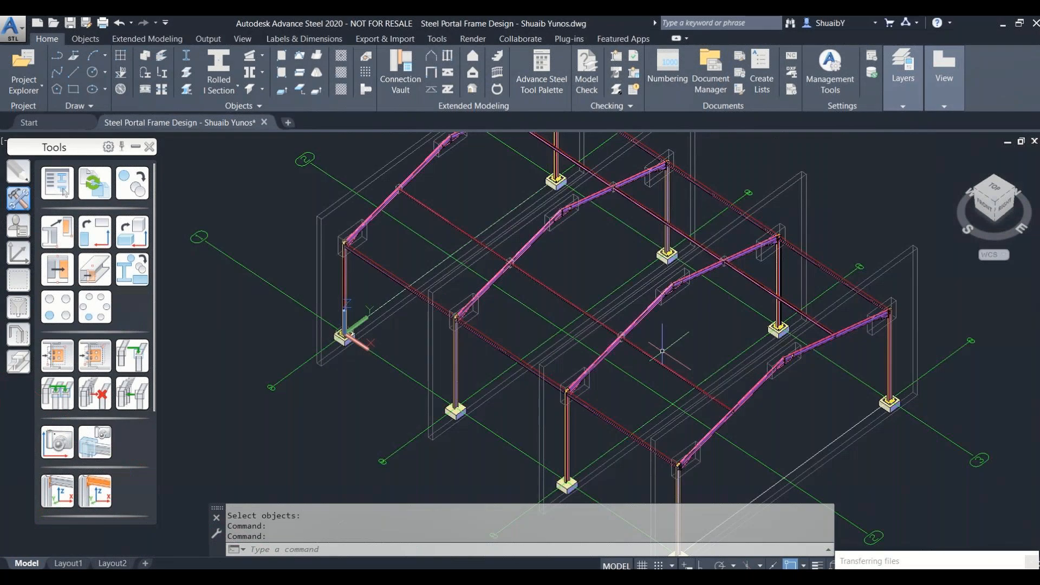
pyautogui.moveTo(593, 296); pyautogui.dragTo(625, 342, button='middle')
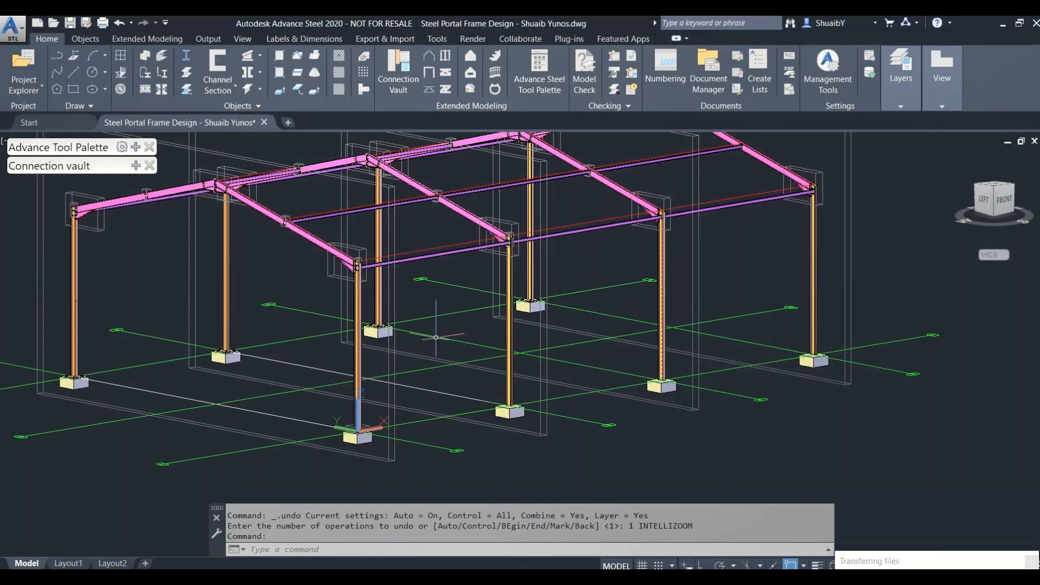
# Add a channel section brace from the front corner column's flange midpoint at its base to the midpoint of the first bay's eaves beam
pyautogui.scroll(10, 358, 428)
pyautogui.scroll(3, 269, 389)
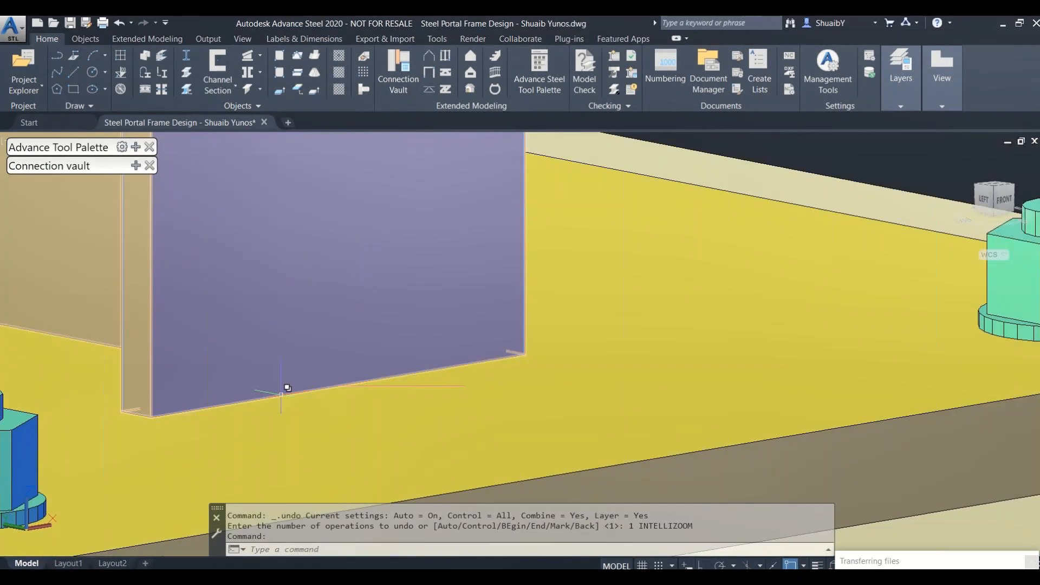
pyautogui.click(215, 73)
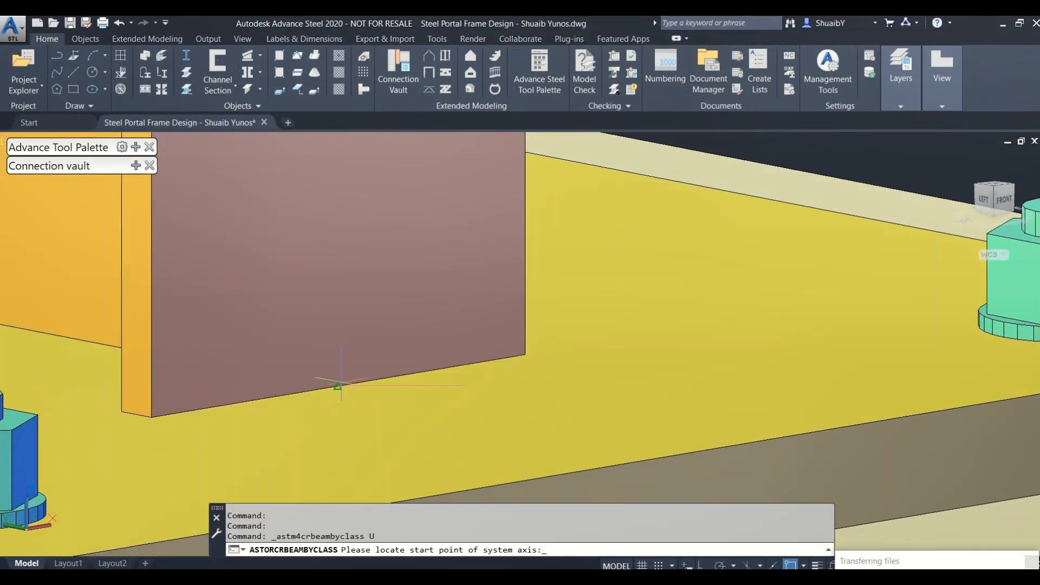
pyautogui.click(336, 383)
pyautogui.scroll(-4, 322, 427)
pyautogui.scroll(-8, 322, 428)
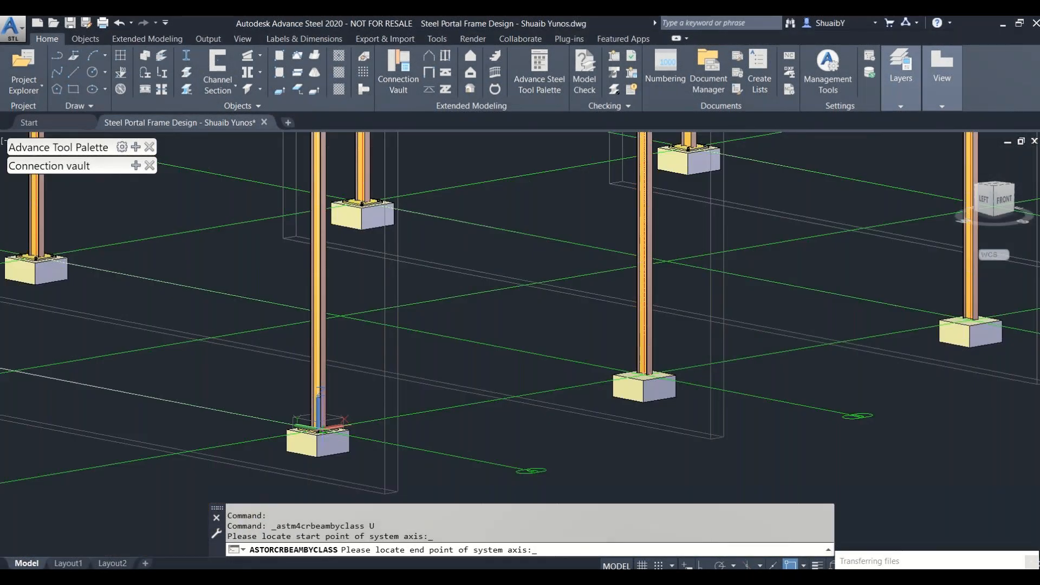
pyautogui.scroll(6, 353, 331)
pyautogui.scroll(3, 325, 335)
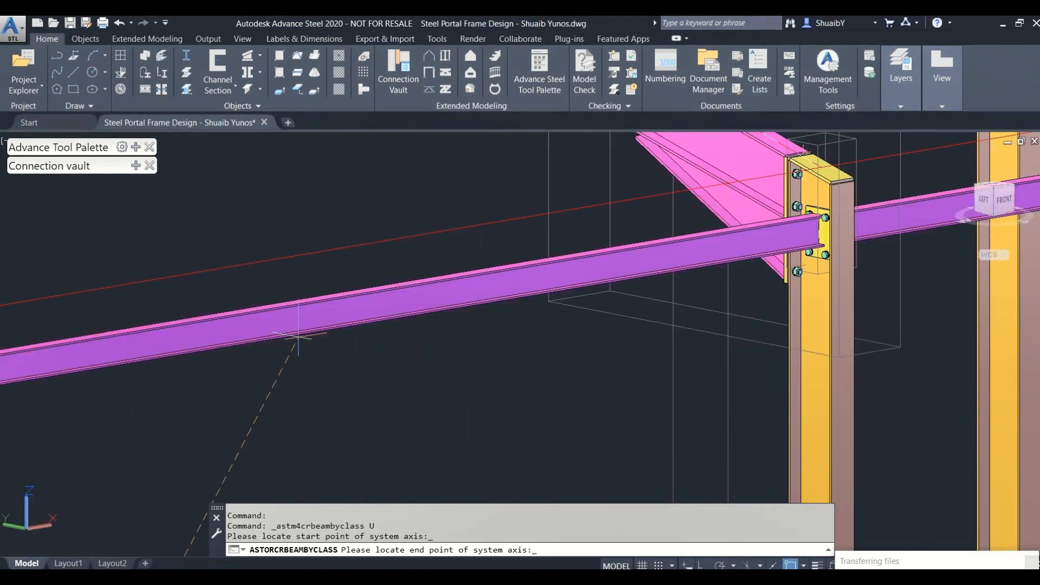
pyautogui.scroll(3, 287, 319)
pyautogui.scroll(-4, 260, 303)
pyautogui.scroll(6, 233, 300)
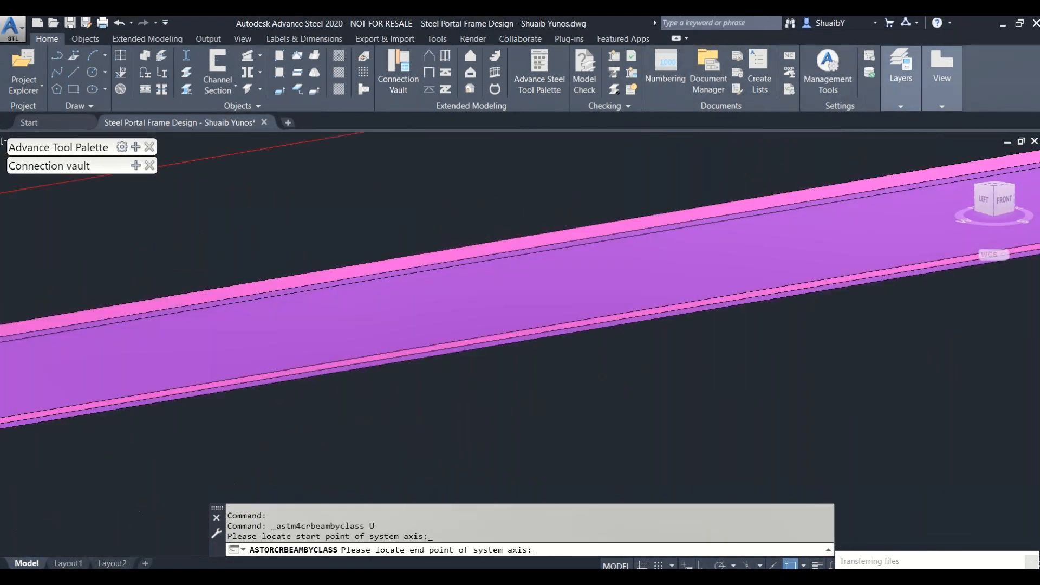
pyautogui.click(233, 300)
pyautogui.scroll(-4, 240, 309)
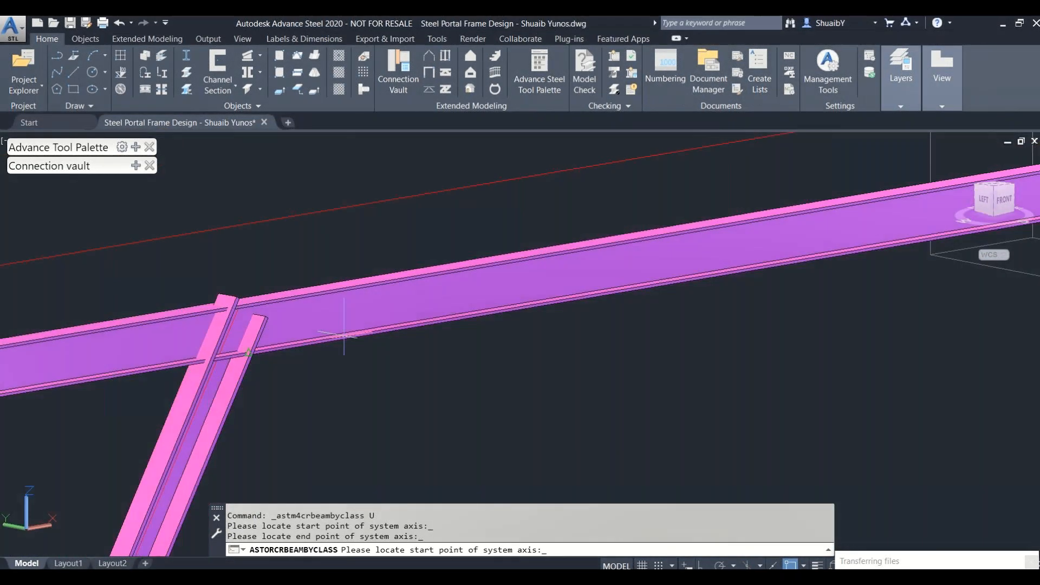
# Add a second channel brace from the adjacent front column's base up to the midpoint of the same eaves beam, and finish the beam command
pyautogui.scroll(-8, 344, 335)
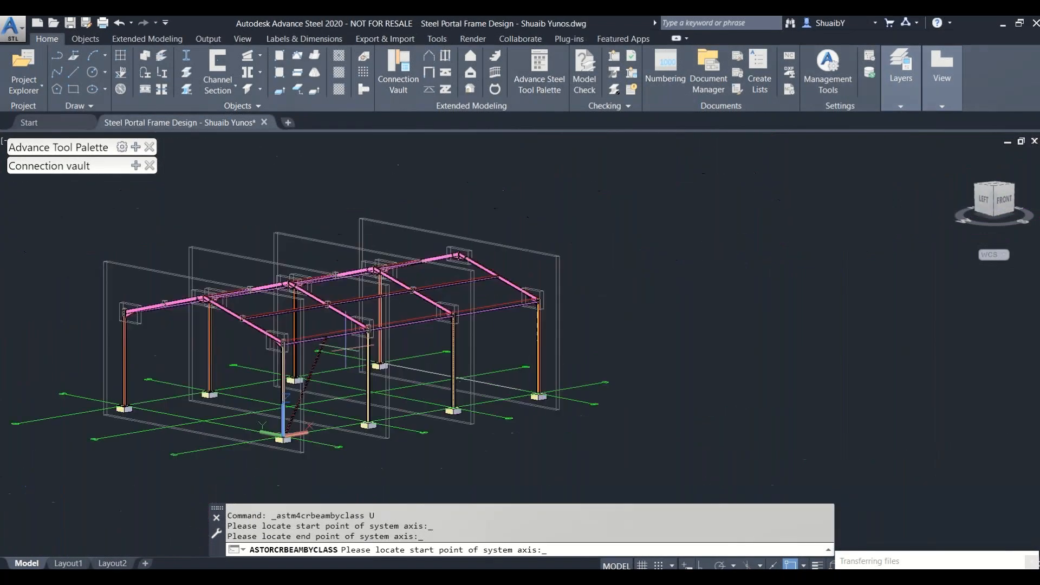
pyautogui.scroll(10, 401, 404)
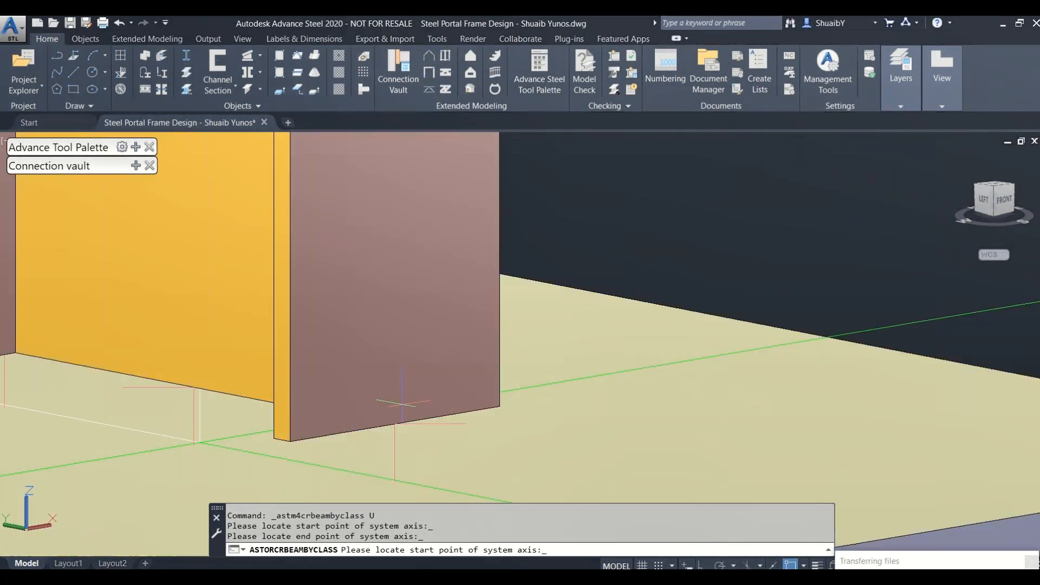
pyautogui.scroll(4, 398, 417)
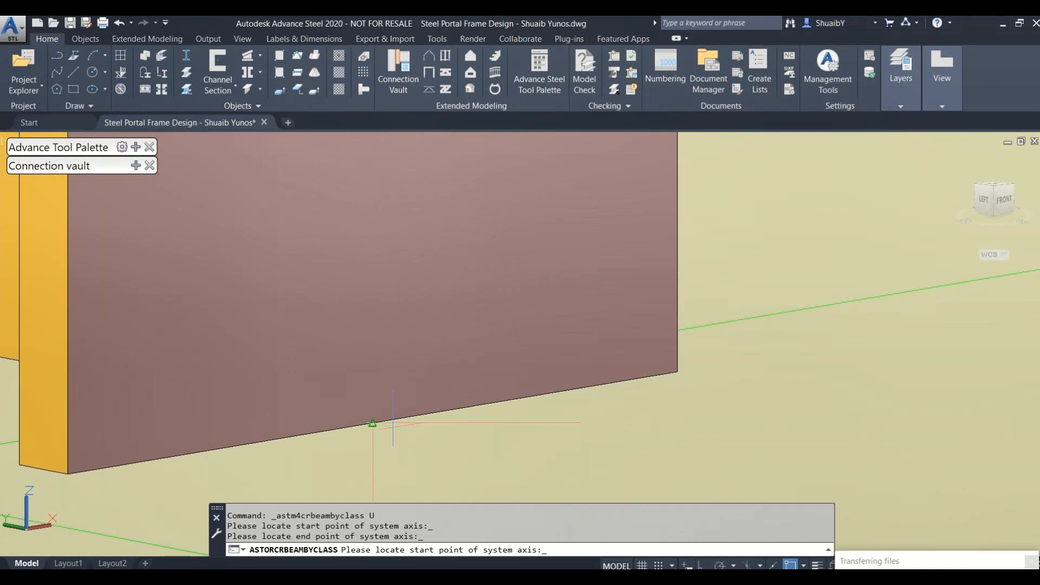
pyautogui.press('Escape')
pyautogui.click(909, 195)
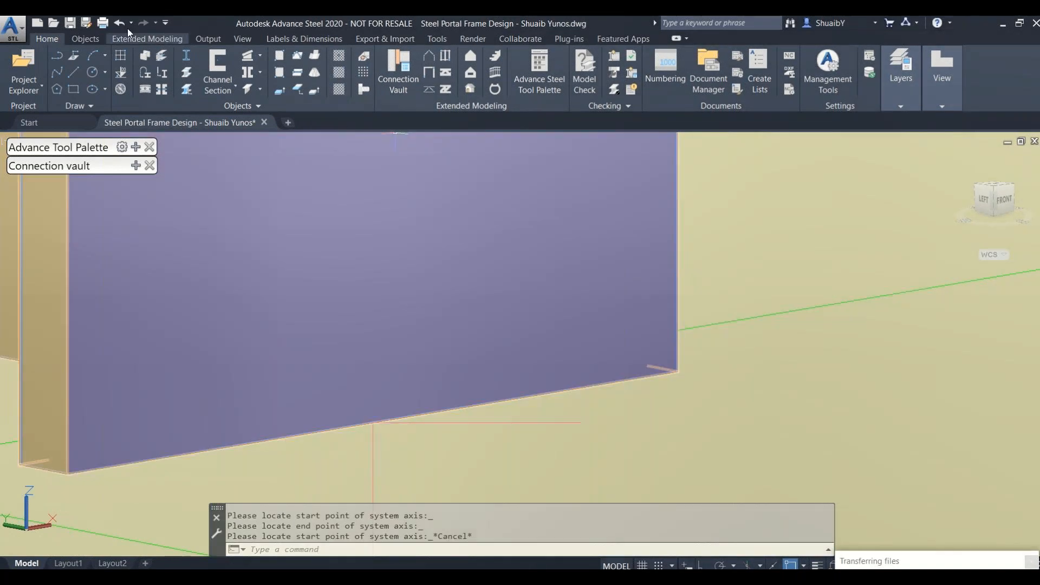
pyautogui.click(226, 67)
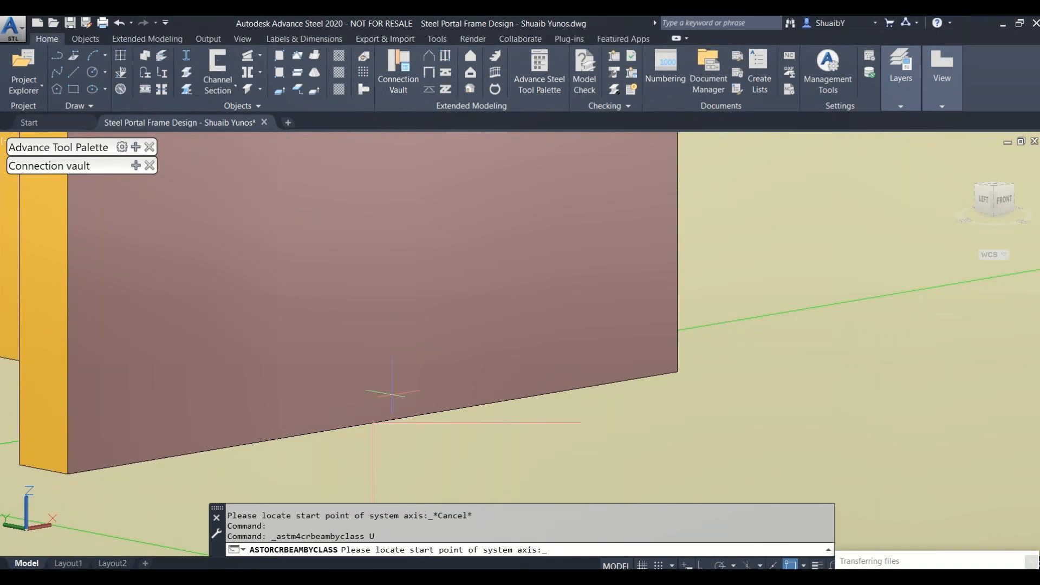
pyautogui.click(372, 423)
pyautogui.scroll(-10, 372, 423)
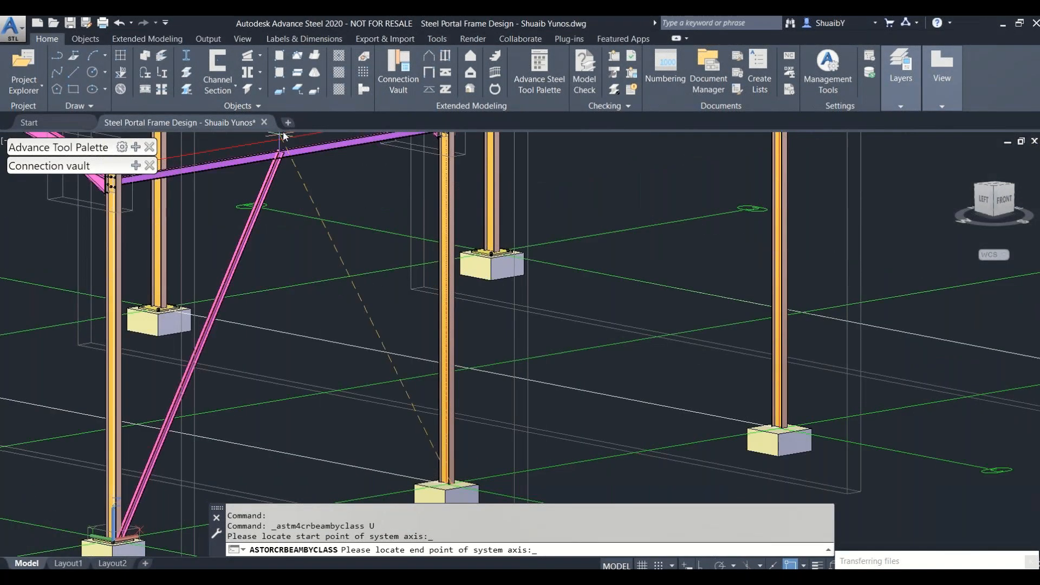
pyautogui.scroll(5, 281, 158)
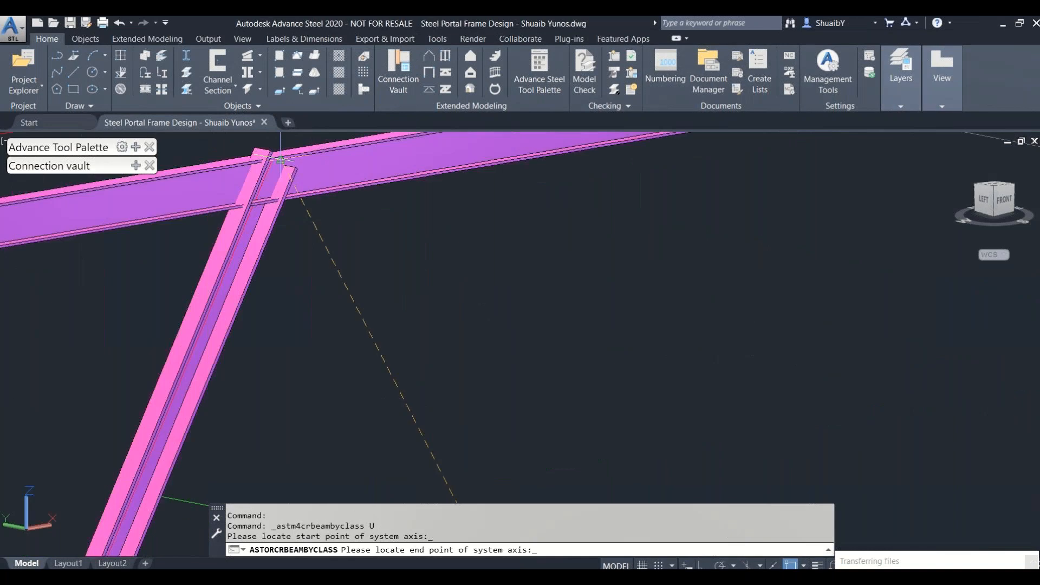
pyautogui.scroll(5, 281, 158)
pyautogui.click(337, 207)
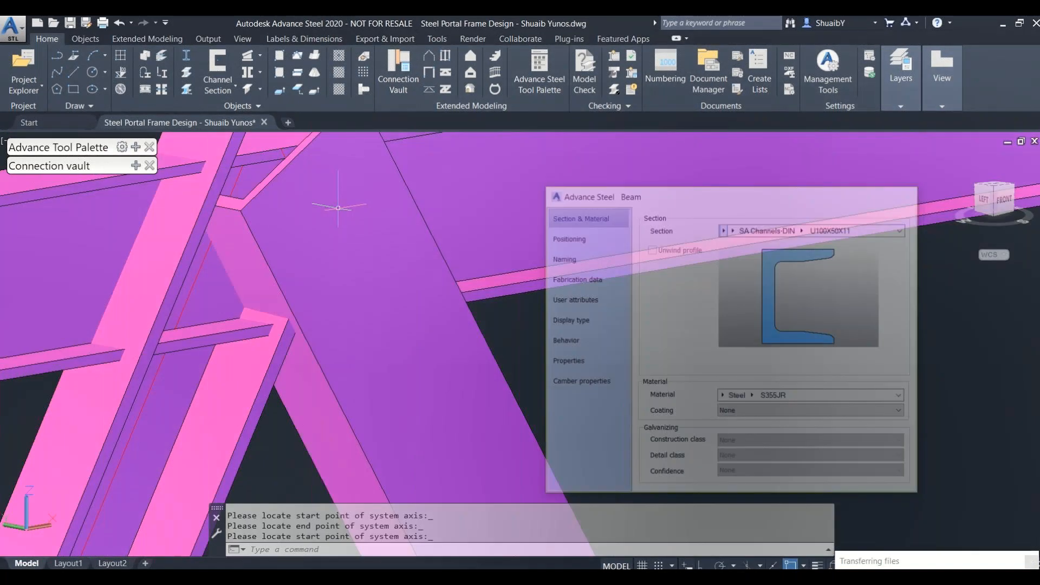
pyautogui.scroll(-5, 332, 201)
pyautogui.scroll(-6, 331, 201)
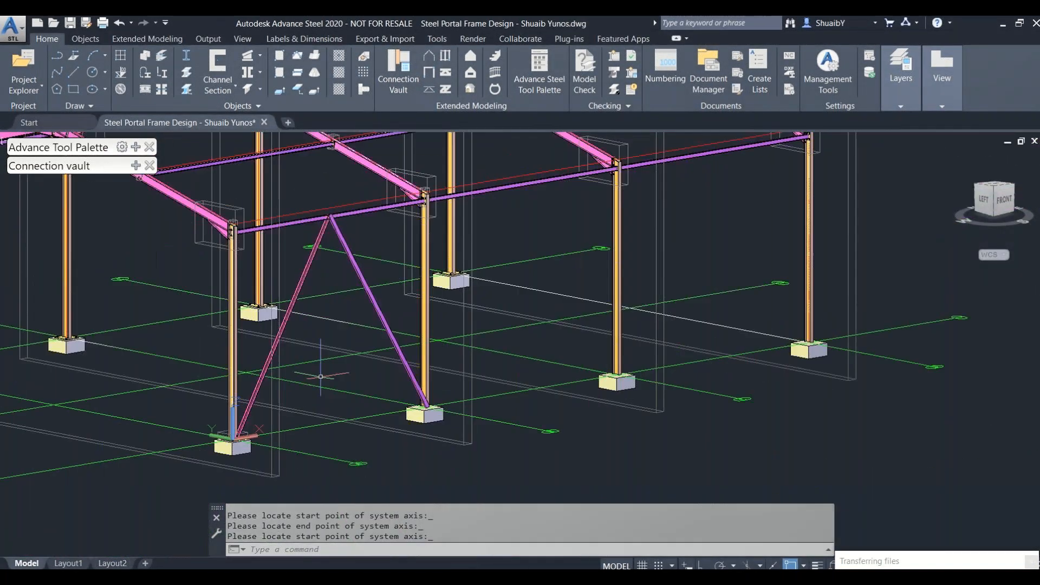
pyautogui.press('Return')
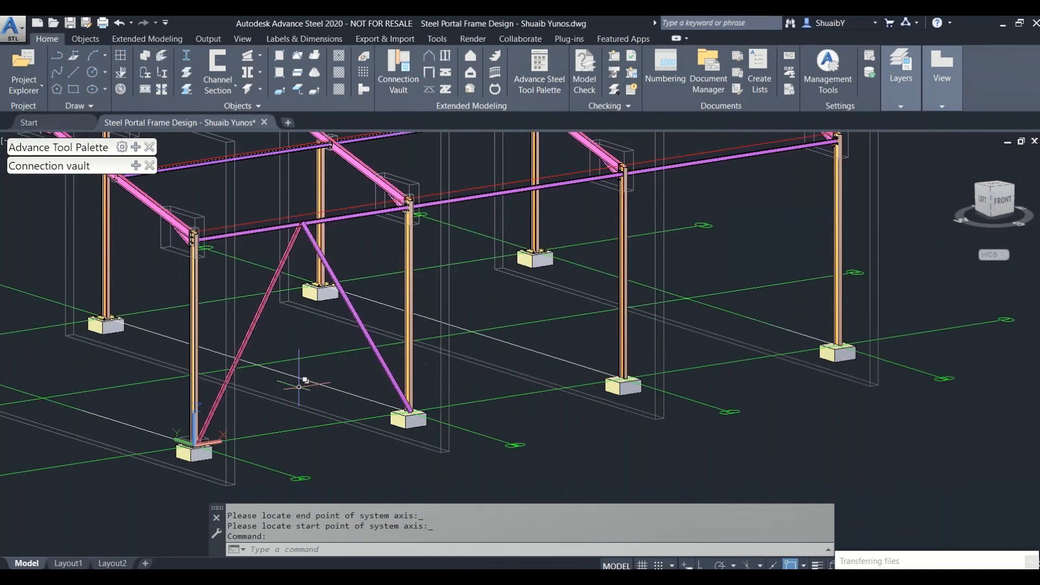
# Add a one-diagonal gusset plate connection between the front corner column and the base end of its channel brace
pyautogui.scroll(8, 274, 423)
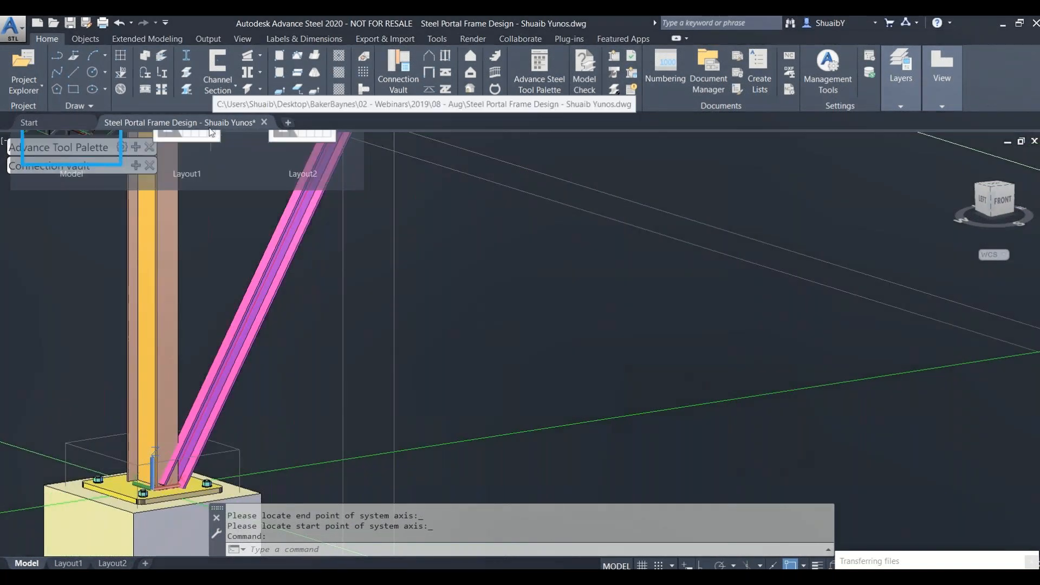
pyautogui.click(135, 165)
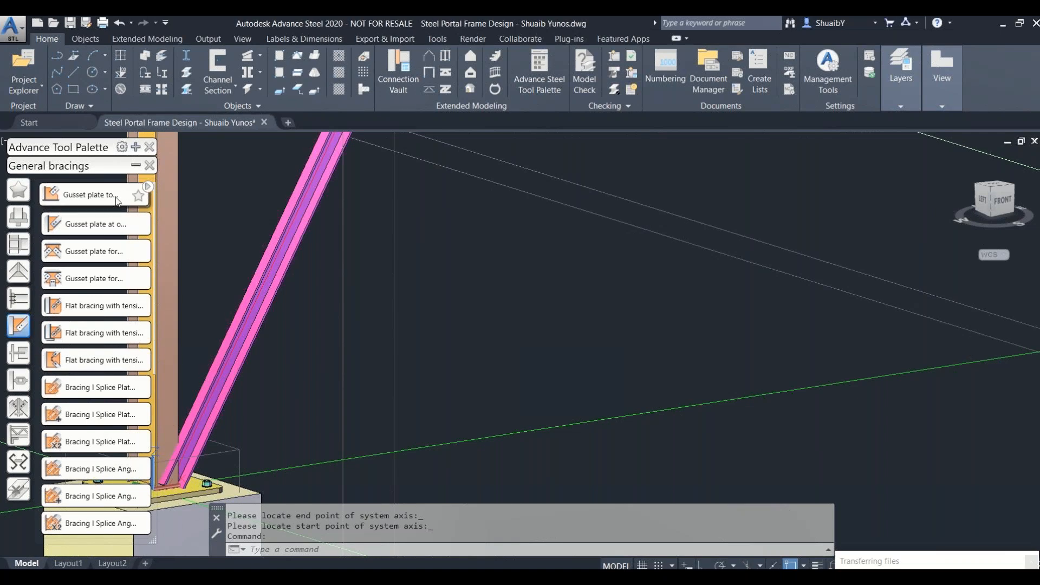
pyautogui.click(100, 227)
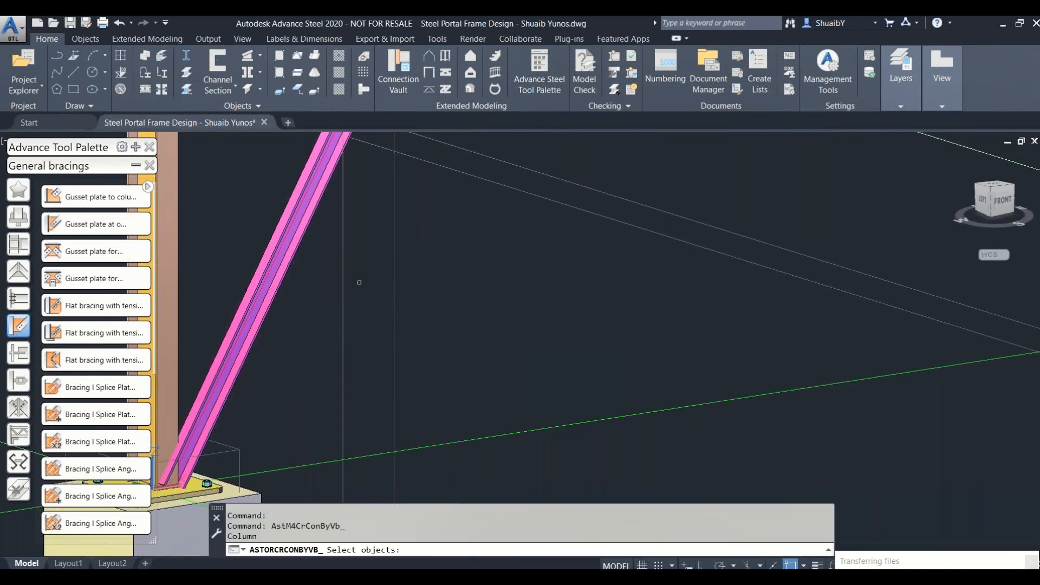
pyautogui.moveTo(358, 281); pyautogui.dragTo(485, 311, button='middle')
pyautogui.scroll(3, 232, 336)
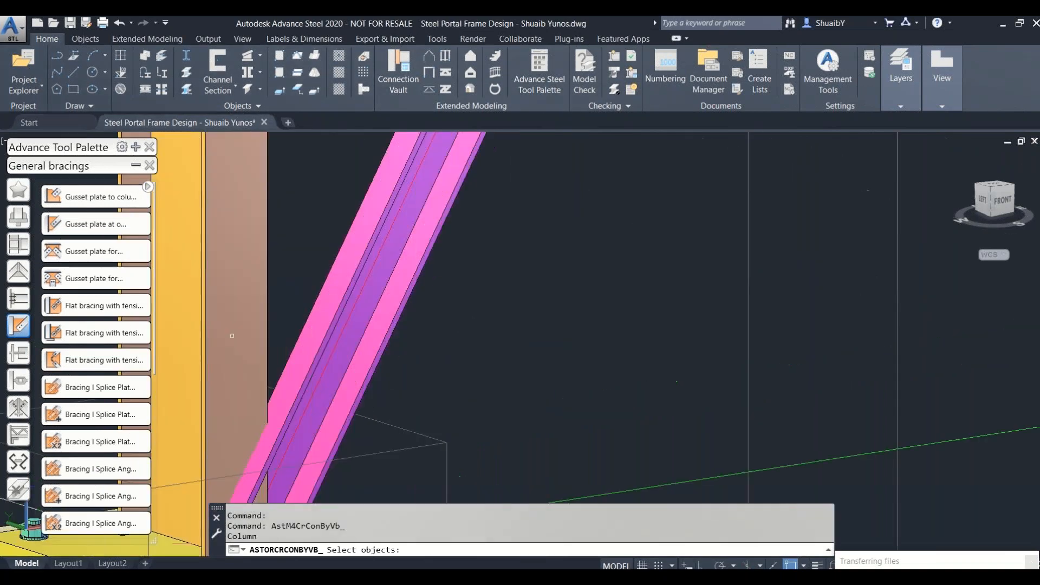
pyautogui.click(229, 329)
pyautogui.press('Return')
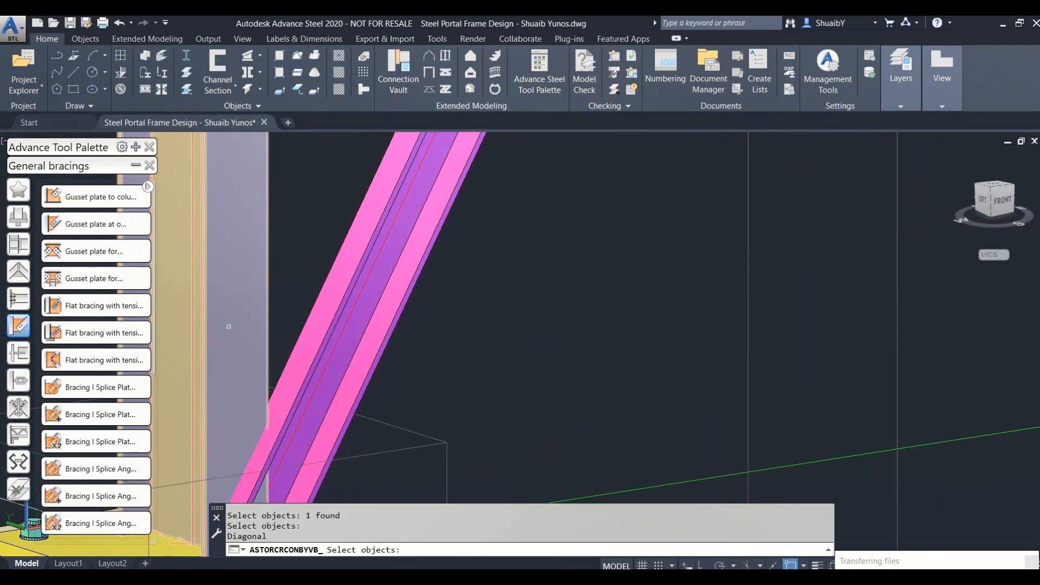
pyautogui.click(347, 314)
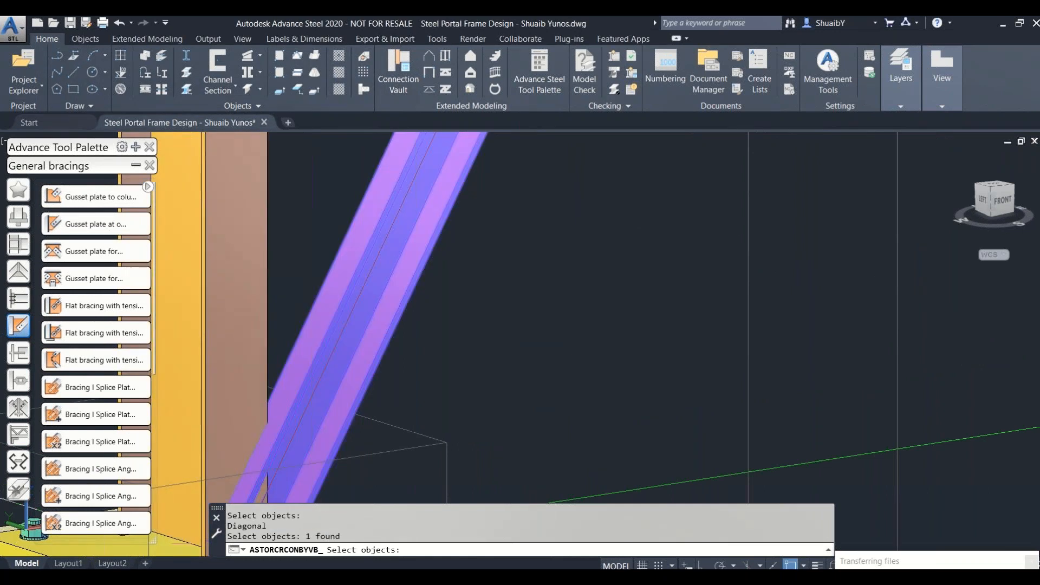
pyautogui.press('Return')
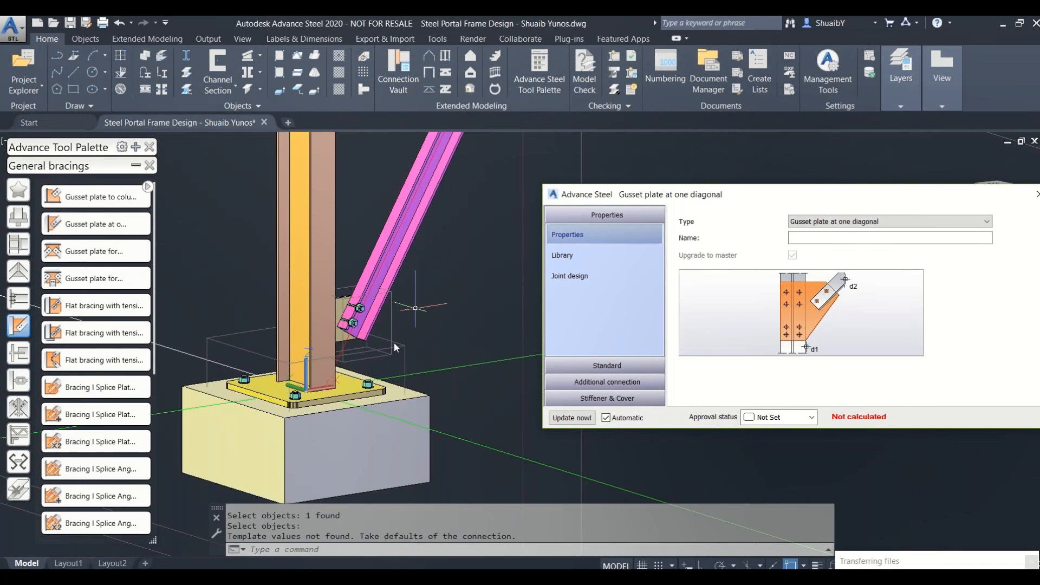
# Try the none and both parallel chamfers on the corner column's gusset plate, and return the chamfer to two
pyautogui.keyDown('shift'); pyautogui.moveTo(394, 348); pyautogui.dragTo(340, 331, button='middle'); pyautogui.keyUp('shift')
pyautogui.scroll(4, 347, 324)
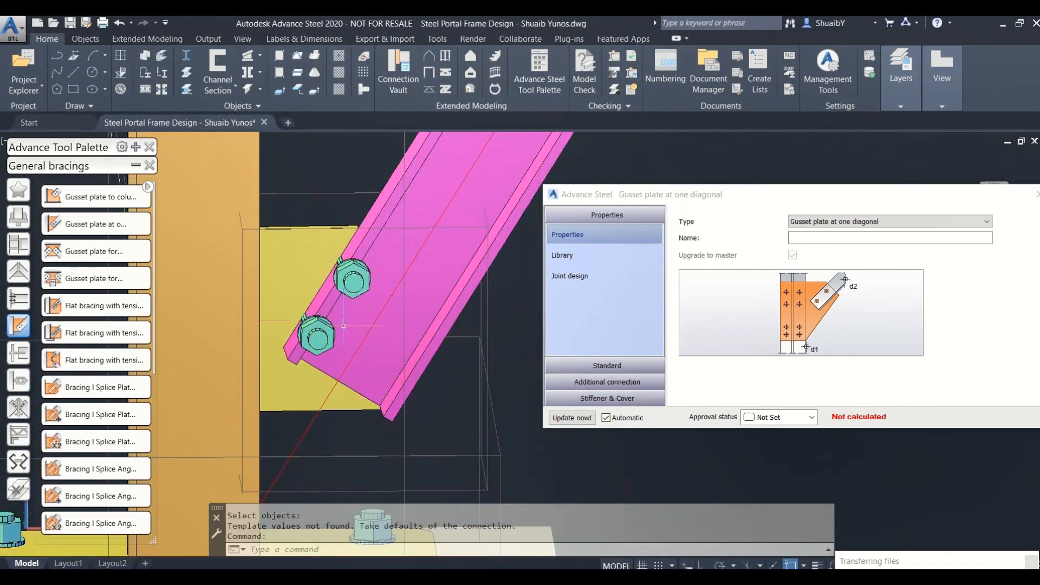
pyautogui.scroll(4, 347, 325)
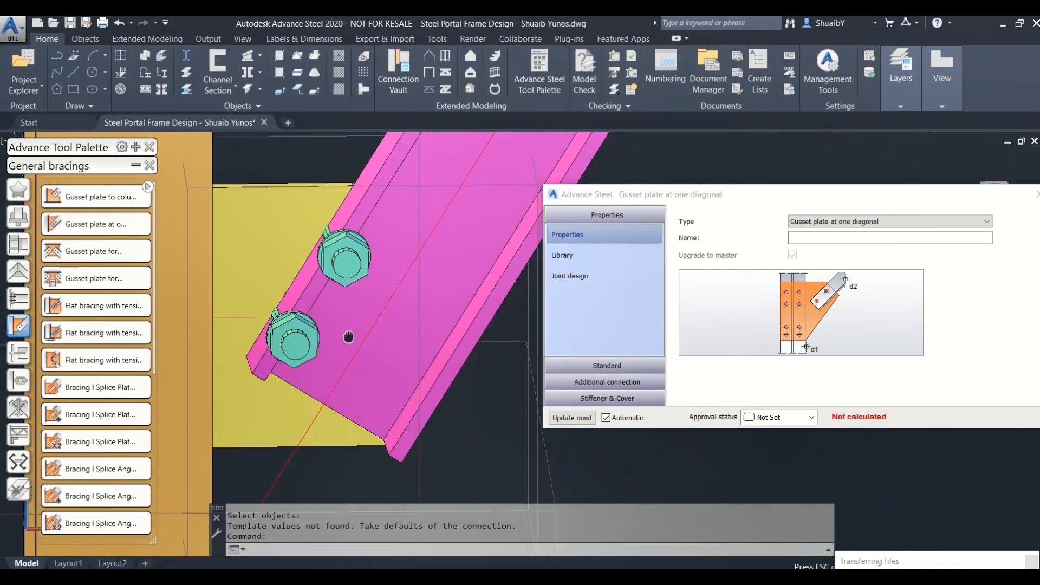
pyautogui.click(610, 364)
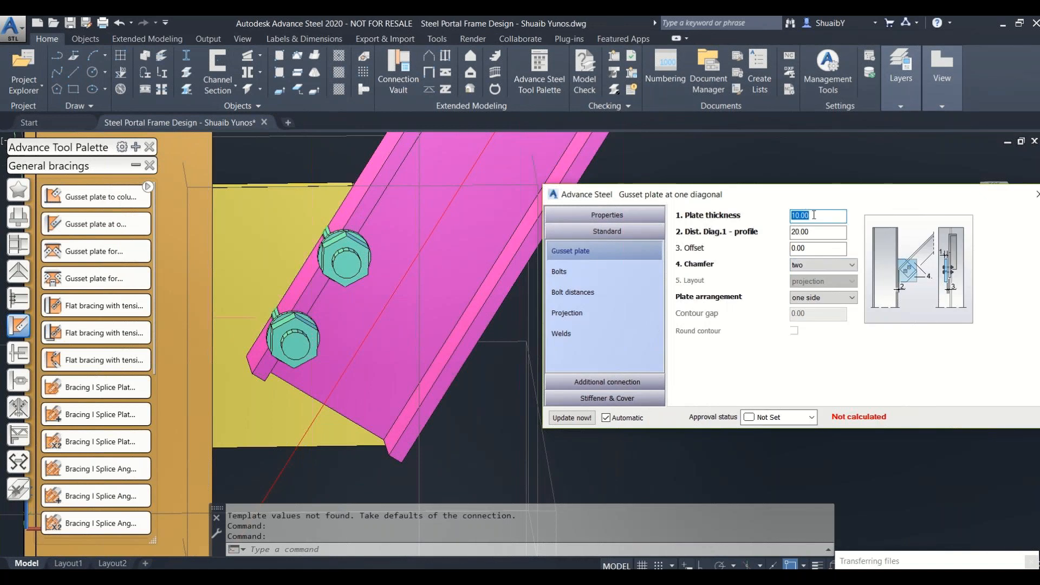
pyautogui.click(817, 266)
pyautogui.click(804, 280)
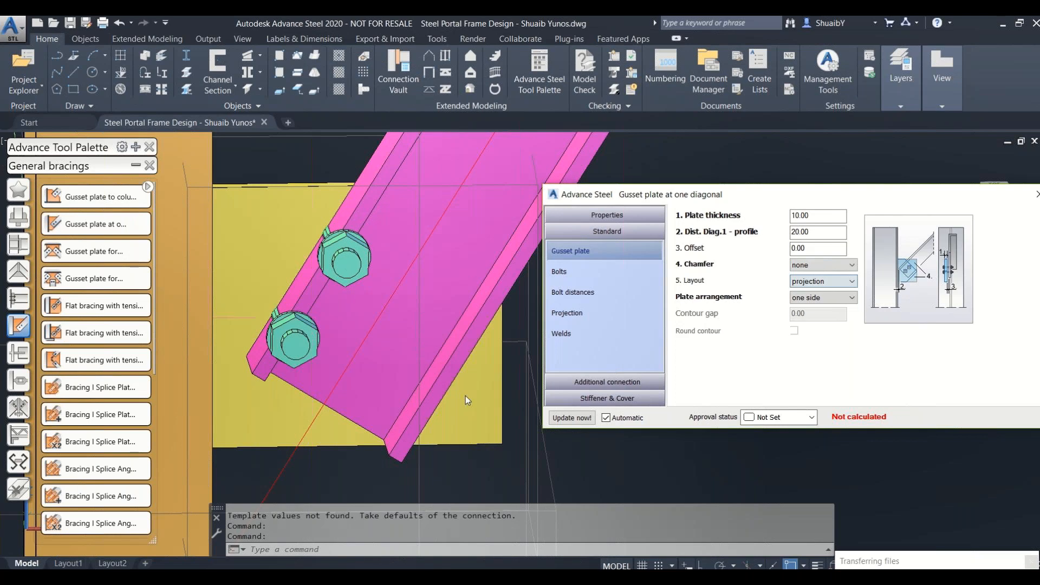
pyautogui.click(807, 264)
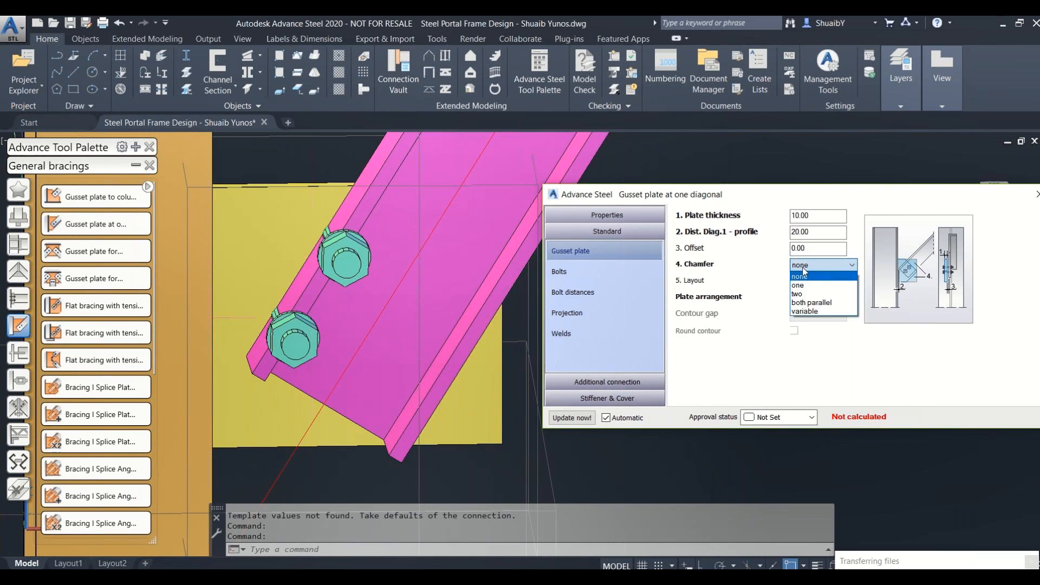
pyautogui.click(810, 302)
pyautogui.scroll(-3, 378, 361)
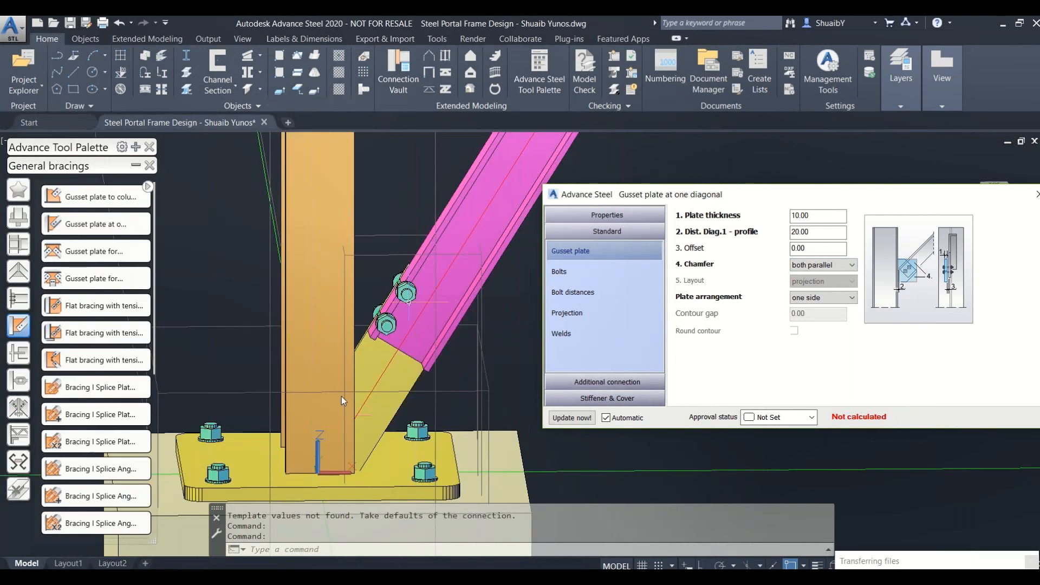
pyautogui.click(810, 265)
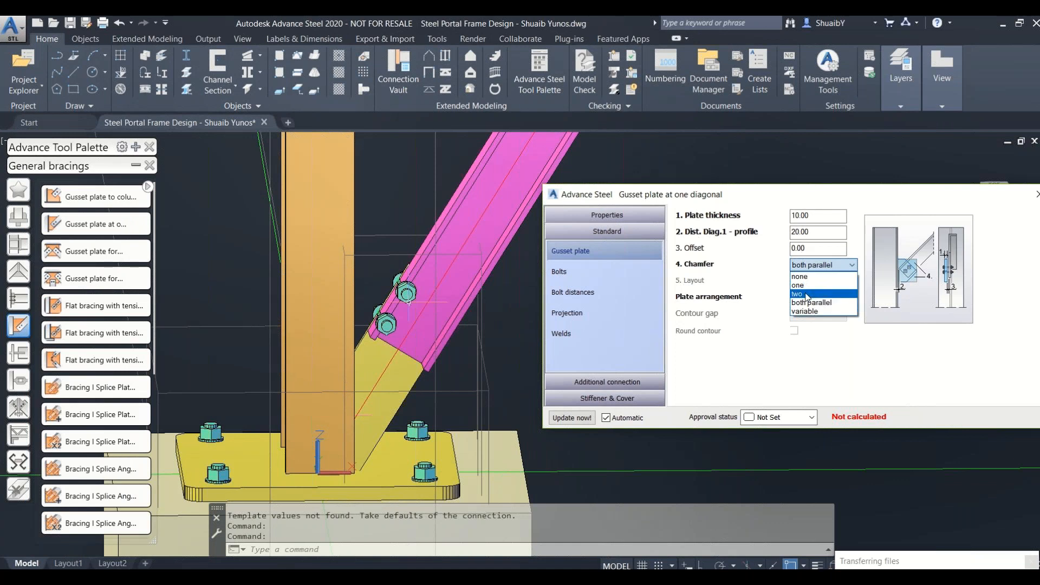
pyautogui.click(807, 293)
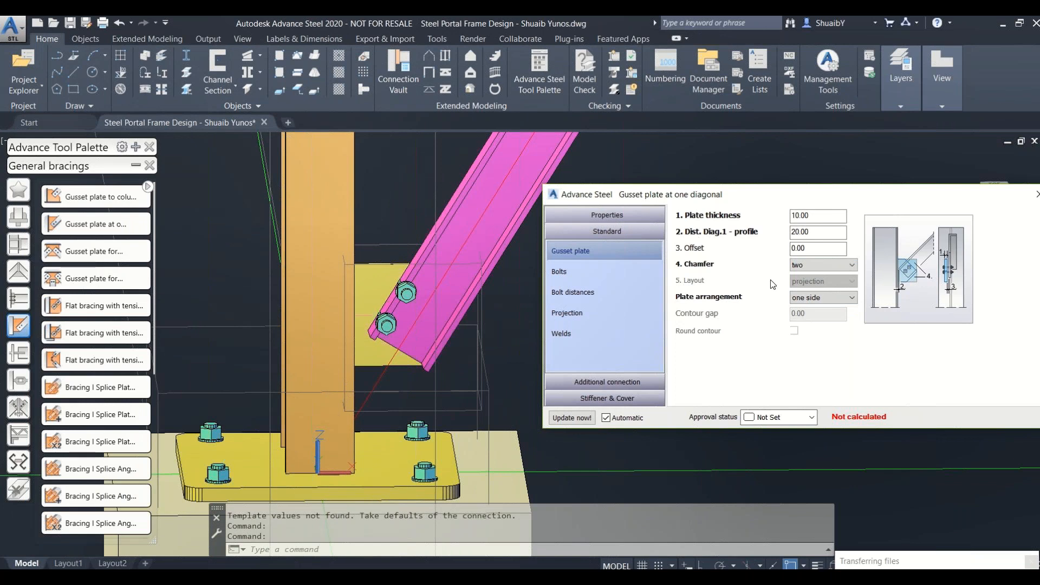
# Set the gusset plate's bolt edge distance reference to center line and close the connection properties
pyautogui.click(583, 294)
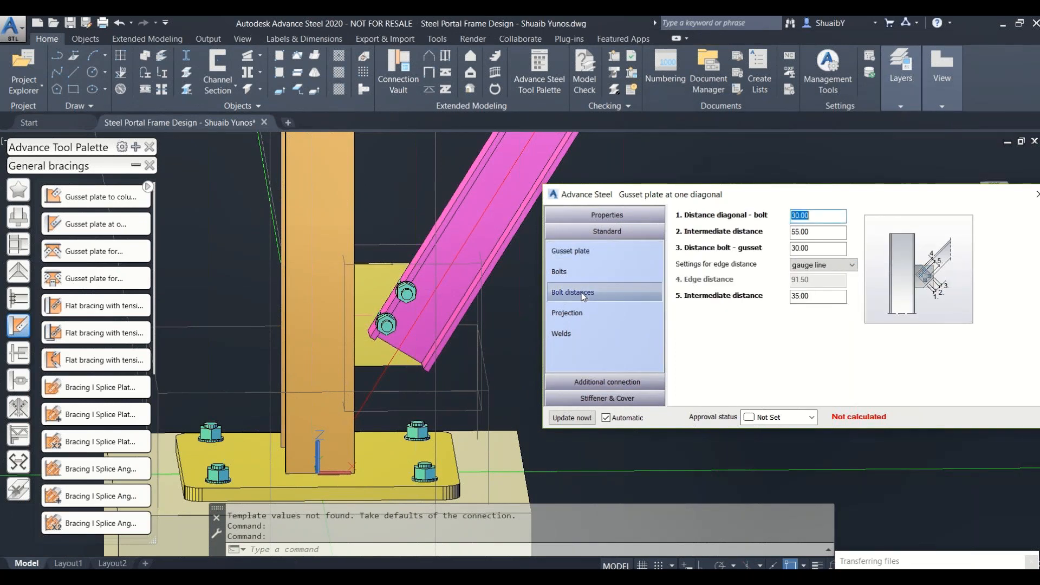
pyautogui.click(813, 266)
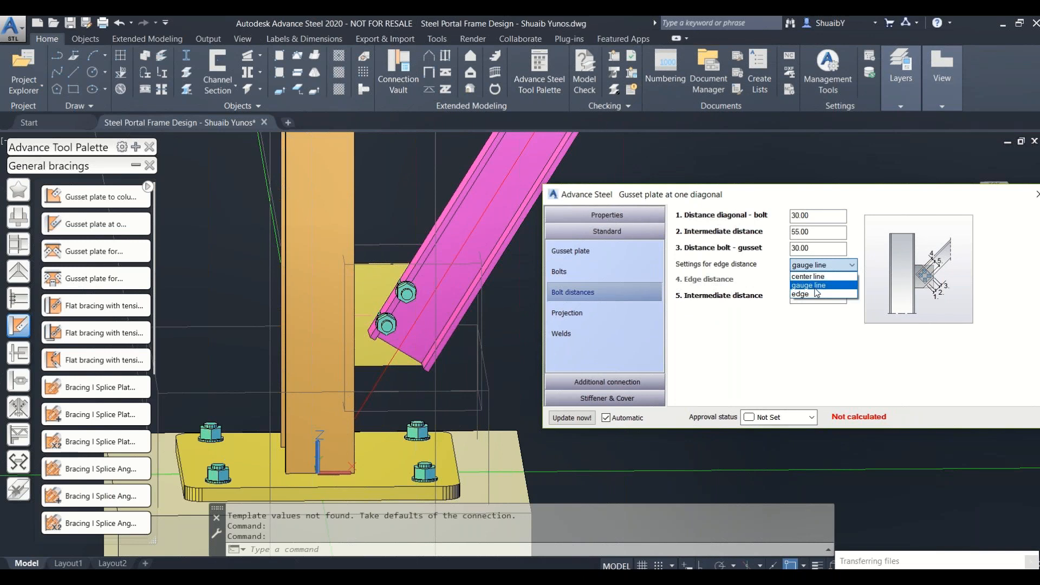
pyautogui.click(808, 276)
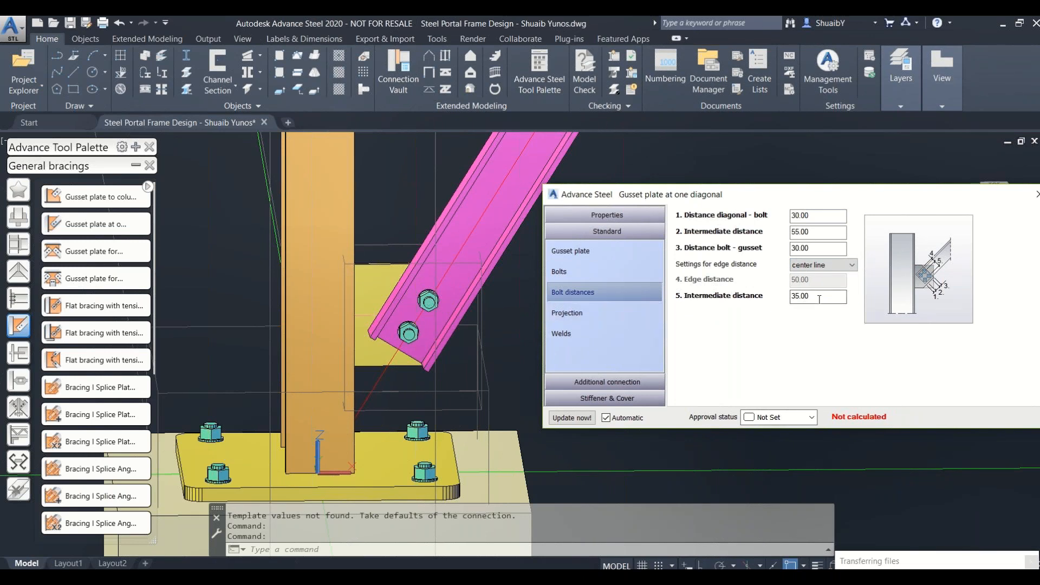
pyautogui.moveTo(1001, 191); pyautogui.dragTo(894, 203)
pyautogui.click(930, 206)
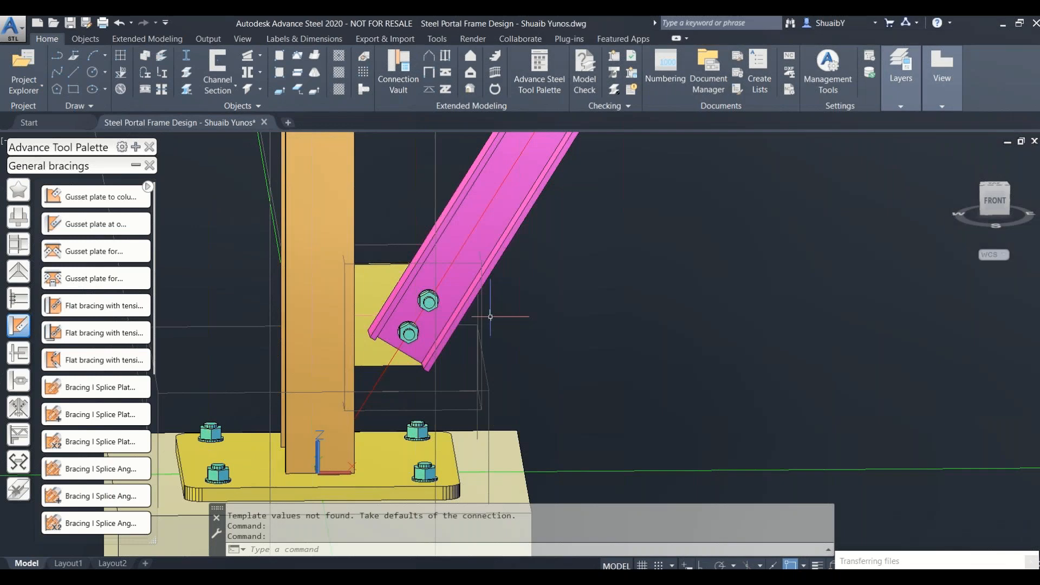
# Add a gusset plate for 2 diagonals joining the first bay's eaves beam to the upper ends of both channel braces
pyautogui.scroll(-3, 402, 335)
pyautogui.scroll(-5, 379, 346)
pyautogui.scroll(6, 473, 279)
pyautogui.scroll(2, 474, 278)
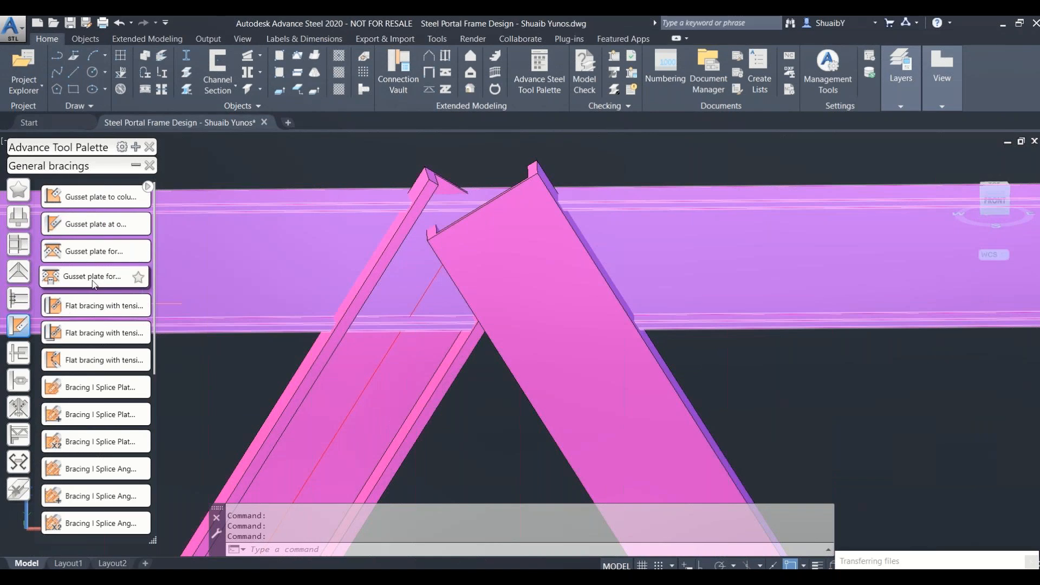
pyautogui.click(97, 252)
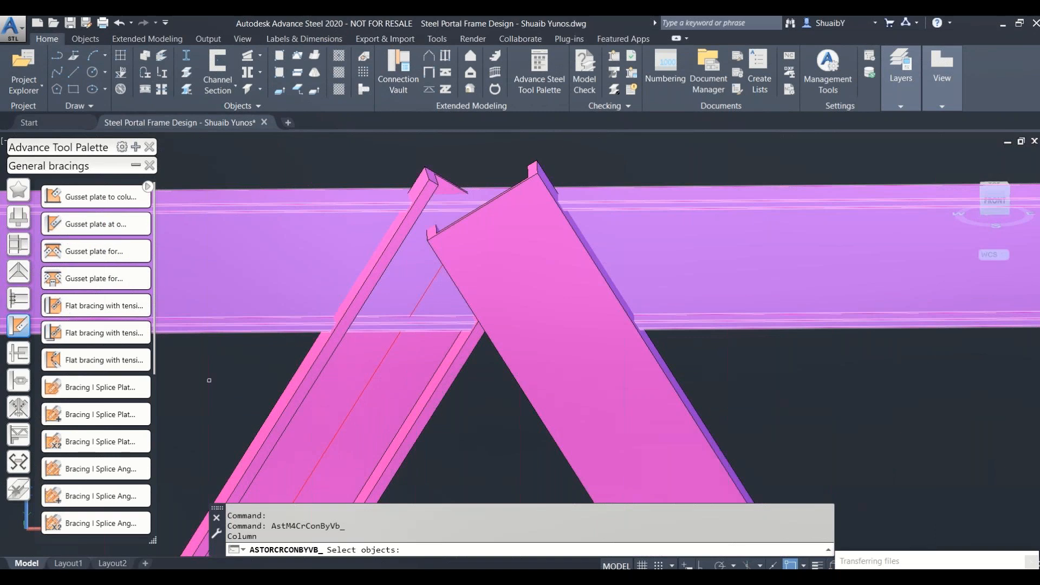
pyautogui.click(307, 267)
pyautogui.press('Return')
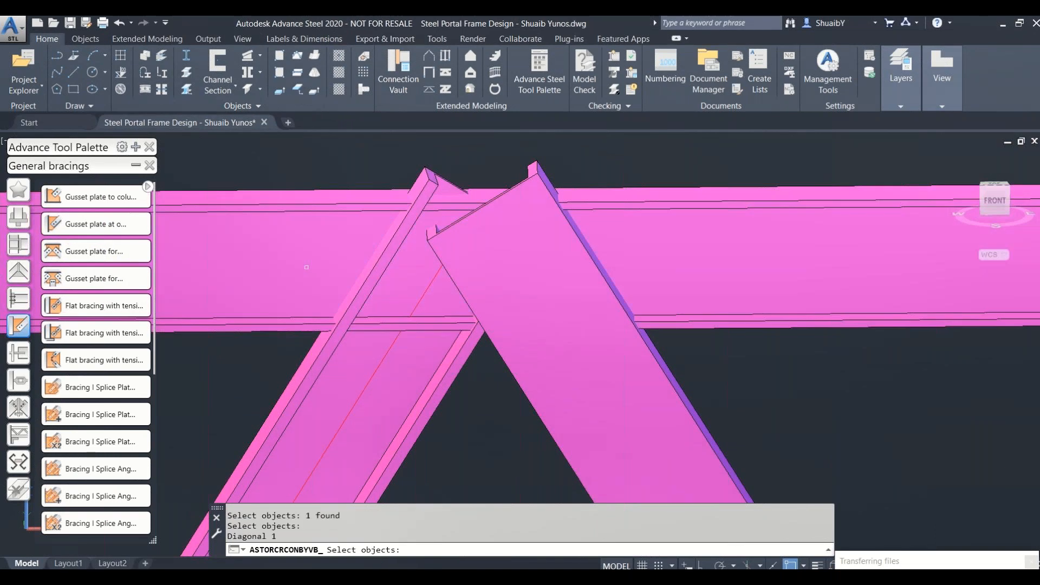
pyautogui.click(411, 395)
pyautogui.press('Return')
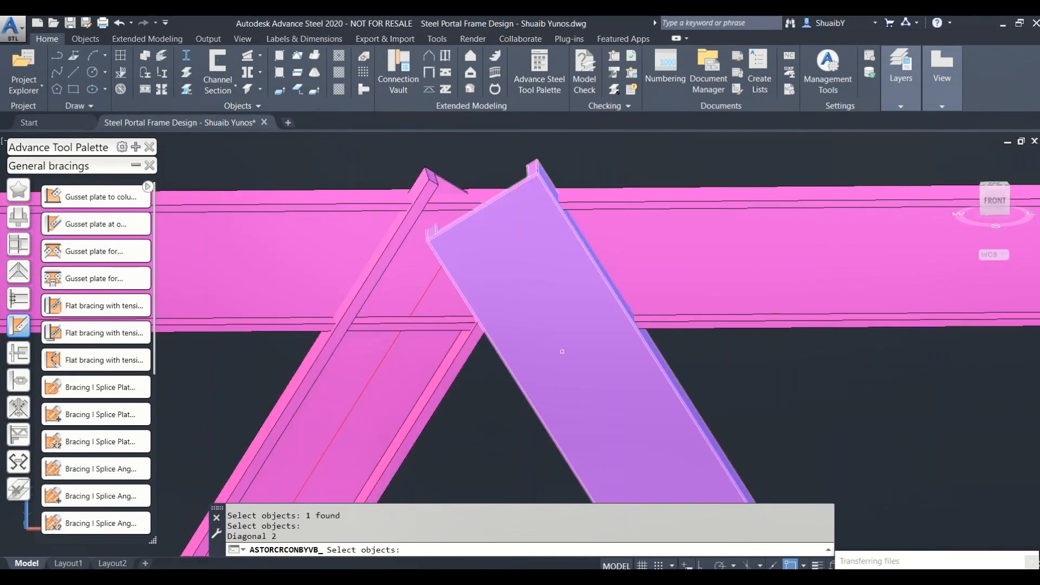
pyautogui.click(675, 372)
pyautogui.press('Return')
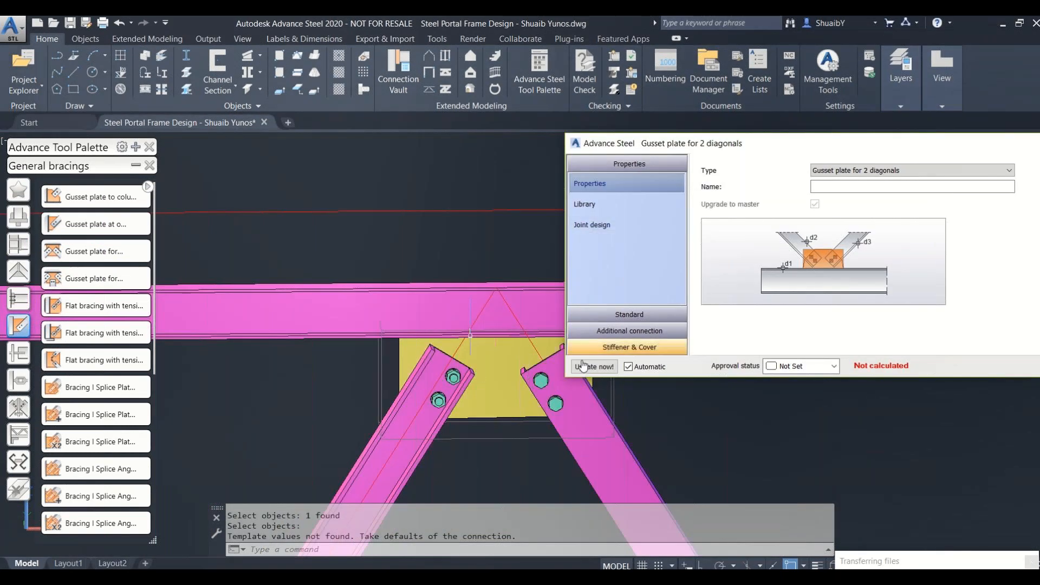
# Review the two-diagonal gusset's additional connection and stiffener settings, close its properties and inspect the braced frame
pyautogui.scroll(2, 482, 403)
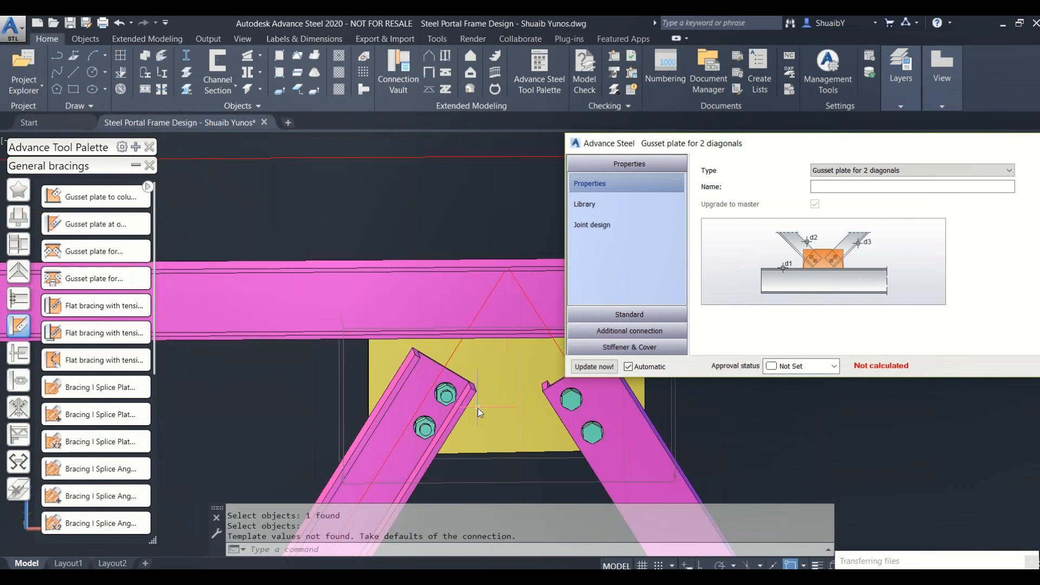
pyautogui.moveTo(1006, 140); pyautogui.dragTo(874, 145)
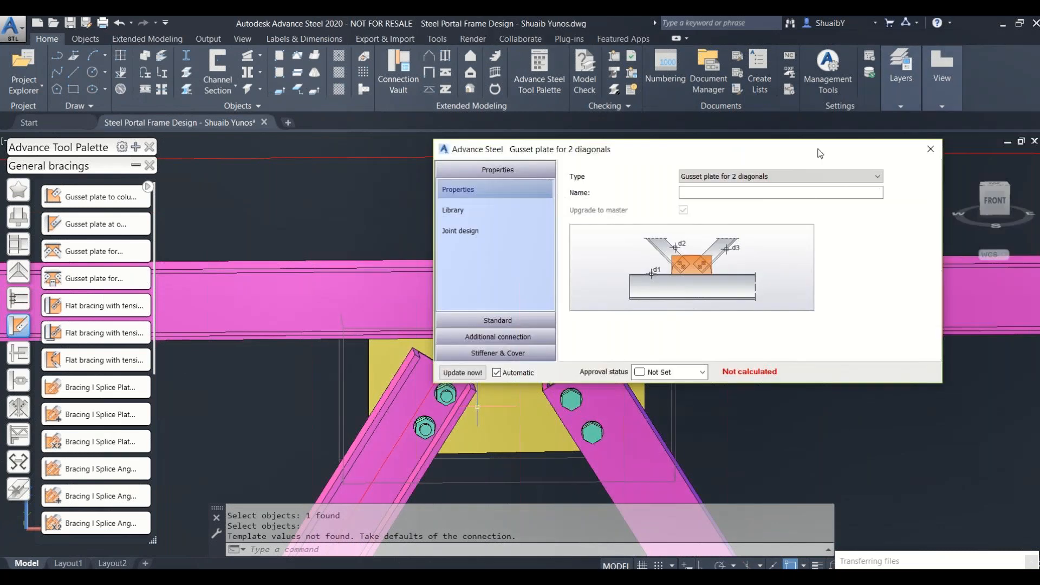
pyautogui.click(497, 337)
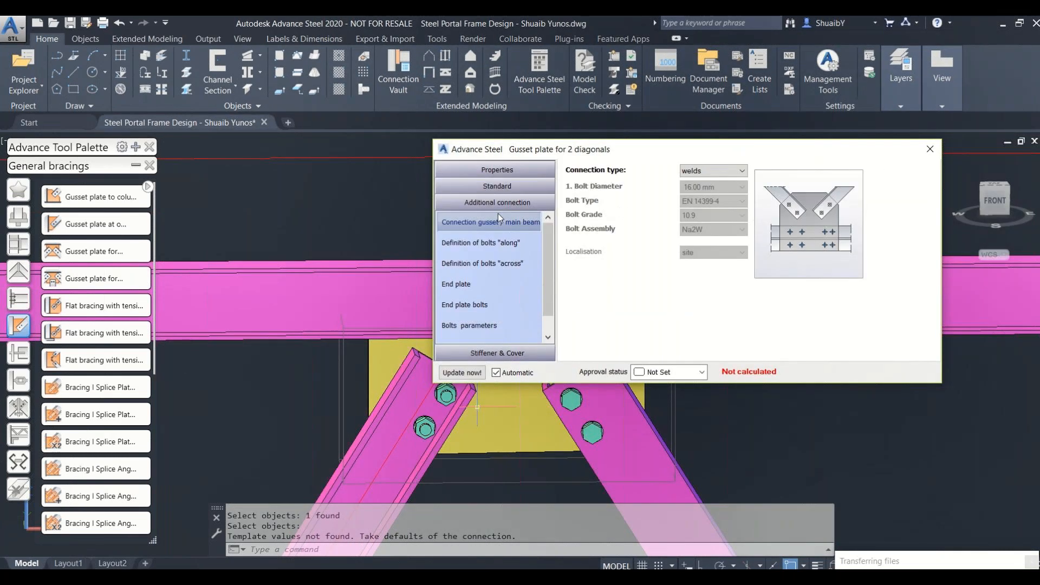
pyautogui.click(497, 355)
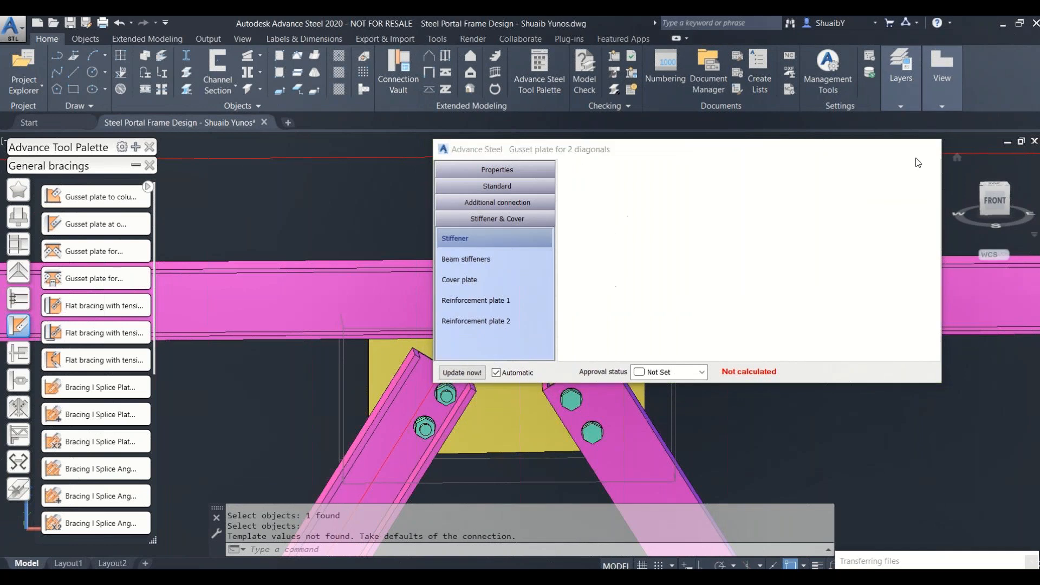
pyautogui.click(927, 149)
pyautogui.keyDown('shift'); pyautogui.moveTo(599, 404); pyautogui.dragTo(668, 362, button='middle'); pyautogui.keyUp('shift')
pyautogui.scroll(-8, 624, 334)
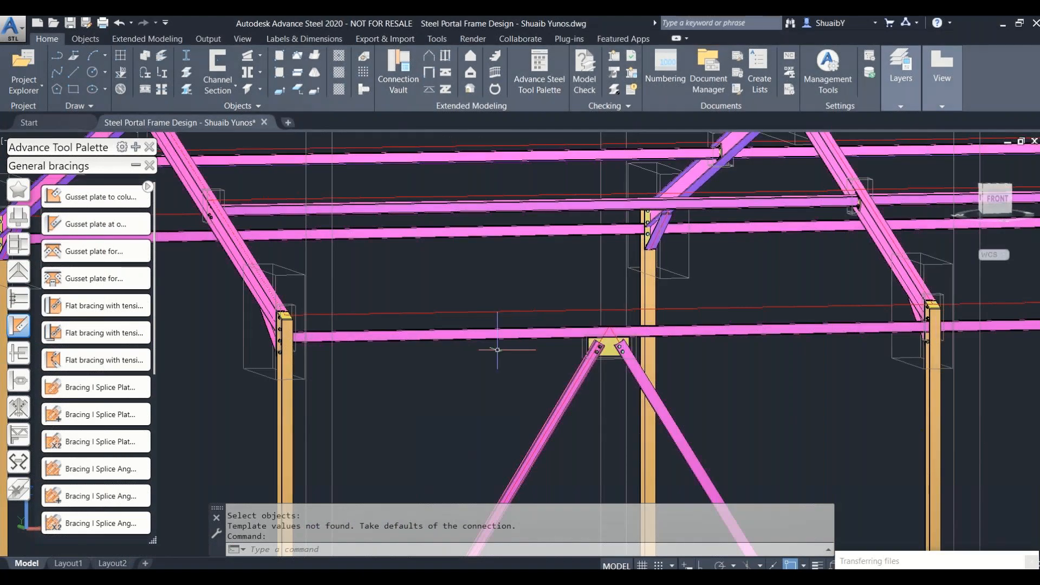
pyautogui.scroll(-10, 497, 350)
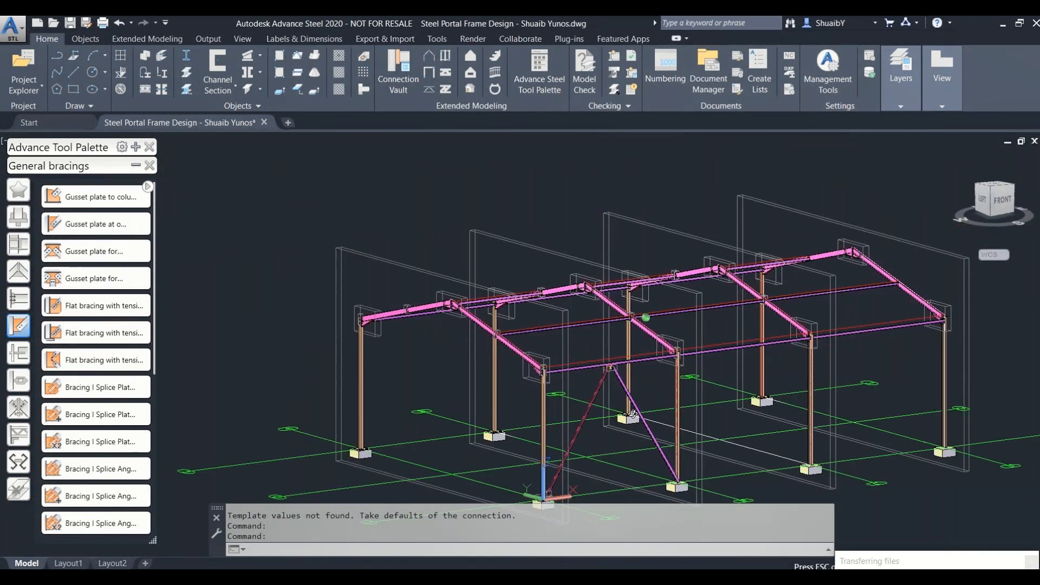